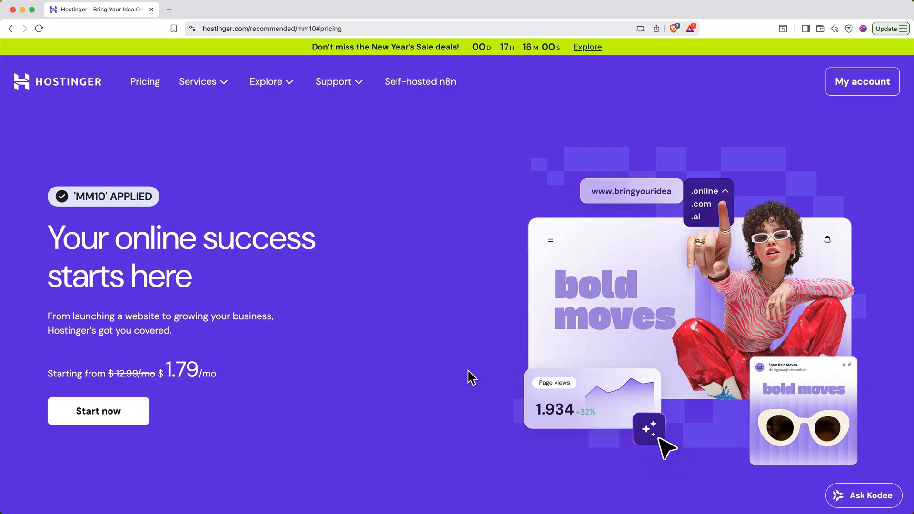
Compare the Premium, Business and Cloud Startup hosting plans and choose the Business plan.
scroll(141, 411, "down", 10)
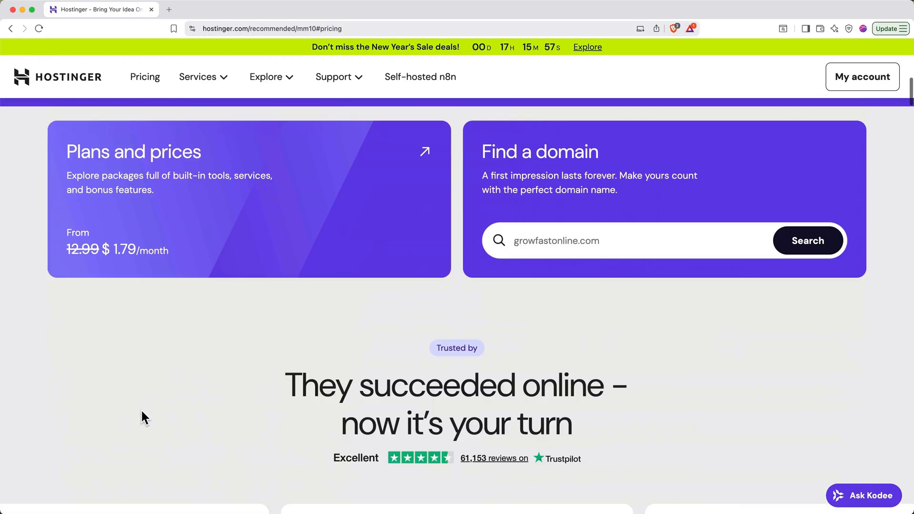
scroll(141, 411, "down", 20)
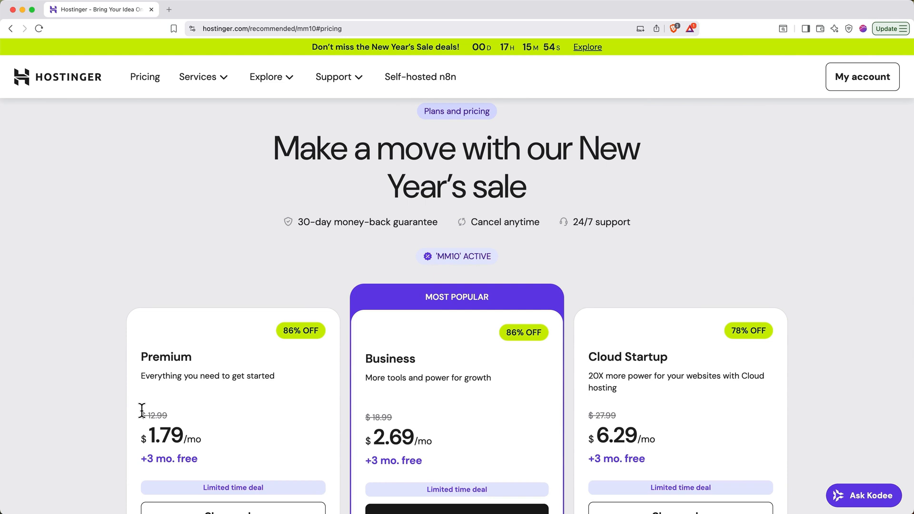
scroll(142, 410, "down", 4)
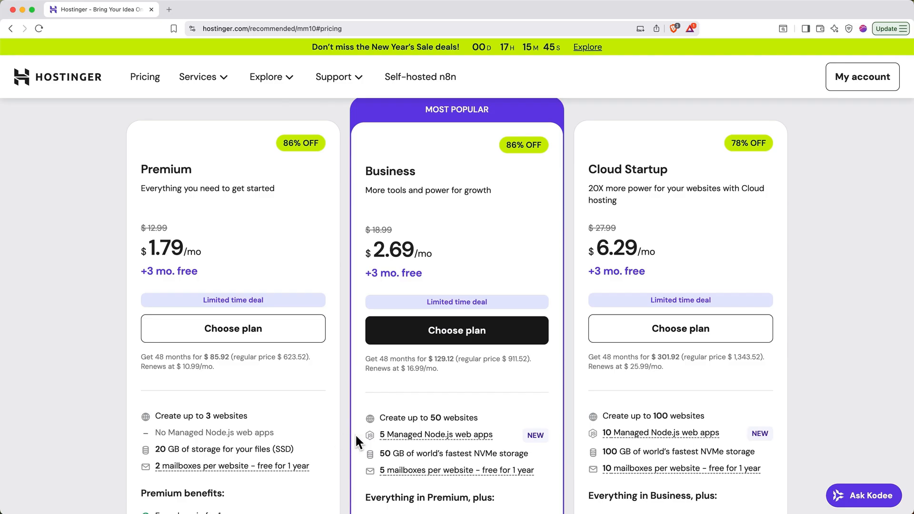
scroll(357, 440, "down", 5)
scroll(356, 436, "down", 5)
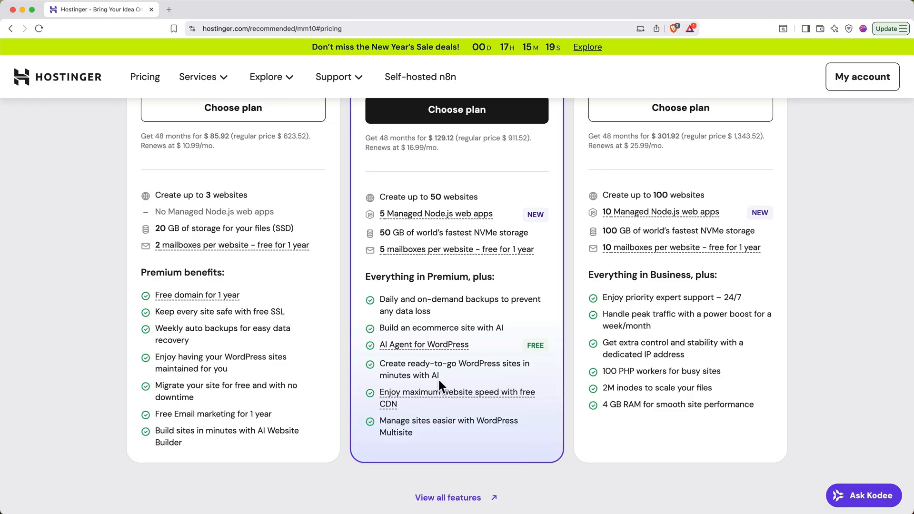
scroll(445, 330, "up", 5)
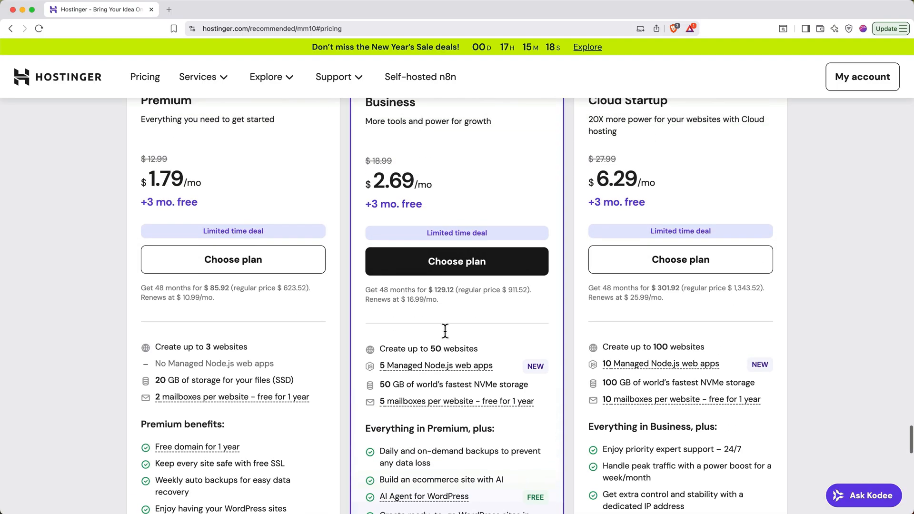
scroll(445, 330, "up", 1)
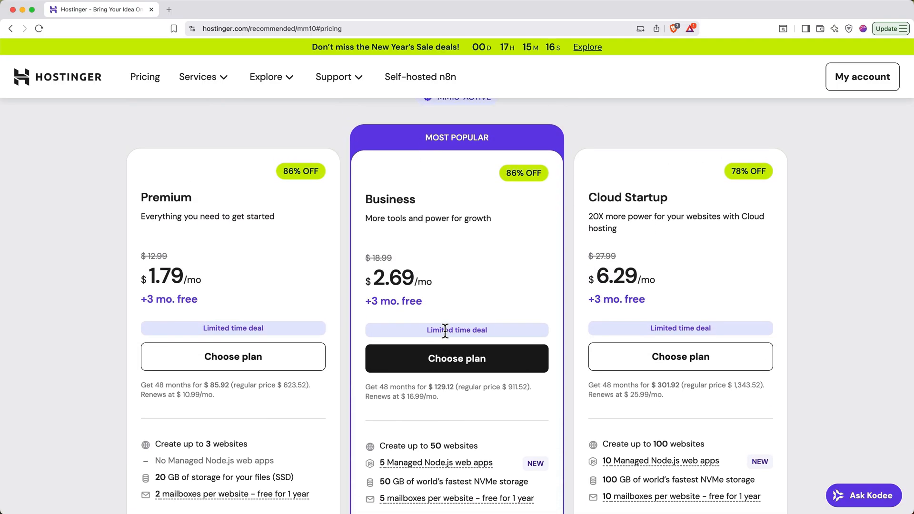
left_click(461, 363)
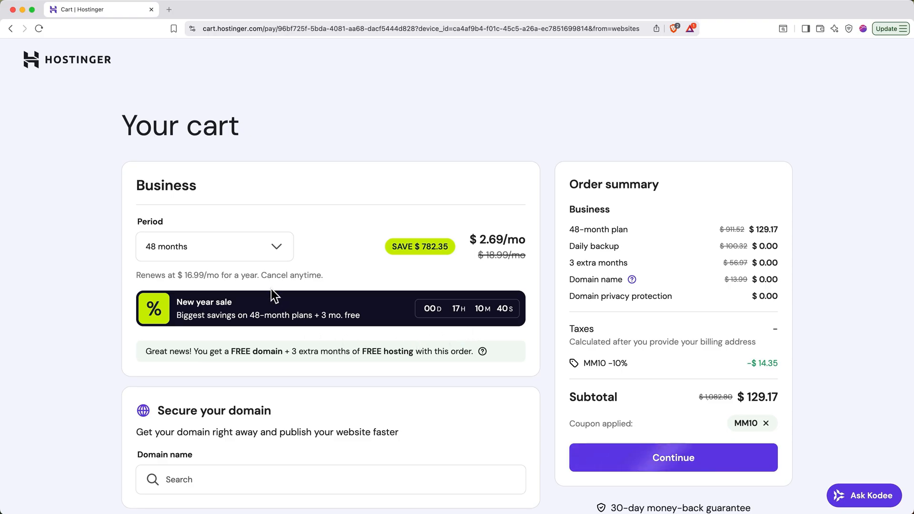
Select the 48-month period for the Business plan and proceed from the cart through account registration.
left_click(276, 248)
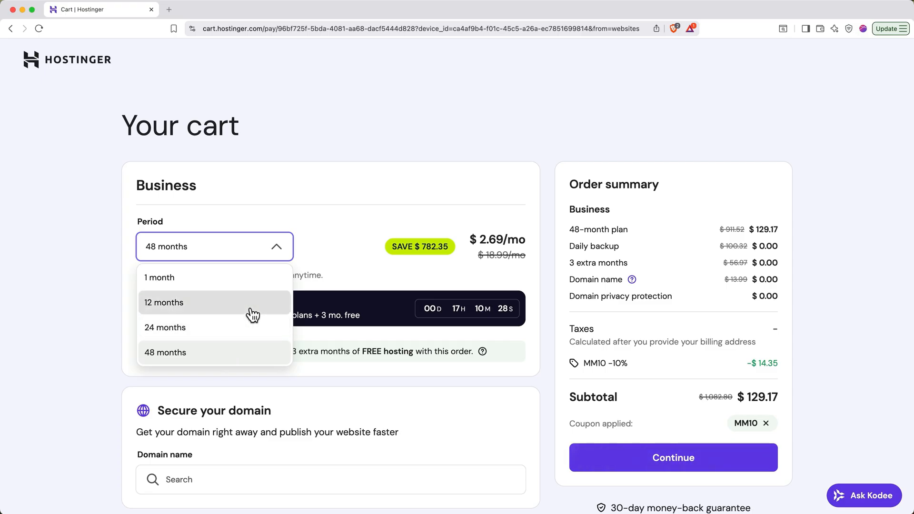
left_click(249, 361)
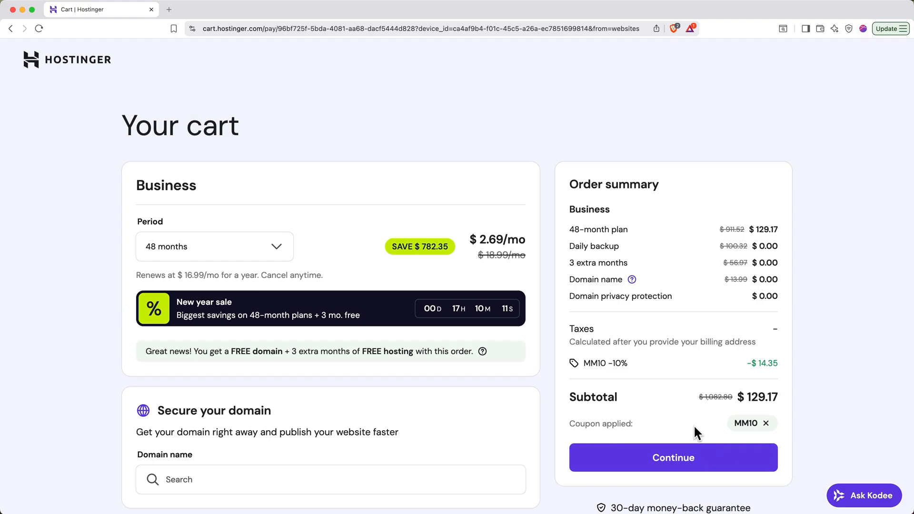
left_click(686, 464)
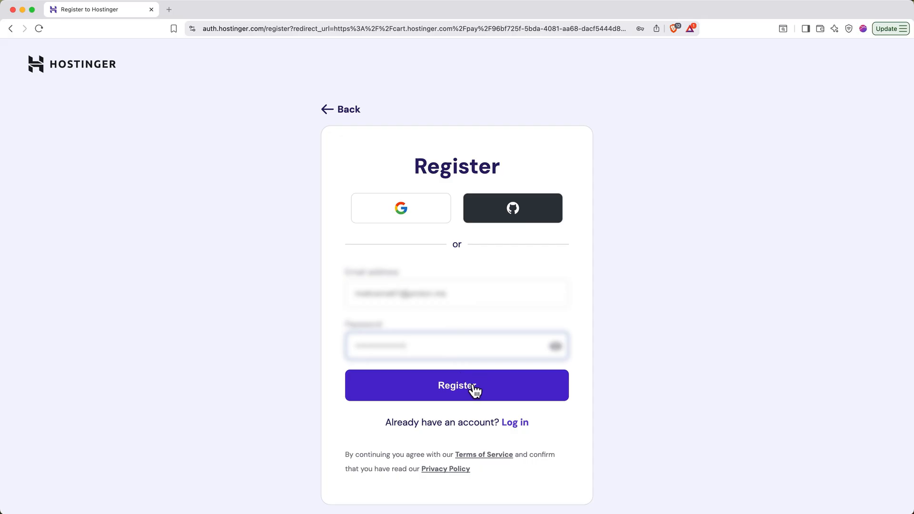
left_click(474, 389)
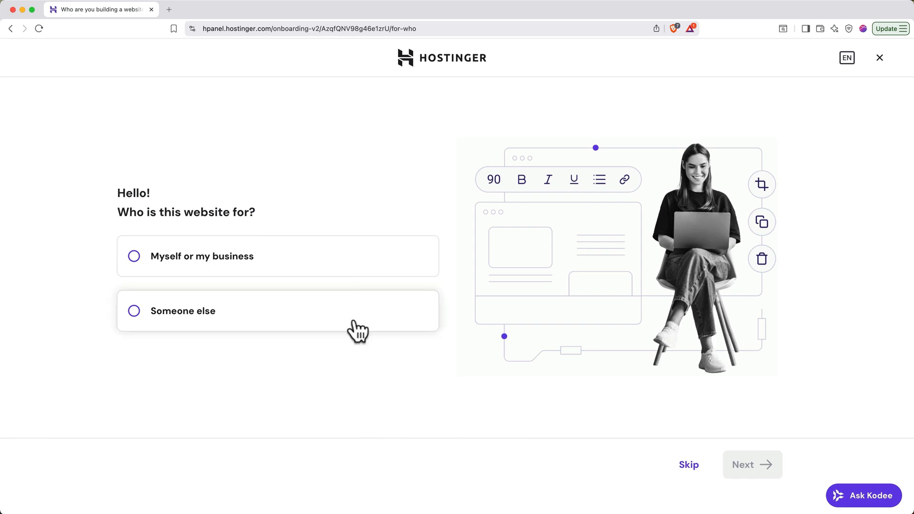
Answer the onboarding questions with "Myself or my business" and "Create a website".
left_click(375, 270)
left_click(743, 469)
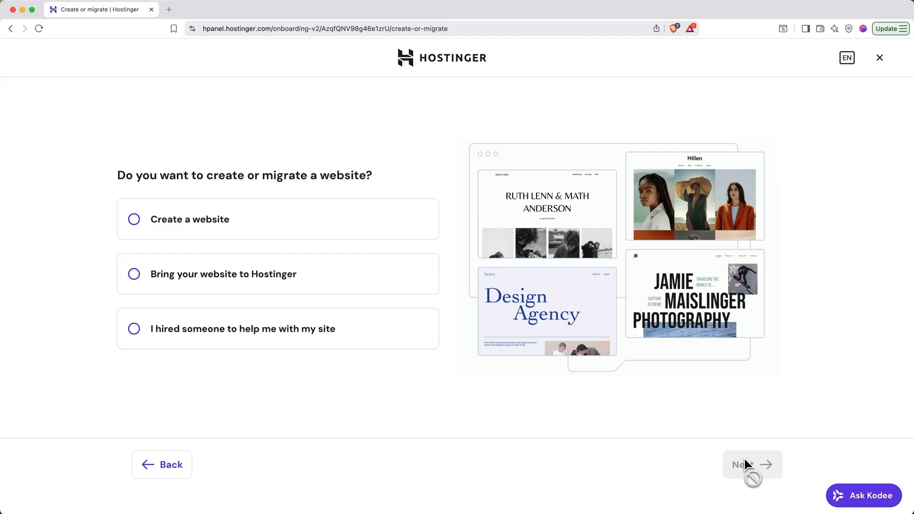
left_click(372, 223)
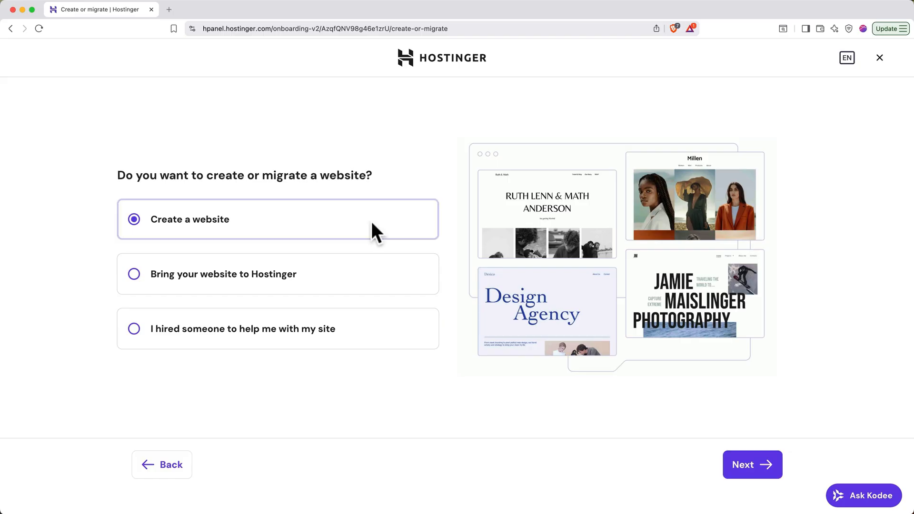
left_click(746, 470)
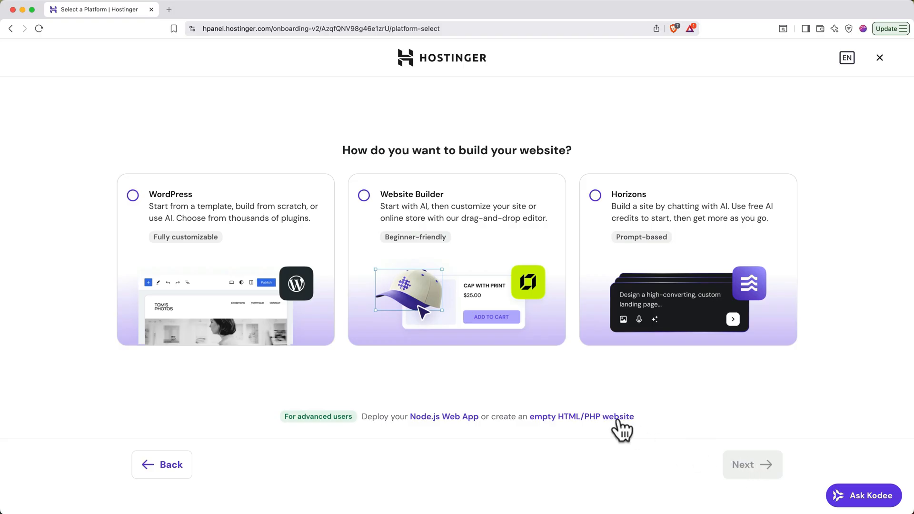
Choose Website Builder as the way to build the site and use a temporary domain for it.
left_click(491, 257)
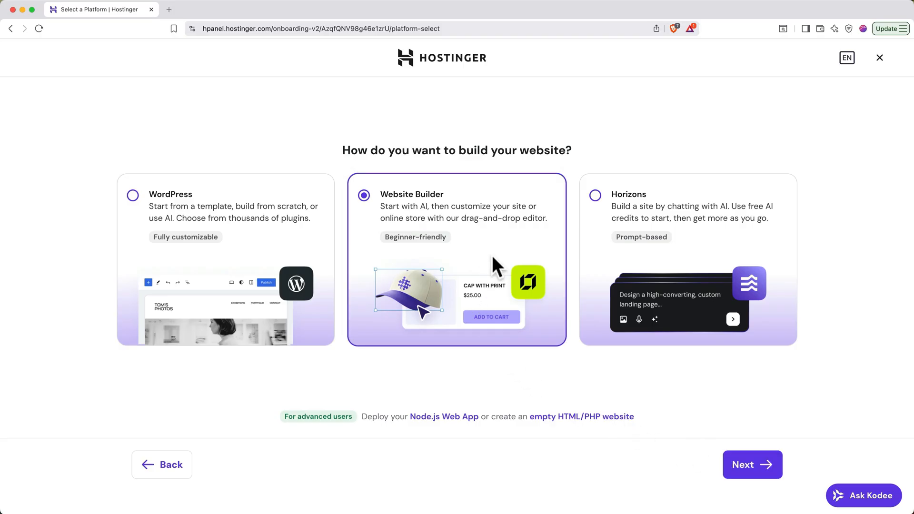
left_click(752, 471)
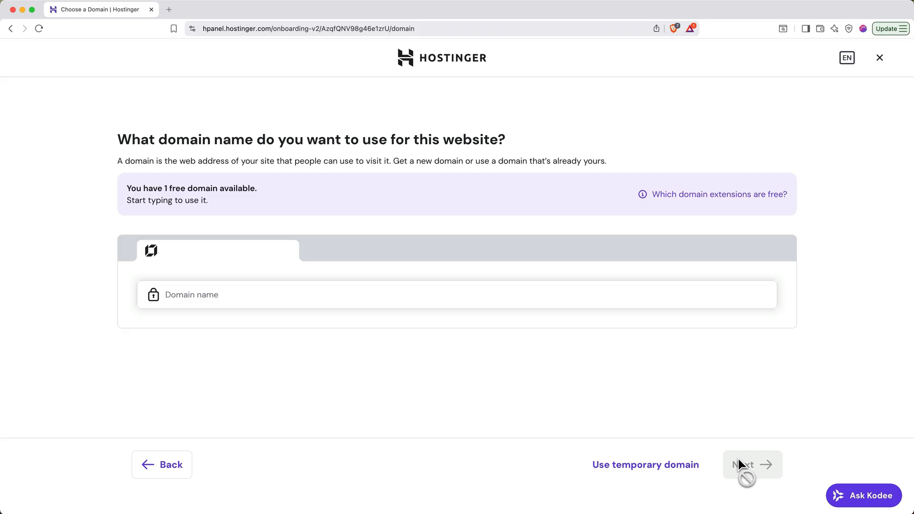
left_click(669, 469)
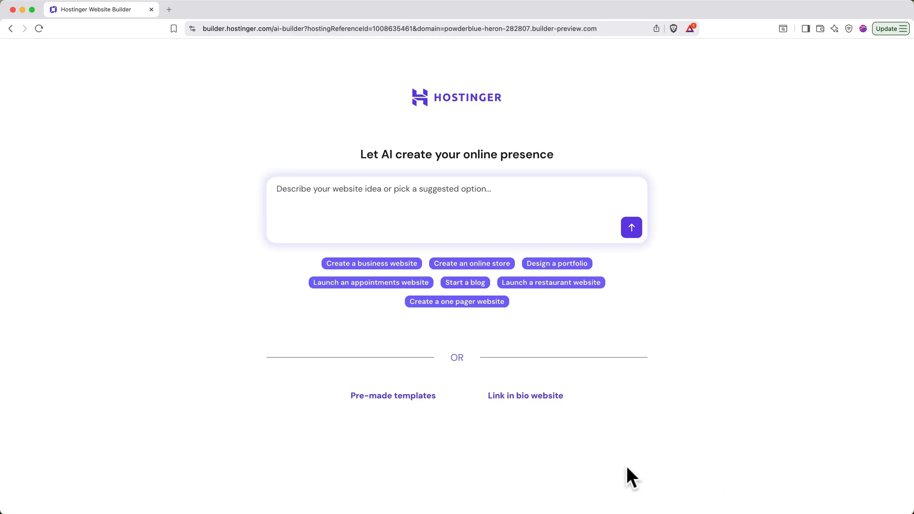
Browse the pre-made website templates and return to the AI website builder.
left_click(394, 399)
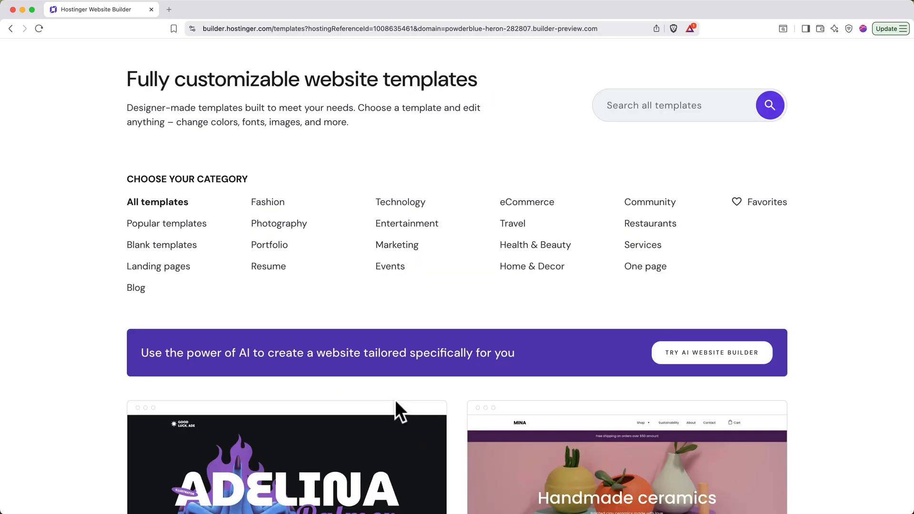
scroll(396, 401, "down", 5)
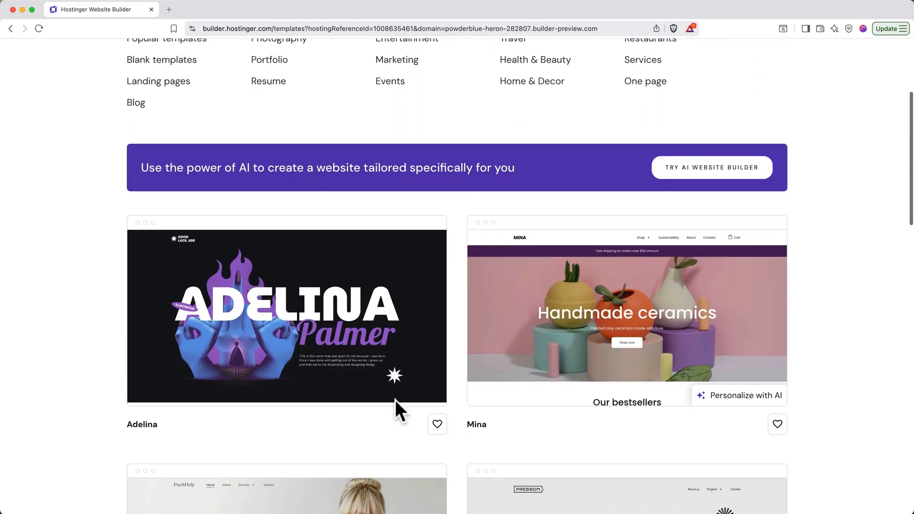
scroll(396, 402, "down", 5)
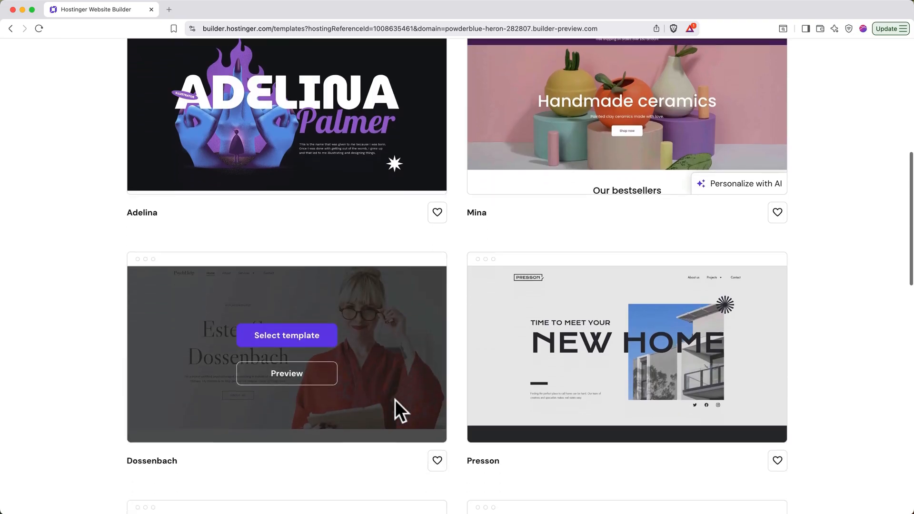
scroll(396, 400, "down", 6)
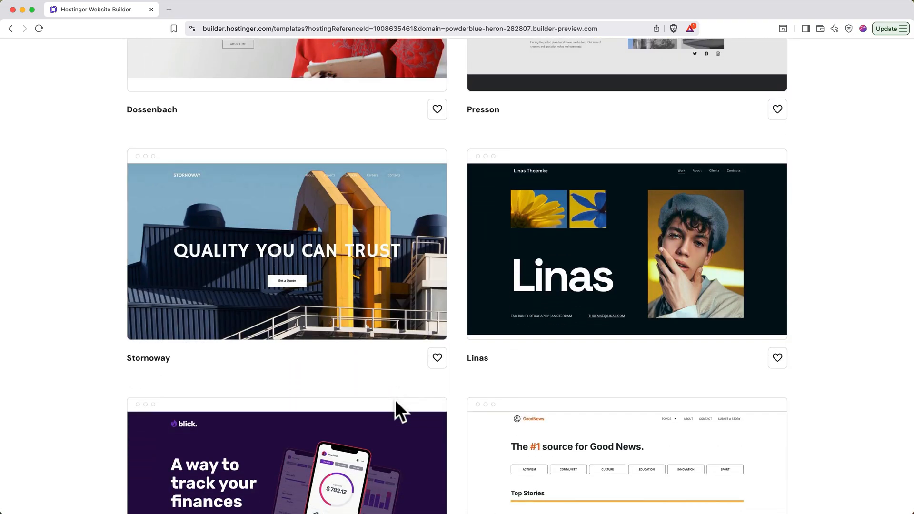
scroll(395, 400, "up", 8)
scroll(396, 399, "up", 7)
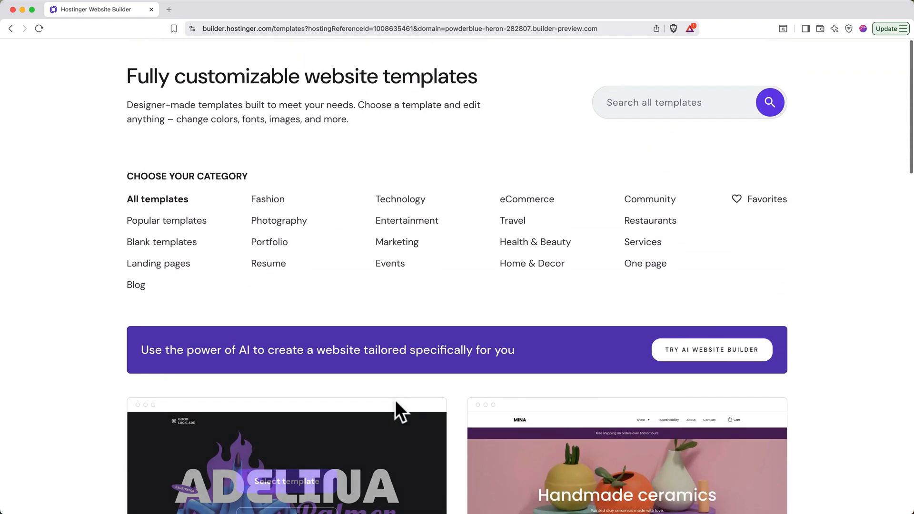
left_click(687, 355)
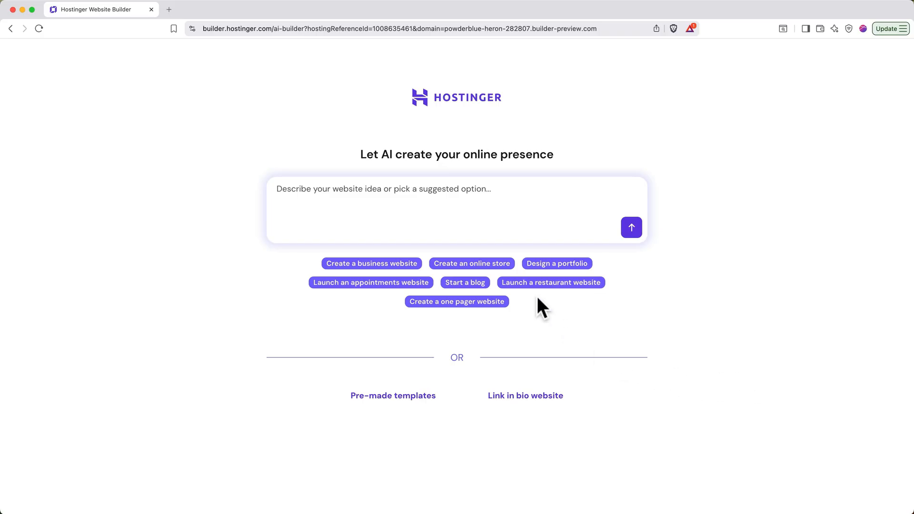
Begin the AI website description with a paragraph on The Gentle Kettle as a calm, cozy tea house with a soft, grounding atmosphere.
left_click(506, 206)
type("The Gentle Kettle is a calm, cozy tea house designed as a refuge from noise and rush. It’s a warm")
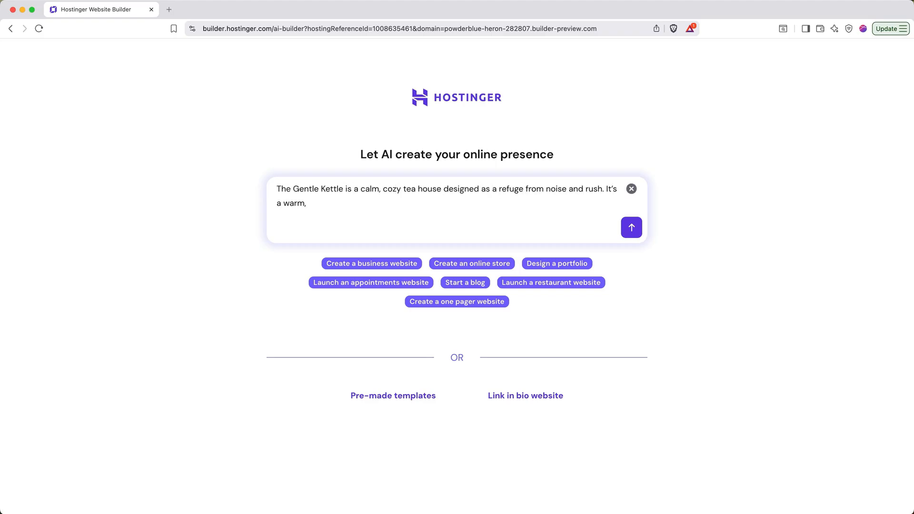
type(", welcoming space where people slow down, breathe, and reconnect with themselves o")
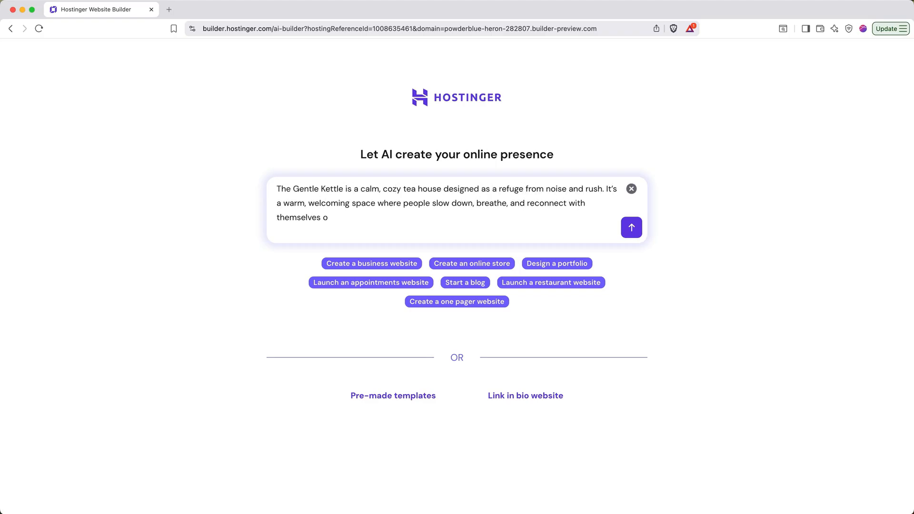
type("ver thoughtfully brewed tea. The atmosphere is soft and grounding—natural wood, warm light, plants, quiet corners, and the gentle sound of water heating.")
Add a second paragraph on the high-quality loose-leaf teas from around the world, brewed with care and offered with simple guidance.
key("Return")
key("Return")
type("The shop specializes in high-quality loose-leaf teas from around the world: comforting classics, rare single-origin leaves, seasonal blends, and soothing herbal infusions.")
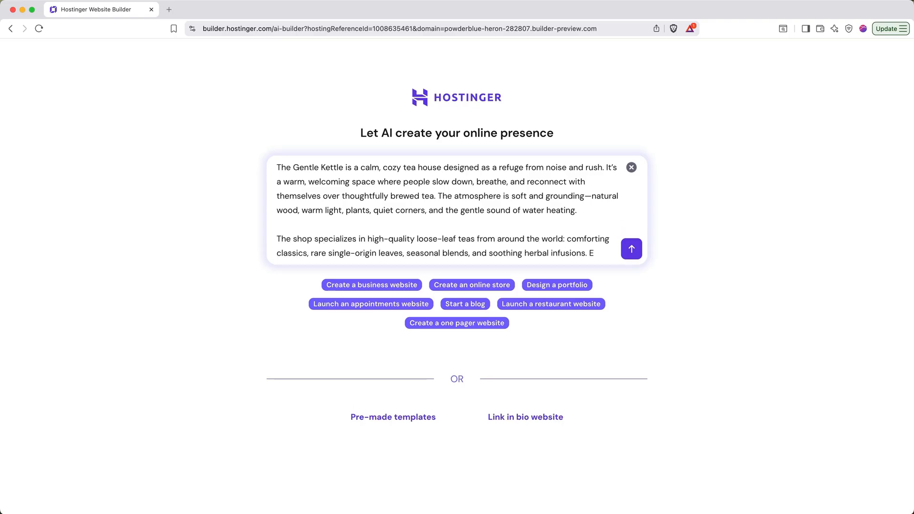
type(" Each cup is brewed with care, with simple guidance offered for those who want to")
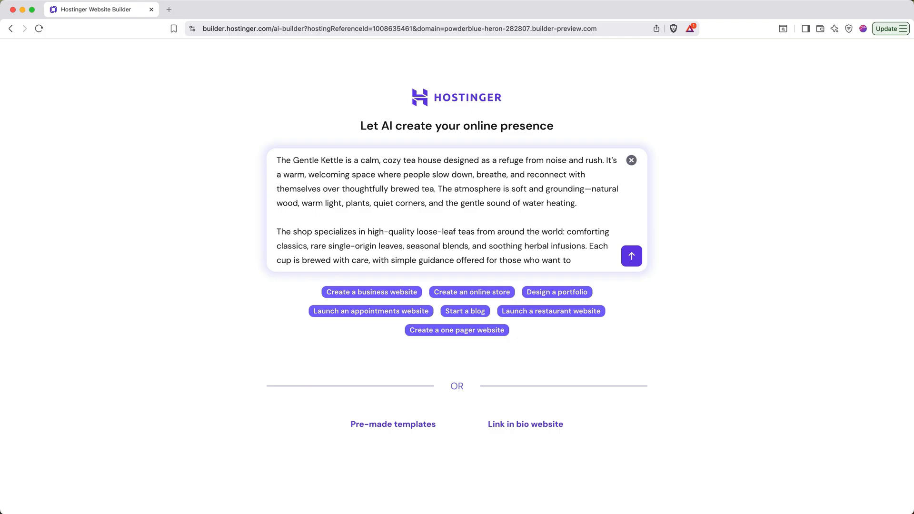
type(" learn without feeling intimidated.")
Add a third paragraph describing the tea house as a place to linger, with cozy nooks, communal tables, window seats, light pastries and snacks.
key("Return")
key("Return")
type("The Gentle Kettle is not a fast café—it’s a place to linger. Guests are encouraged to sit, read, journal, talk softly, or simply exist. There are cozy nooks, communal tables, and a few window seats for watching the world slow down. Light pastries and simple, wholesome snacks complement the tea without stealing focus.")
Add a final paragraph on the warm, human, reassuring brand voice and neighborhood calm, and submit the description to generate the website.
key("Return")
key("Return")
type("The brand voice is warm, human, and reassuring—never trendy or pretentious. This is a neighborhood anchor for calm: a space")
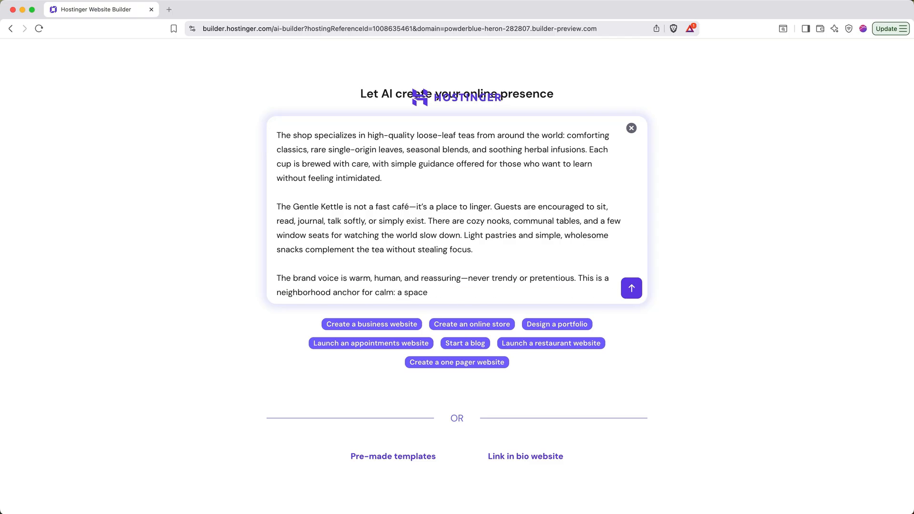
type(" that feels like being invited into a kind friend’s living room, where the kett")
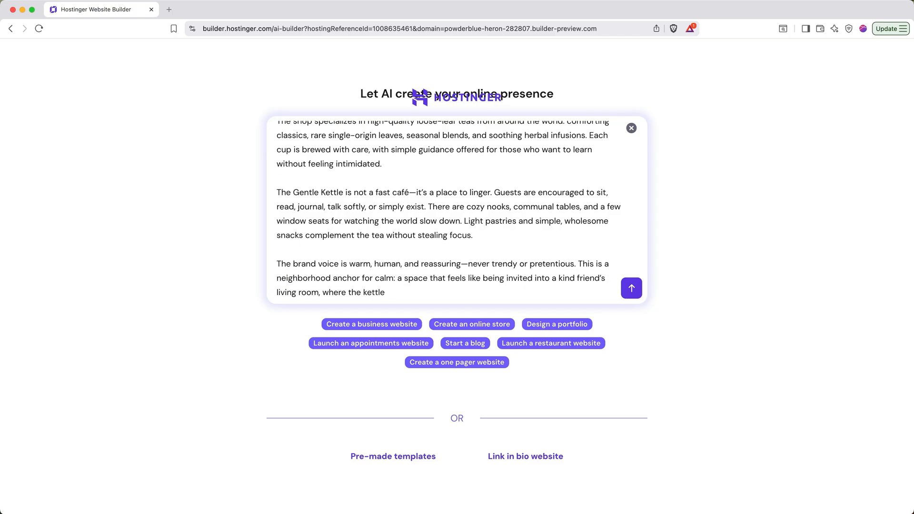
type("le is always on and time is allowed to stretch.")
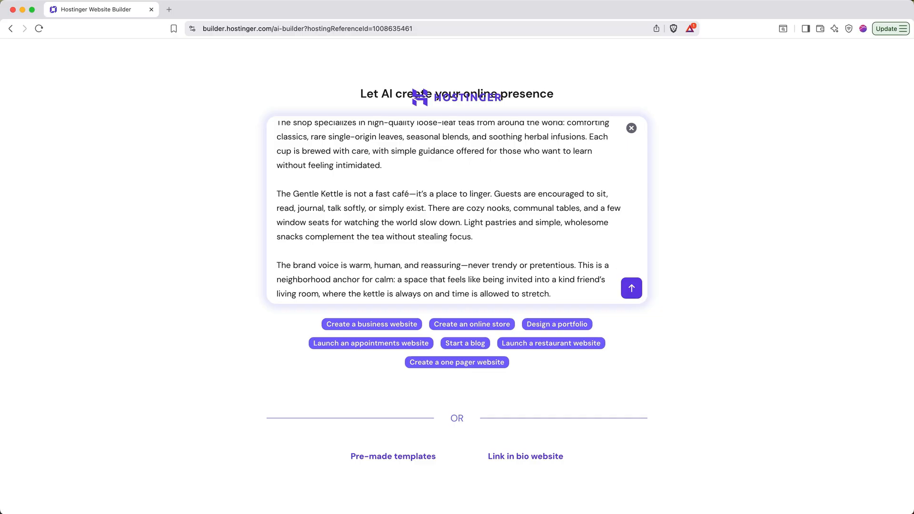
left_click(629, 290)
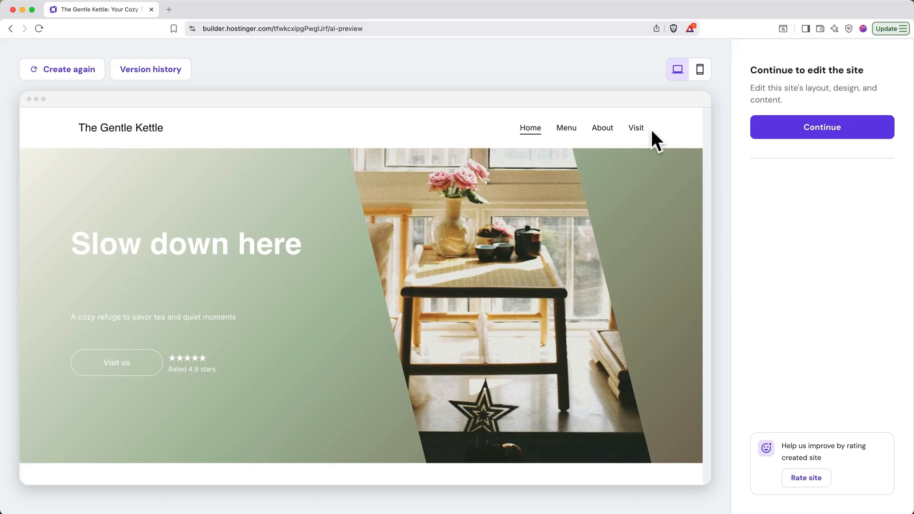
Look through the generated site's Menu page and the homepage sections down to the gallery in the preview.
left_click(567, 129)
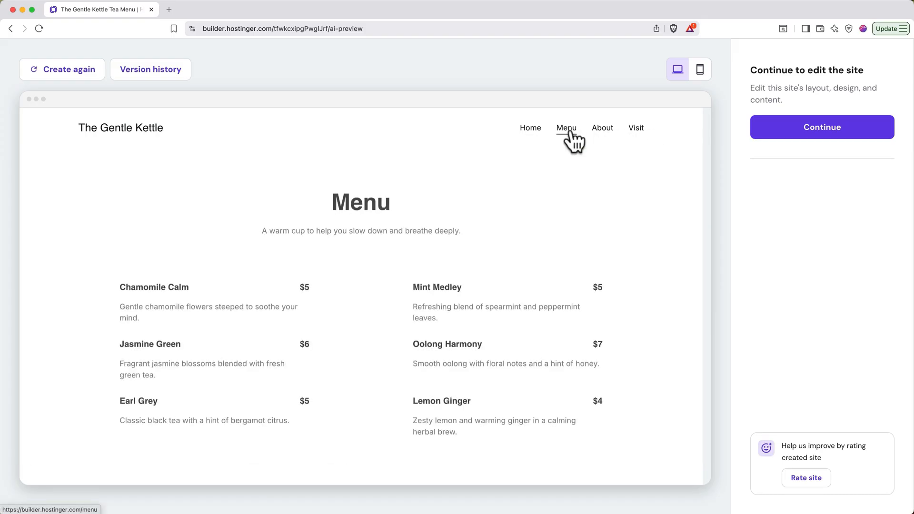
left_click(537, 133)
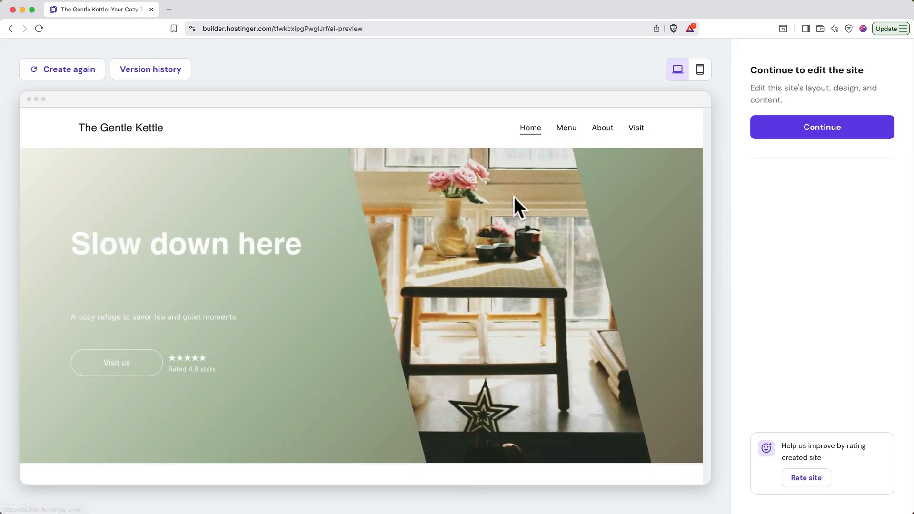
scroll(489, 264, "down", 3)
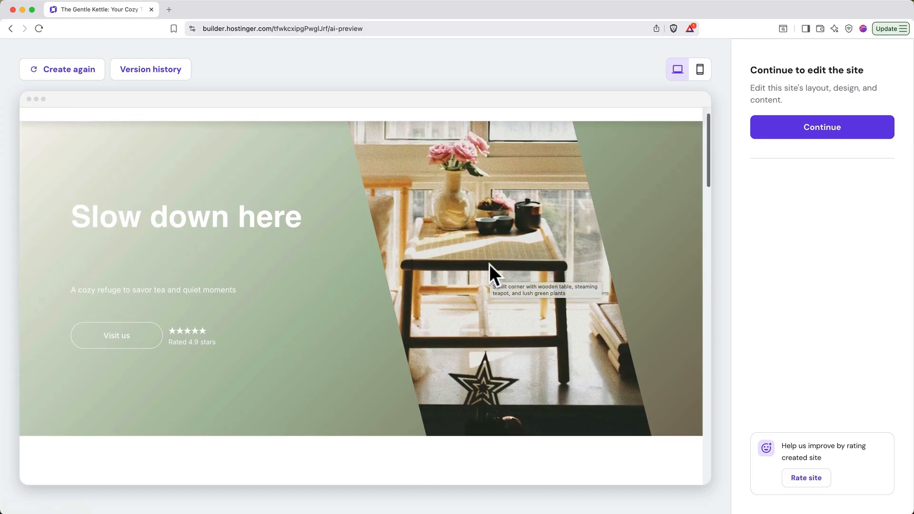
scroll(490, 264, "down", 5)
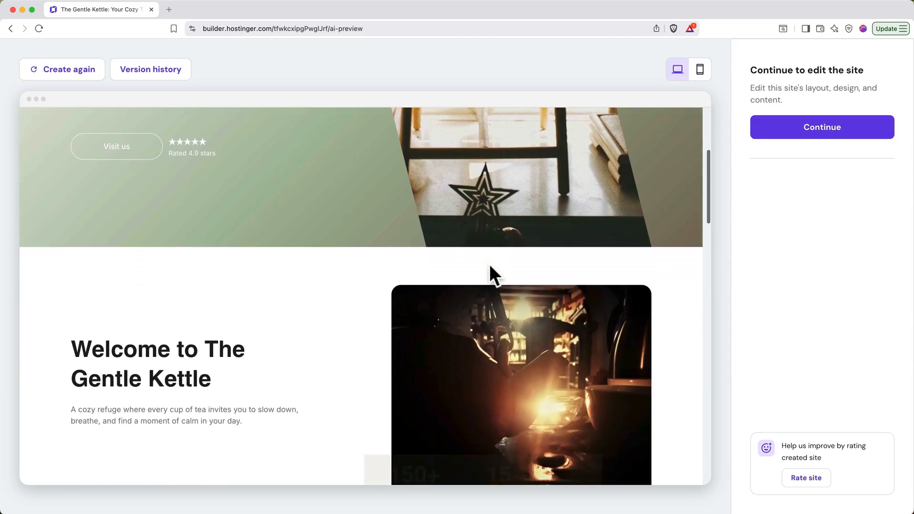
scroll(490, 265, "down", 10)
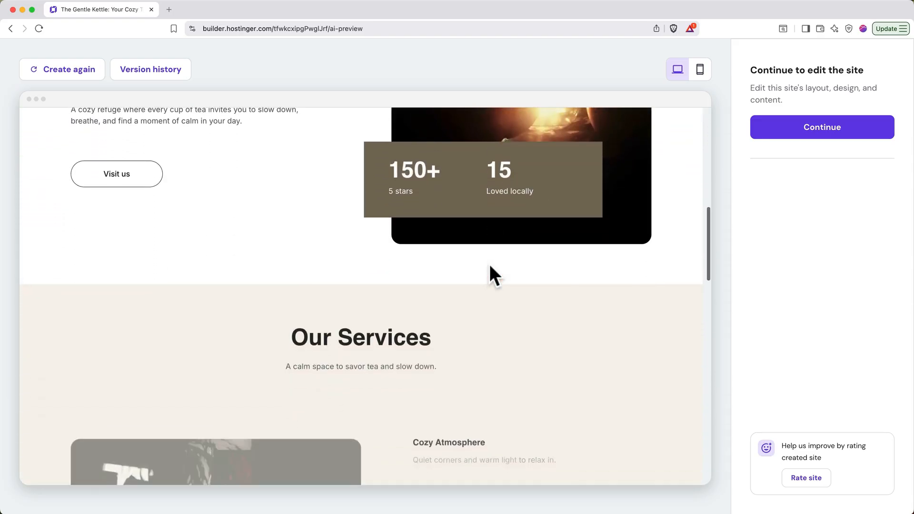
scroll(490, 266, "down", 4)
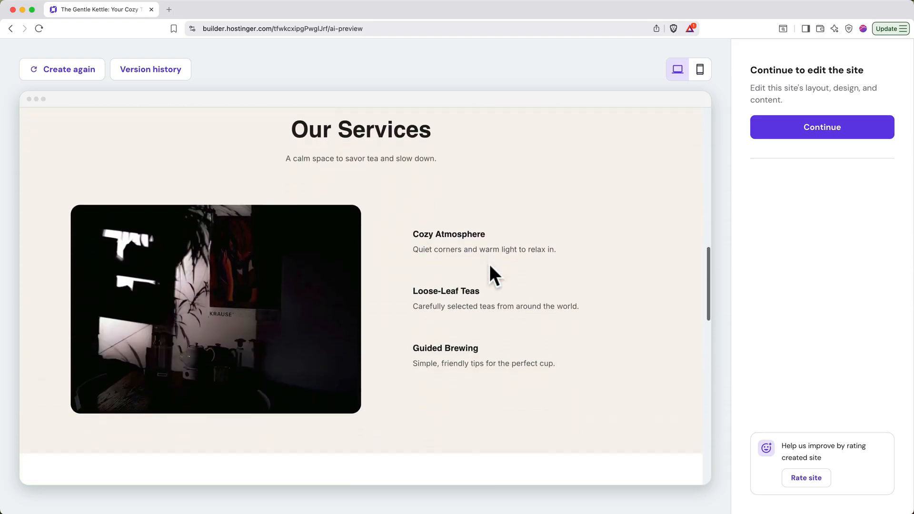
scroll(489, 264, "down", 5)
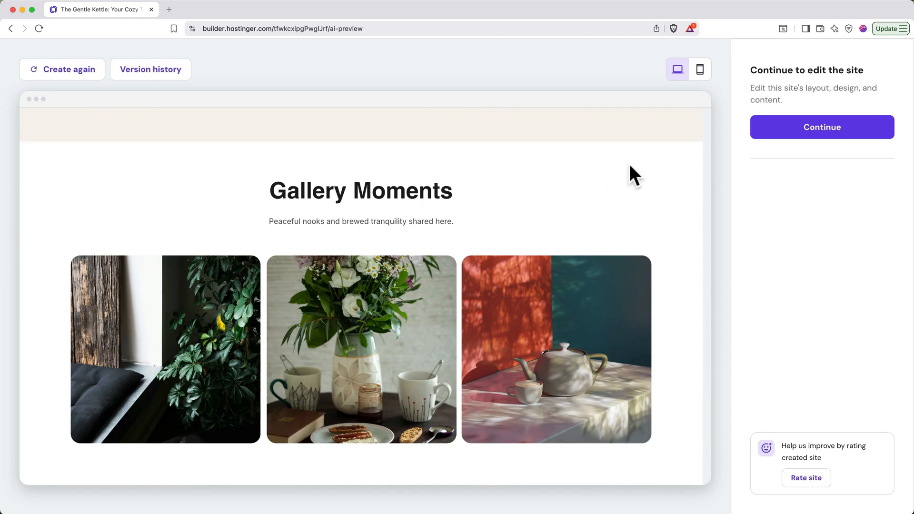
Check the homepage's mobile layout in the preview from the gallery back up to the hero section.
left_click(699, 72)
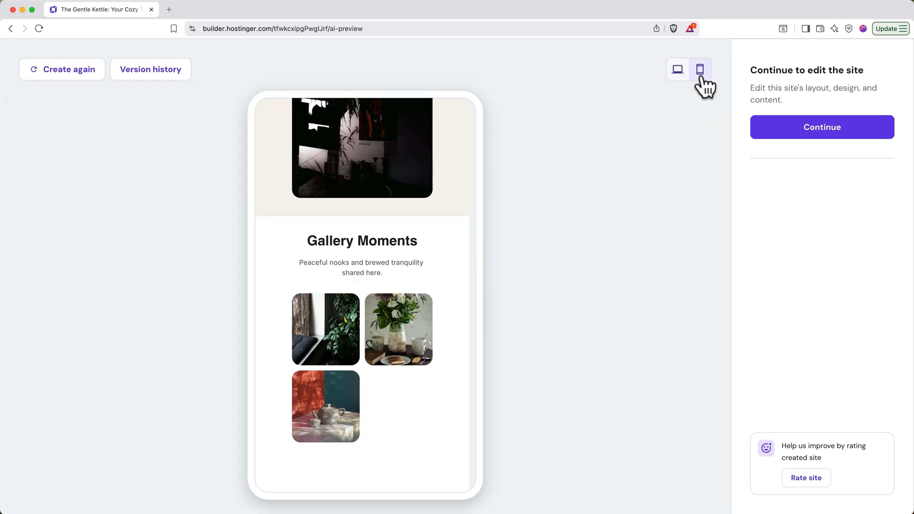
scroll(404, 250, "up", 6)
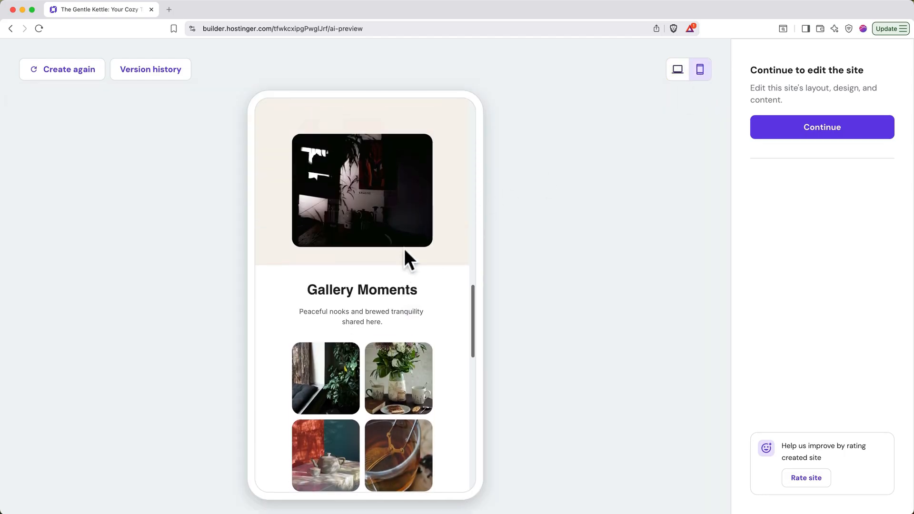
scroll(404, 253, "up", 10)
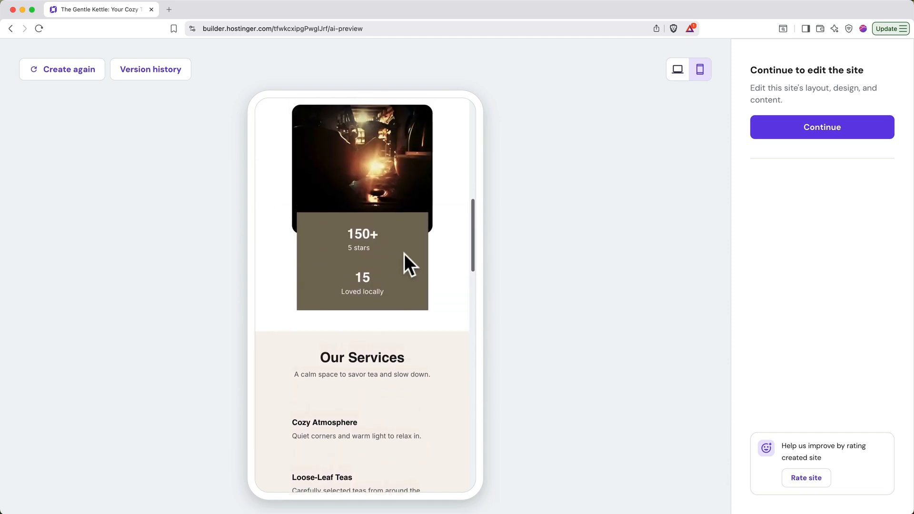
scroll(404, 253, "up", 4)
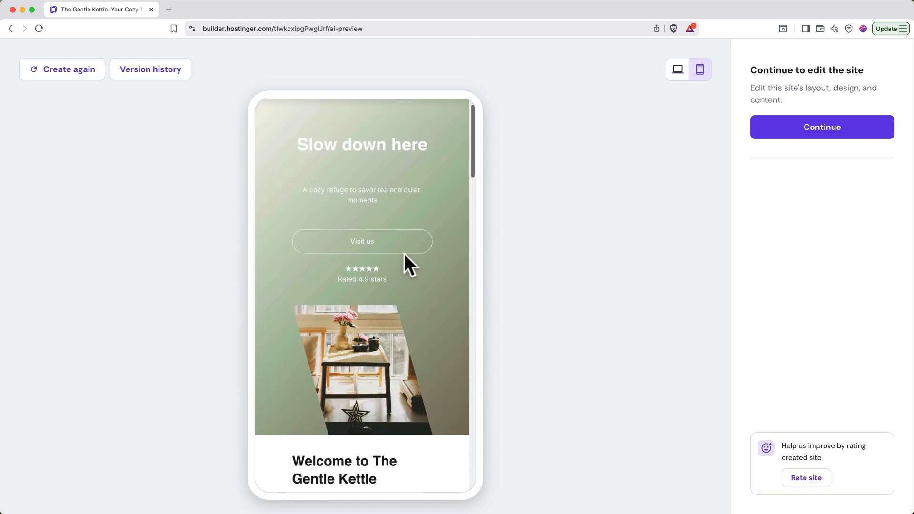
Return the preview to the desktop layout and open the generated site for editing.
left_click(670, 77)
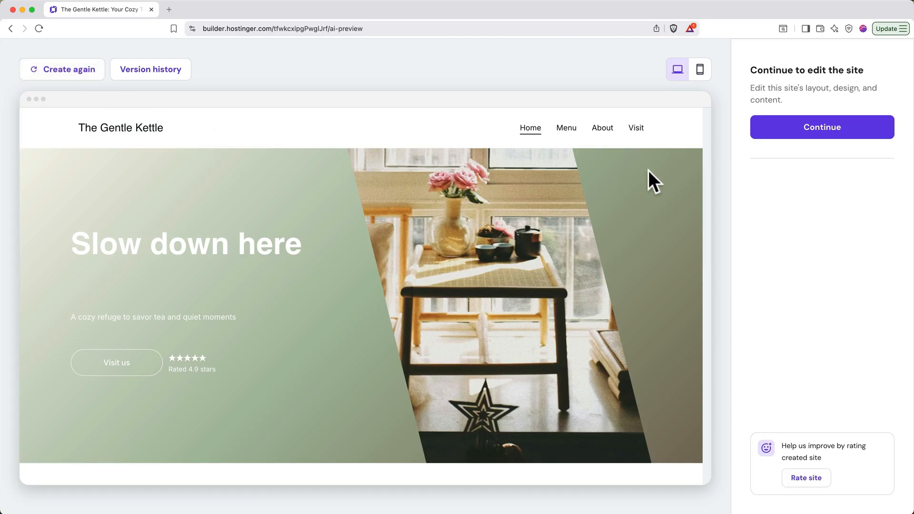
left_click(779, 137)
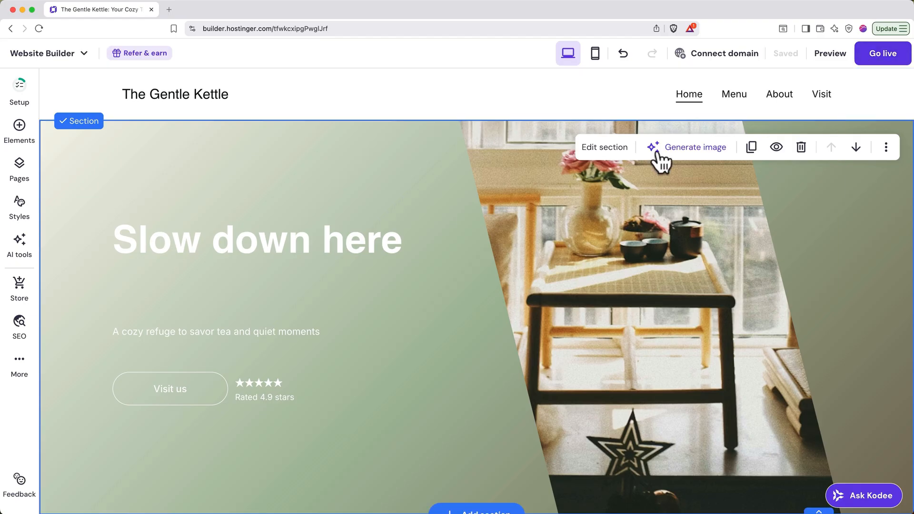
left_click(367, 239)
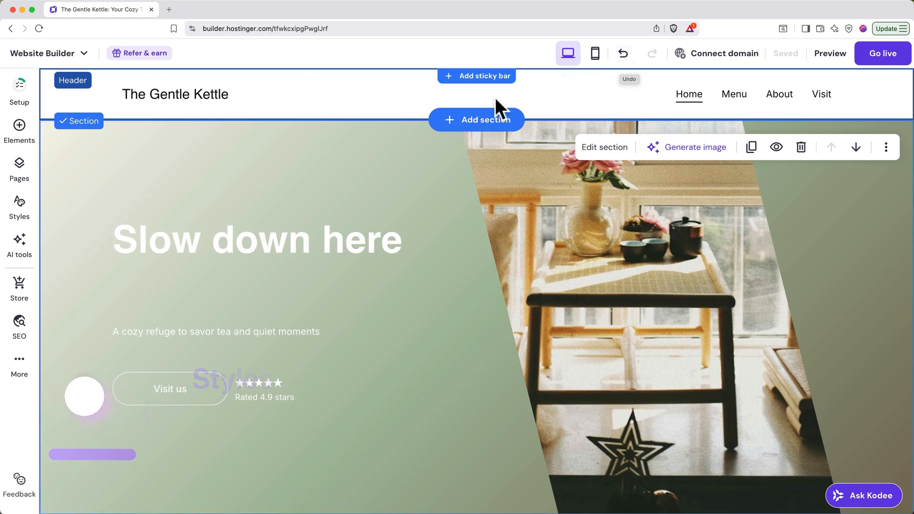
Apply the Junge heading and Montserrat paragraph font pairing to the entire website, resetting the existing text style changes.
left_click(29, 219)
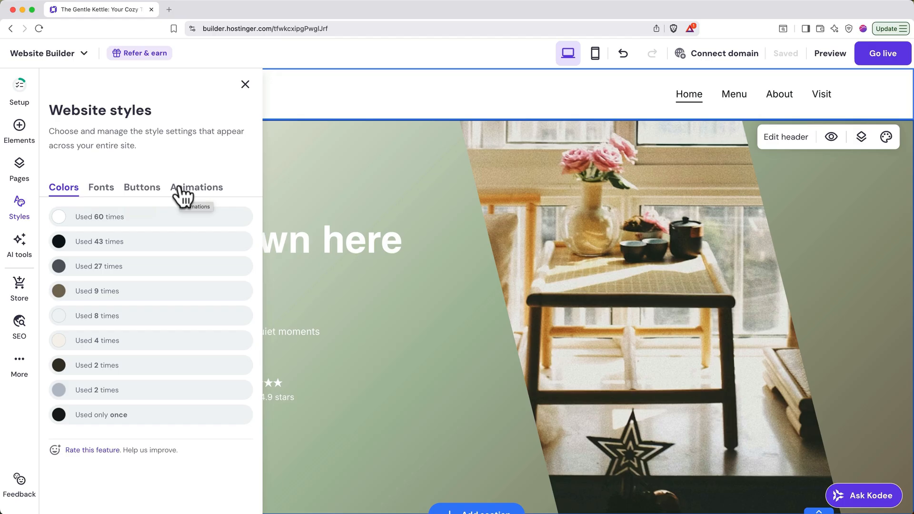
left_click(109, 189)
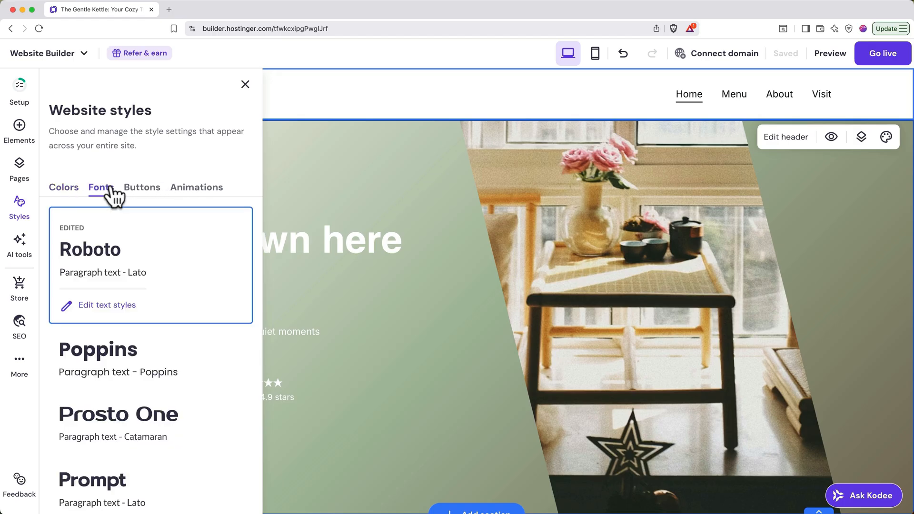
scroll(407, 308, "down", 5)
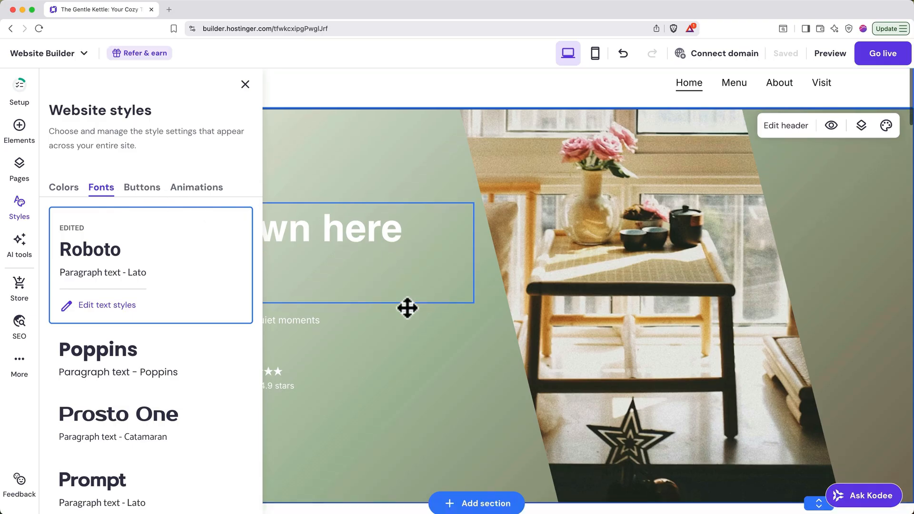
scroll(407, 308, "down", 15)
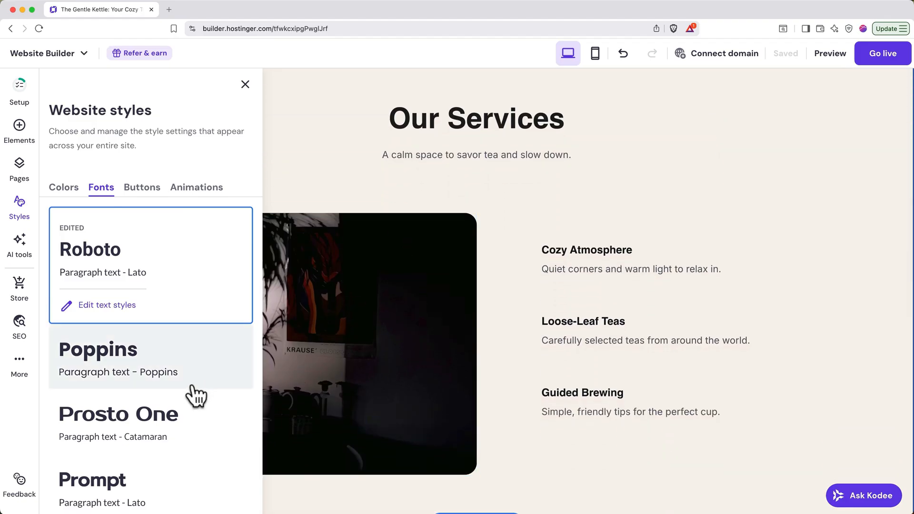
scroll(195, 397, "down", 5)
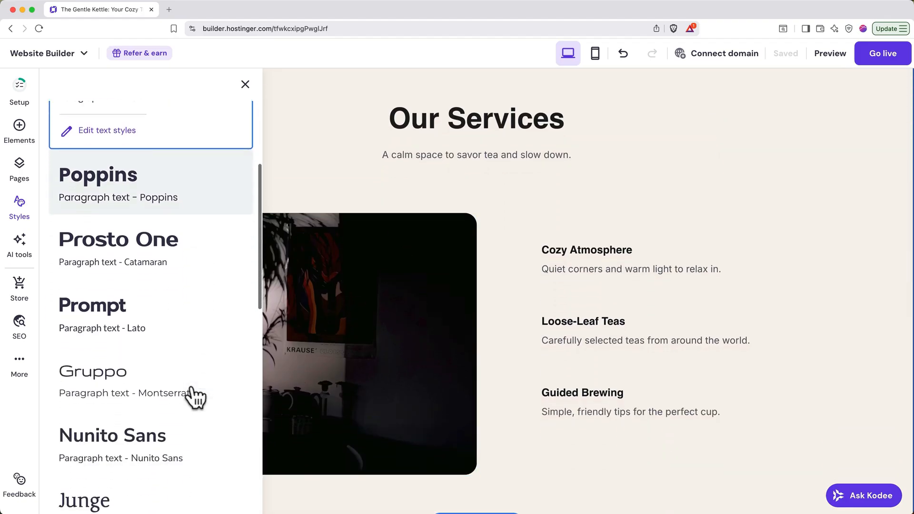
scroll(195, 397, "down", 2)
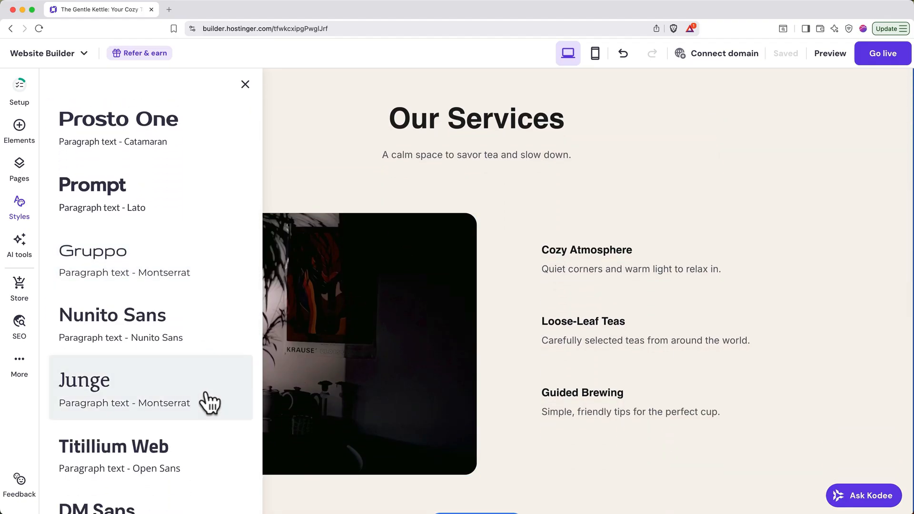
left_click(210, 402)
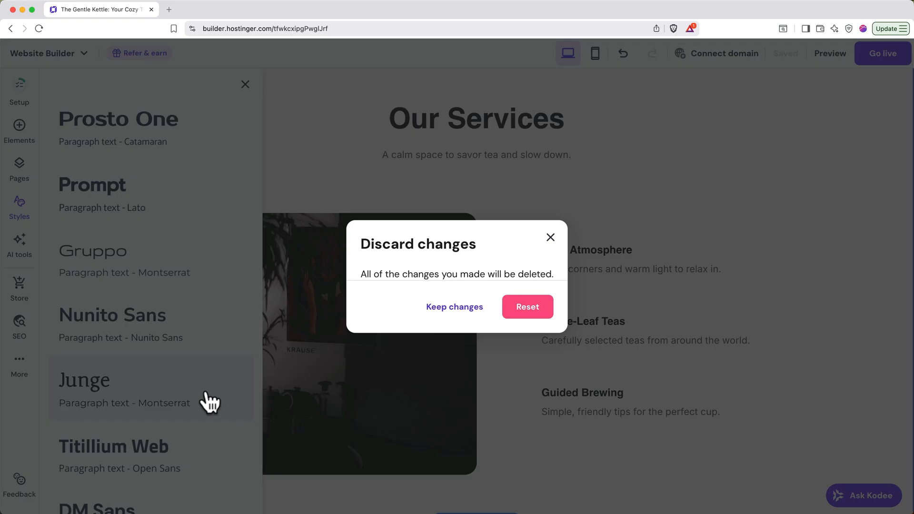
left_click(528, 307)
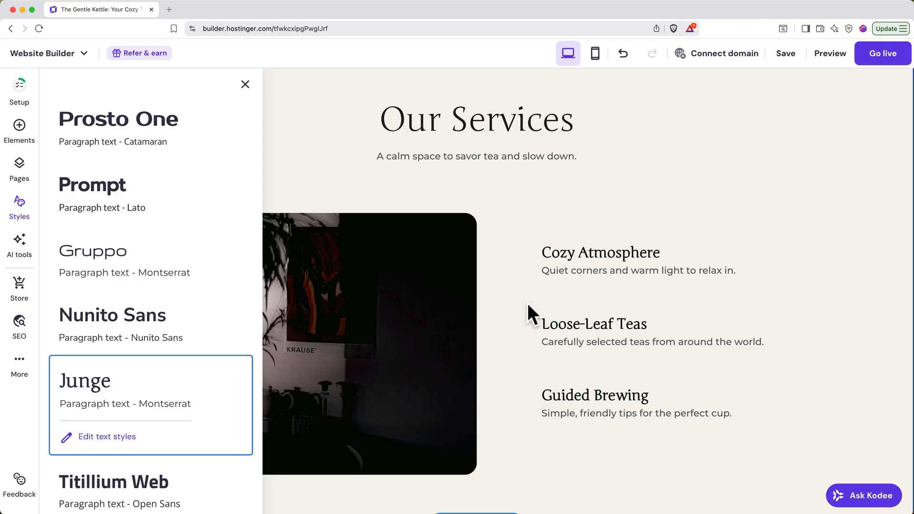
Check the new fonts in the hero section, view the website's color styles and close the style settings.
scroll(527, 304, "up", 10)
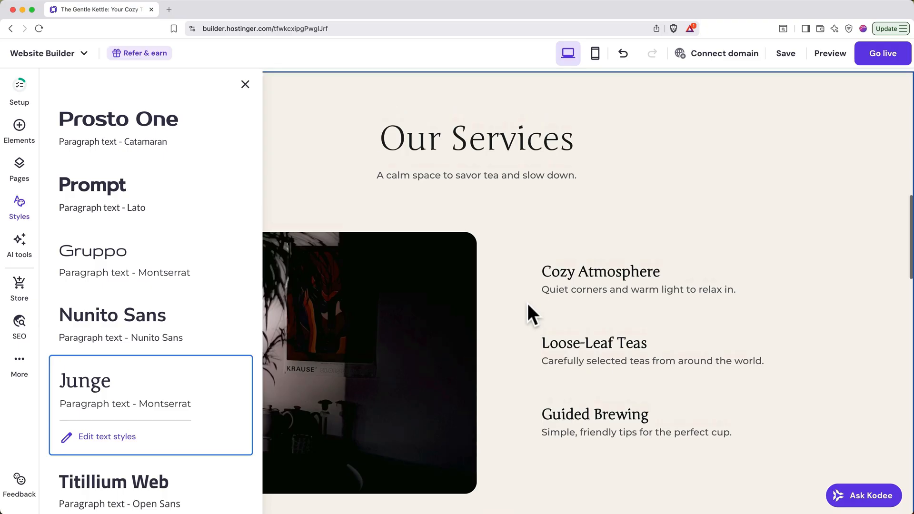
scroll(527, 305, "up", 10)
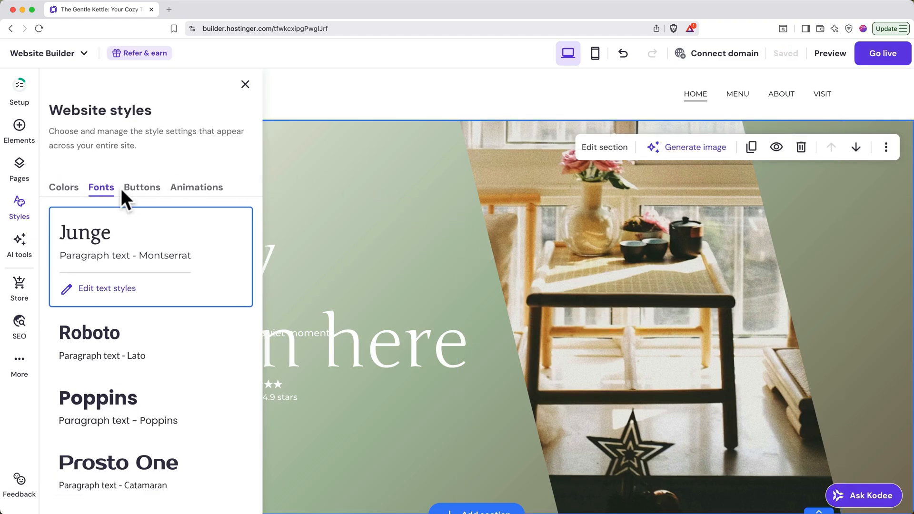
left_click(70, 188)
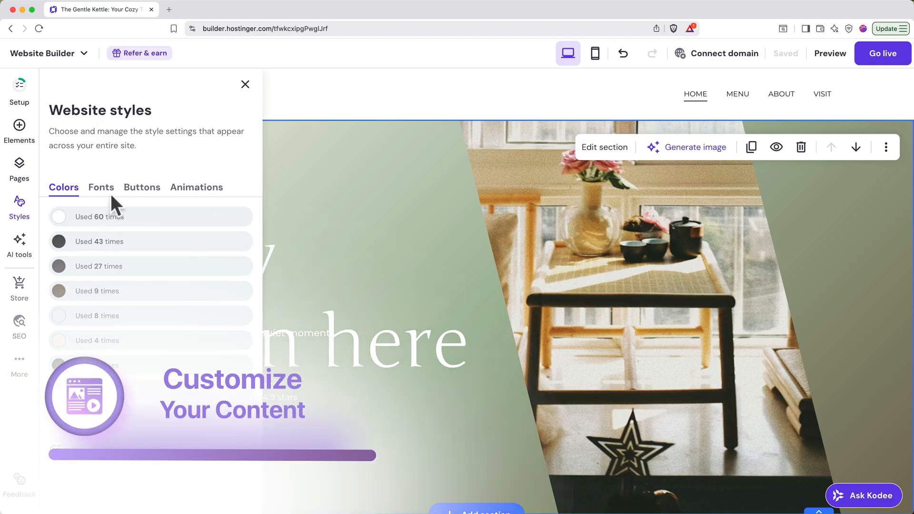
left_click(242, 88)
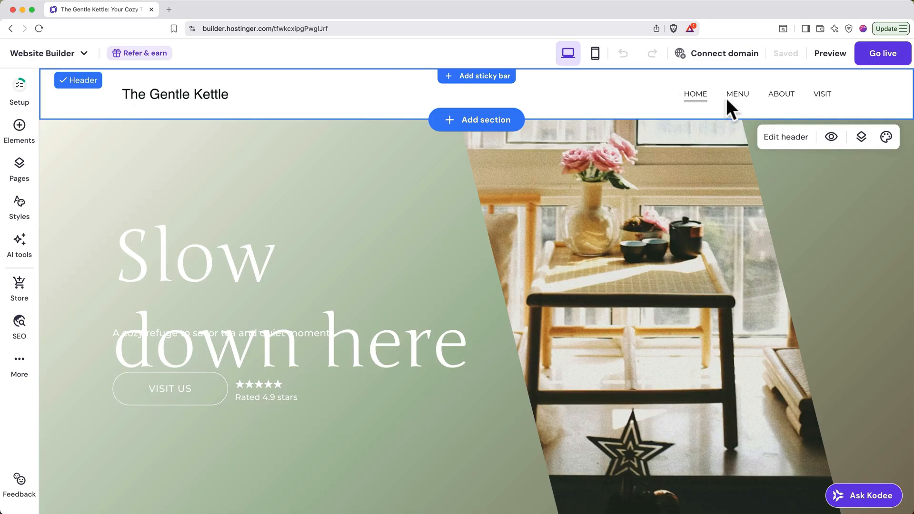
View the Menu, About and Visit pages in the editor and return to the Home page.
left_click(738, 96)
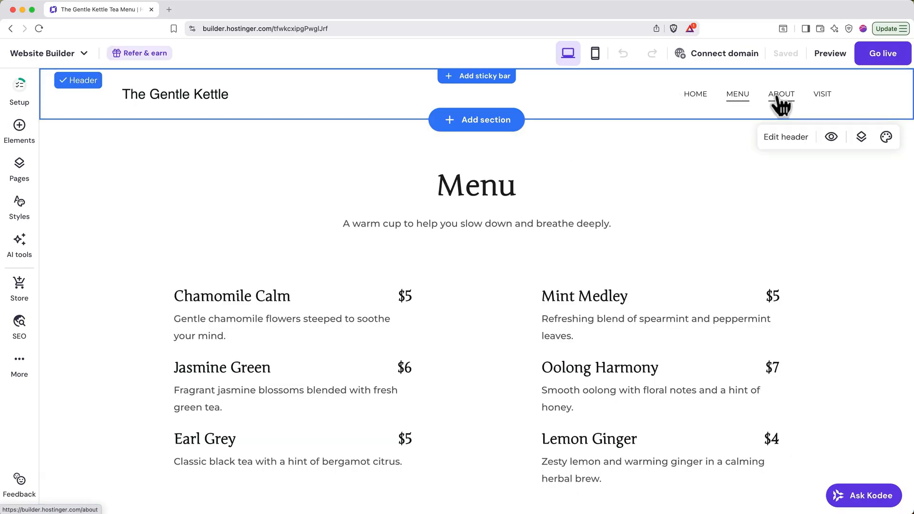
left_click(781, 95)
left_click(822, 95)
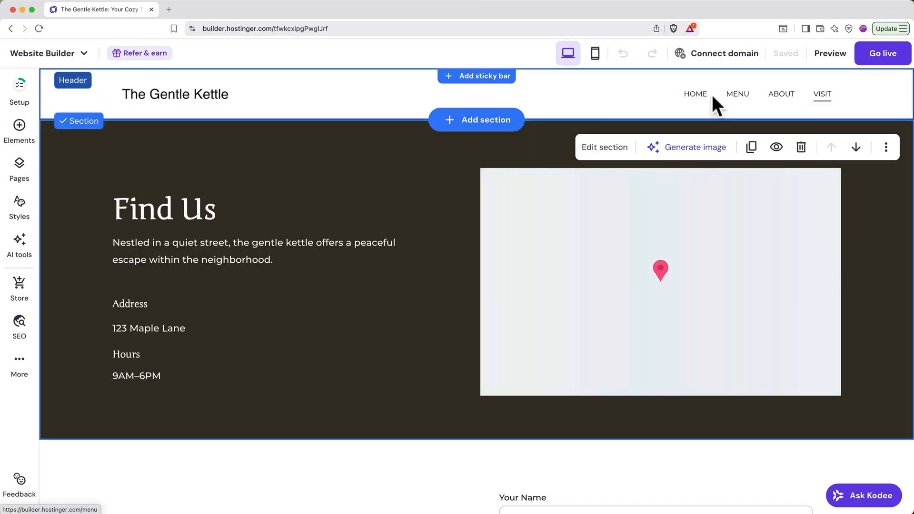
left_click(696, 98)
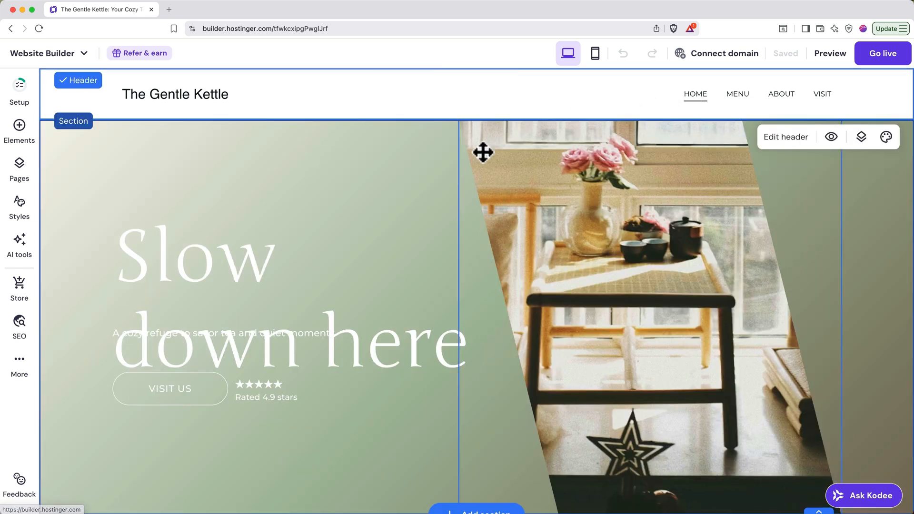
Move the "Welcome to The Gentle Kettle" section down below the Our Services section on the homepage.
scroll(413, 214, "down", 5)
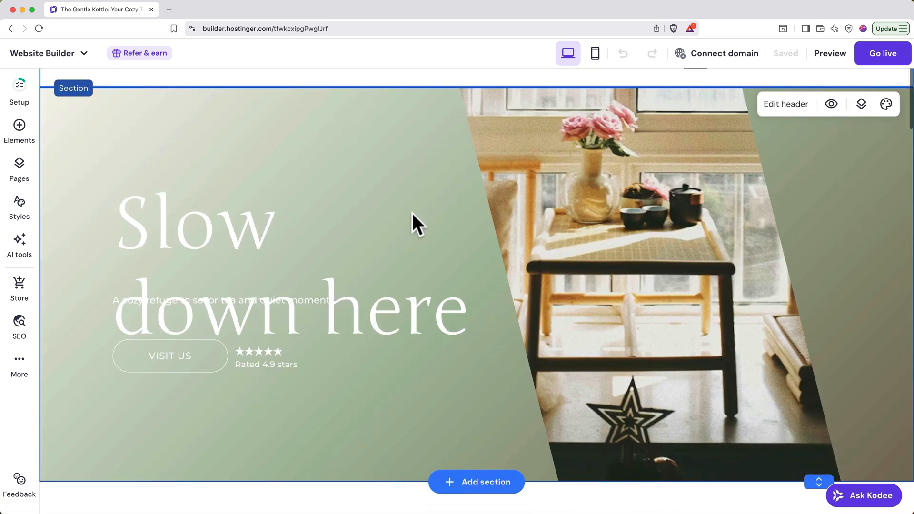
scroll(412, 214, "down", 4)
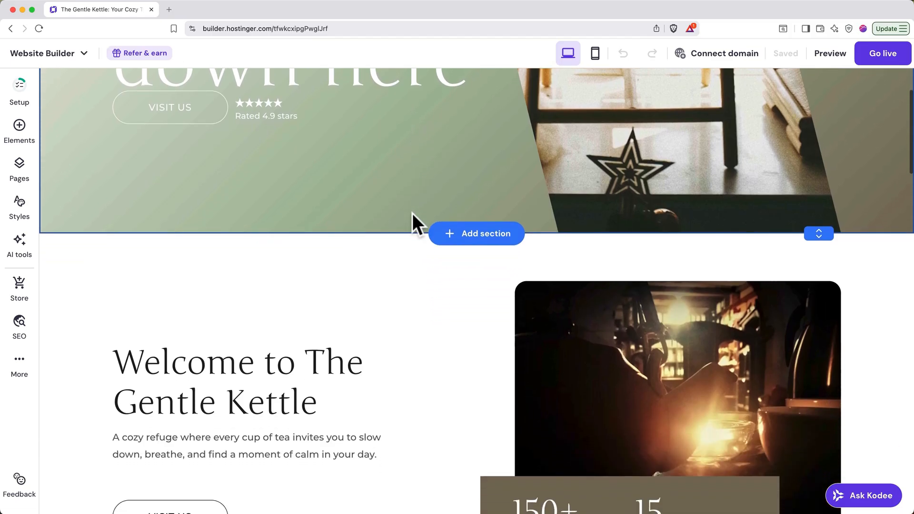
scroll(412, 213, "down", 2)
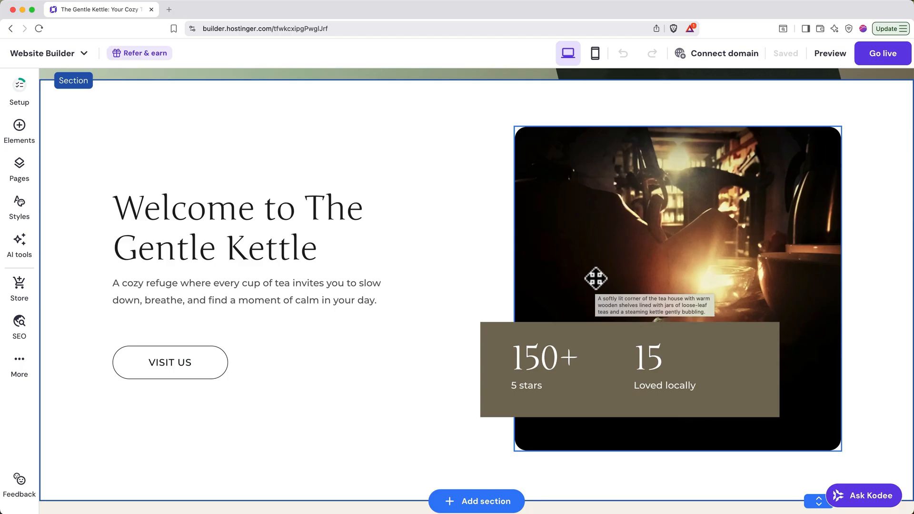
left_click(591, 278)
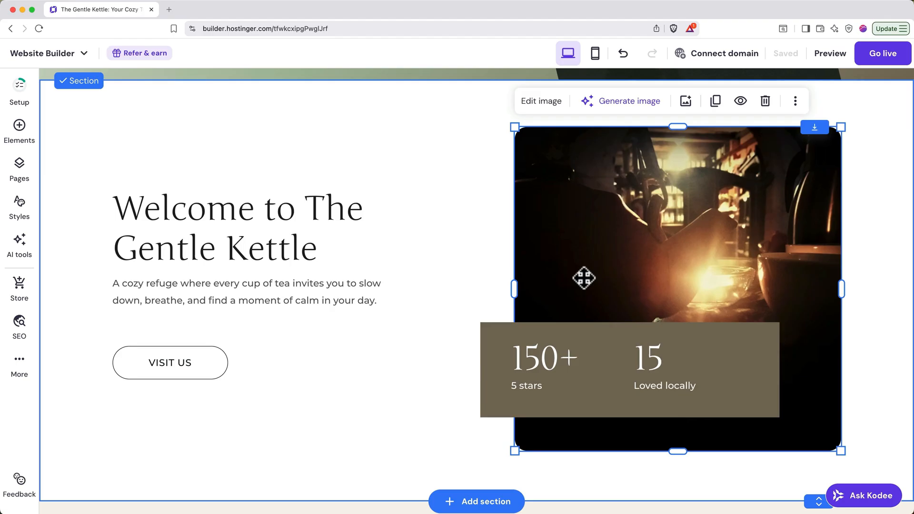
left_click(874, 206)
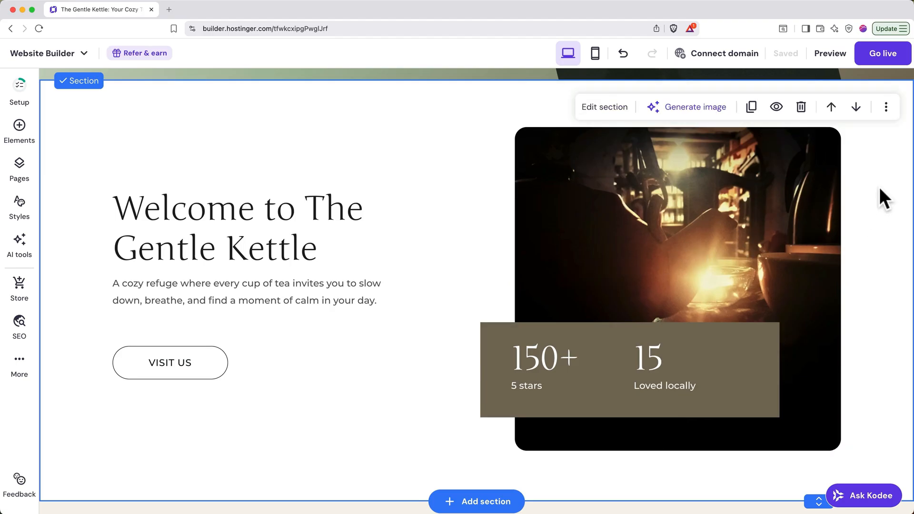
left_click(856, 108)
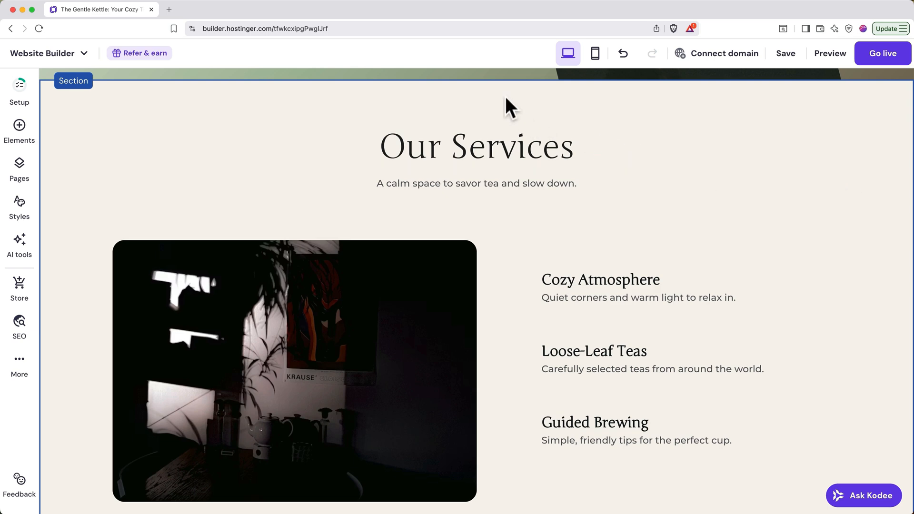
Add the About us section template with a testimonial box over its image above Our Services, and delete that section again.
scroll(504, 96, "up", 2)
mouse_move(493, 120)
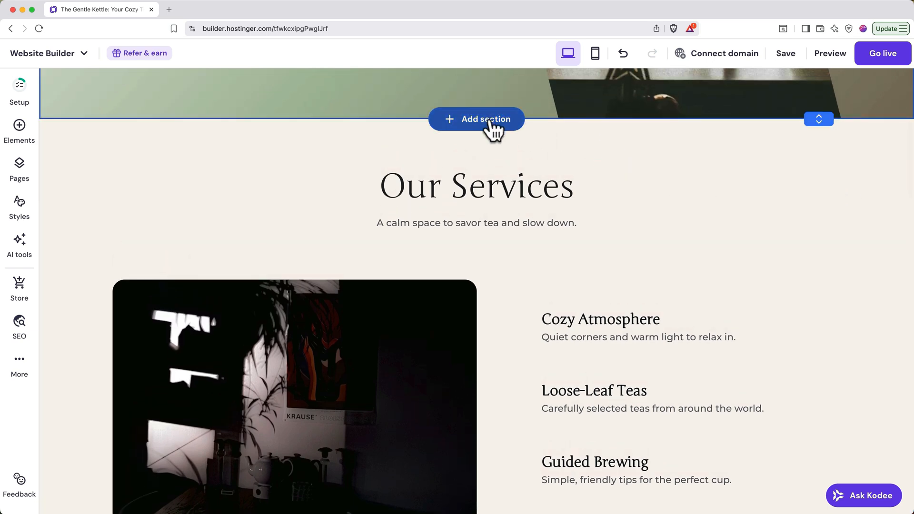
left_click(489, 119)
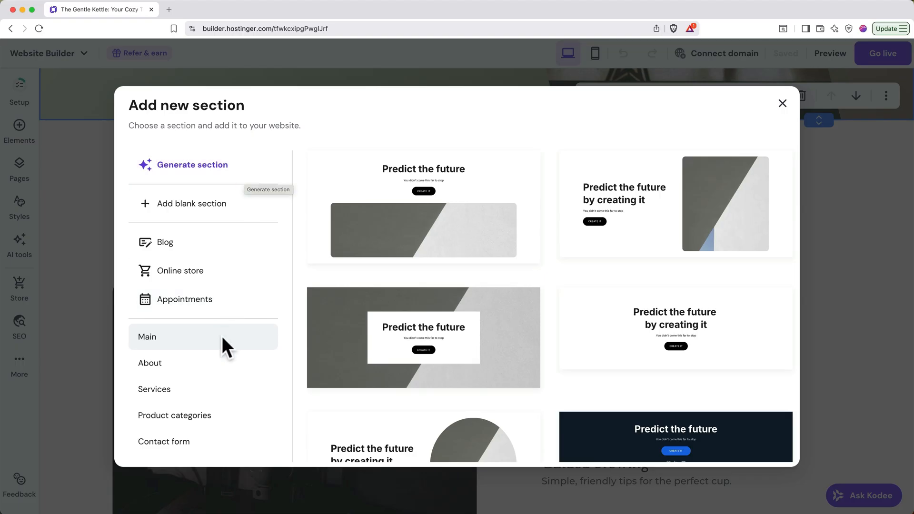
scroll(222, 338, "down", 5)
scroll(222, 336, "down", 2)
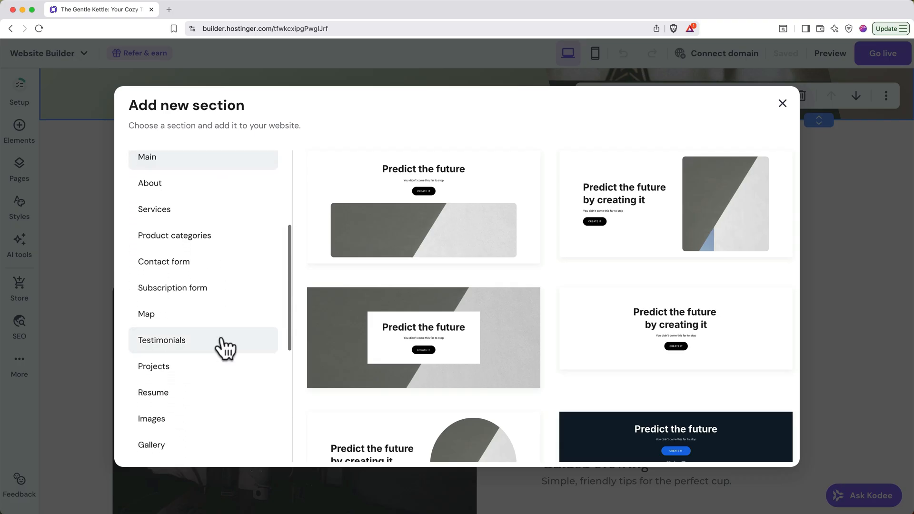
left_click(213, 187)
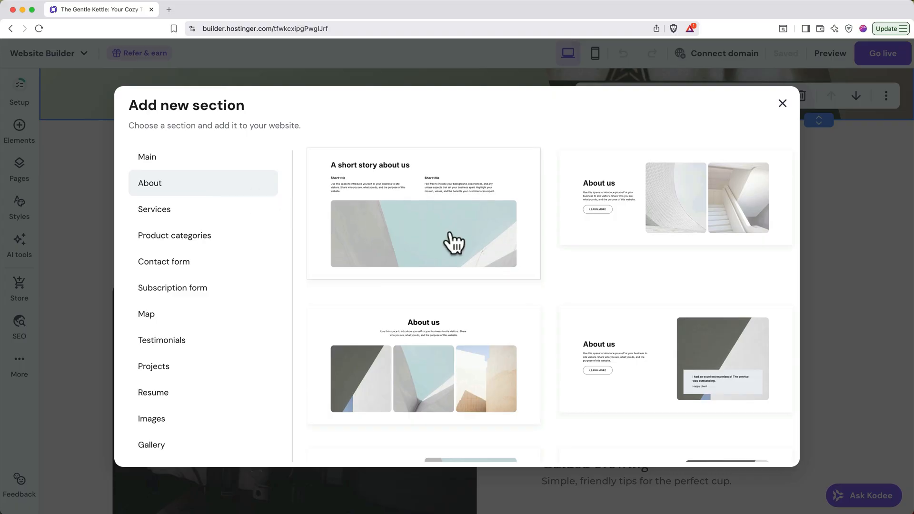
left_click(635, 363)
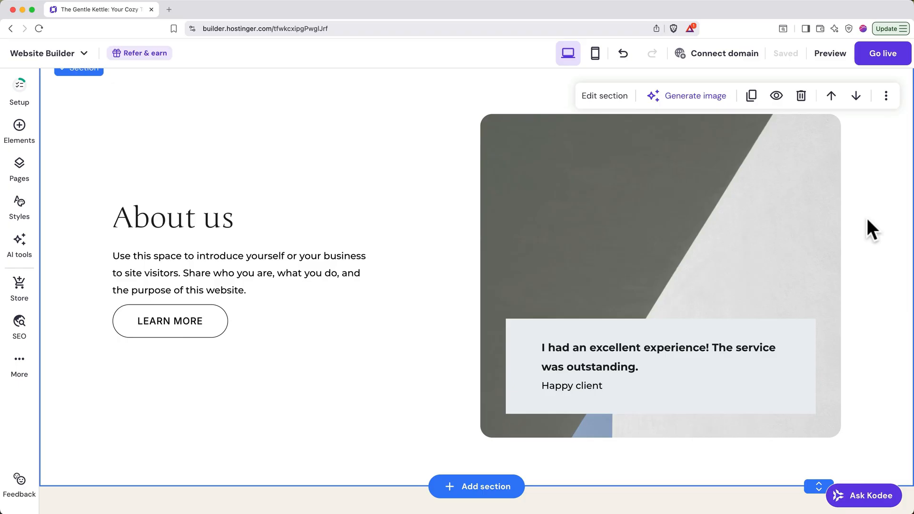
left_click(802, 98)
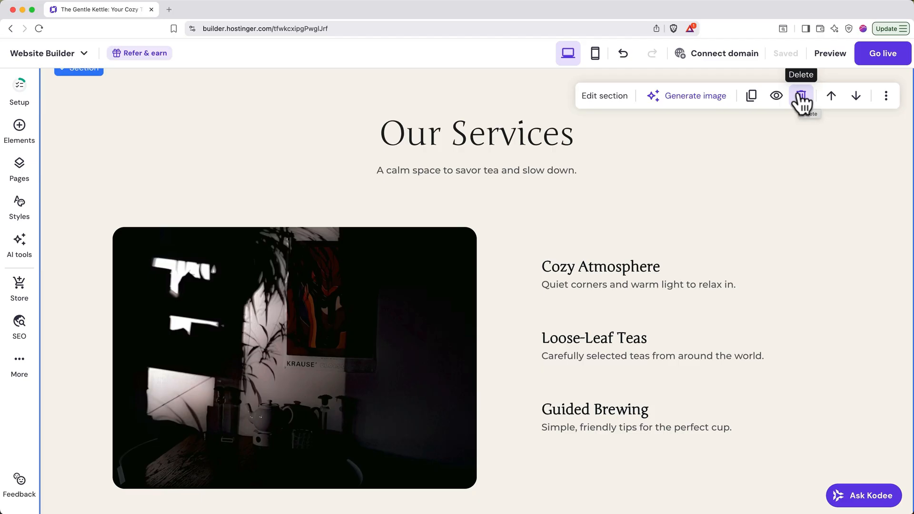
Place a text element above Cozy Atmosphere in the Our Services section, widen it to fit one line, and delete it.
left_click(35, 138)
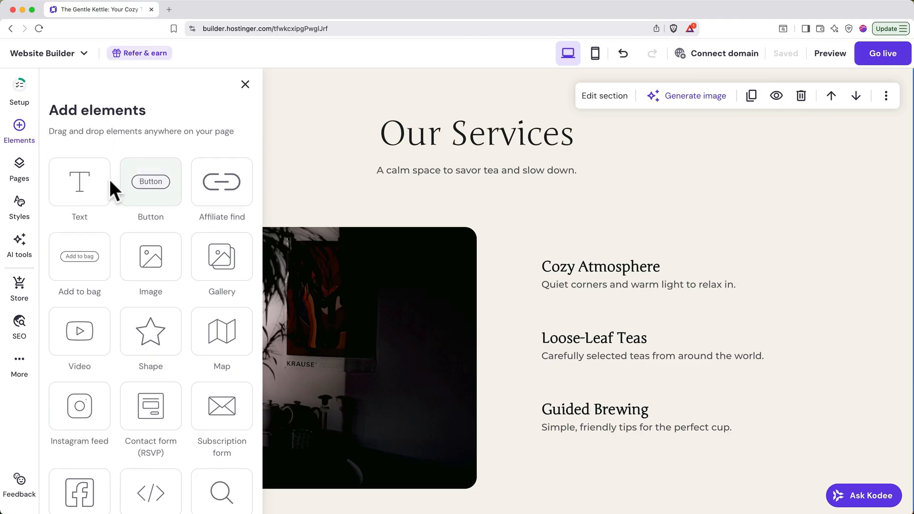
left_click_drag(99, 188, 691, 185)
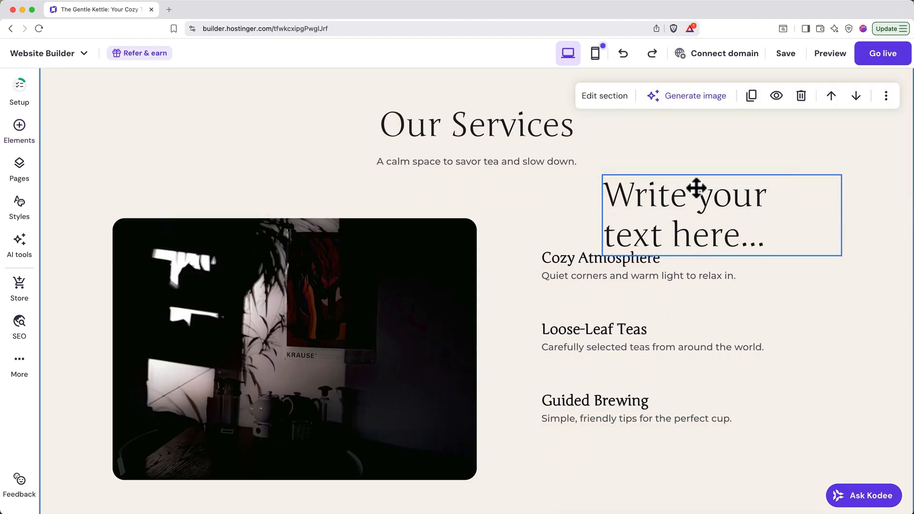
left_click_drag(696, 188, 632, 190)
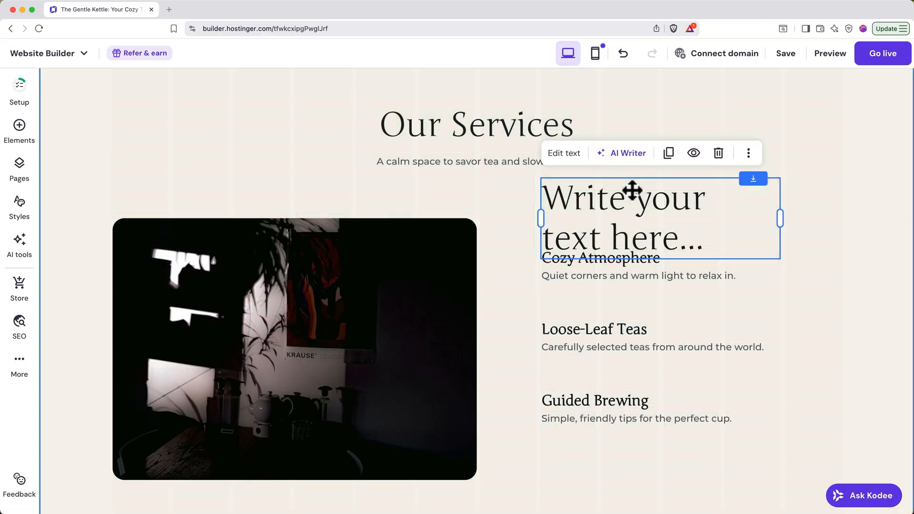
left_click_drag(779, 221, 841, 220)
left_click_drag(516, 219, 487, 220)
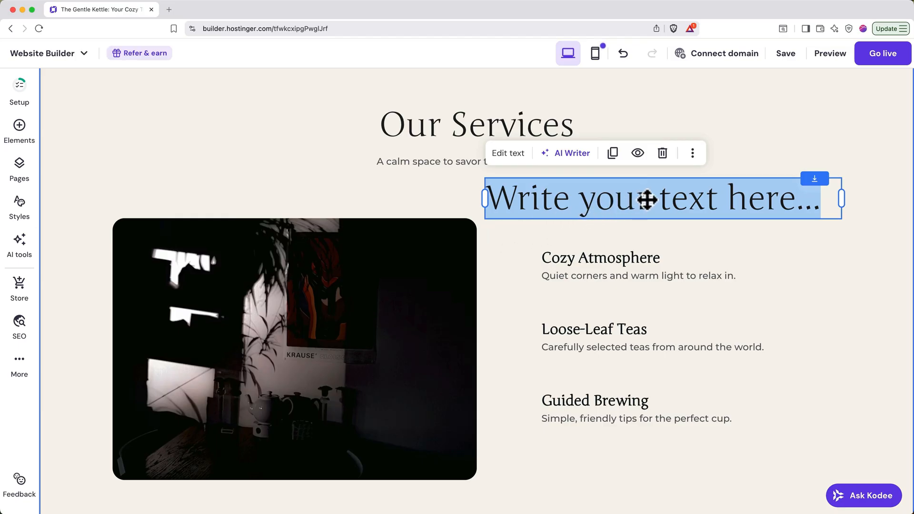
left_click(663, 155)
Change the "Our Services" heading to "Our Tea House".
left_click(495, 127)
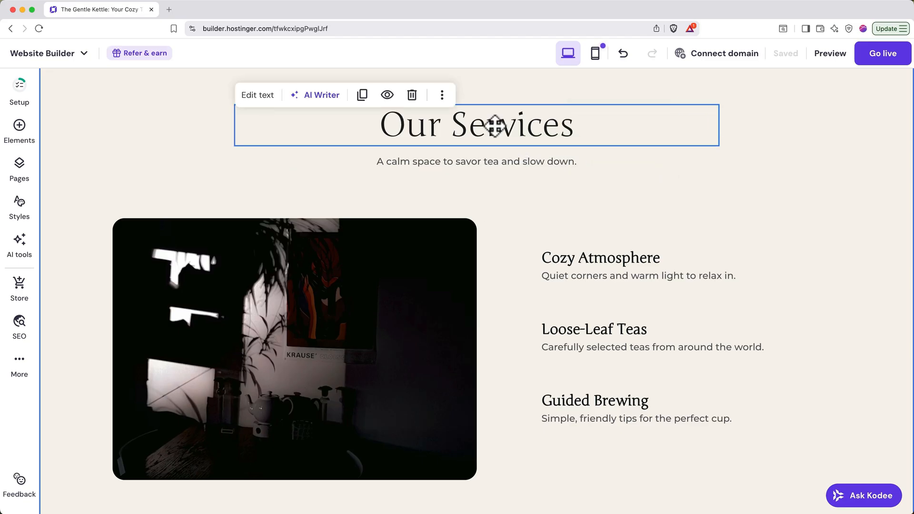
left_click(495, 126)
key("BackSpace")
key("BackSpace")
key("BackSpace")
key("BackSpace")
key("BackSpace")
key("BackSpace")
key("BackSpace")
key("BackSpace")
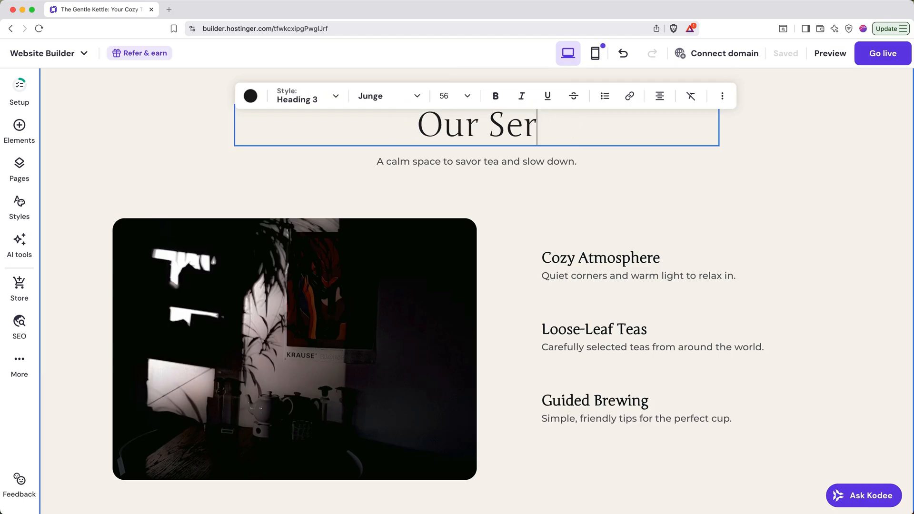
type("Tea House")
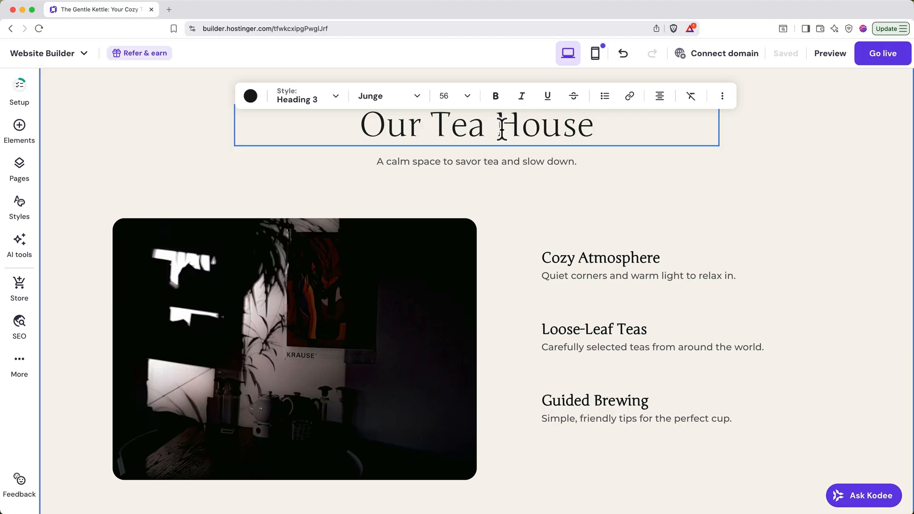
Rephrase the subtitle below the Our Tea House heading with AI Writer and use the suggested text.
left_click(499, 159)
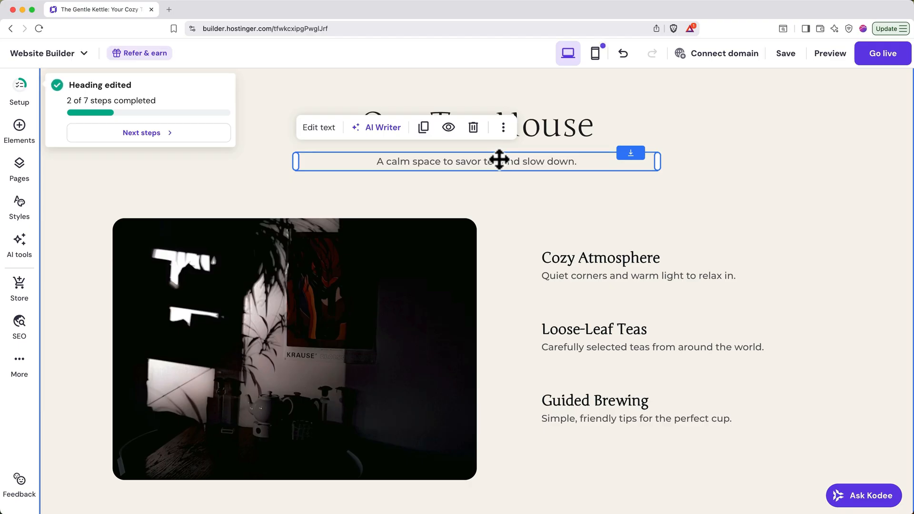
left_click(389, 139)
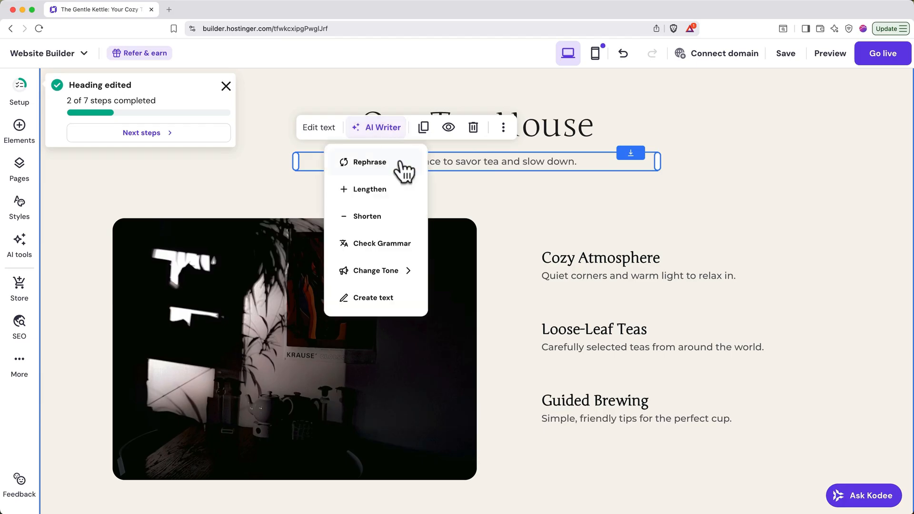
left_click(370, 162)
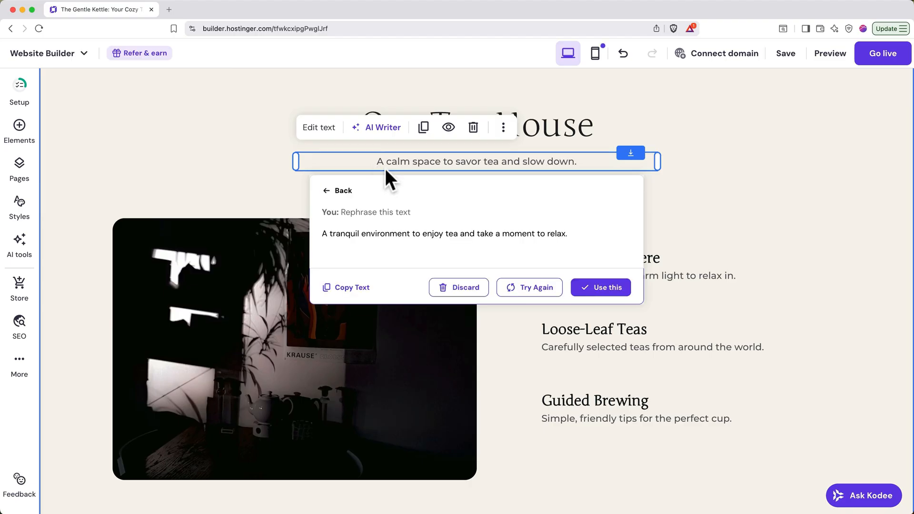
left_click(602, 287)
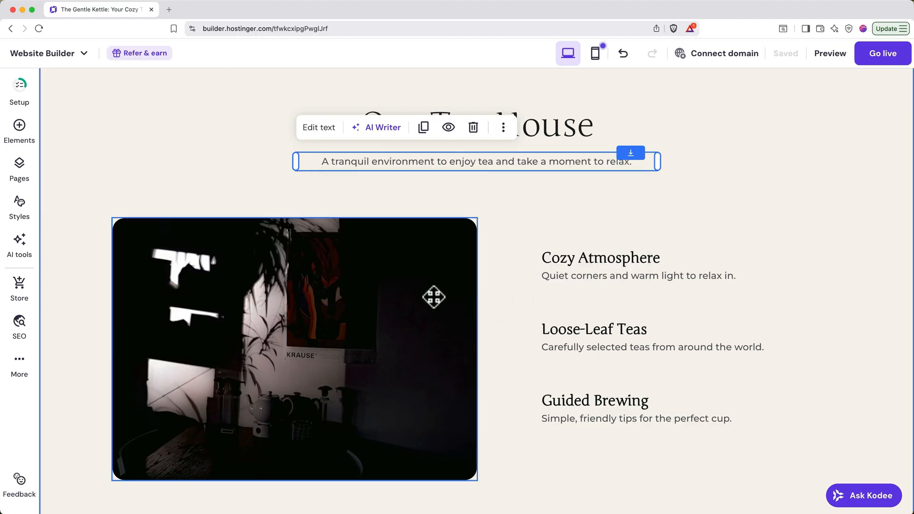
Replace the dark image in the Our Tea House section with a free "tea" photo of a blue-rimmed cup and wooden spoon.
left_click(419, 298)
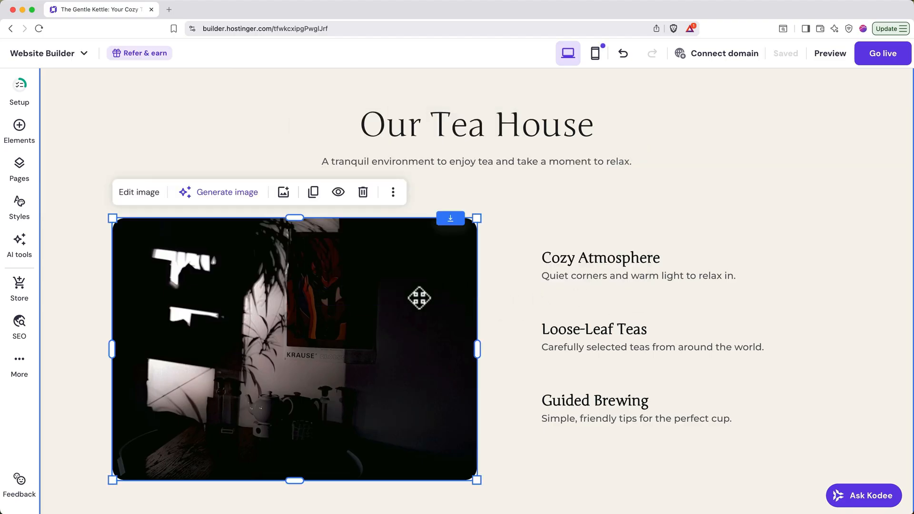
left_click(145, 192)
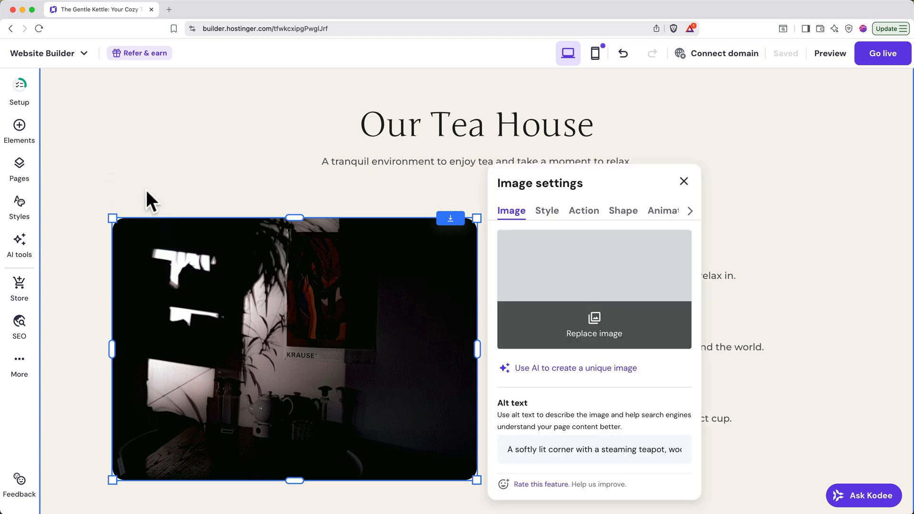
left_click(574, 325)
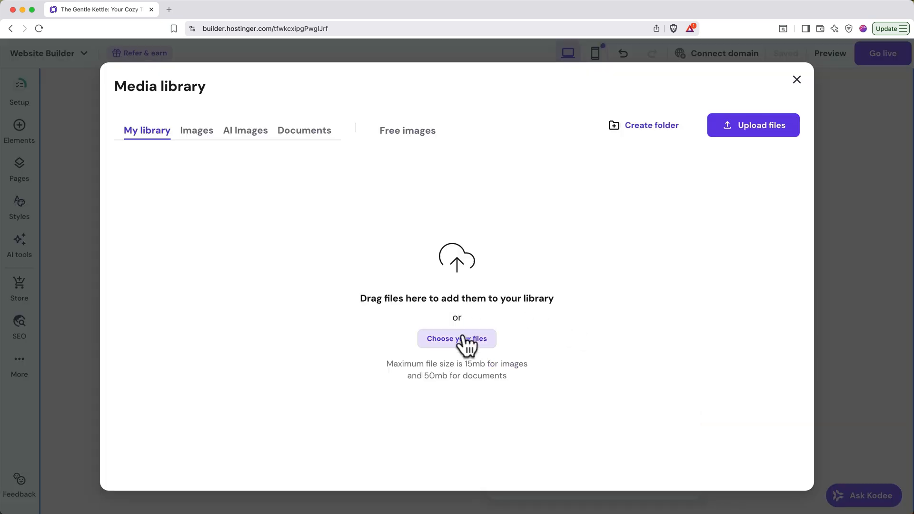
left_click(407, 139)
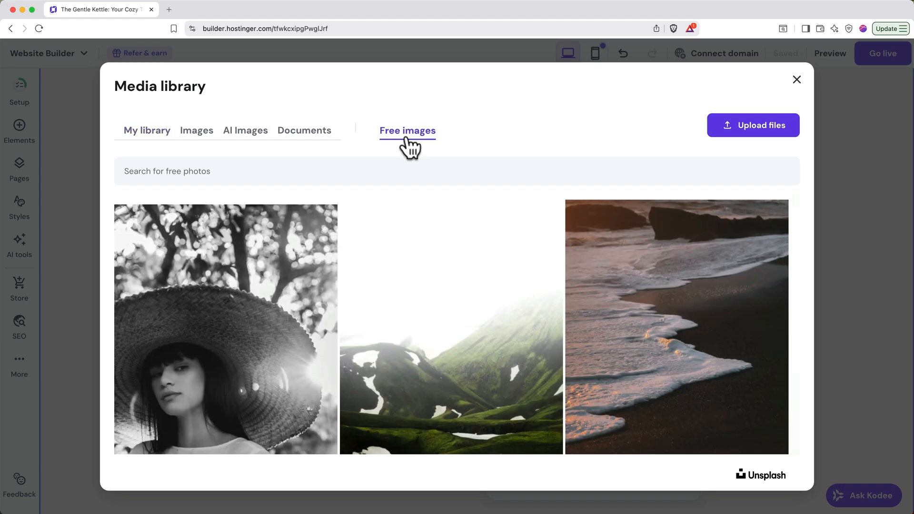
left_click(404, 168)
type("tea")
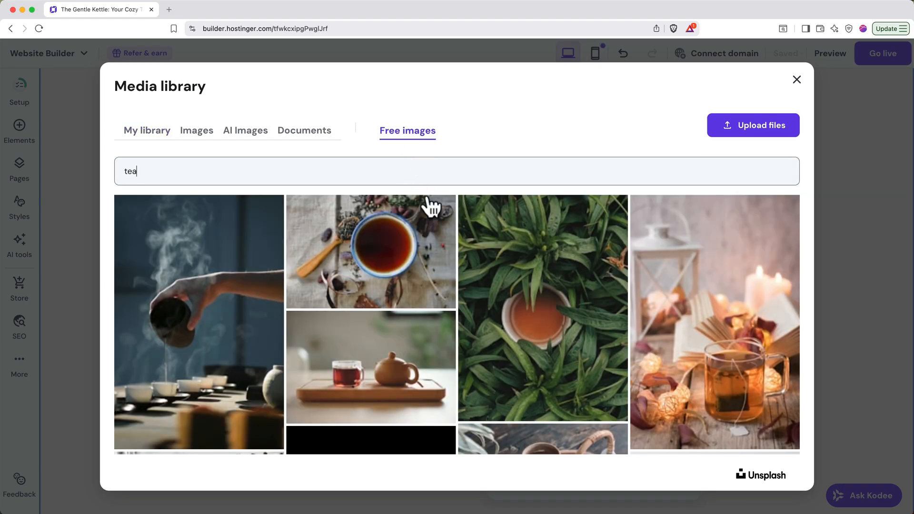
left_click(425, 232)
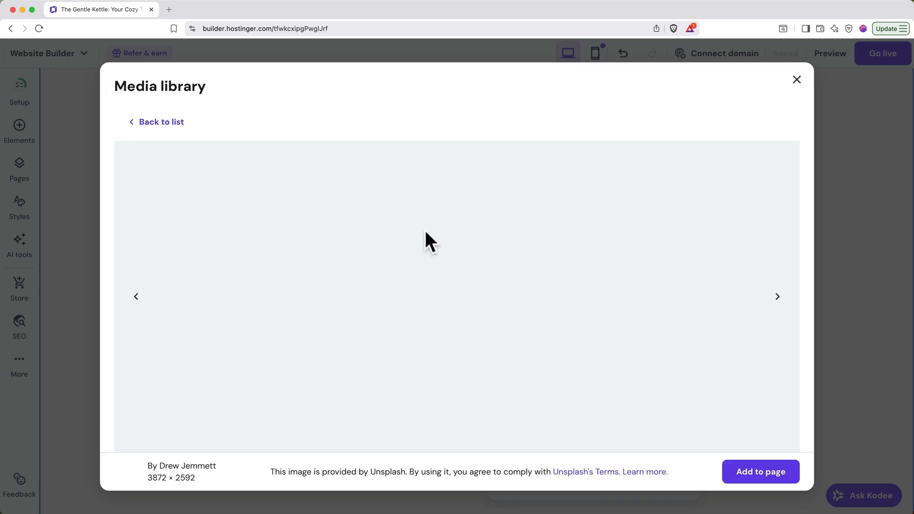
left_click(744, 482)
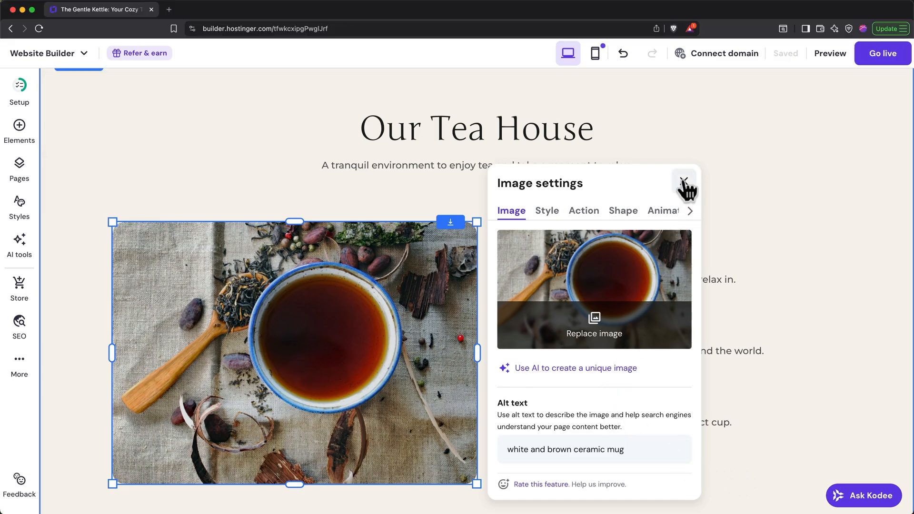
left_click(684, 182)
Change the text of the Visit us button in the "Welcome to The Gentle Kettle" section to "Our Menu".
scroll(536, 371, "down", 5)
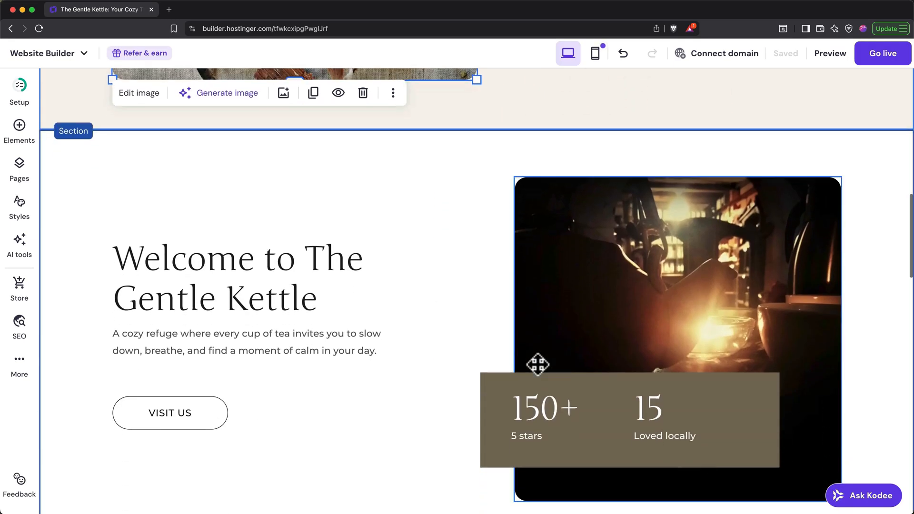
left_click(198, 423)
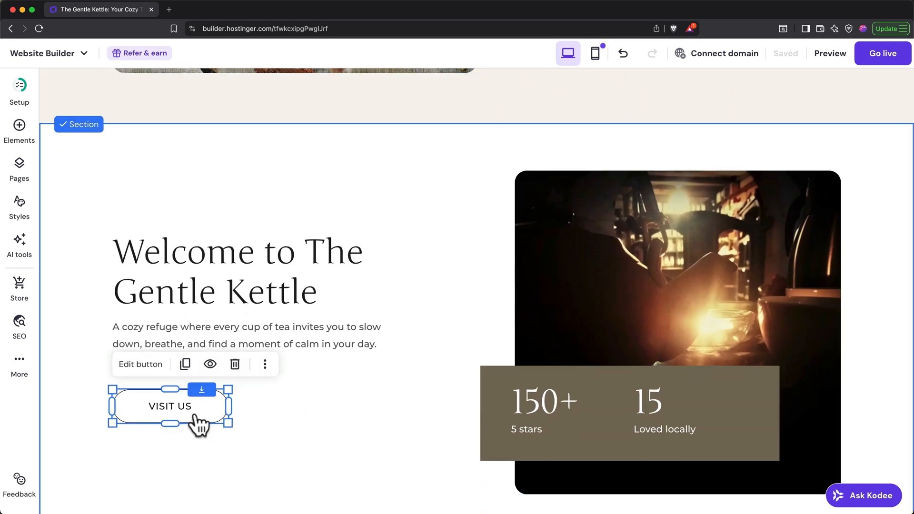
left_click(140, 364)
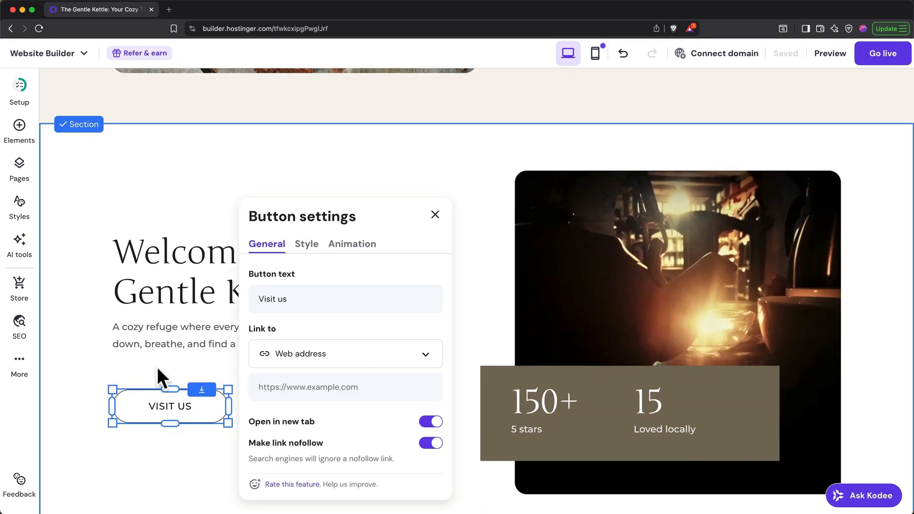
left_click_drag(306, 298, 260, 304)
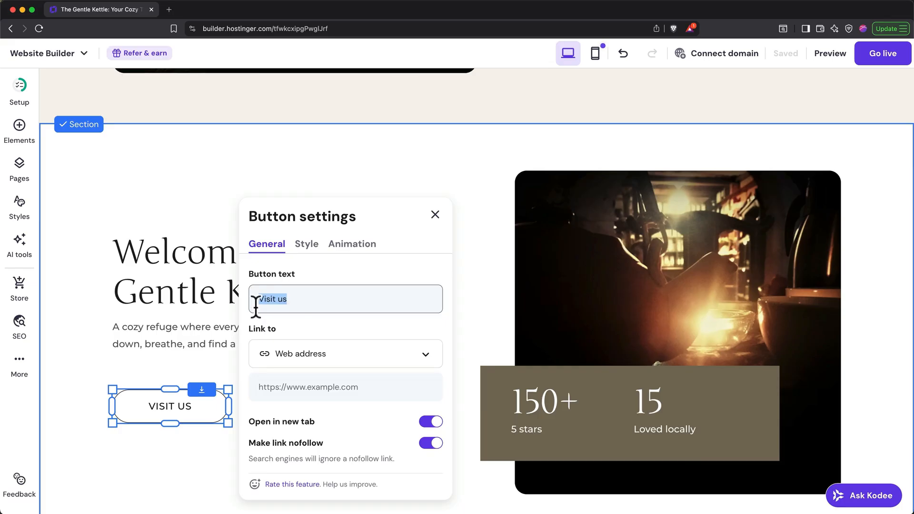
type("Our Menu")
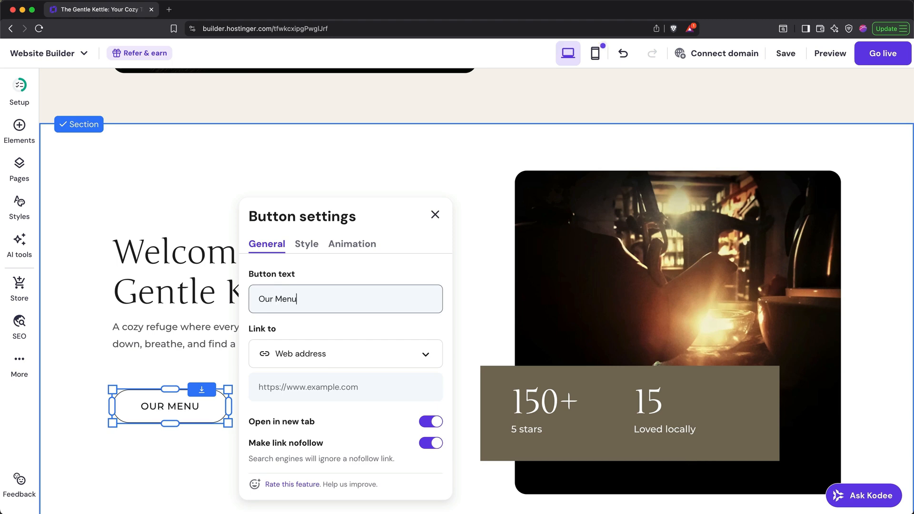
Link the Our Menu button to the Menu page and close the button settings.
left_click(299, 383)
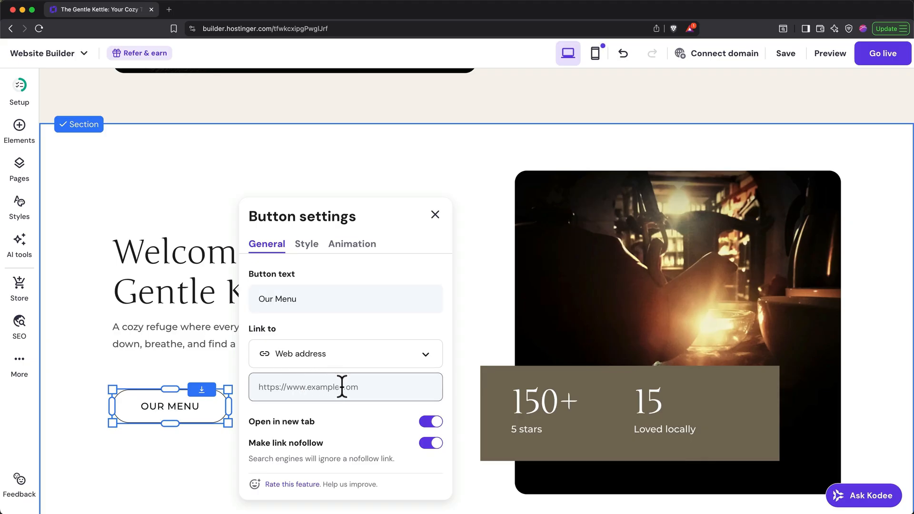
left_click(354, 355)
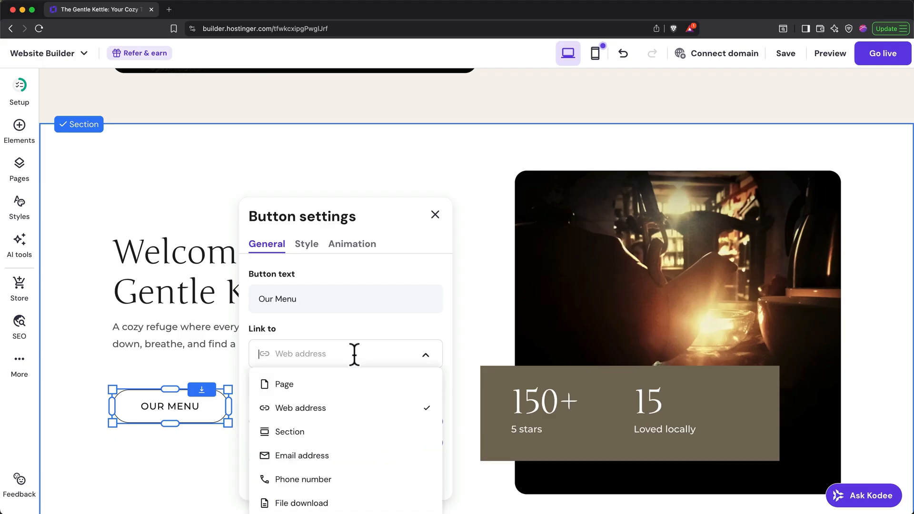
left_click(303, 387)
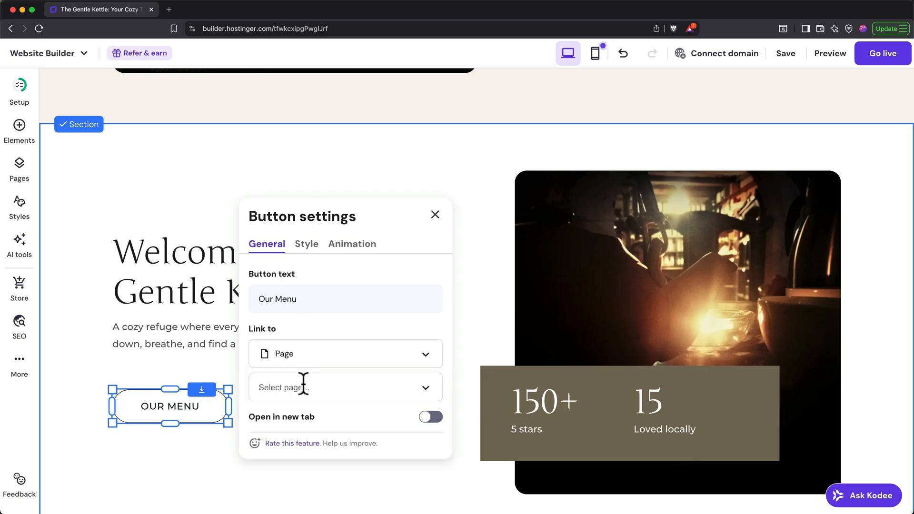
left_click(329, 389)
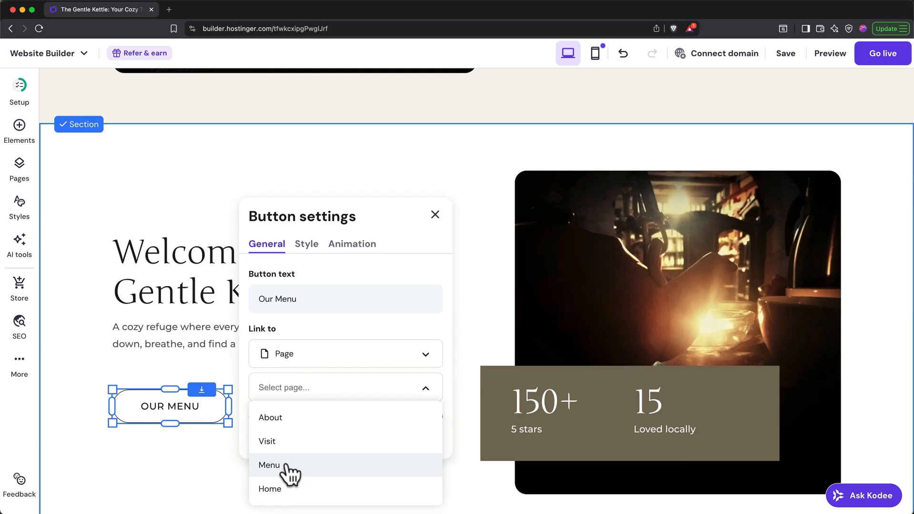
left_click(270, 465)
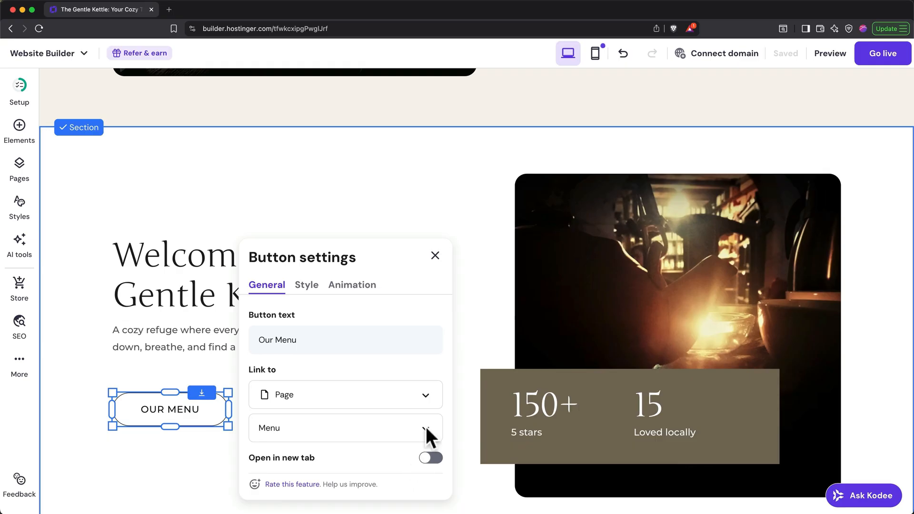
left_click(481, 199)
scroll(482, 199, "up", 7)
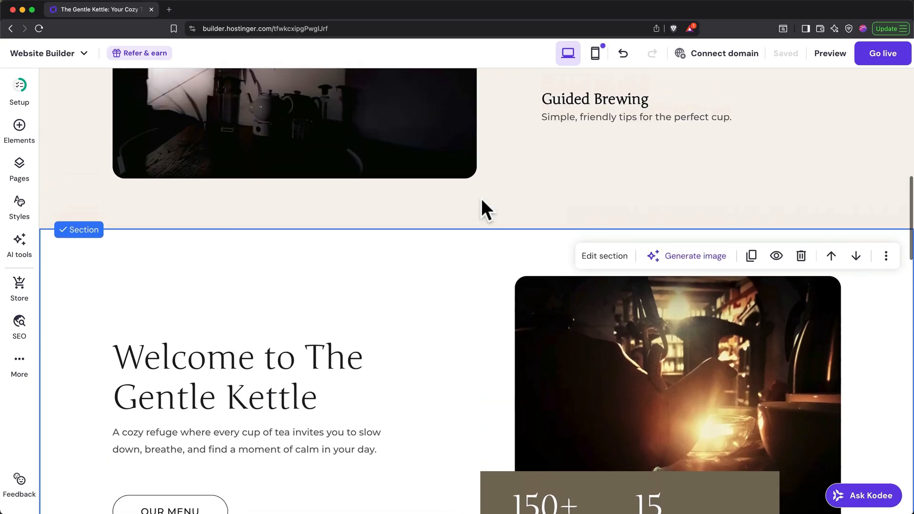
Delete the slanted photo of the wooden table from the "Slow down here" hero section.
scroll(513, 173, "up", 10)
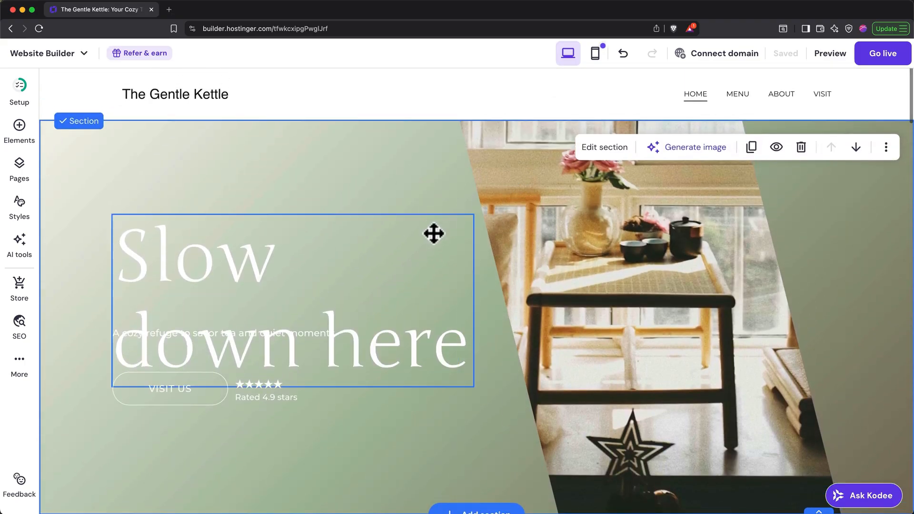
scroll(433, 233, "down", 1)
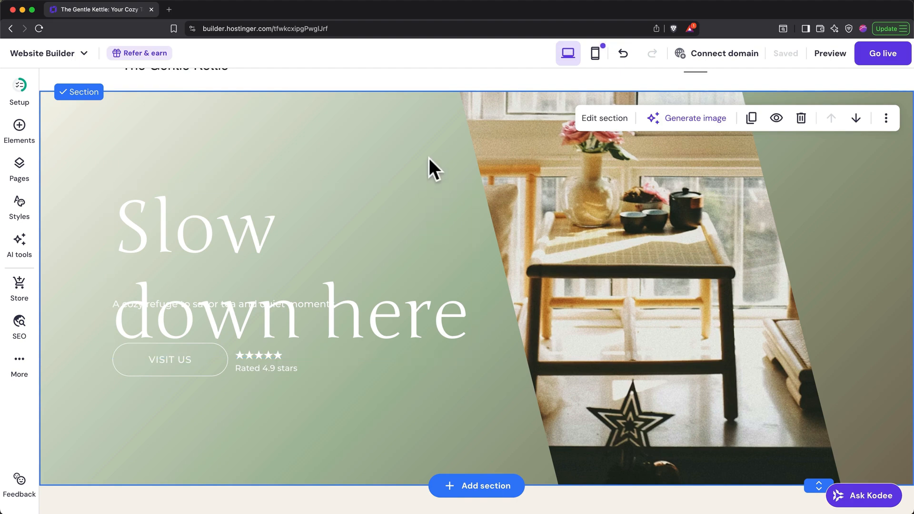
key("super+z")
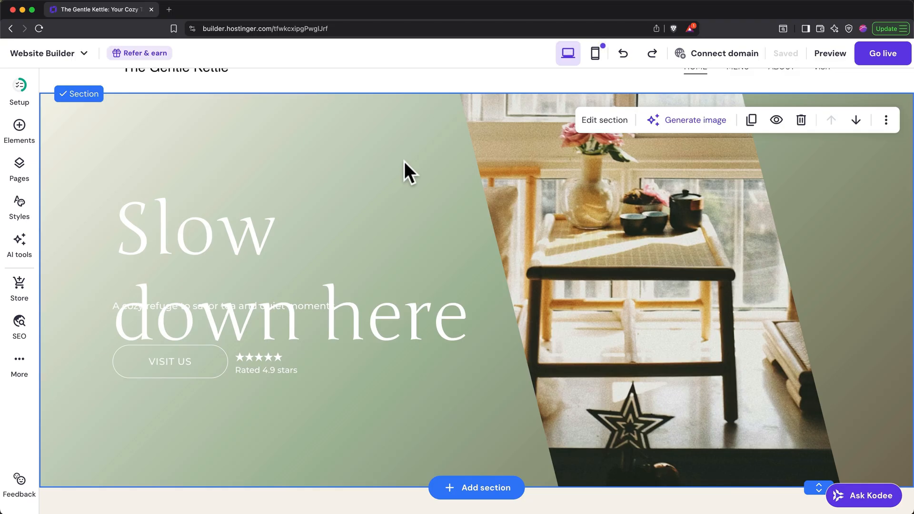
left_click(554, 193)
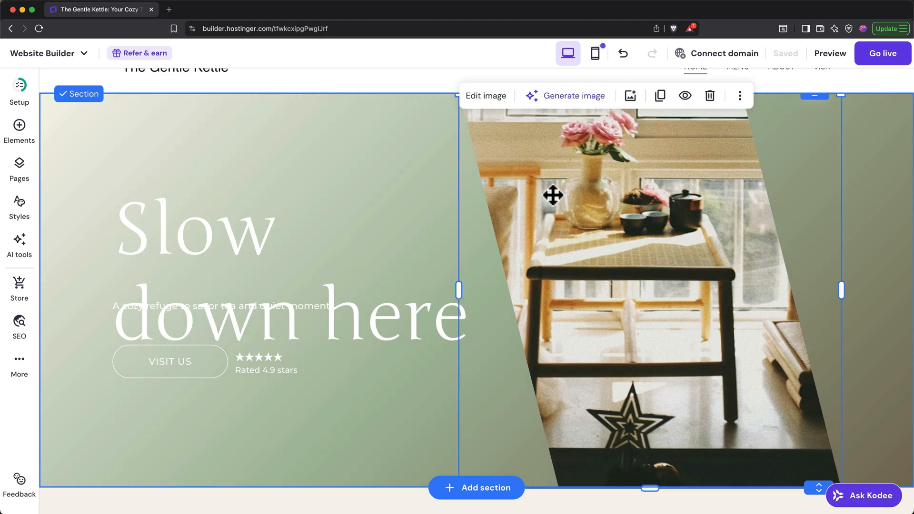
left_click(710, 95)
Widen the "Slow down here" heading's text box so that the heading fits on one line.
left_click(332, 251)
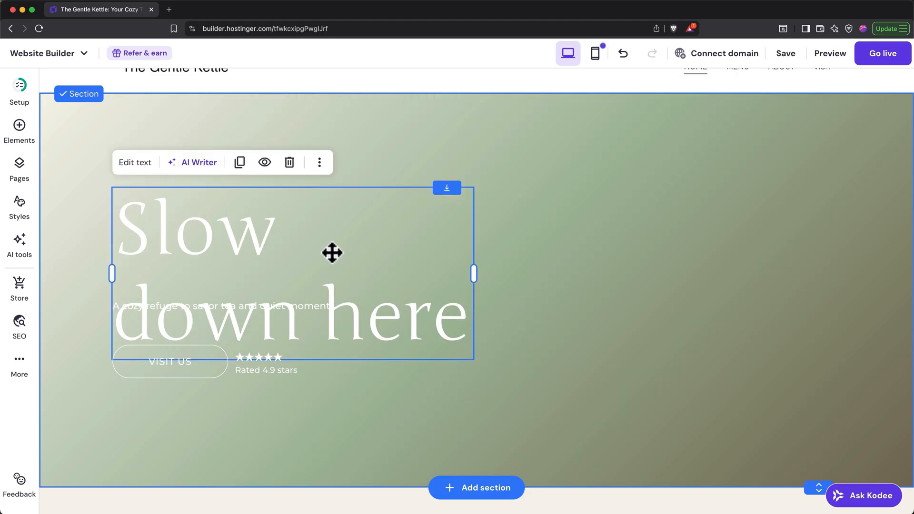
left_click_drag(477, 276, 727, 267)
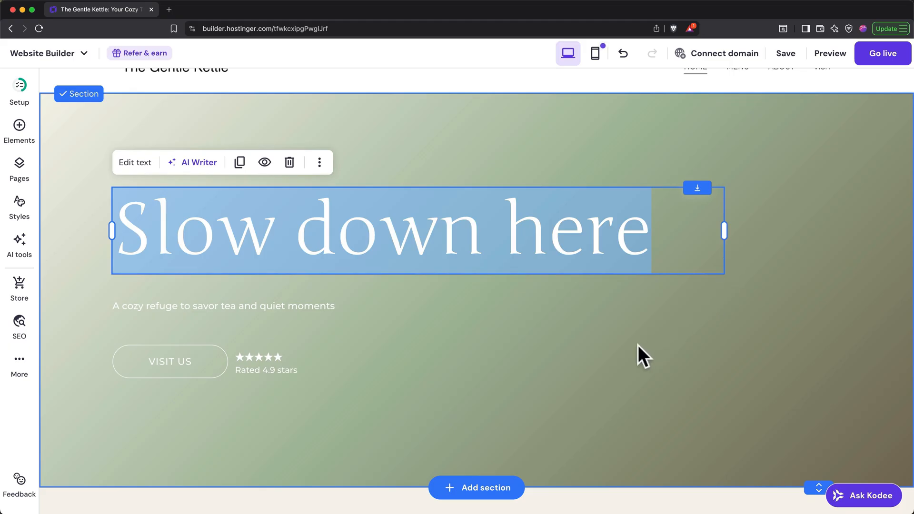
left_click(630, 313)
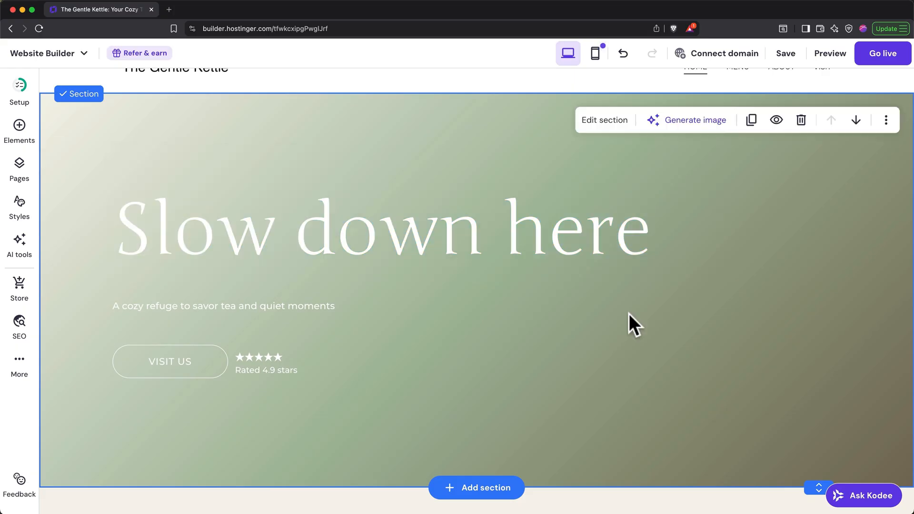
Switch the hero section's background from a colour gradient to a video.
left_click(616, 127)
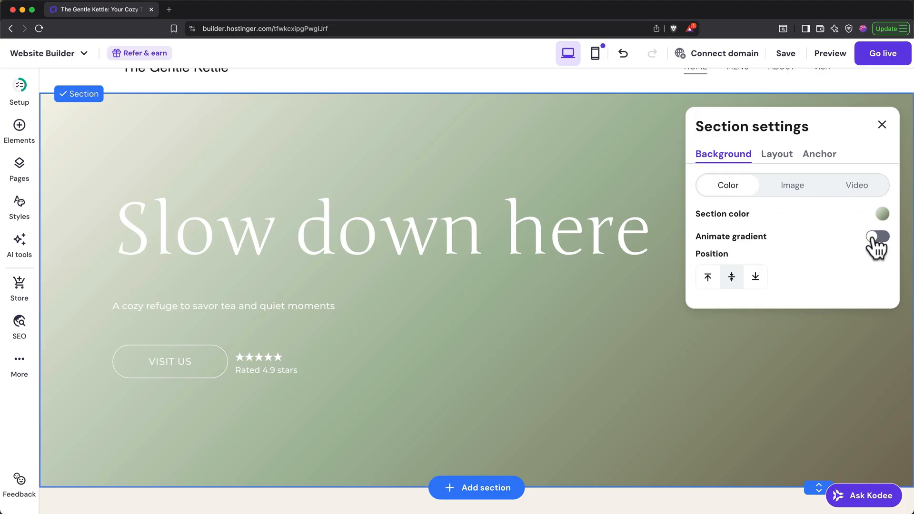
left_click(792, 186)
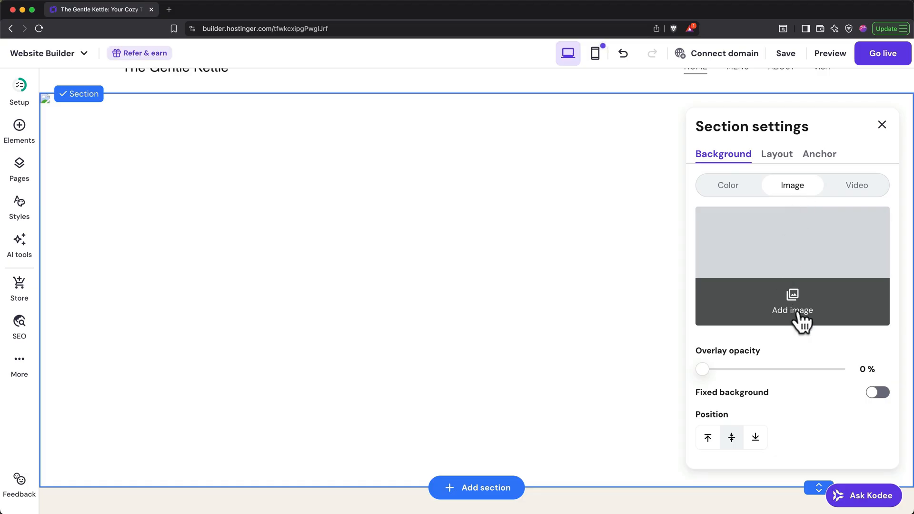
left_click(859, 193)
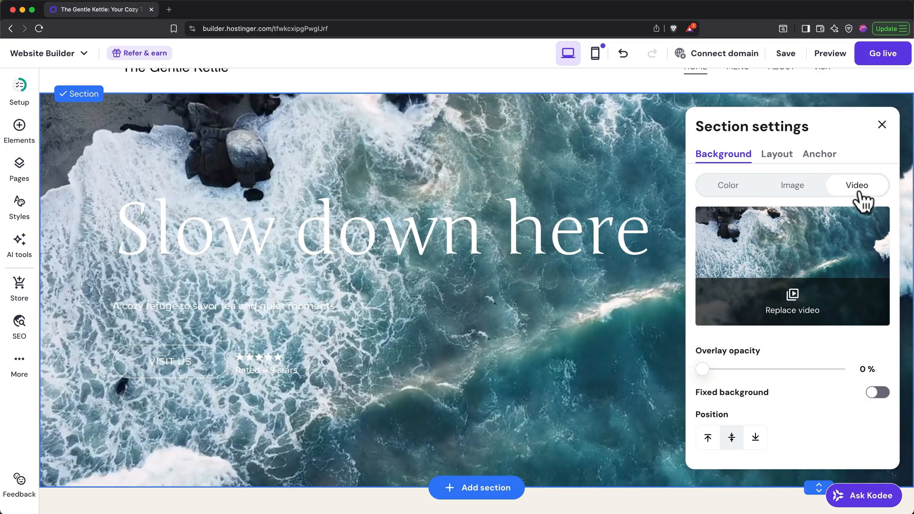
Replace the background video with a free "tea" clip of a tea bag in a glass mug and set the overlay opacity to 46 %.
left_click(795, 310)
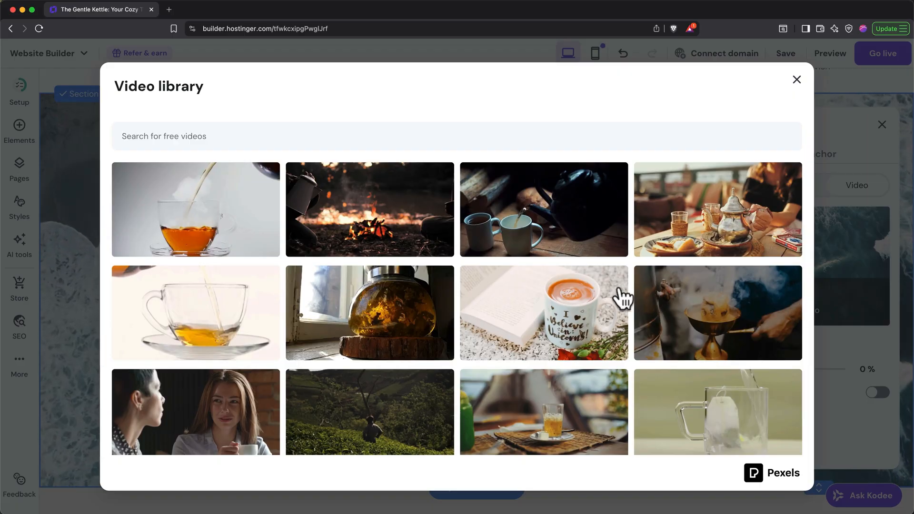
left_click(632, 145)
type("tea")
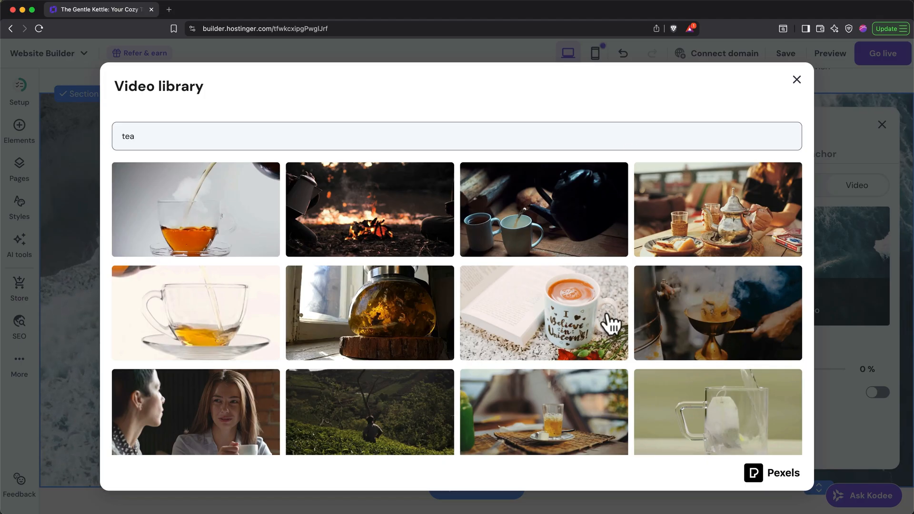
scroll(613, 319, "down", 2)
left_click(688, 377)
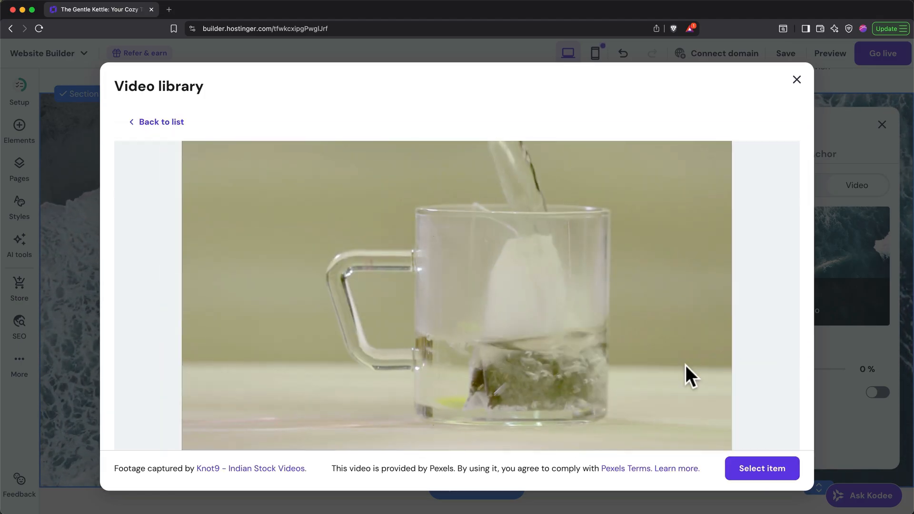
left_click(760, 471)
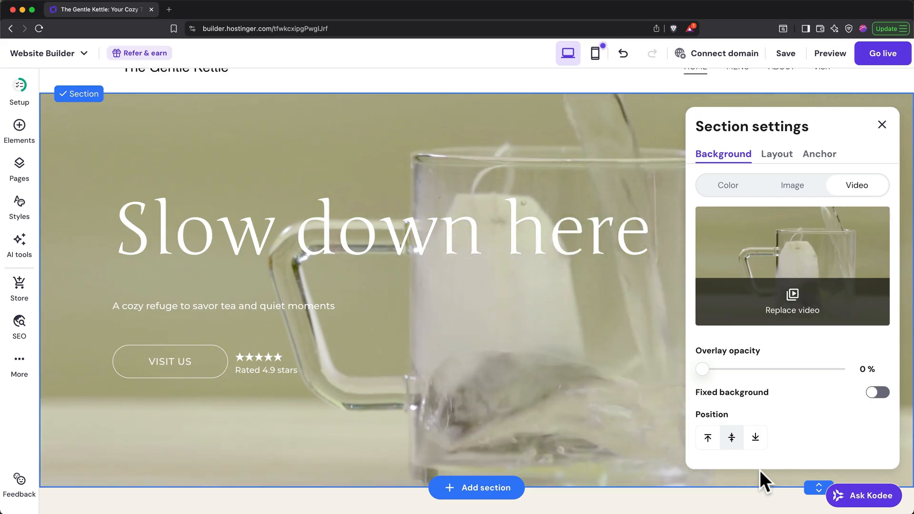
left_click_drag(703, 368, 764, 368)
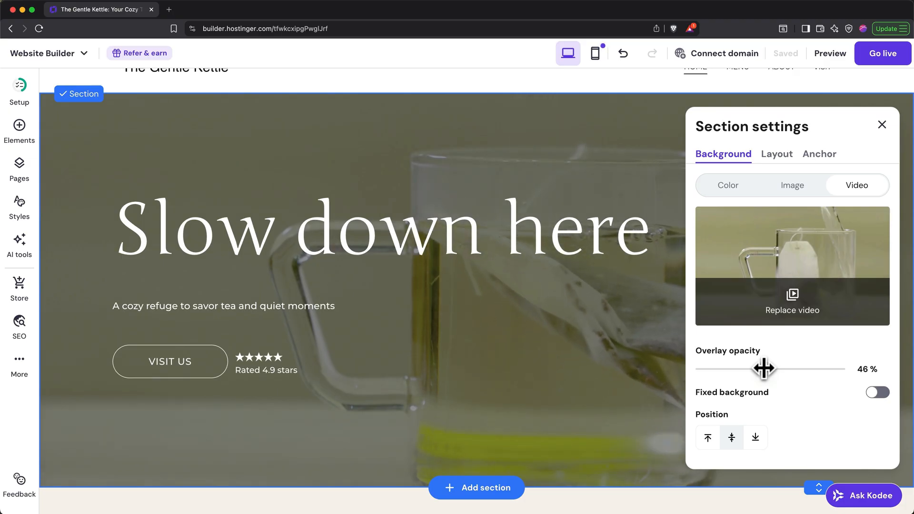
Look through the available page elements and the list of integrations, and expand the Custom code integration.
left_click(20, 135)
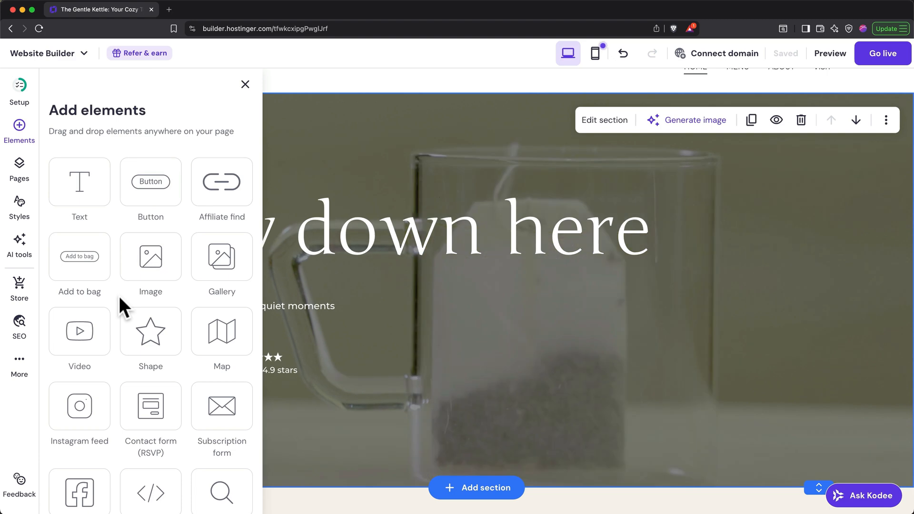
left_click(21, 365)
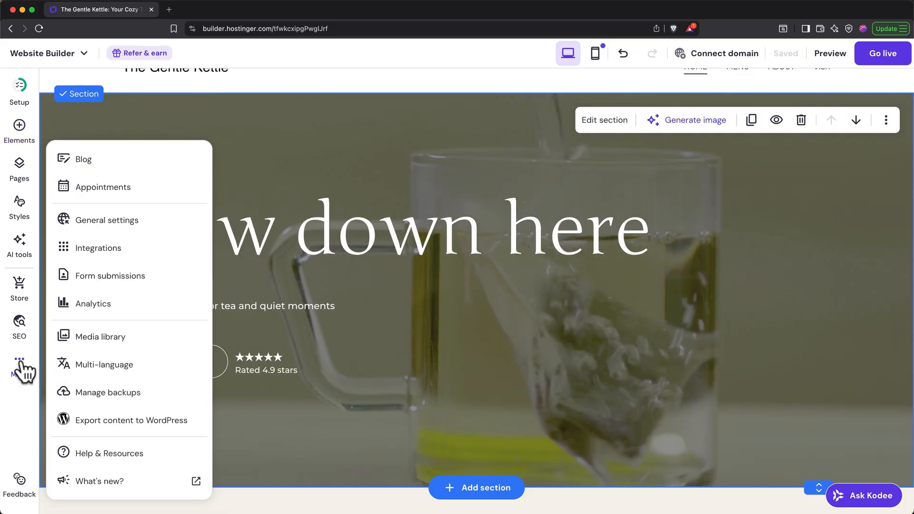
left_click(118, 252)
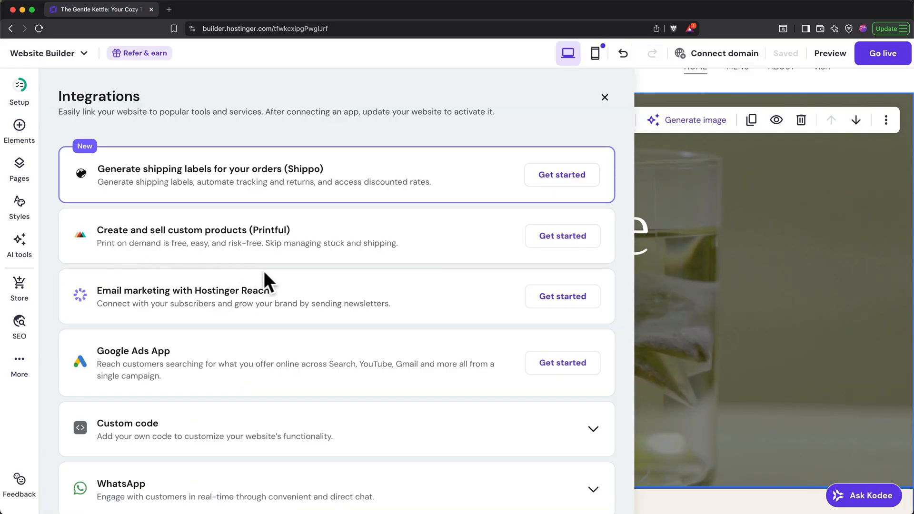
scroll(265, 273, "down", 1)
scroll(263, 270, "down", 5)
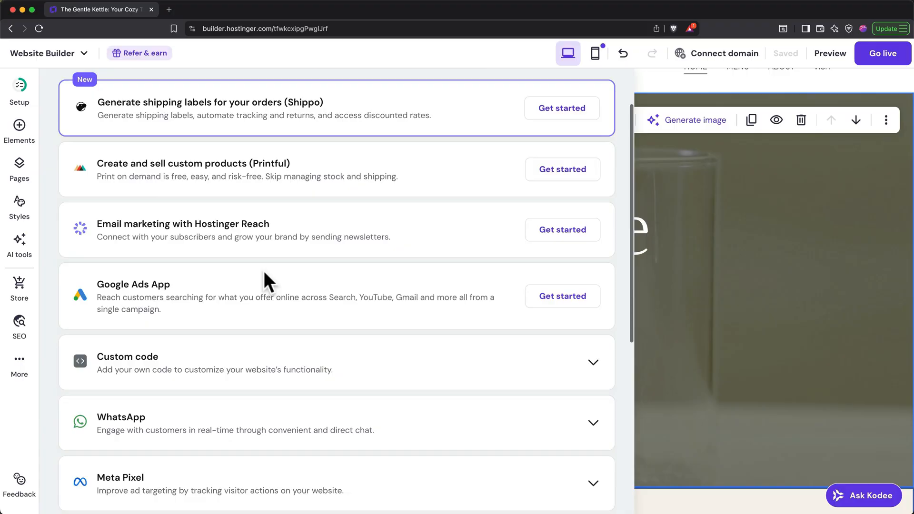
scroll(267, 282, "down", 3)
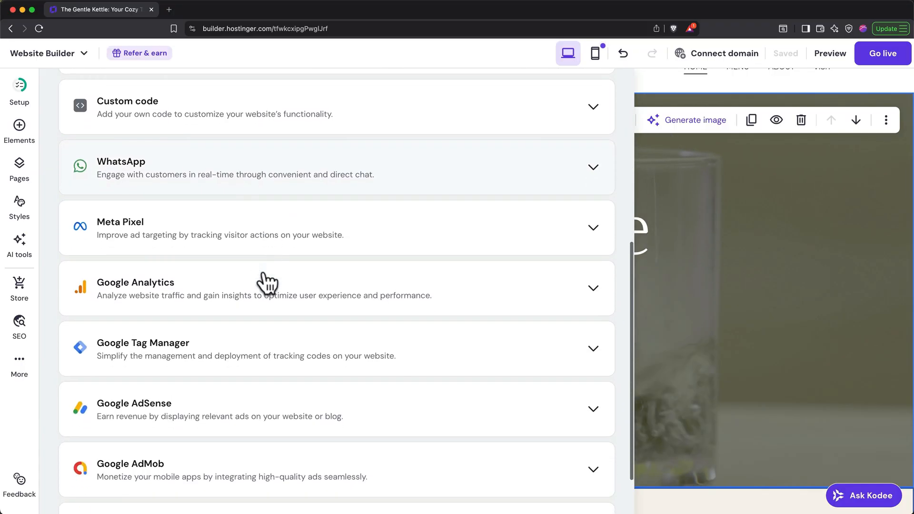
scroll(265, 282, "up", 3)
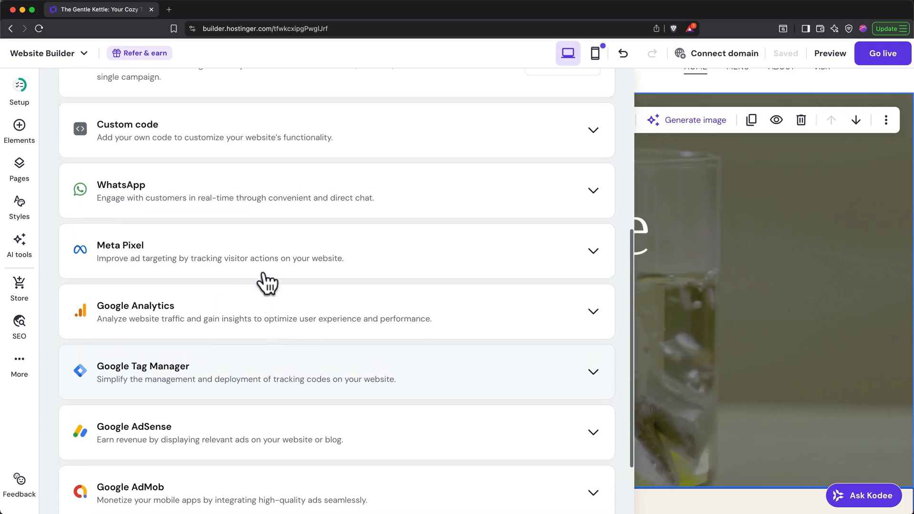
left_click(302, 184)
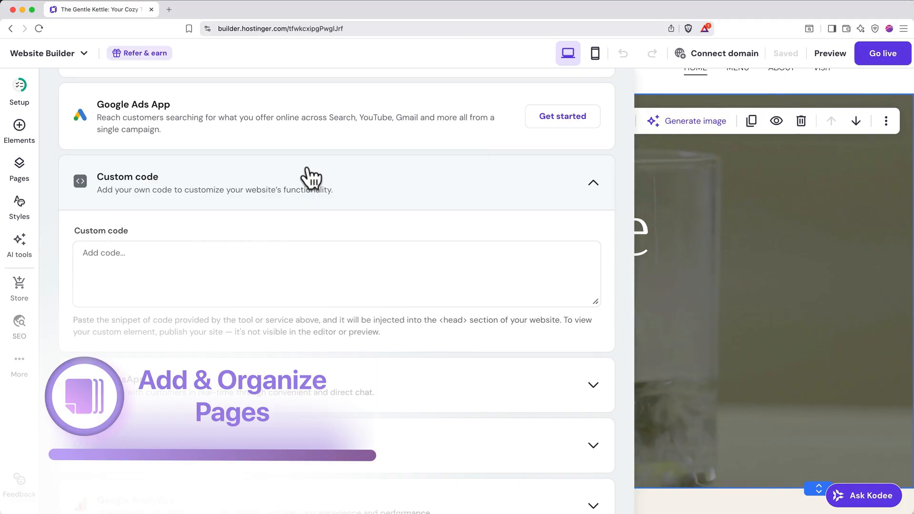
Start adding a new page to the site from the Privacy policy template.
left_click(21, 171)
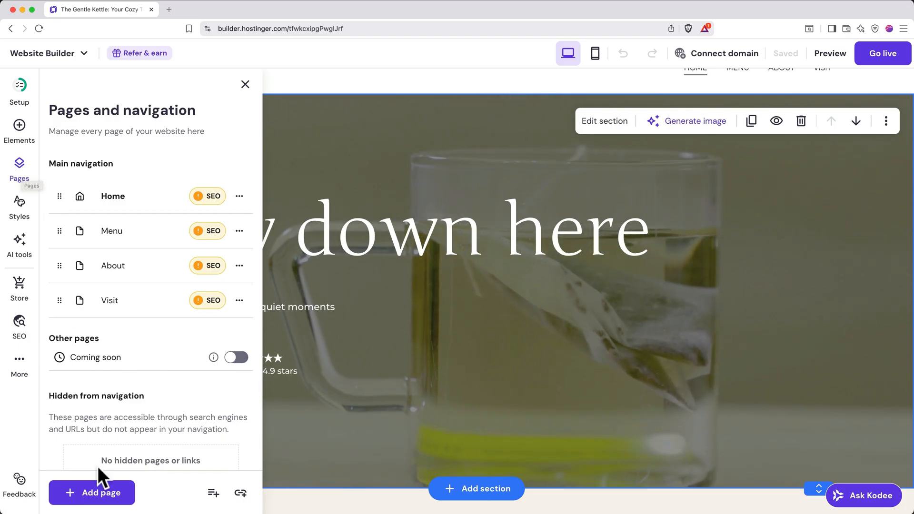
left_click(98, 494)
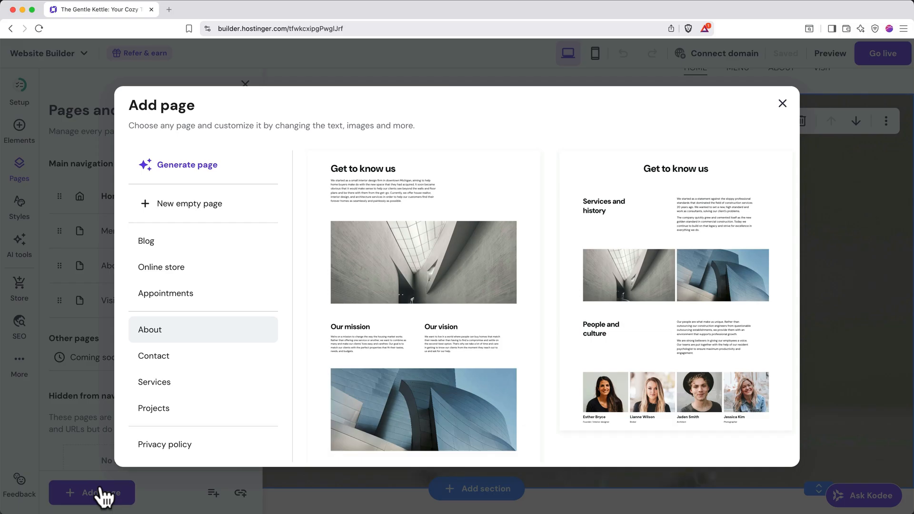
scroll(205, 407, "down", 2)
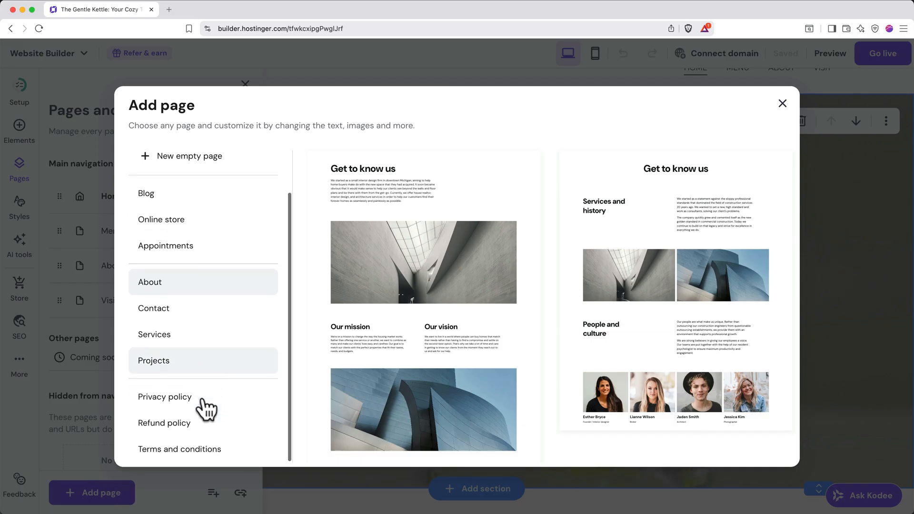
left_click(233, 396)
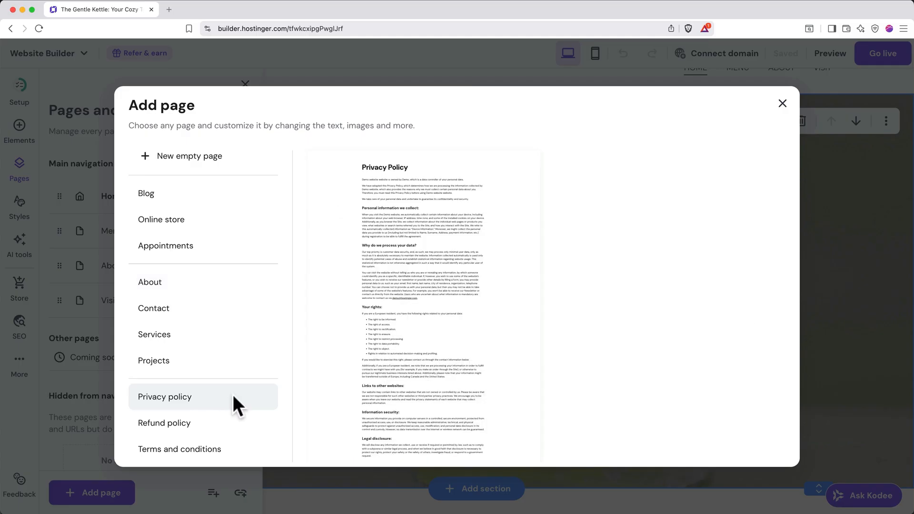
left_click(447, 312)
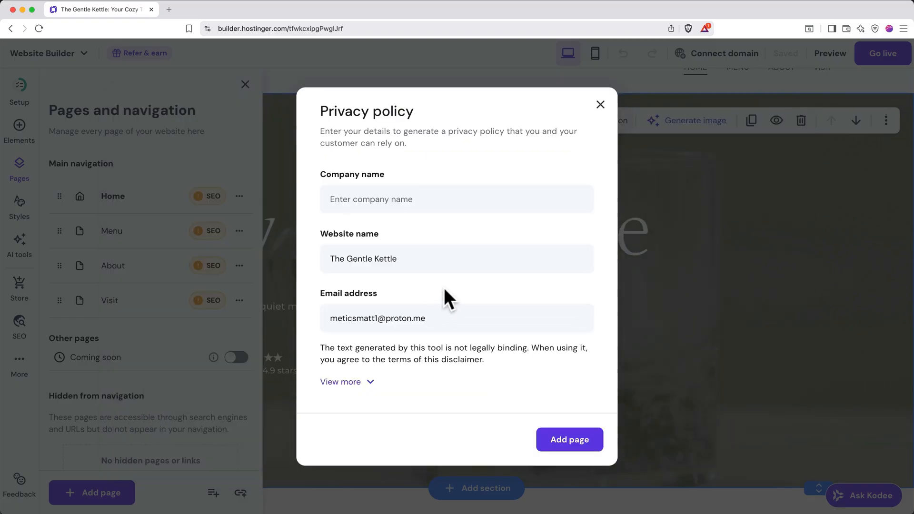
Enter The Gentle Kettle as the privacy policy's company name and add the page.
left_click(432, 203)
type("The")
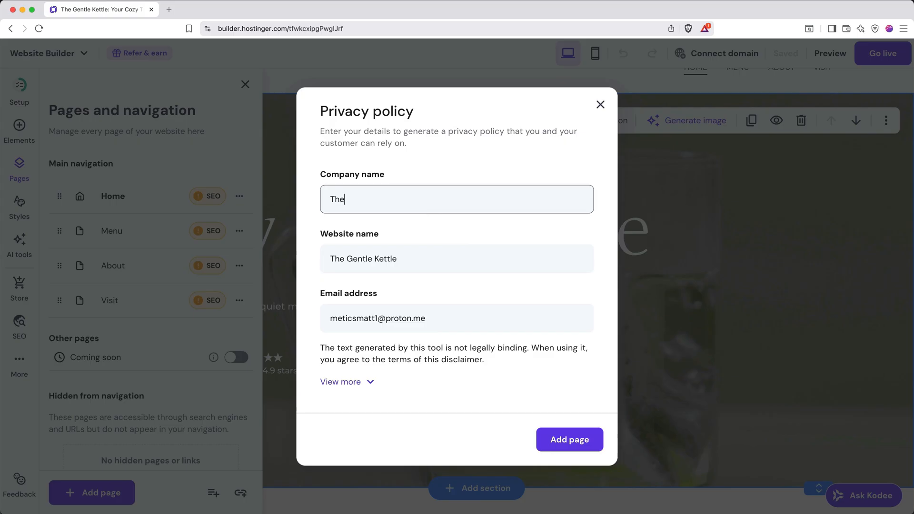
type(" Gentle Kettle")
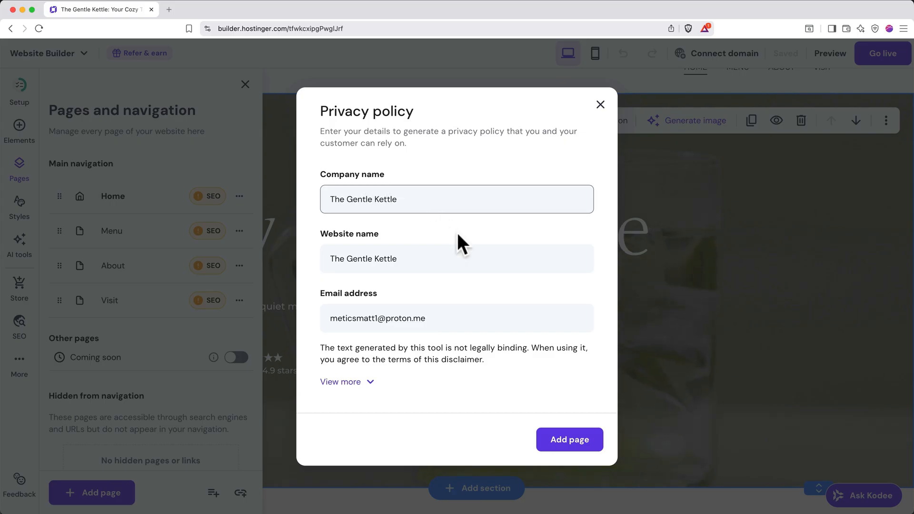
left_click(548, 439)
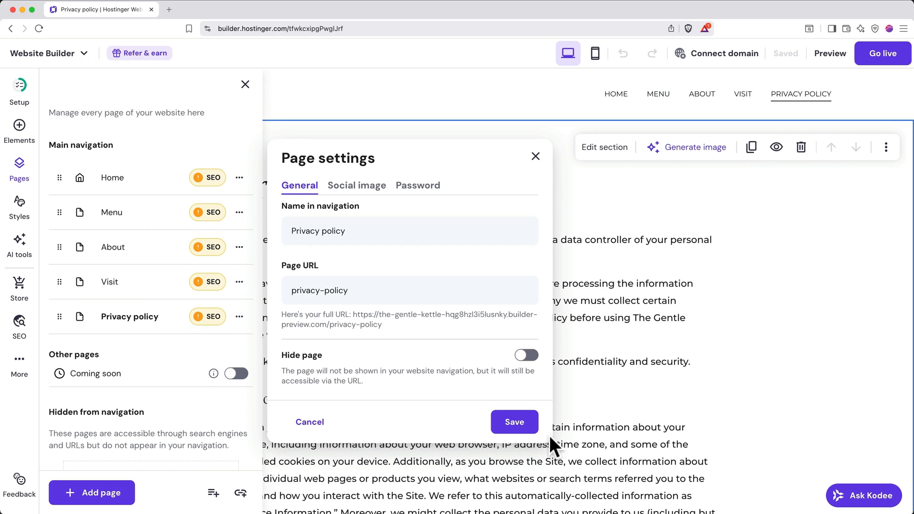
Review the Privacy policy page's general, social image and password settings, and save them.
left_click(384, 233)
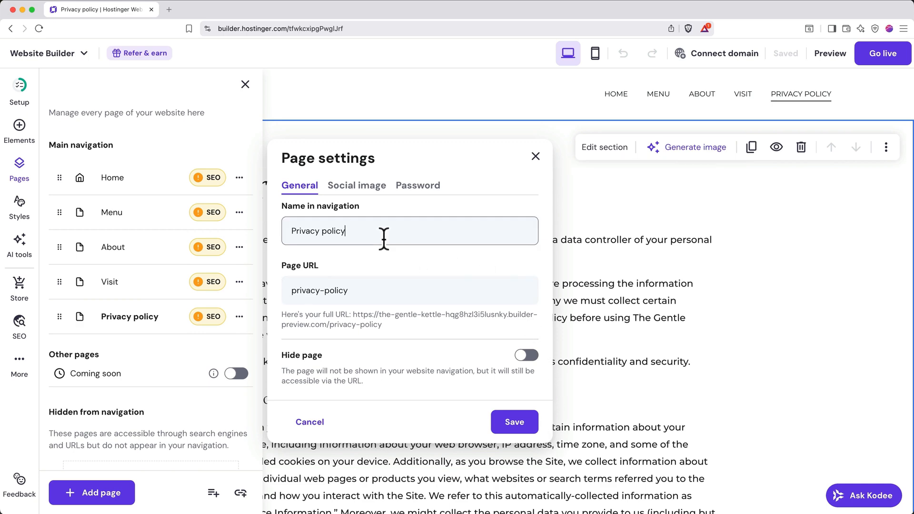
left_click(375, 293)
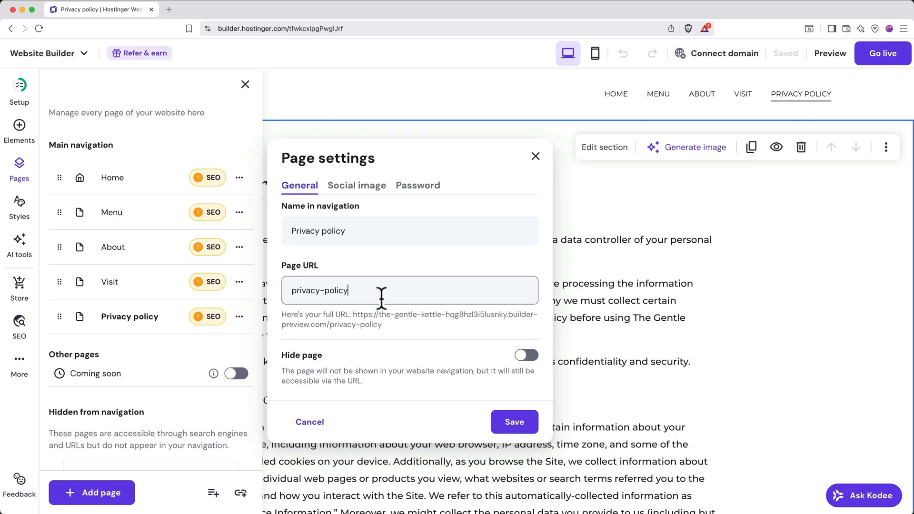
left_click(367, 188)
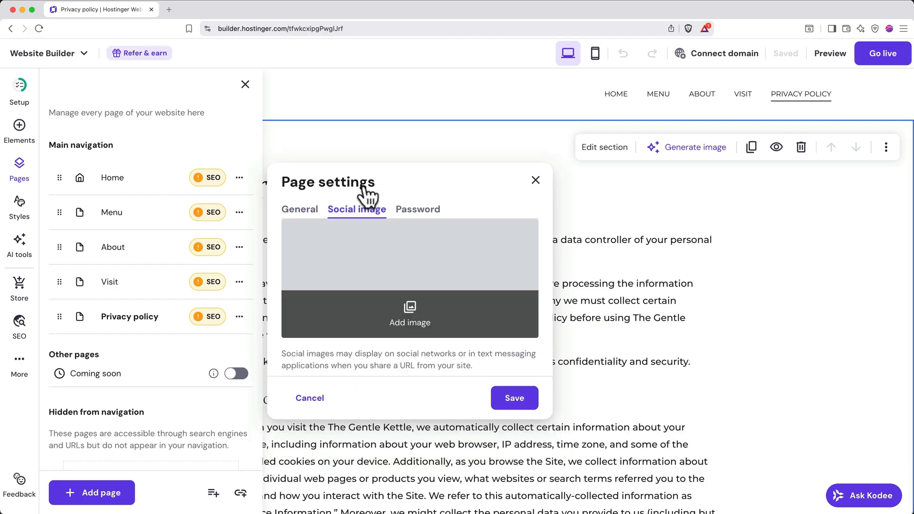
left_click(417, 210)
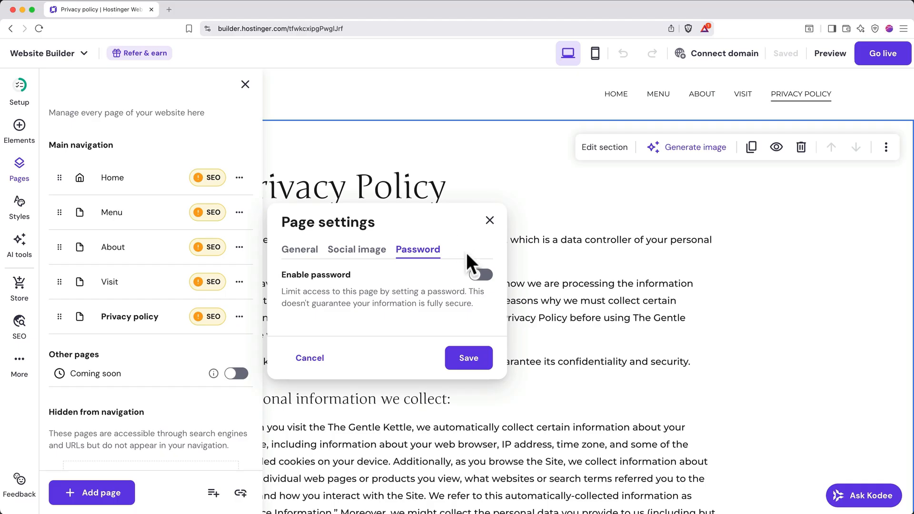
left_click(464, 361)
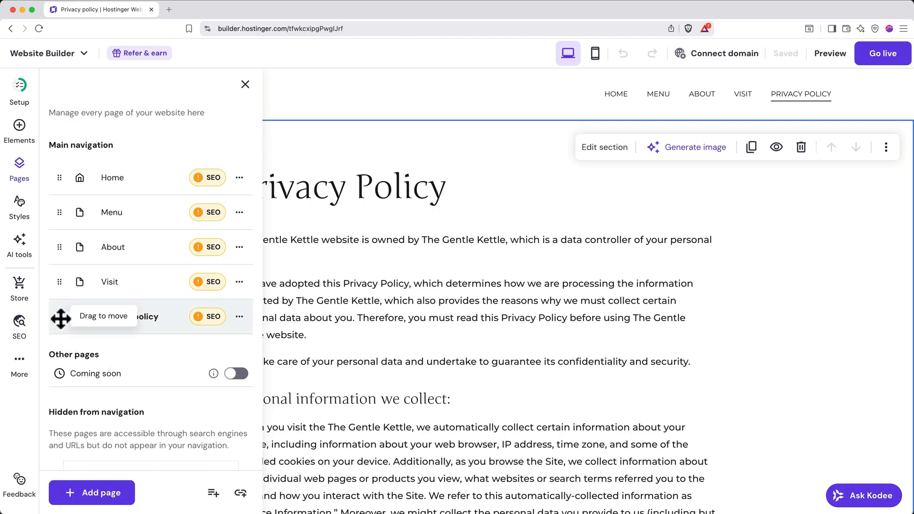
Nest the Privacy policy page beneath Menu in the main navigation, and move it to the pages hidden from navigation.
left_click_drag(61, 318, 58, 238)
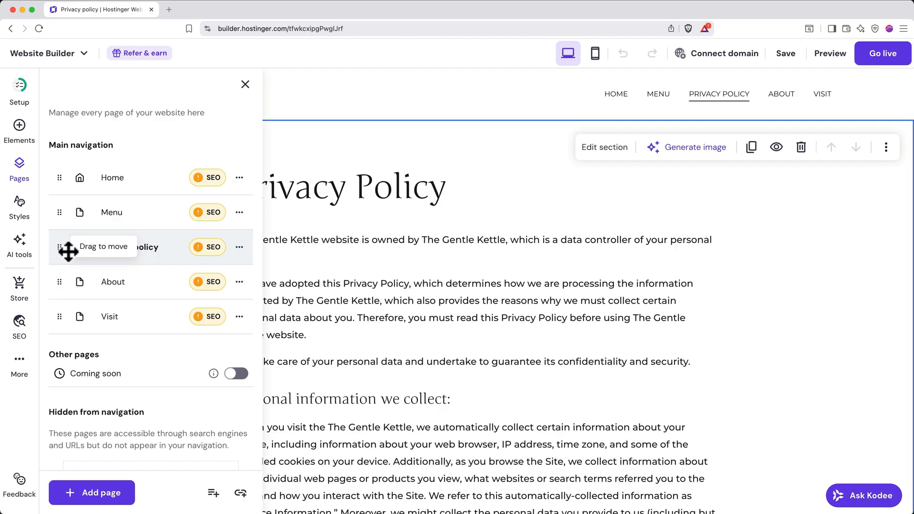
left_click_drag(60, 248, 117, 252)
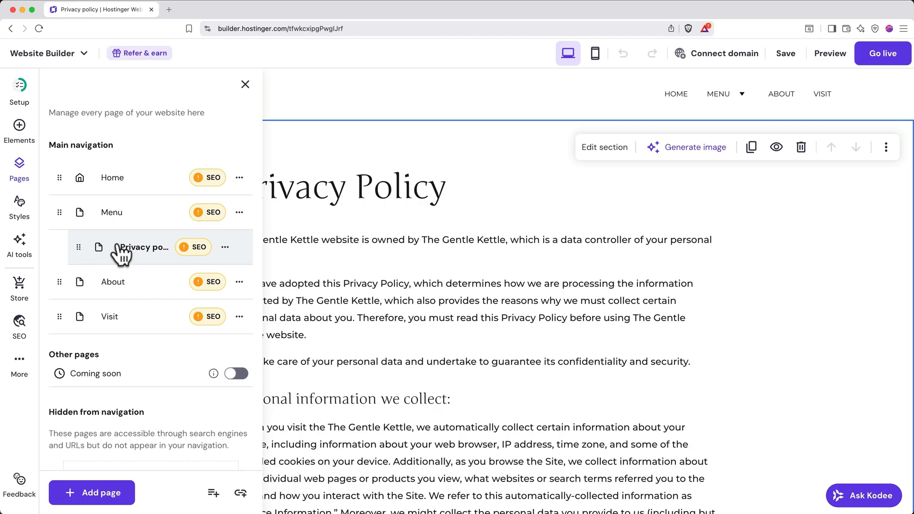
scroll(122, 255, "down", 3)
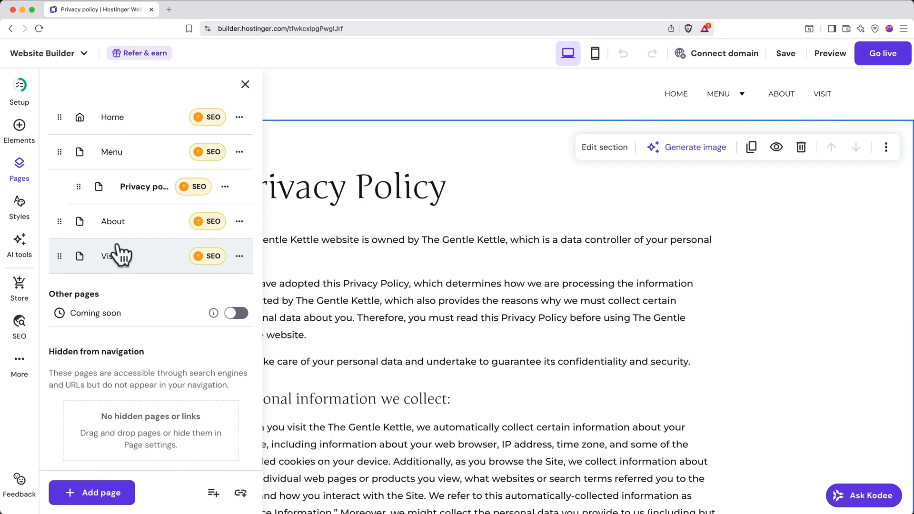
left_click_drag(80, 186, 73, 399)
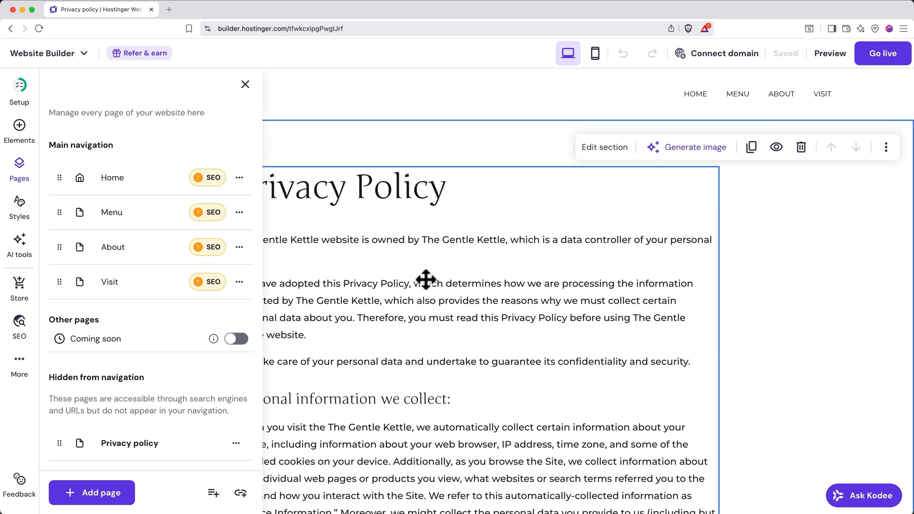
Delete the Privacy policy page from the site.
left_click(236, 443)
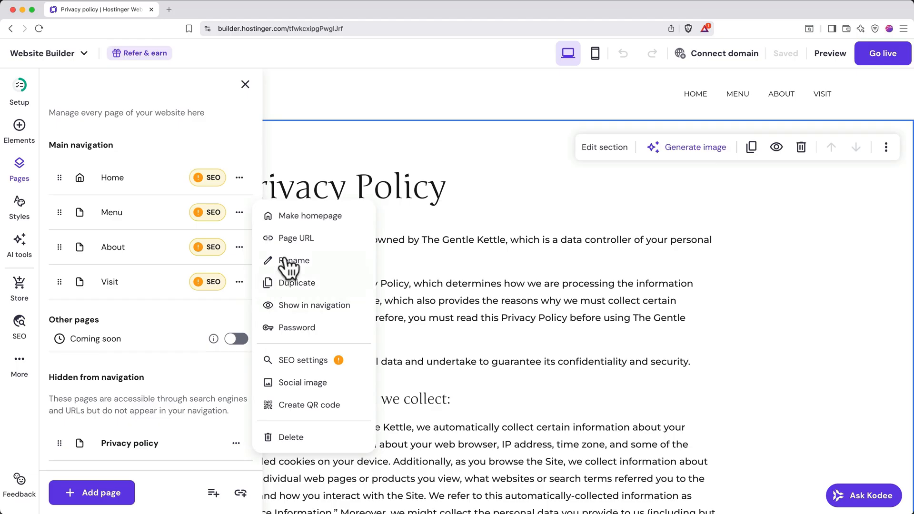
left_click(315, 436)
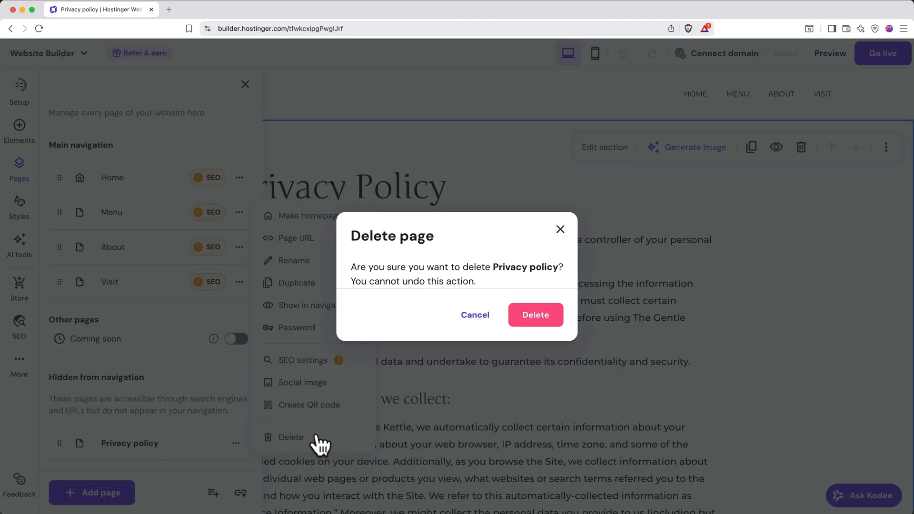
left_click(535, 318)
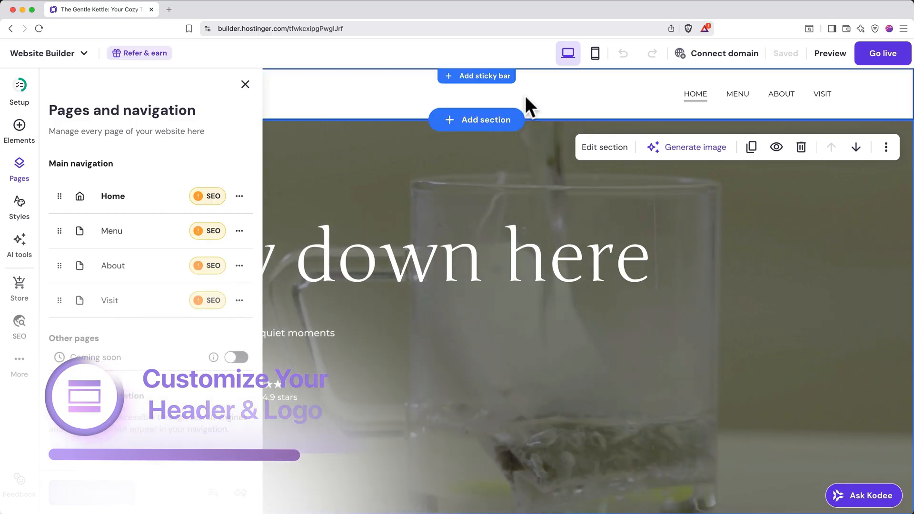
Open the header's logo settings and launch Hostinger AI Logo Maker to create a unique logo.
left_click(526, 95)
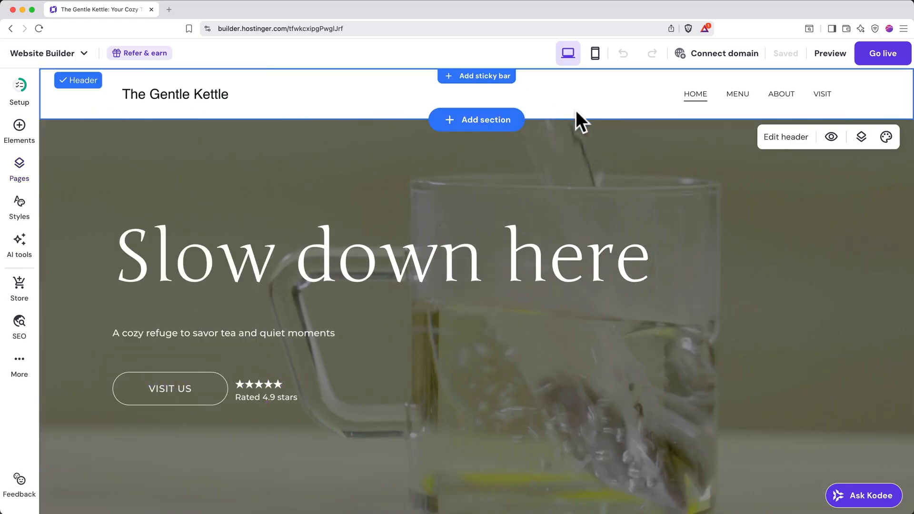
left_click(786, 137)
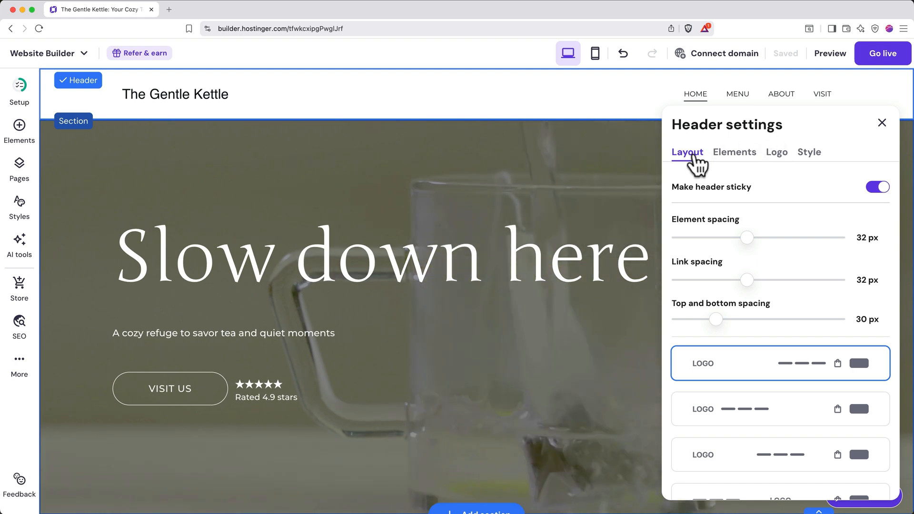
left_click(779, 153)
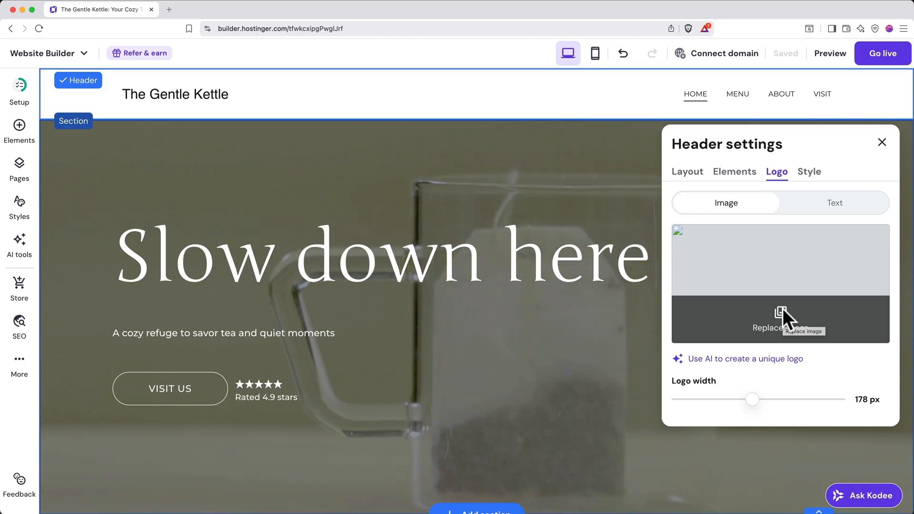
left_click(769, 359)
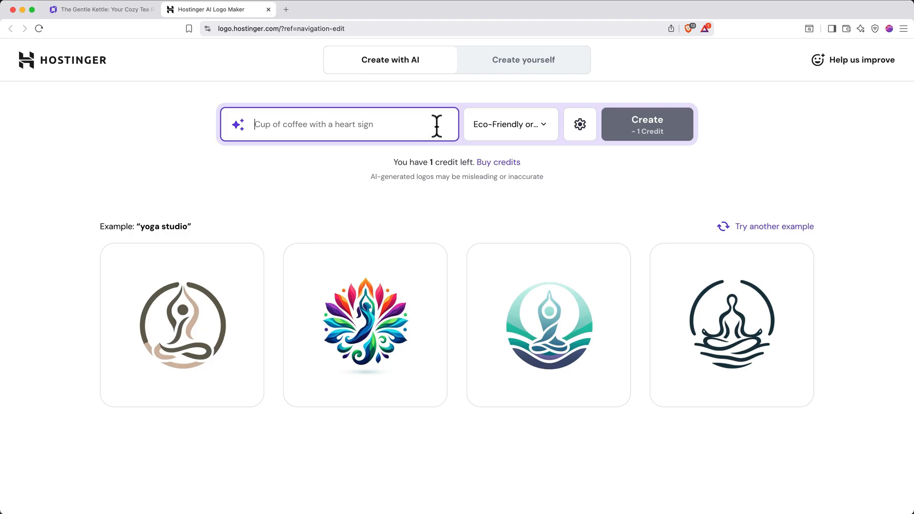
Generate colorful Eco-Friendly or Natural style logos from the prompt: Logo for "The Gentle Kettle", a cozy tea shop in California.
left_click(514, 139)
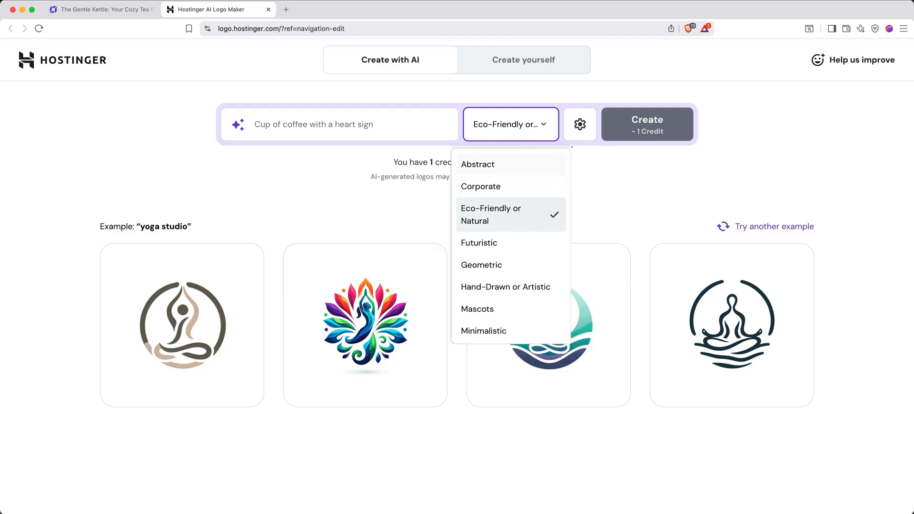
left_click(580, 125)
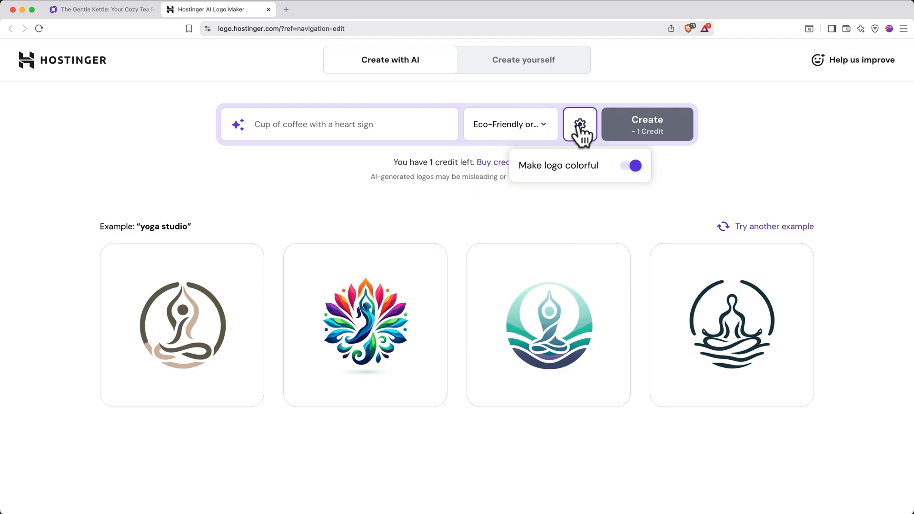
left_click(581, 131)
left_click(372, 125)
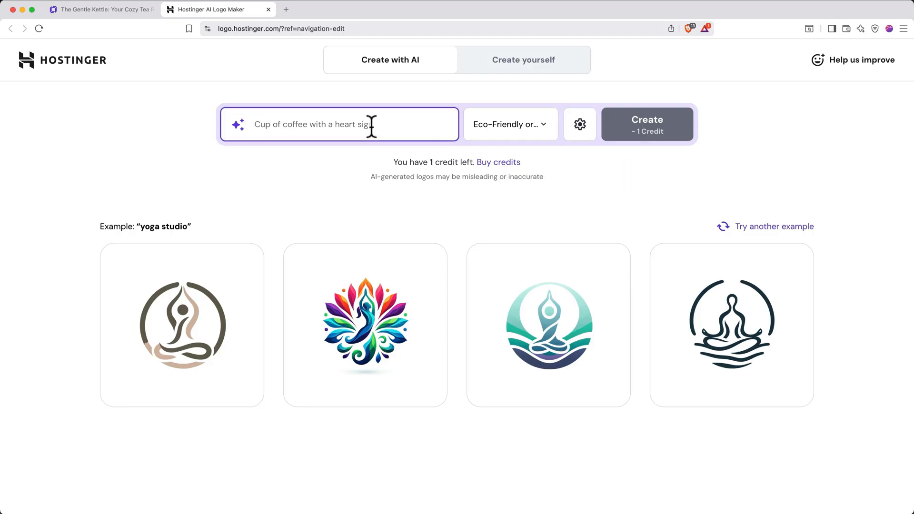
type("Logo for \"The Gentle Kettle\", a cozy tea s")
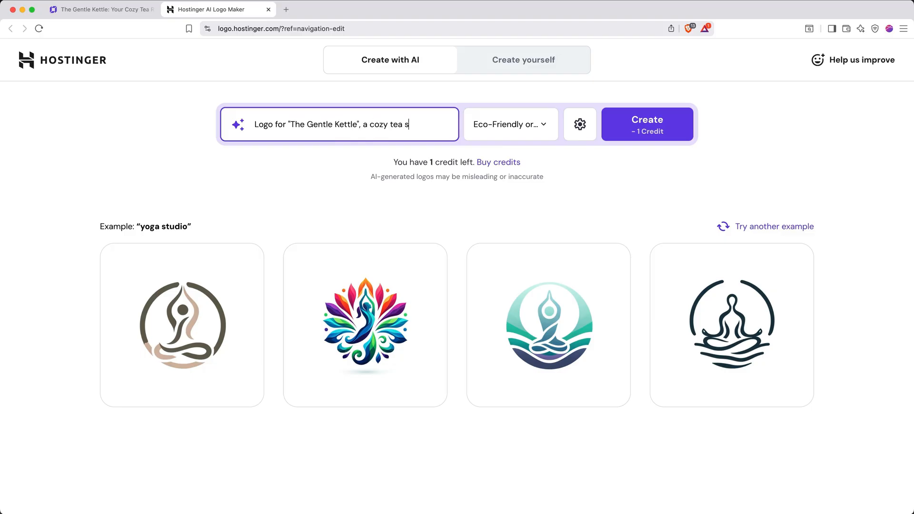
type(" California.")
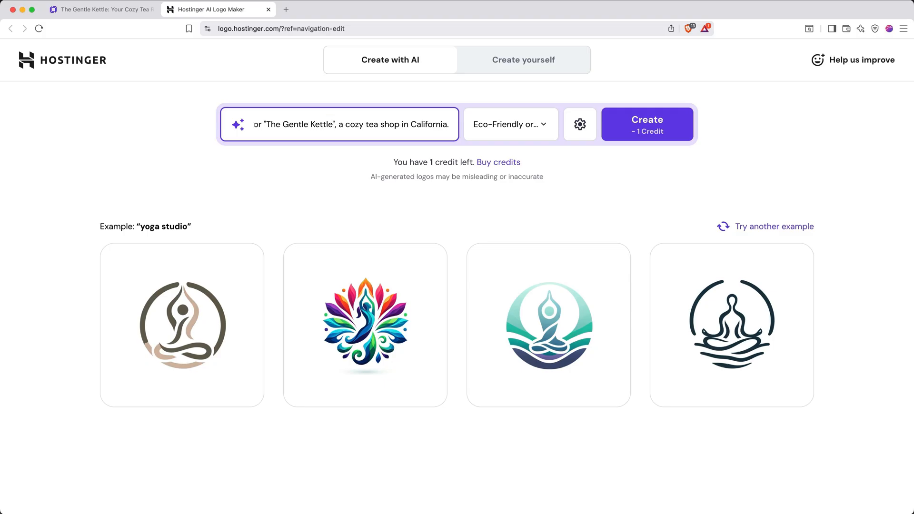
left_click(647, 143)
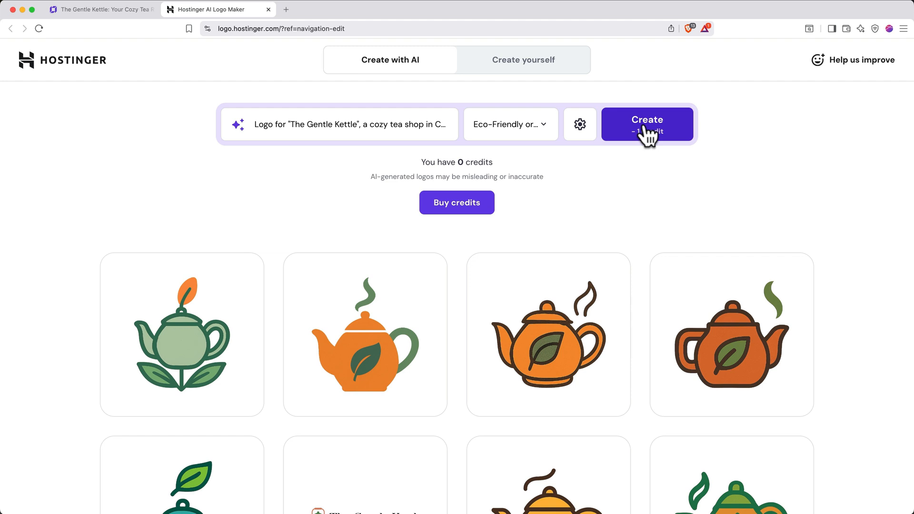
Edit the generated dark-orange teapot logo with the green leaf and enter The Gentle Kettle as its name.
mouse_move(749, 300)
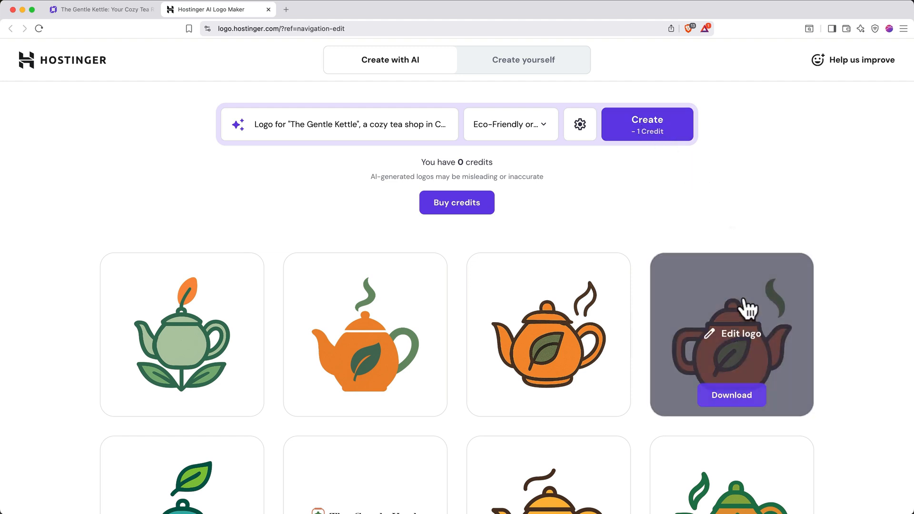
left_click(733, 338)
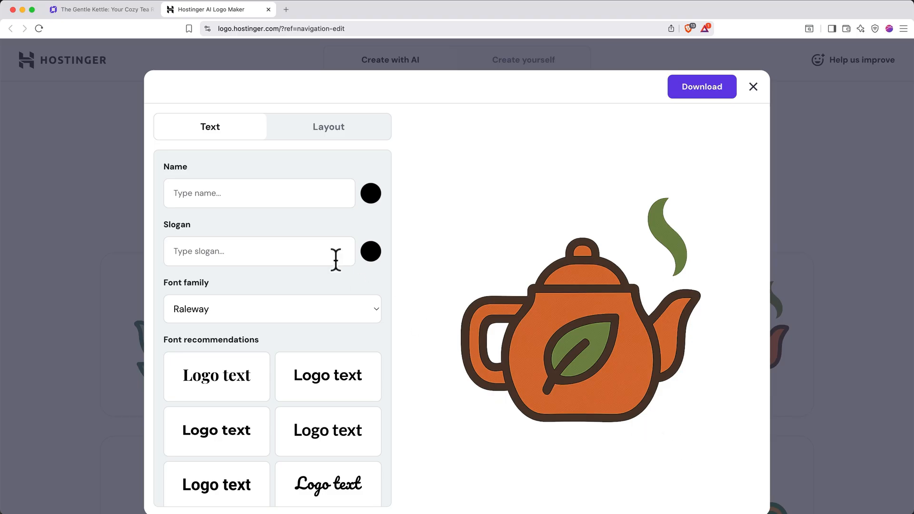
type("The Gentle Kettle")
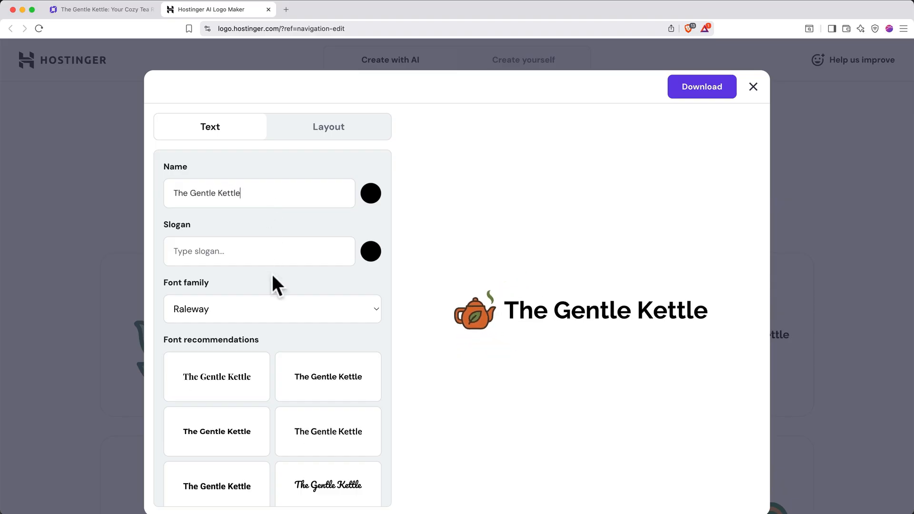
Apply the recommended Great Vibes script font to the logo text.
scroll(296, 338, "down", 5)
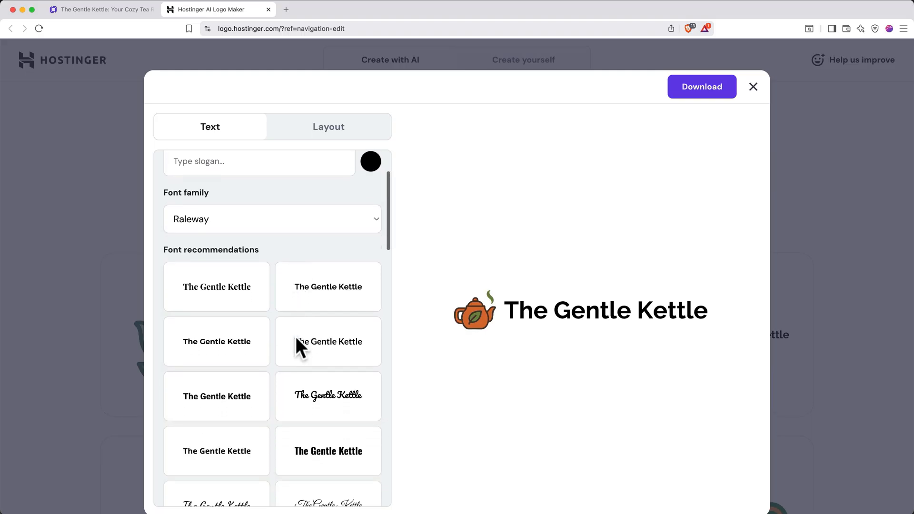
scroll(296, 336, "down", 4)
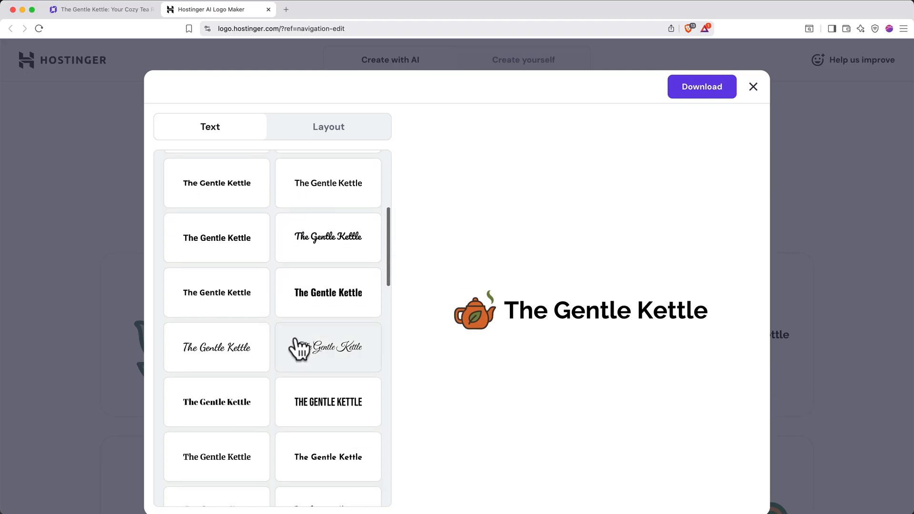
left_click(307, 342)
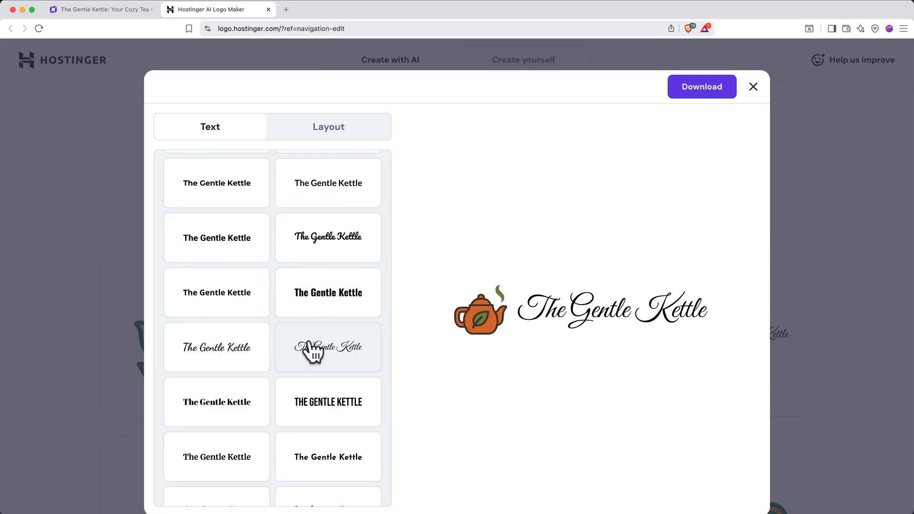
Set the logo text's font family to Junge.
scroll(309, 350, "up", 5)
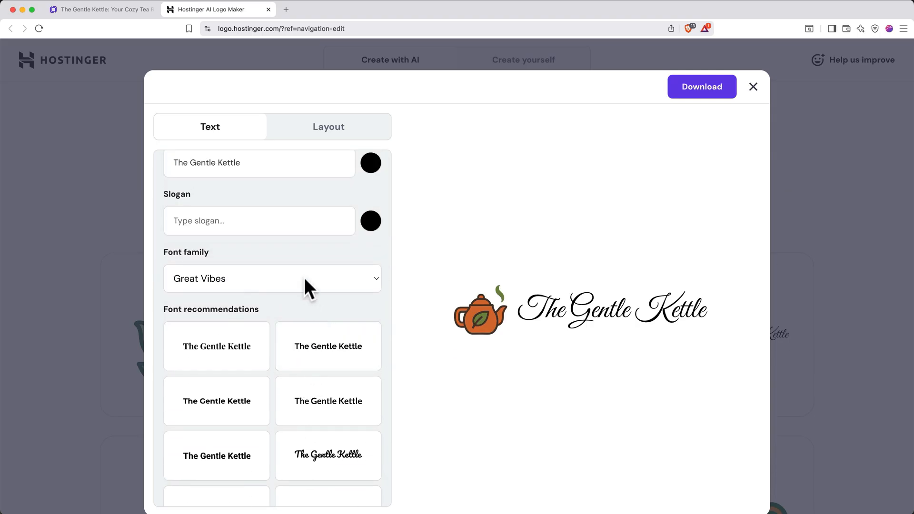
left_click(306, 285)
scroll(304, 278, "down", 8)
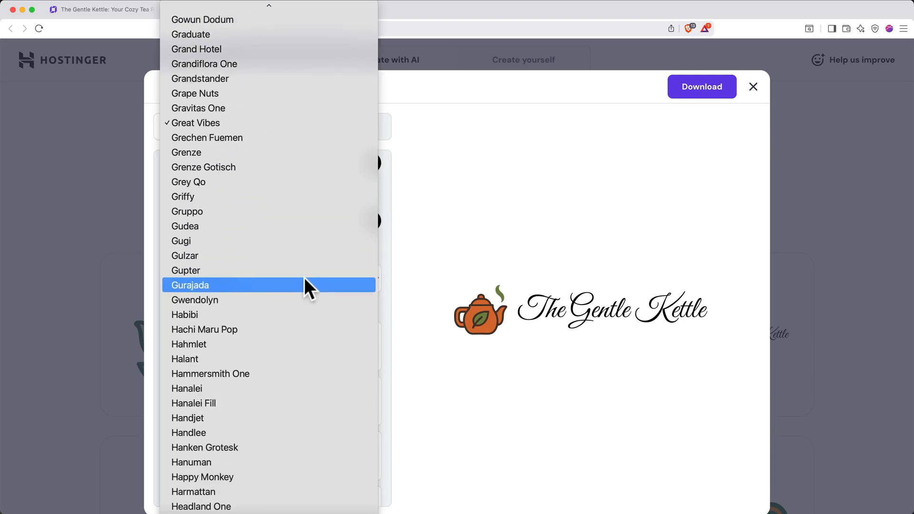
scroll(304, 278, "down", 10)
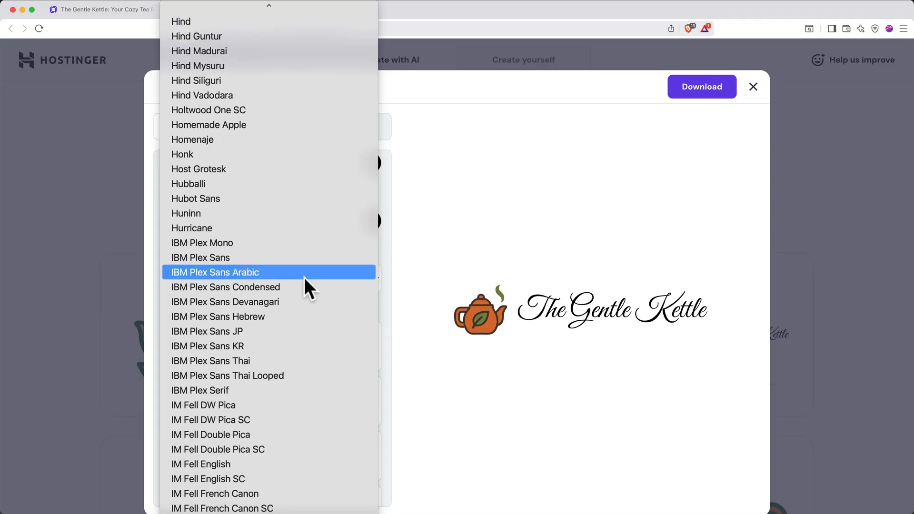
scroll(304, 278, "down", 10)
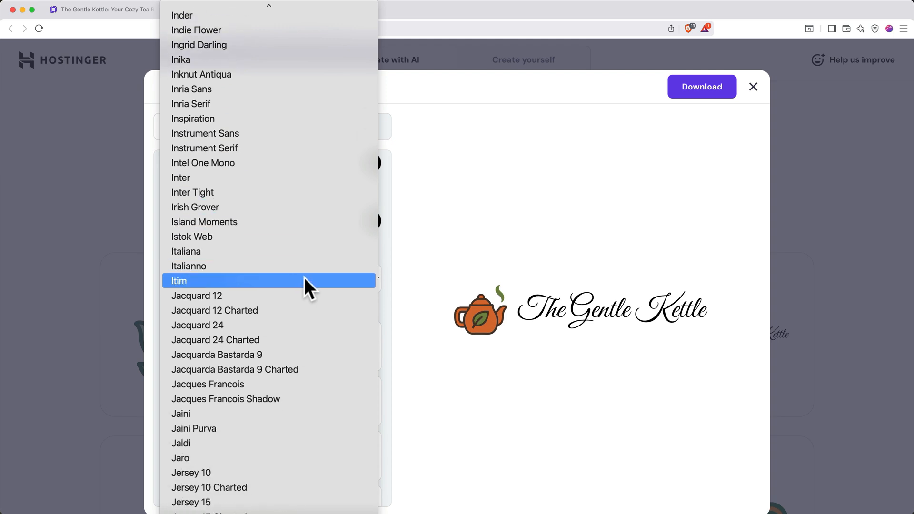
scroll(304, 278, "down", 3)
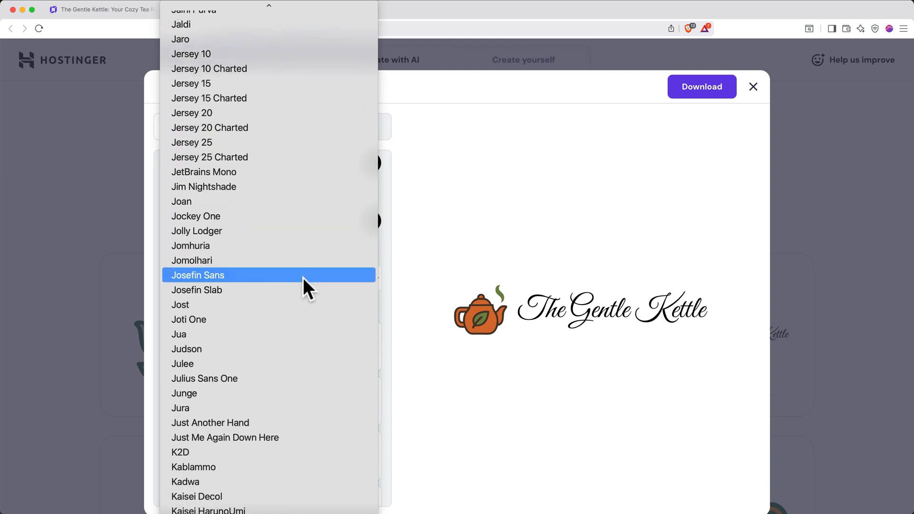
left_click(250, 395)
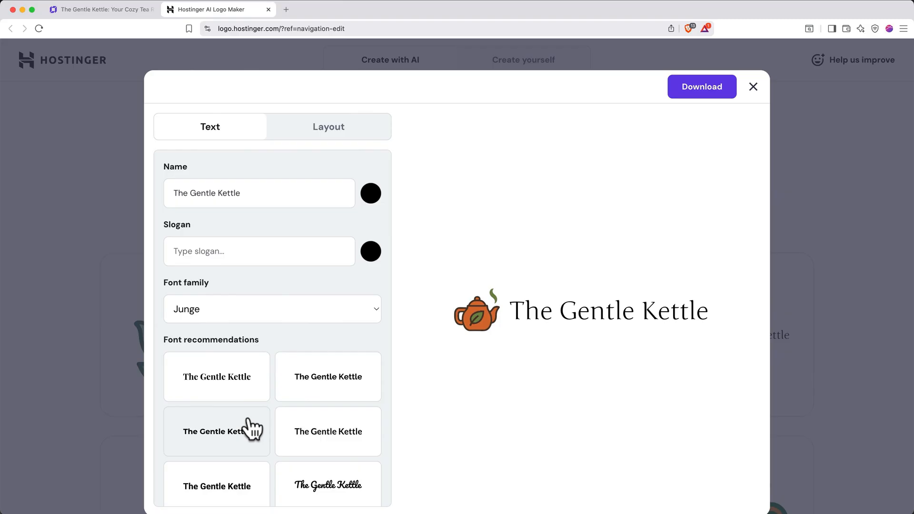
Try the logo's alternative layouts, restore the icon before the text, and slightly tighten the space between icon and text.
left_click(346, 146)
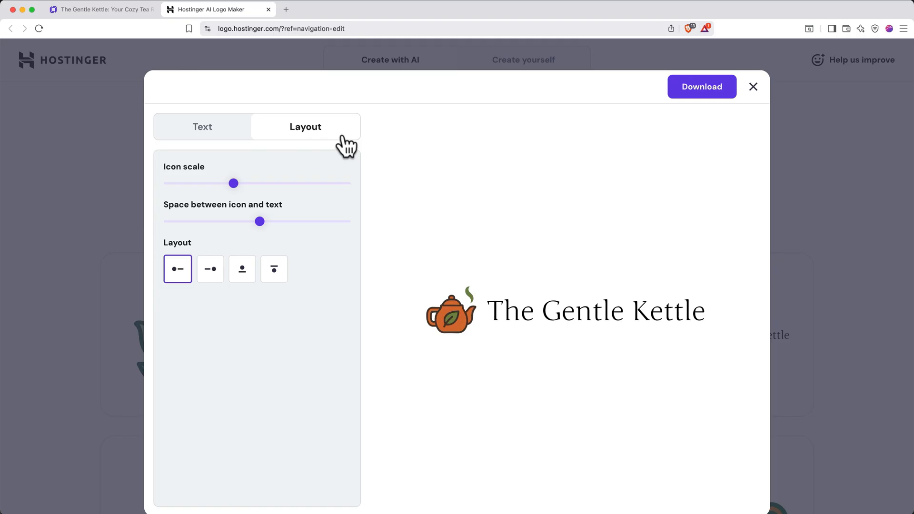
mouse_move(234, 184)
left_mouse_down()
mouse_move(245, 185)
mouse_move(218, 185)
mouse_move(232, 185)
left_mouse_up()
mouse_move(257, 221)
left_mouse_down()
mouse_move(244, 221)
mouse_move(282, 222)
mouse_move(262, 222)
left_mouse_up()
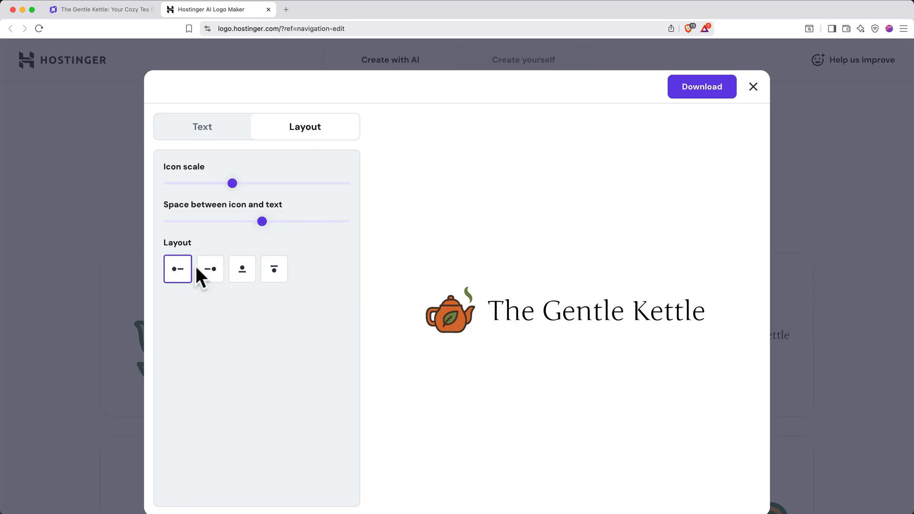
left_click(208, 271)
left_click(241, 271)
left_click(273, 272)
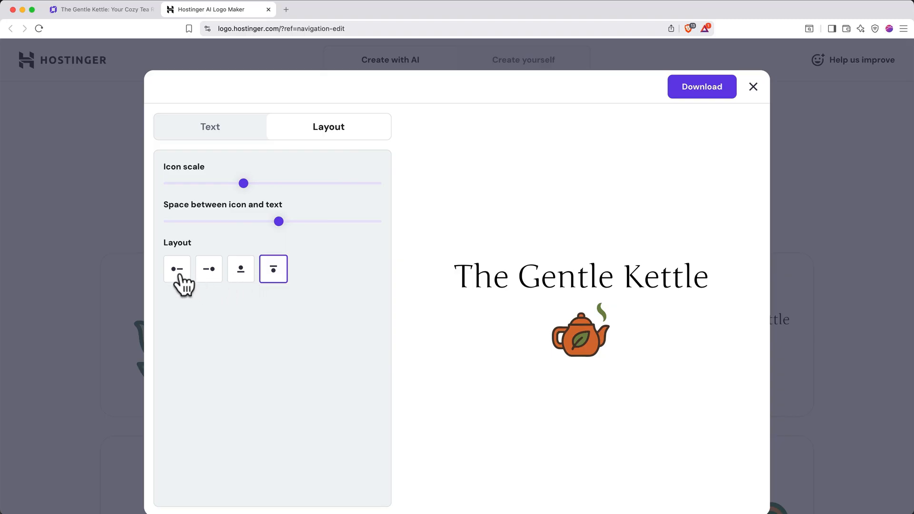
left_click(179, 271)
left_click(257, 222)
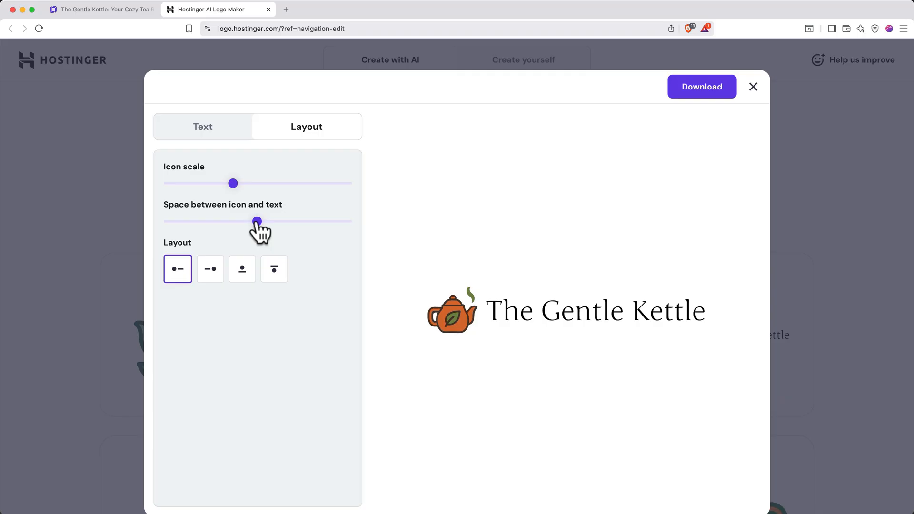
Download the finished logo and show logo-files.zip in Finder's Downloads folder.
left_click(698, 93)
key("Return")
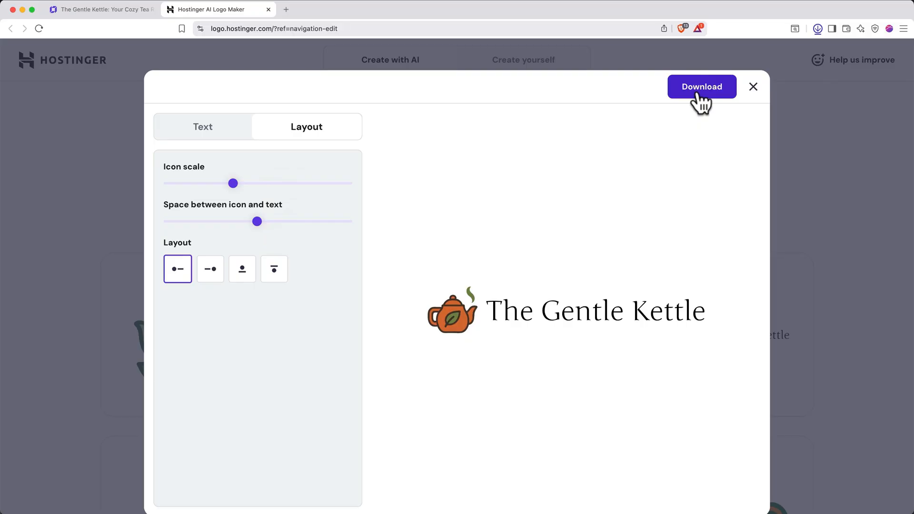
left_click(817, 29)
left_click(774, 69)
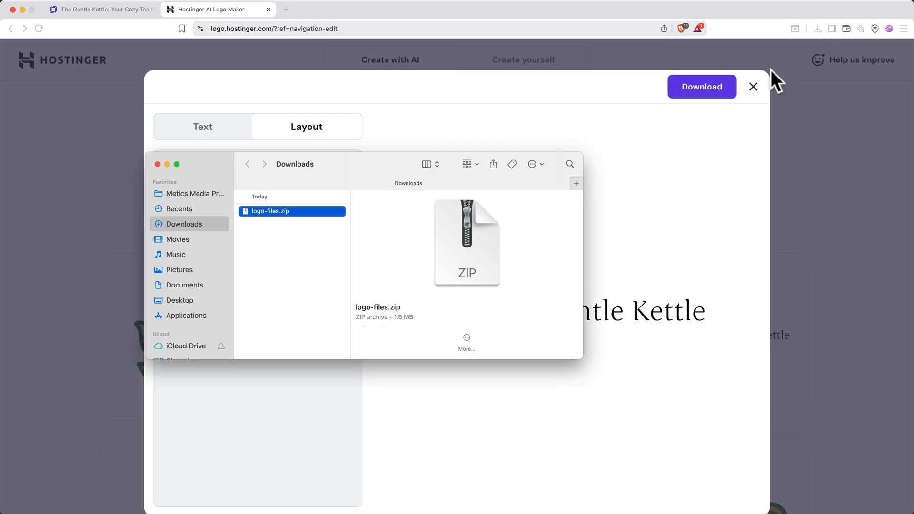
Extract logo-files.zip, preview its favicon-32x32.png and logo.png images, and close the logo maker.
double_click(324, 209)
left_click(328, 211)
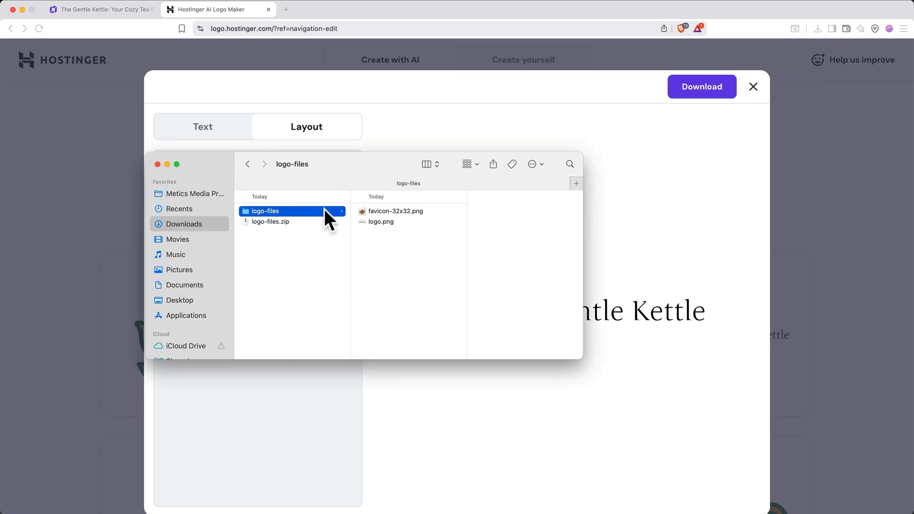
left_click(381, 211)
key("space")
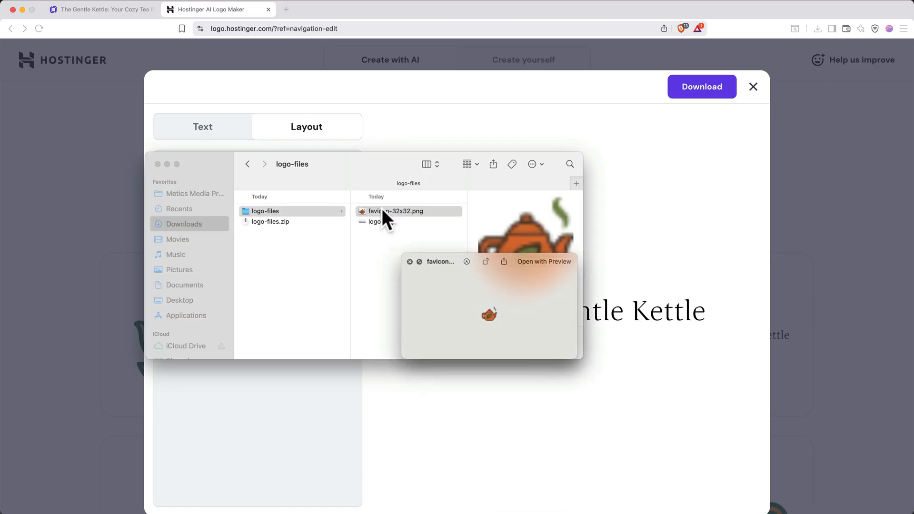
key("Down")
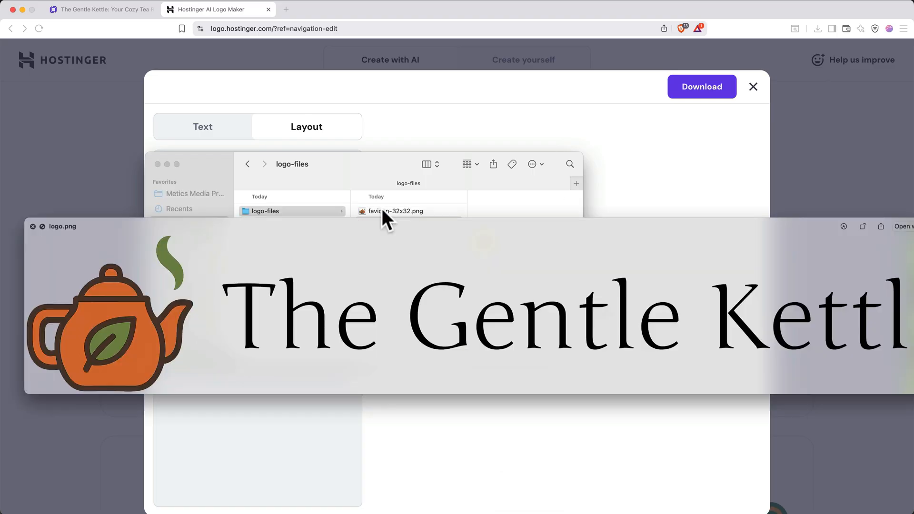
key("space")
left_click(415, 126)
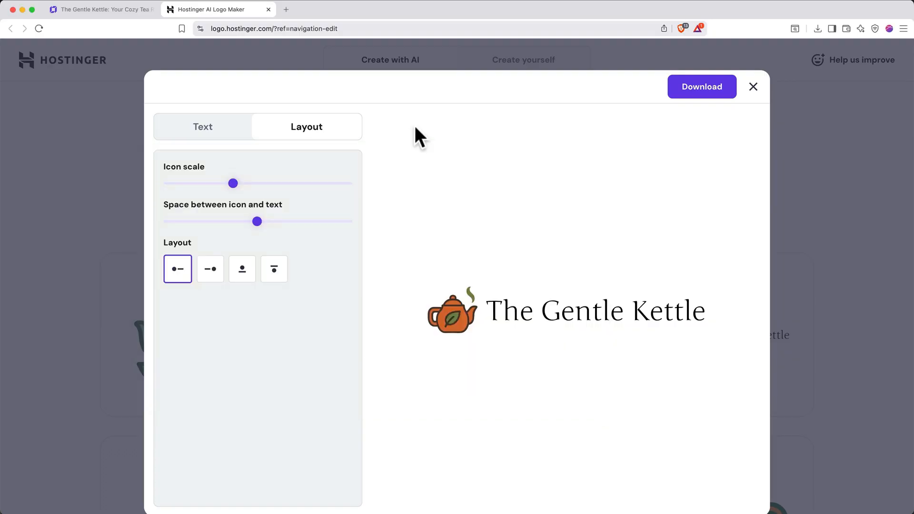
left_click(269, 10)
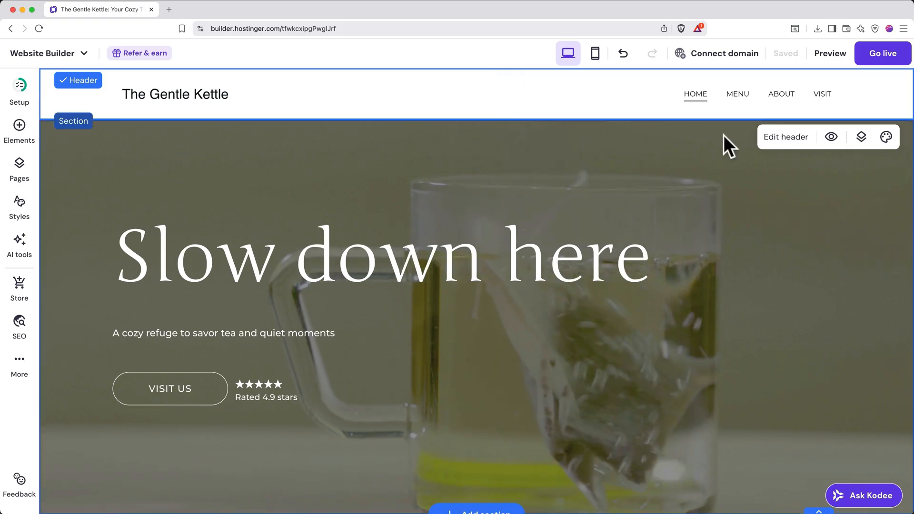
Upload logo.png as the header's logo image and set the logo width to 256 px.
left_click(783, 137)
left_click(777, 155)
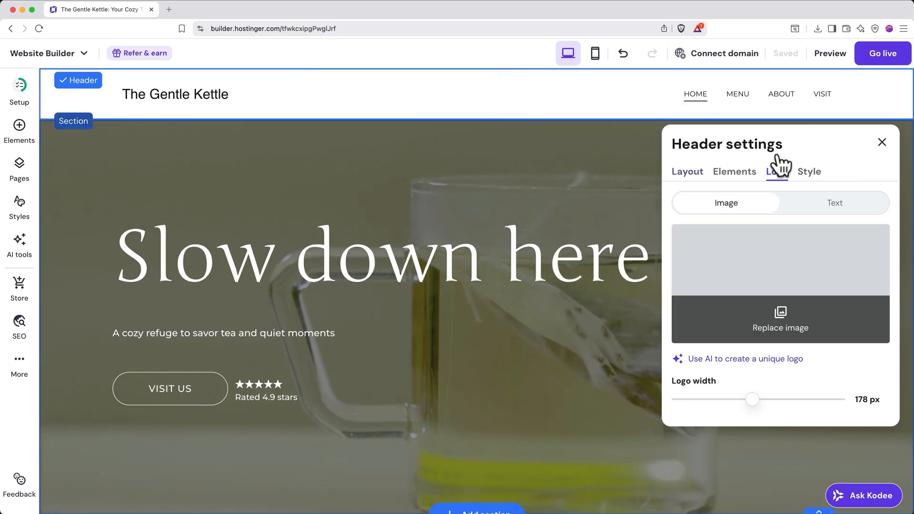
left_click(775, 321)
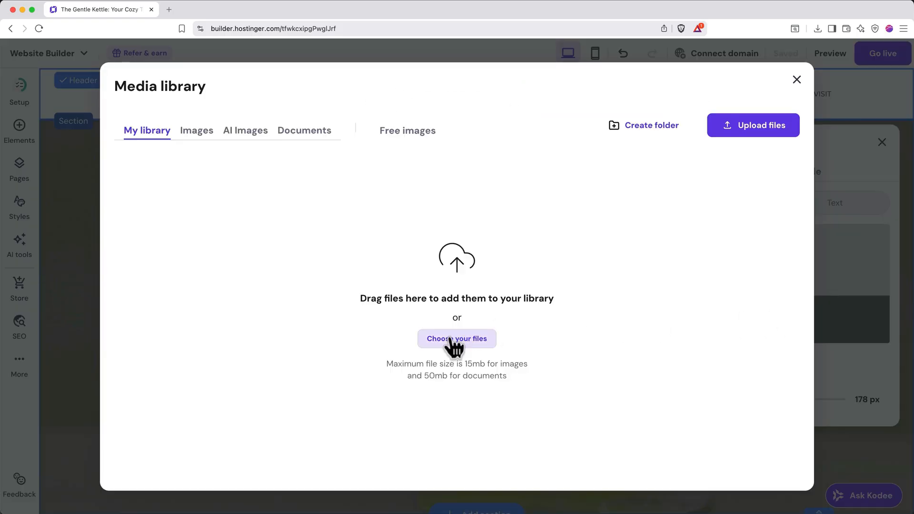
left_click(455, 339)
left_click(338, 103)
left_click(423, 115)
double_click(423, 115)
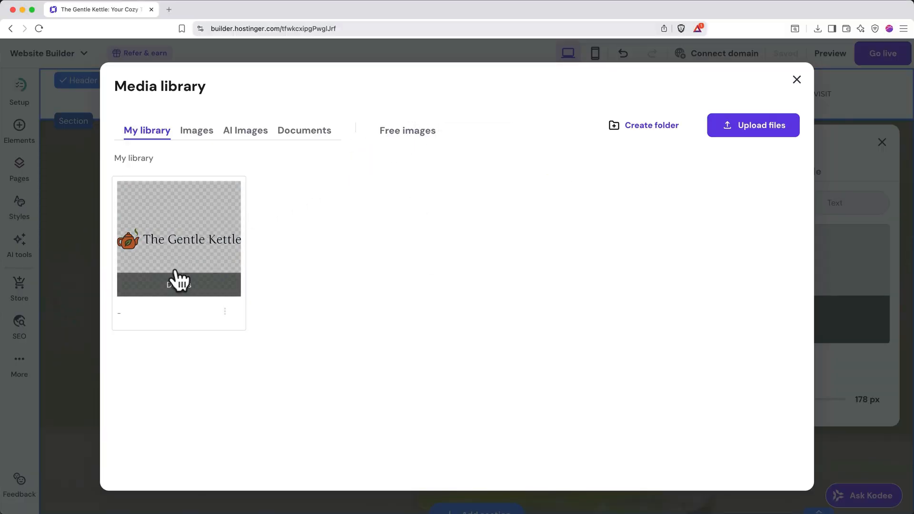
left_click(179, 239)
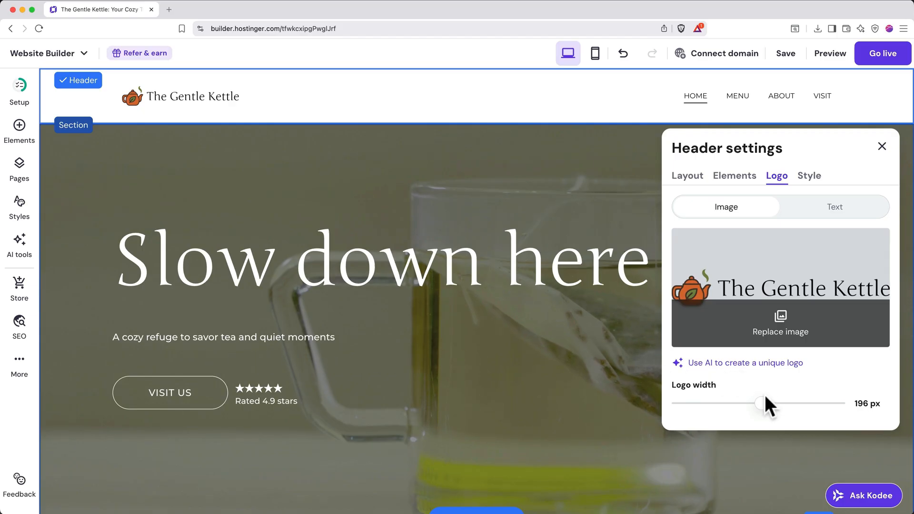
left_click_drag(761, 404, 791, 406)
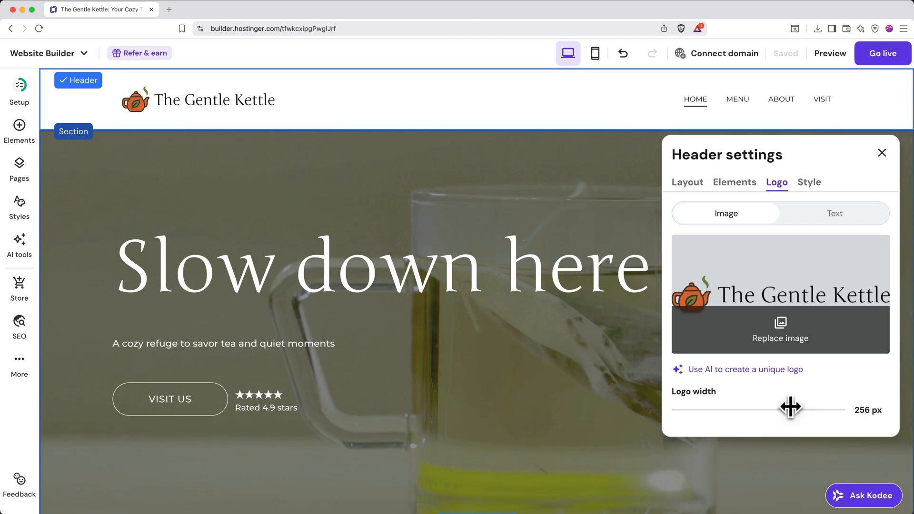
Try the alternative header layouts and restore the one with the logo first and the navigation links at the far end.
left_click(691, 184)
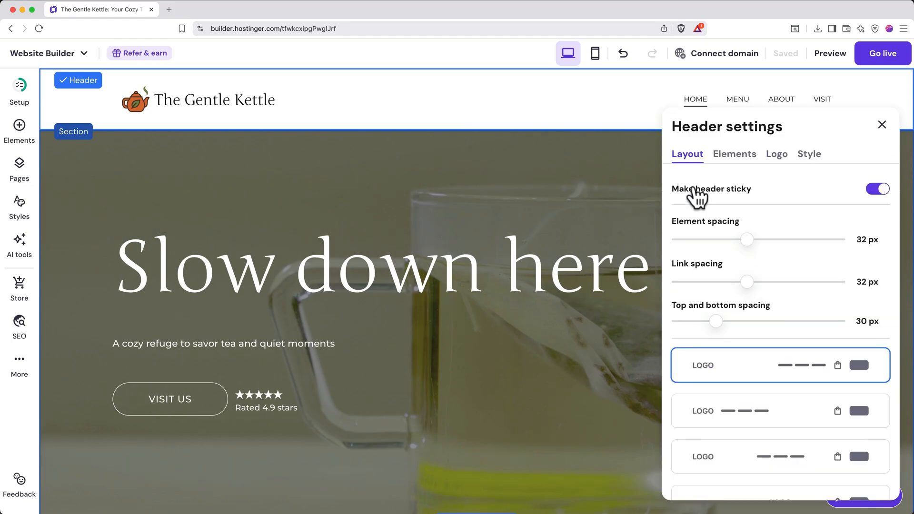
scroll(786, 314, "down", 3)
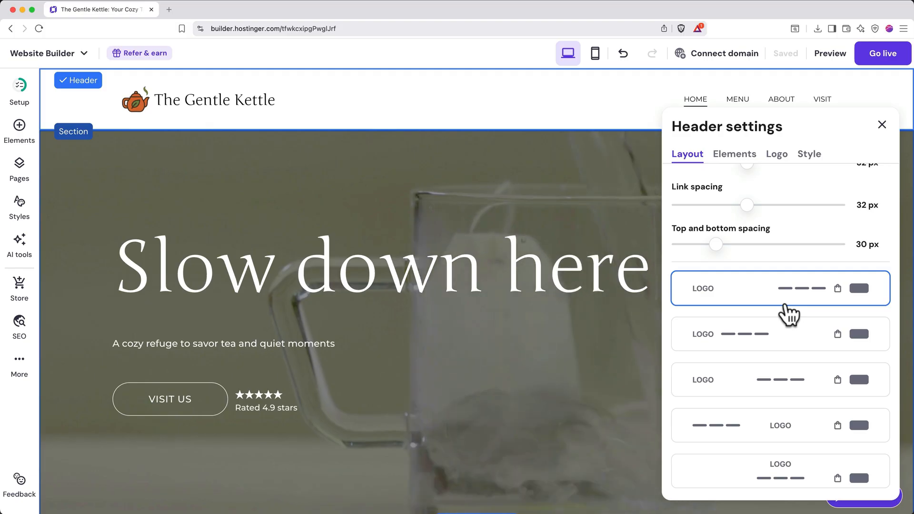
left_click(785, 339)
left_click(785, 385)
left_click(781, 431)
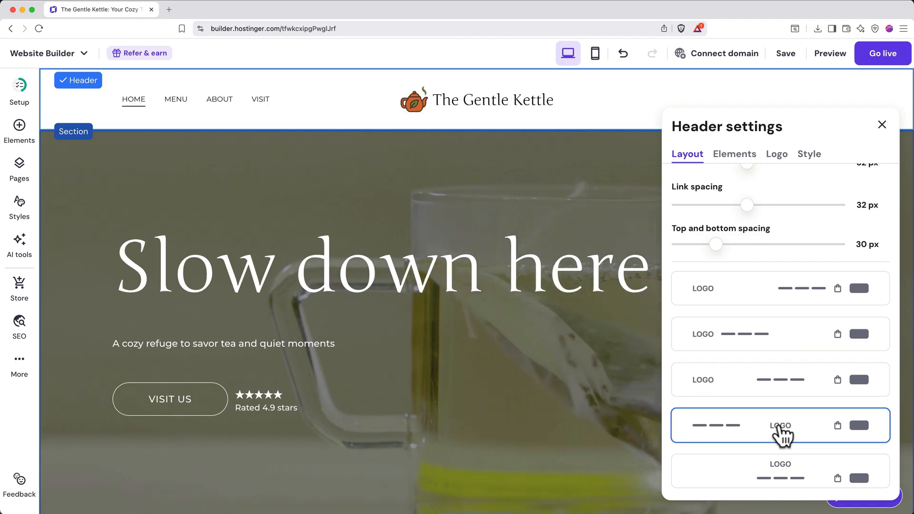
left_click(766, 299)
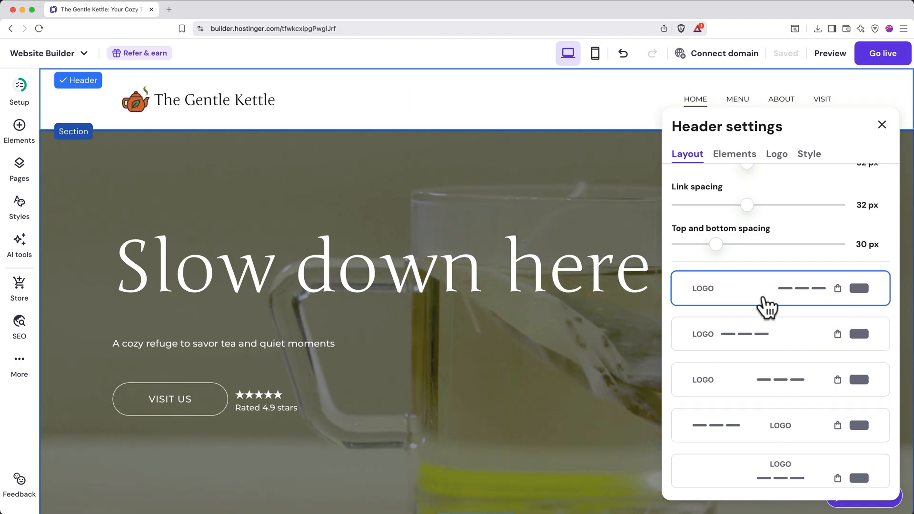
Set the header's element spacing to 30 px, link spacing to 32 px, and top and bottom spacing to 35 px.
scroll(766, 305, "up", 2)
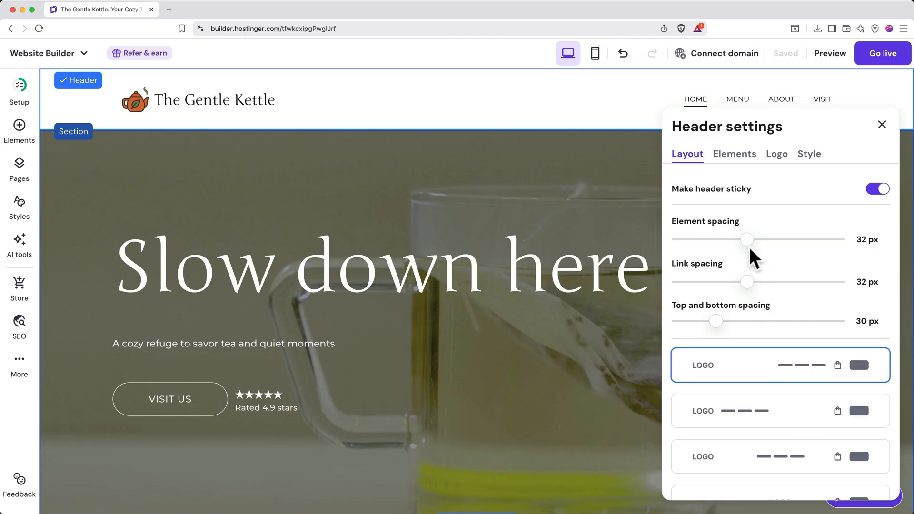
mouse_move(747, 239)
left_mouse_down()
mouse_move(763, 239)
mouse_move(741, 239)
left_mouse_up()
mouse_move(743, 280)
left_mouse_down()
mouse_move(759, 277)
mouse_move(747, 279)
left_mouse_up()
mouse_move(716, 315)
left_mouse_down()
mouse_move(729, 314)
mouse_move(720, 316)
left_mouse_up()
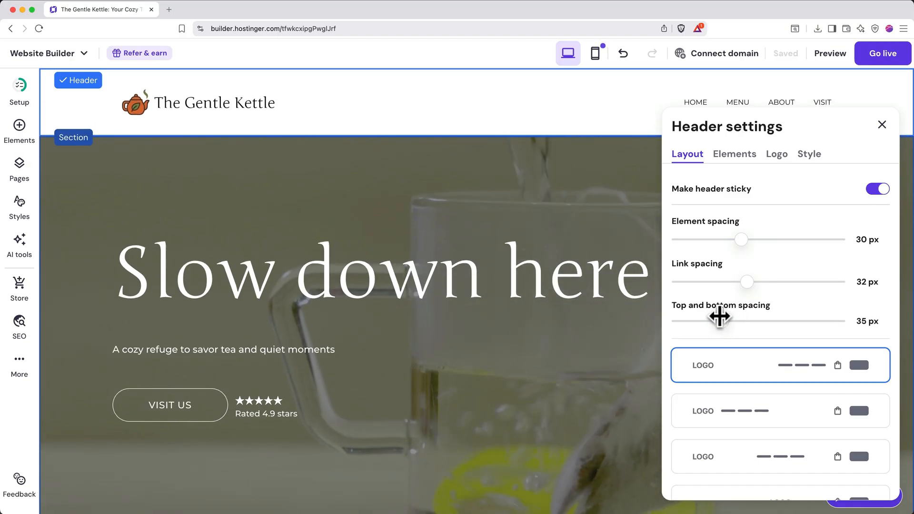
Enable the header's button element, trying the social icons and hiding them again.
left_click(737, 157)
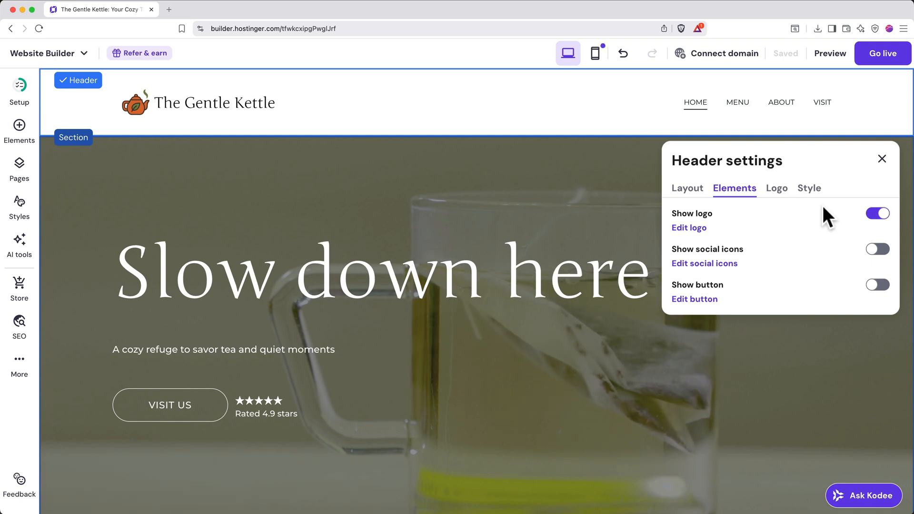
left_click(877, 249)
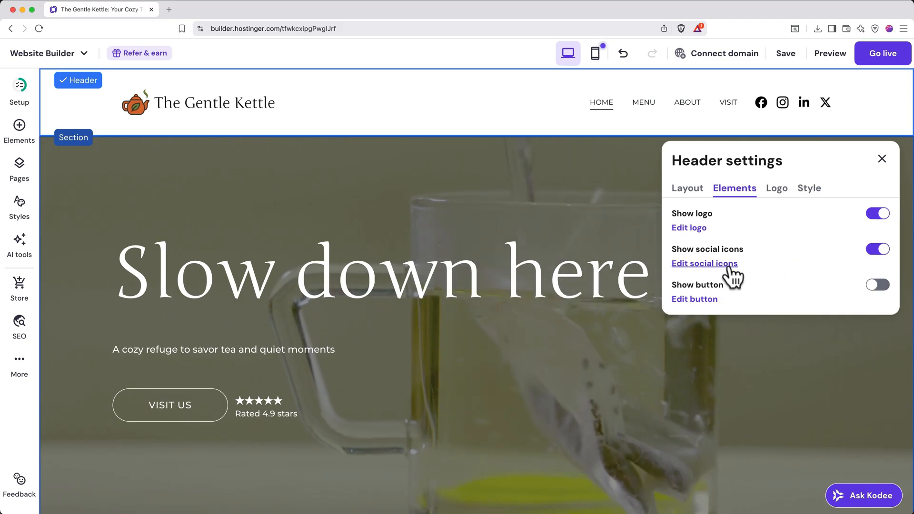
left_click(878, 287)
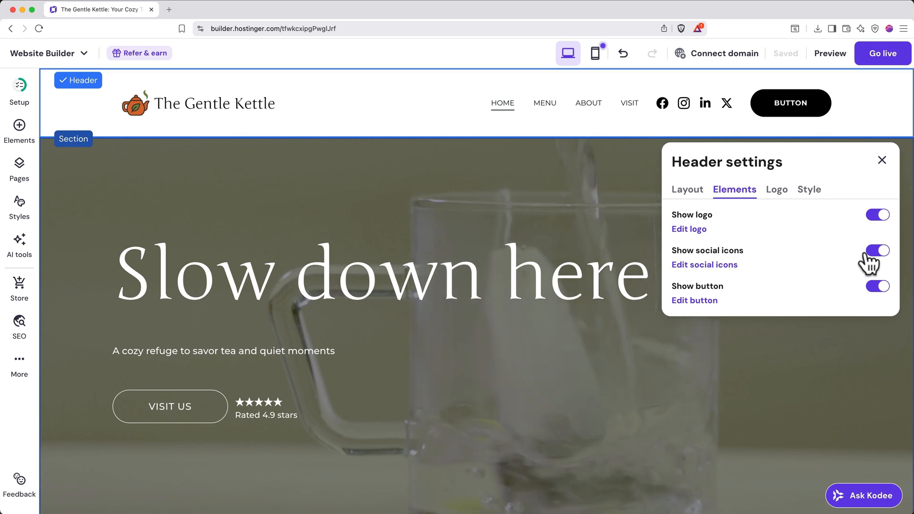
left_click(879, 253)
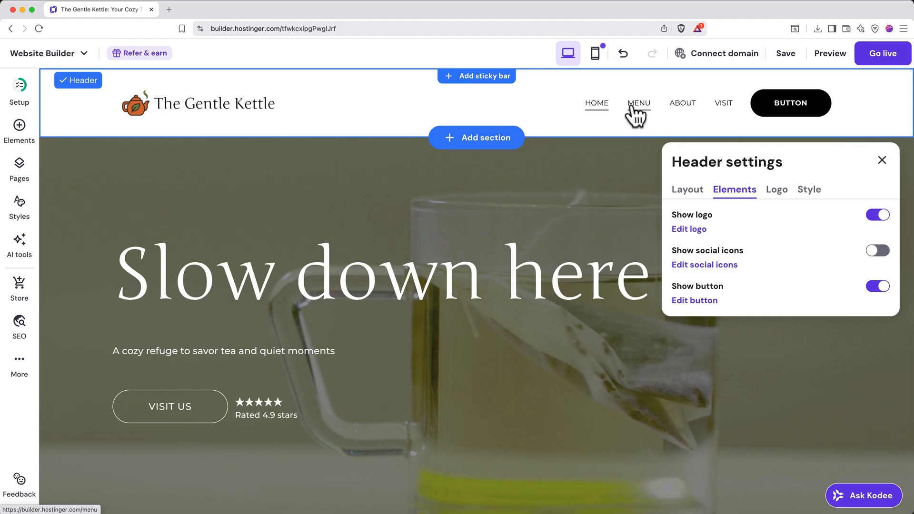
Move the Menu page from the main navigation to the pages hidden from navigation.
left_click(17, 177)
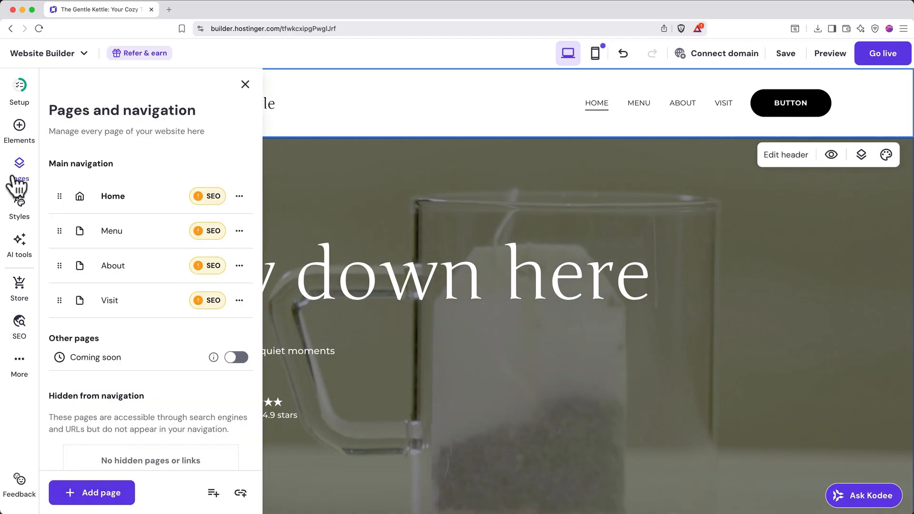
left_click_drag(58, 227, 61, 453)
Link the header button to the Menu page and set its text to "Menu".
left_click(789, 160)
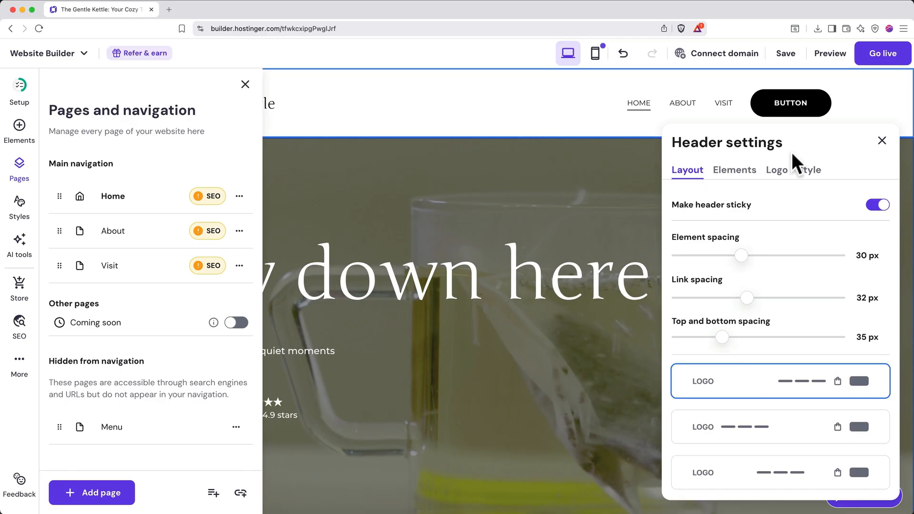
left_click(751, 187)
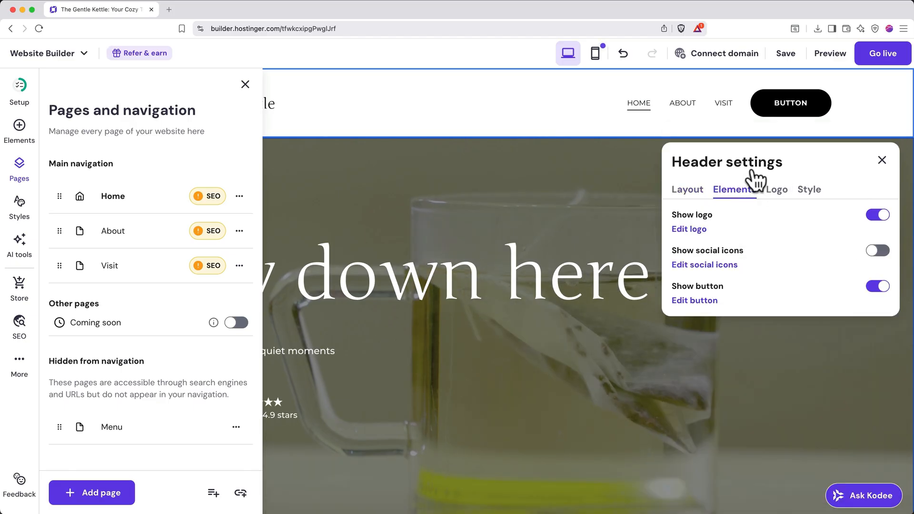
left_click(696, 299)
scroll(751, 313, "down", 3)
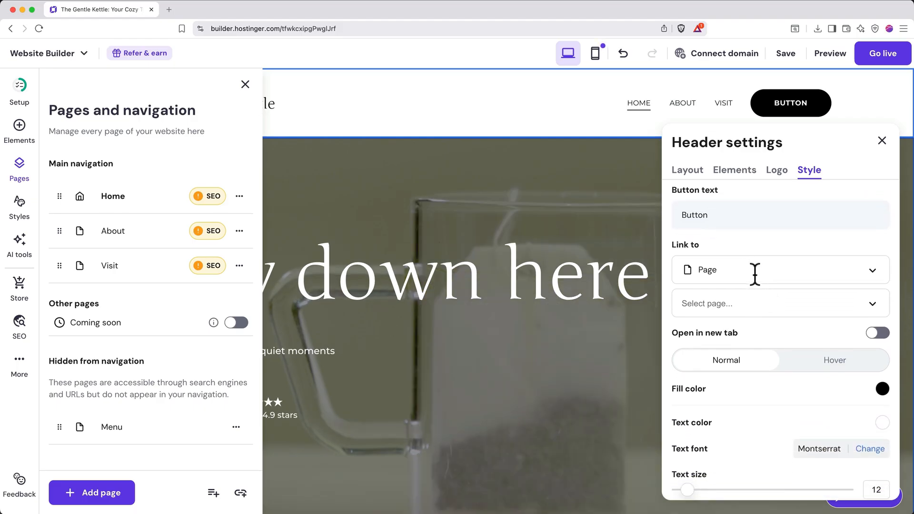
left_click(744, 304)
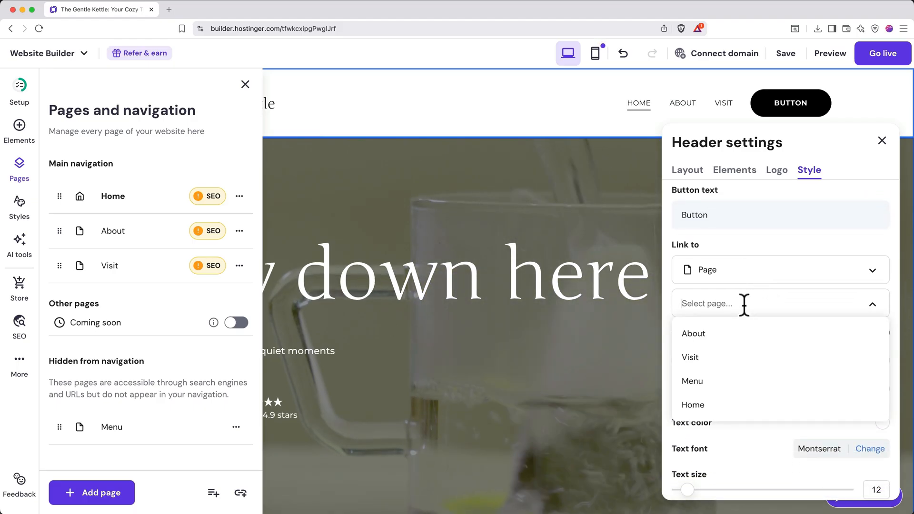
left_click(708, 381)
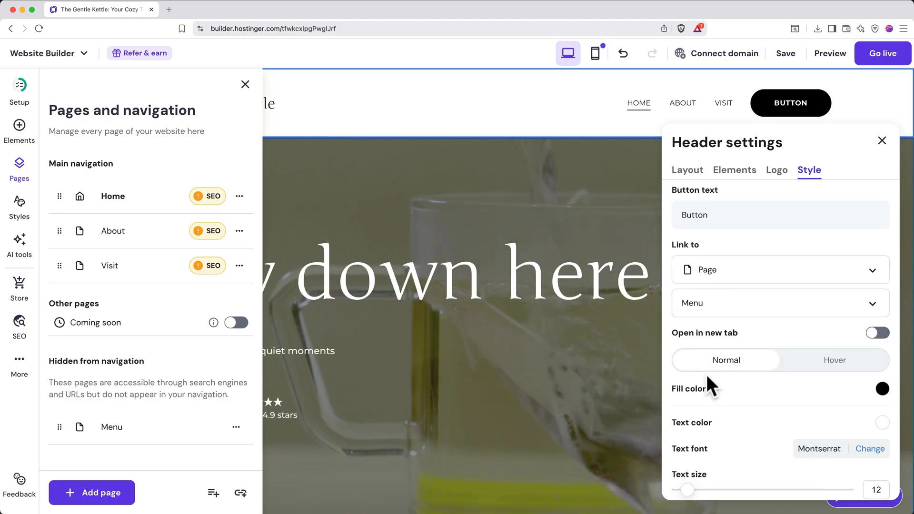
left_click(723, 219)
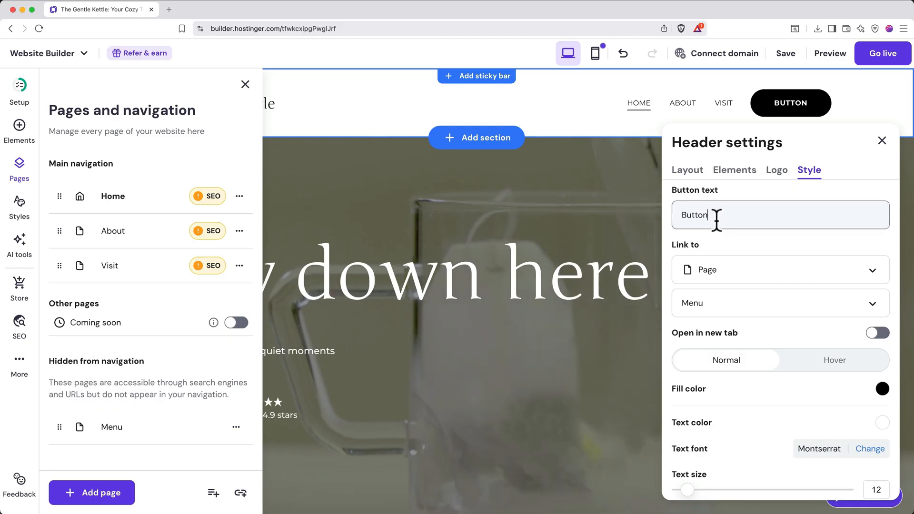
double_click(723, 219)
type("Menu")
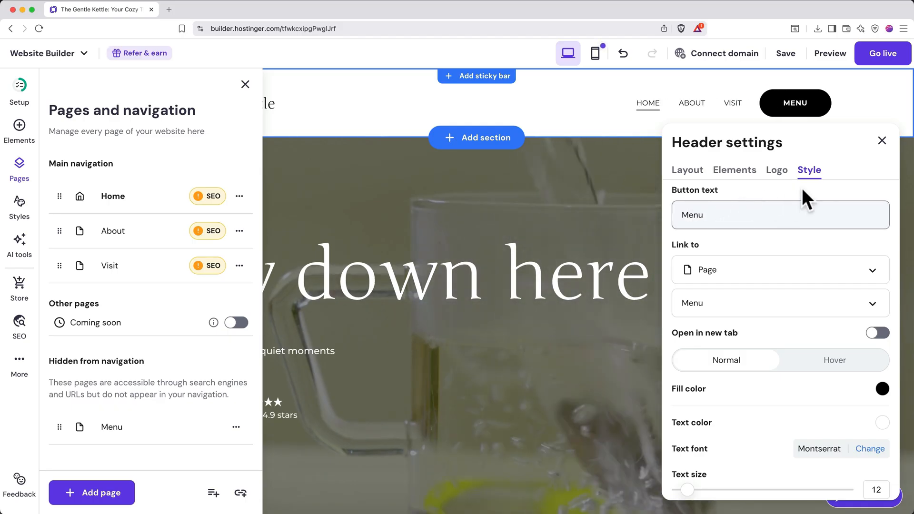
left_click(882, 141)
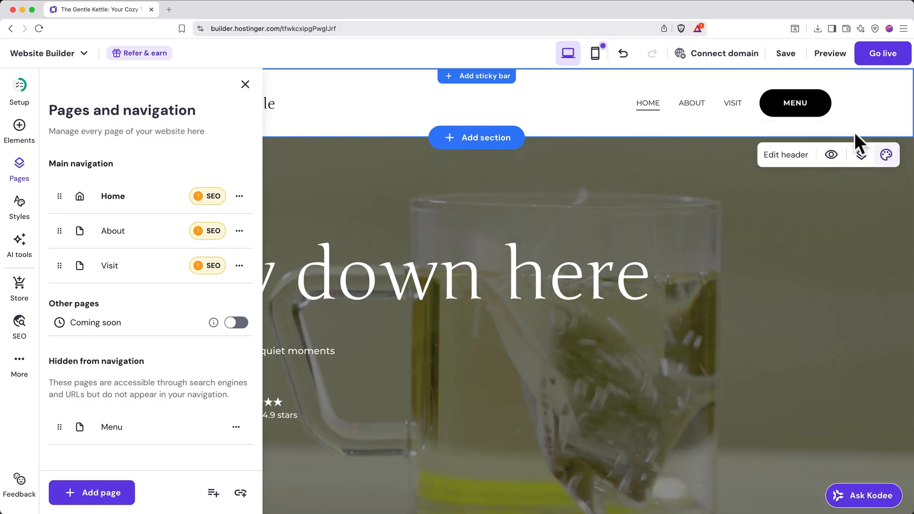
Test the header button by visiting the Menu page, and return to the Home page.
left_click(794, 110)
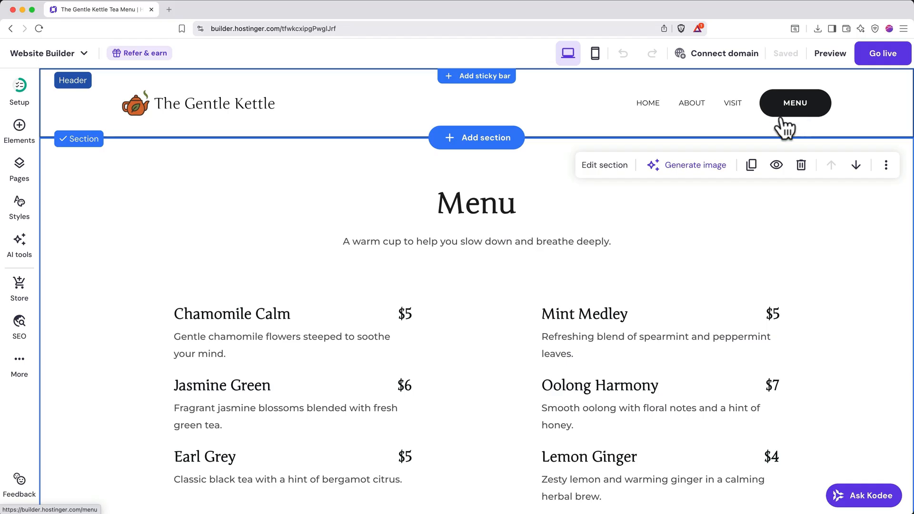
left_click(651, 106)
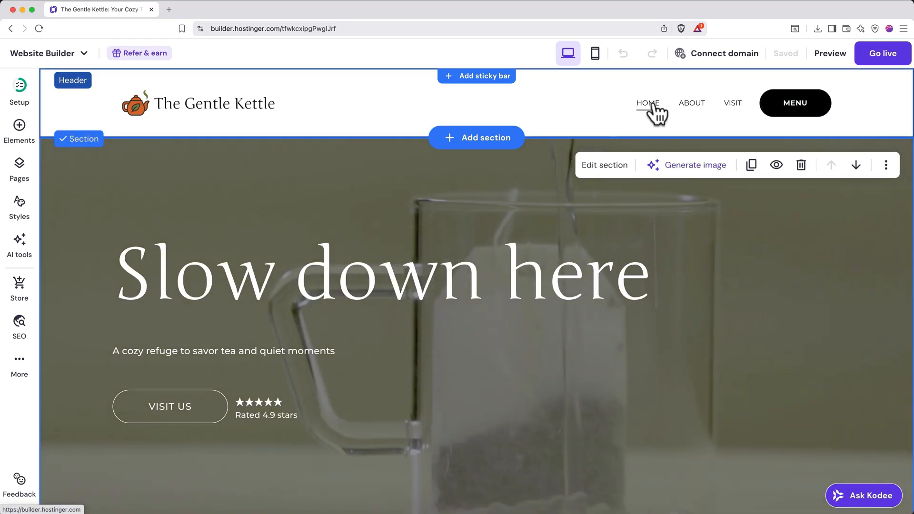
Open the header's style settings and examine the options for the button, the social icons and the header itself.
left_click(657, 119)
left_click(767, 157)
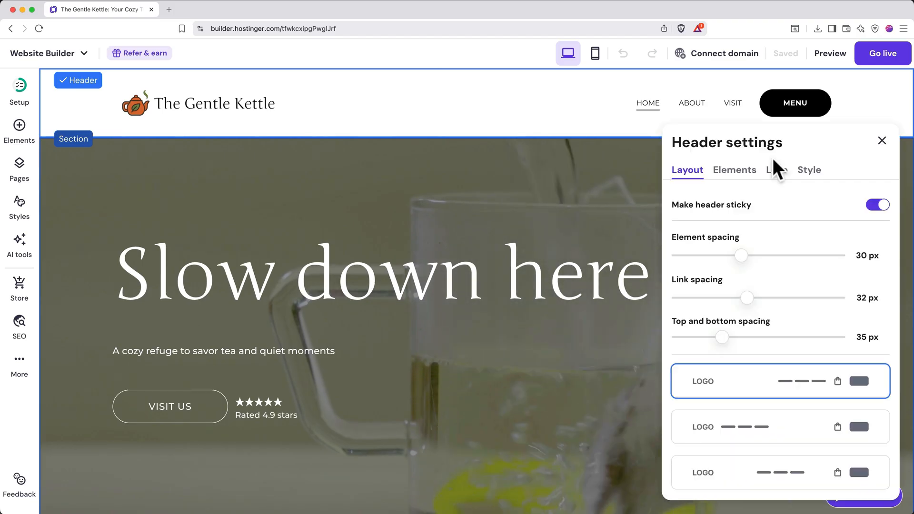
left_click(808, 175)
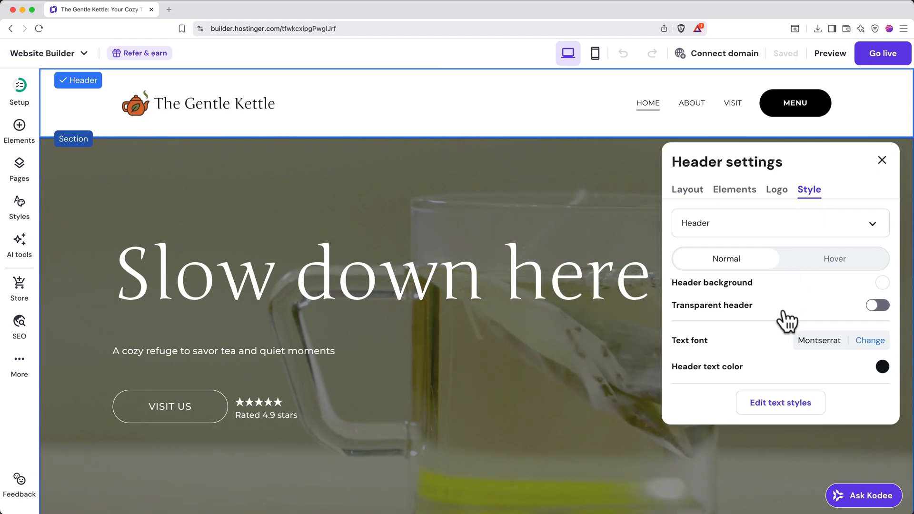
left_click(811, 222)
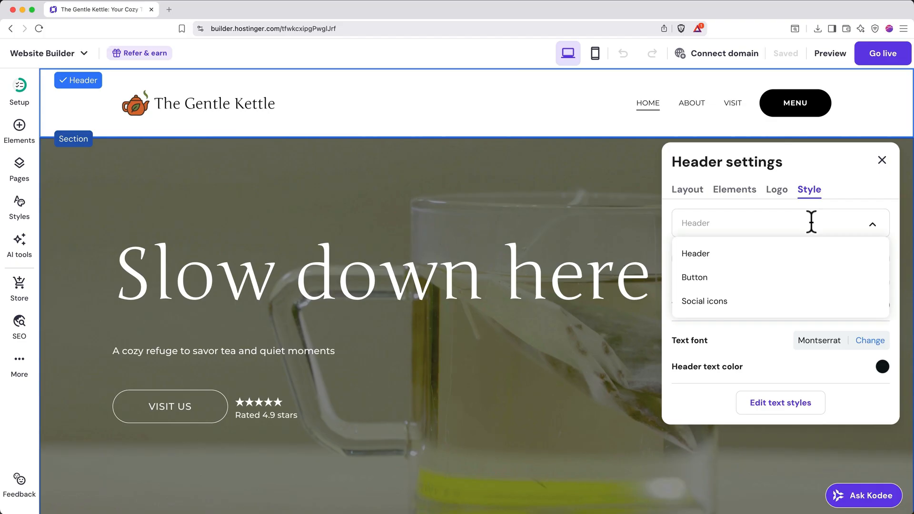
left_click(709, 278)
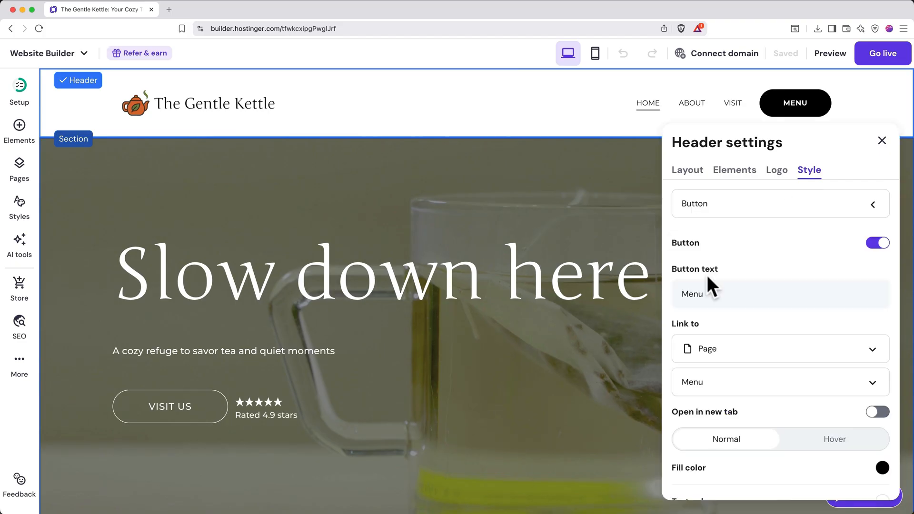
left_click(755, 206)
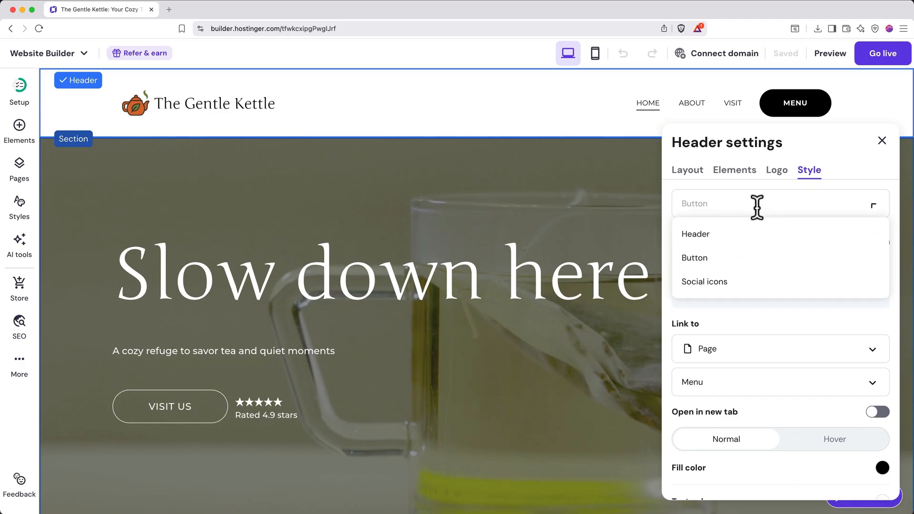
left_click(739, 282)
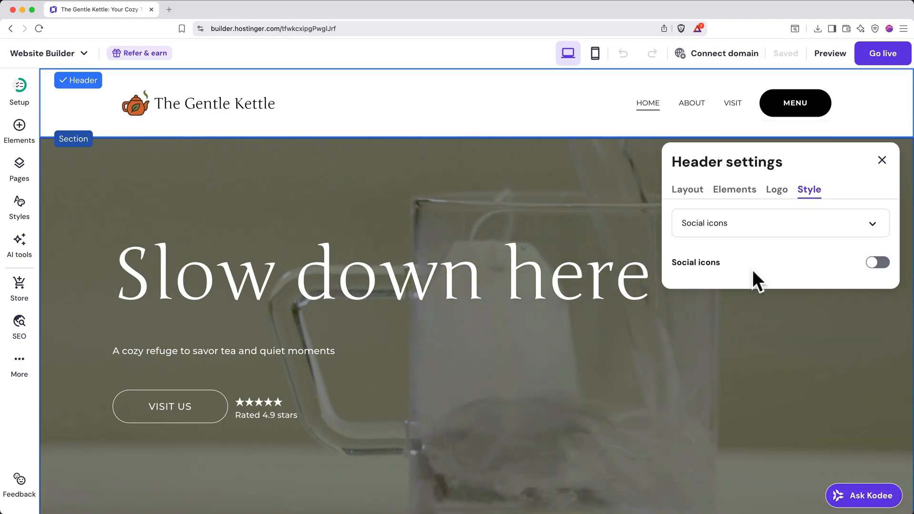
left_click(785, 219)
left_click(748, 254)
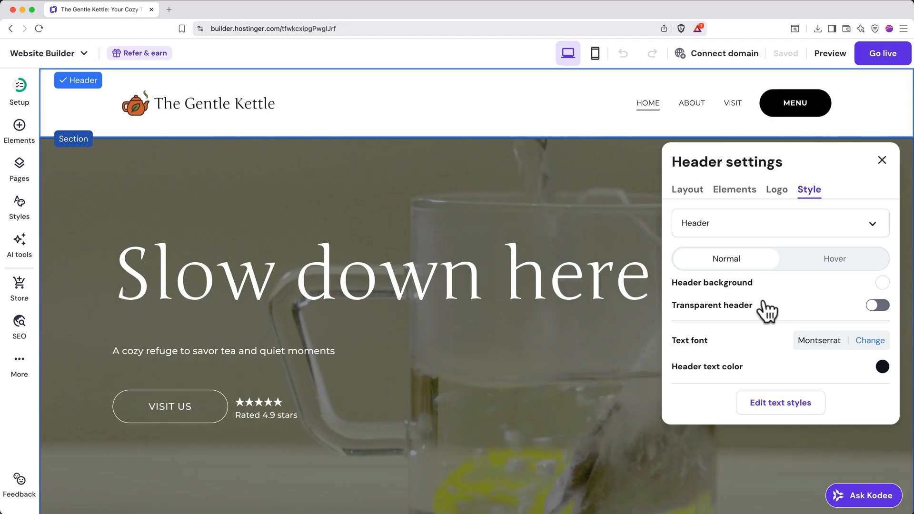
Try the transparent header option, turn it off again and close the header settings.
scroll(767, 310, "down", 1)
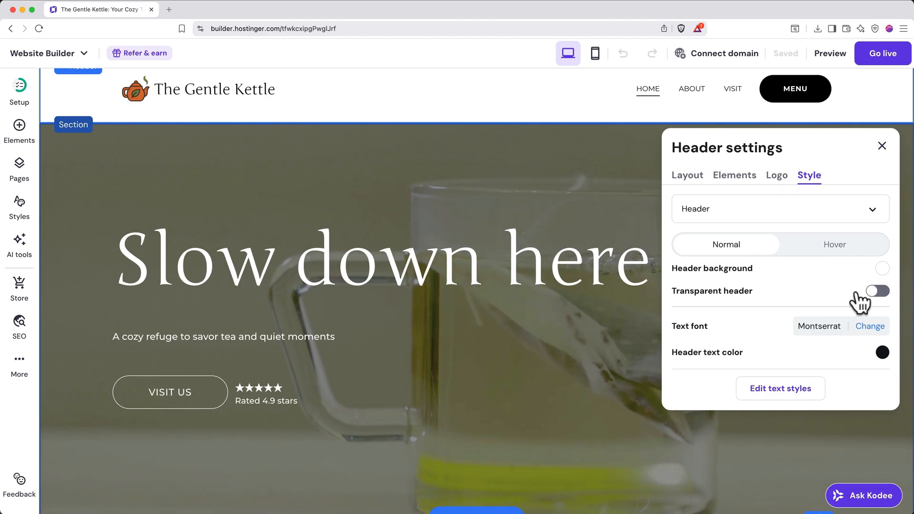
scroll(842, 295, "up", 1)
left_click(878, 306)
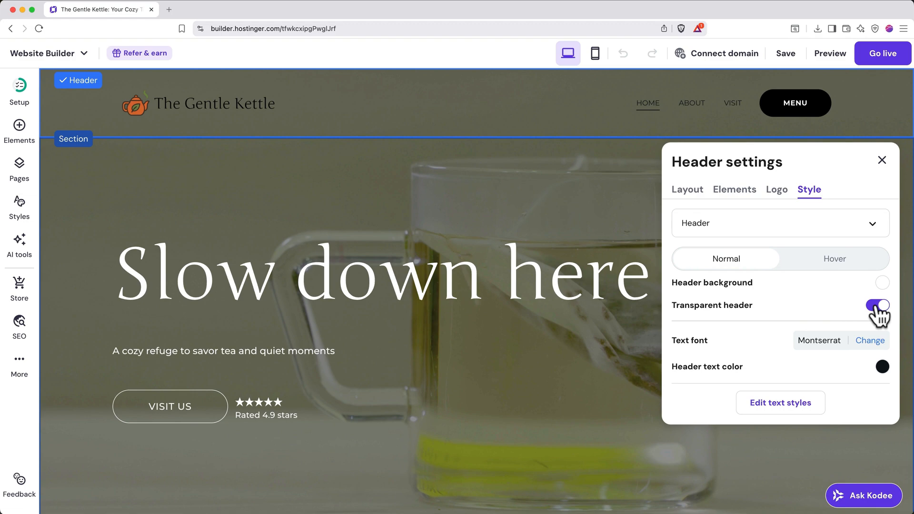
left_click(879, 307)
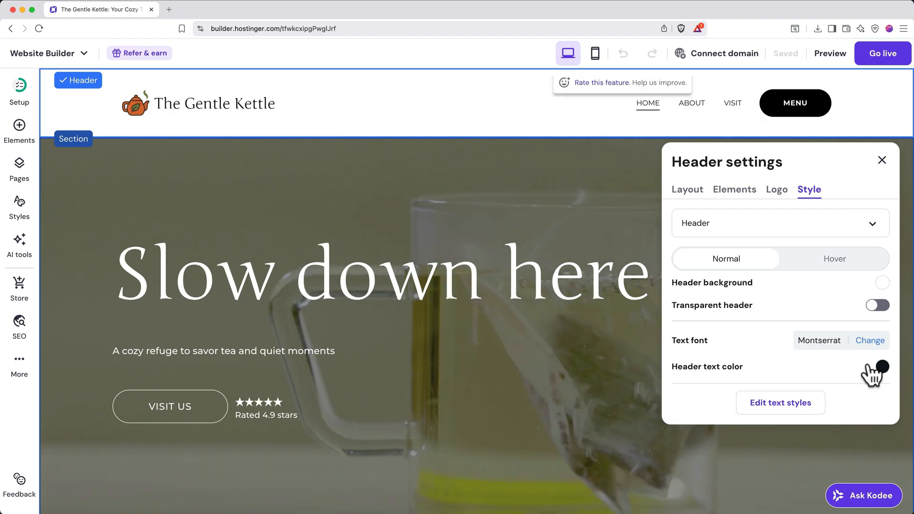
left_click(883, 162)
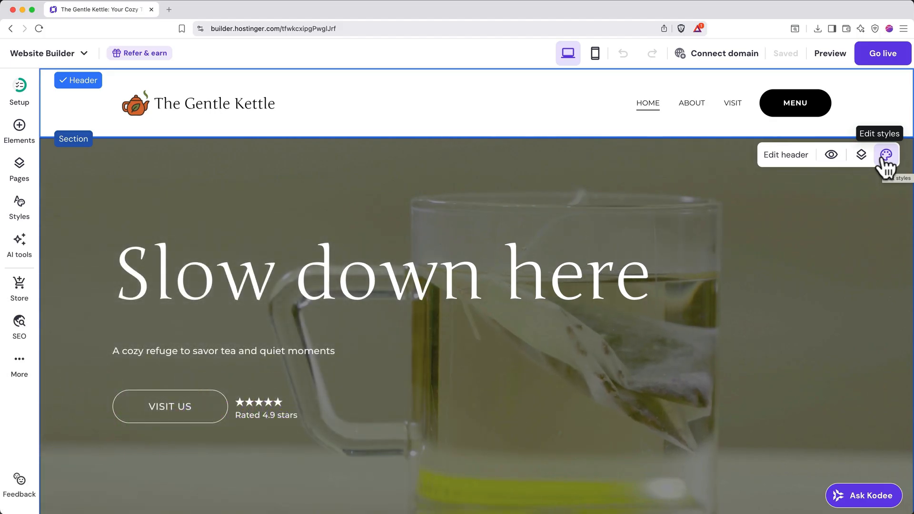
Switch to the mobile layout and review the Home page down to the image in the Our Tea House section.
left_click(596, 53)
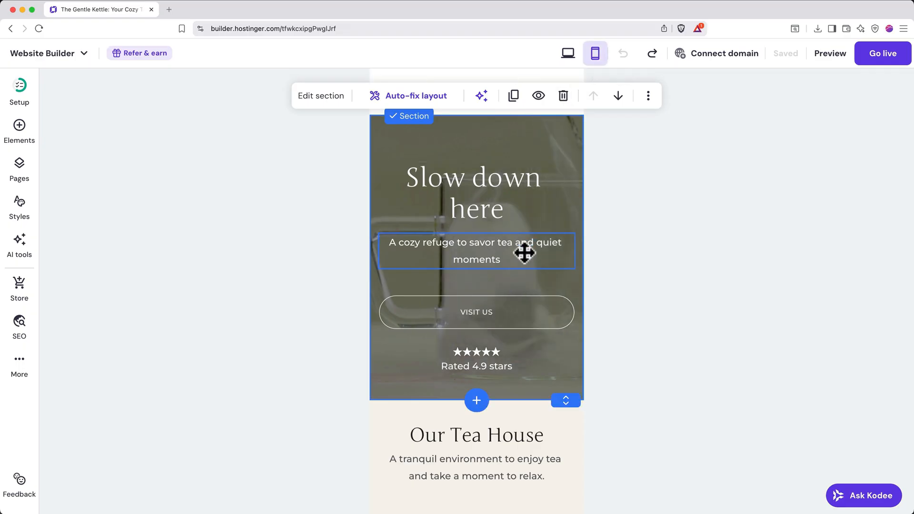
scroll(524, 252, "down", 5)
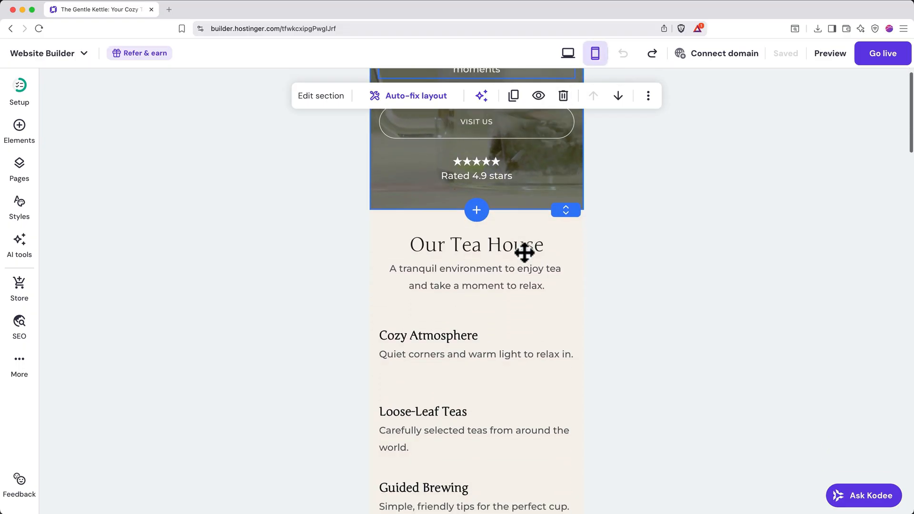
scroll(524, 252, "down", 4)
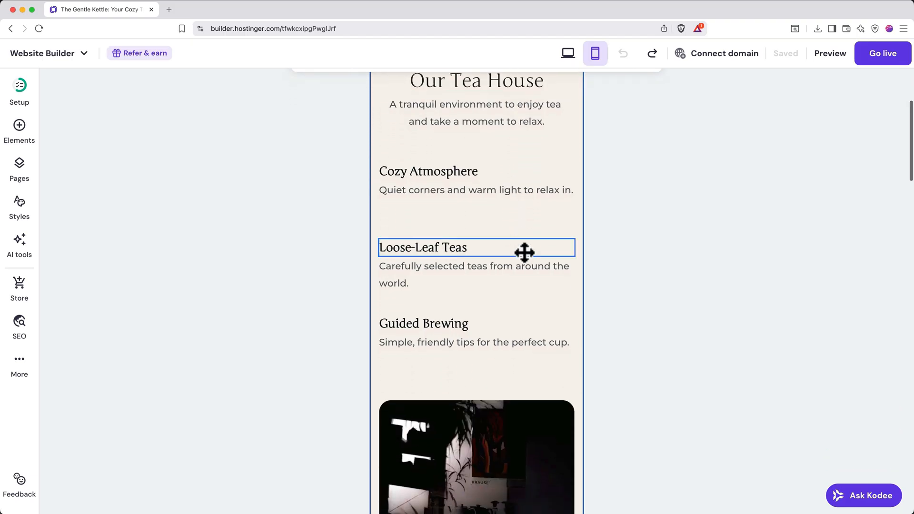
scroll(524, 252, "down", 2)
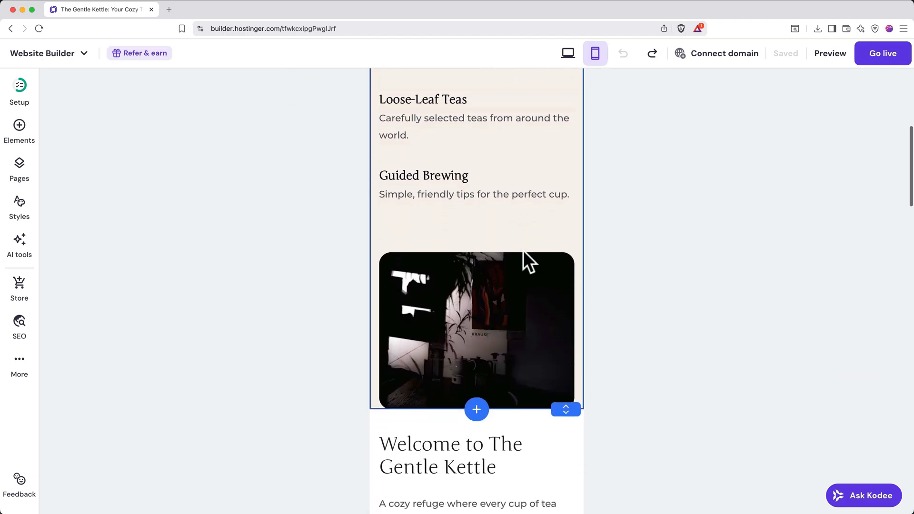
left_click(520, 299)
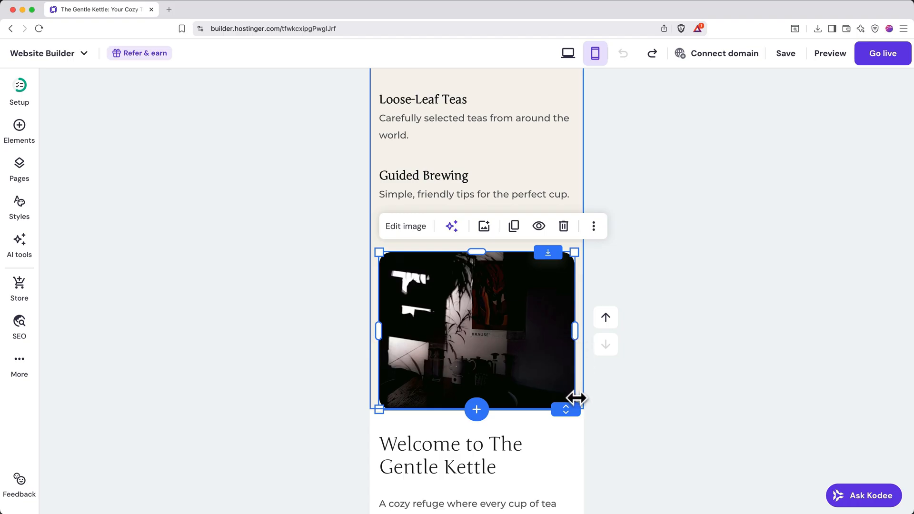
left_click(653, 373)
Auto-fix the mobile layout of the "Slow down here" hero section.
scroll(653, 373, "up", 10)
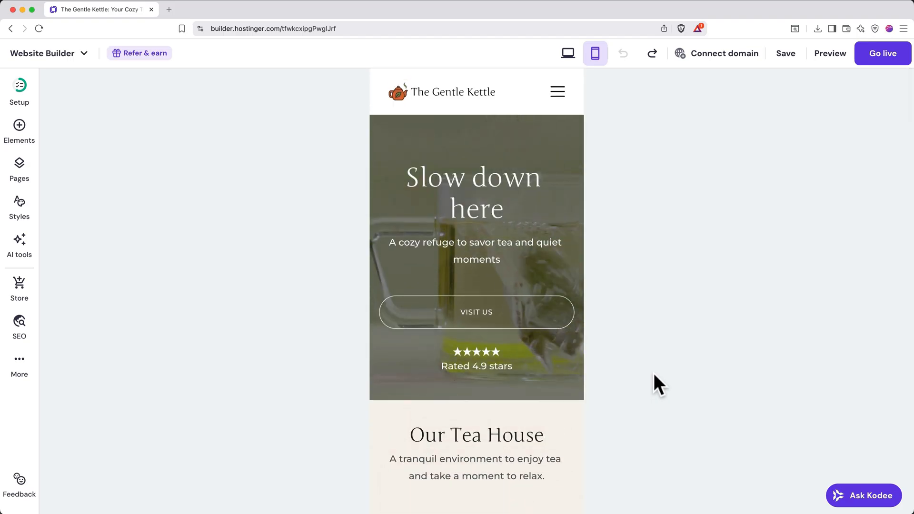
left_click(559, 275)
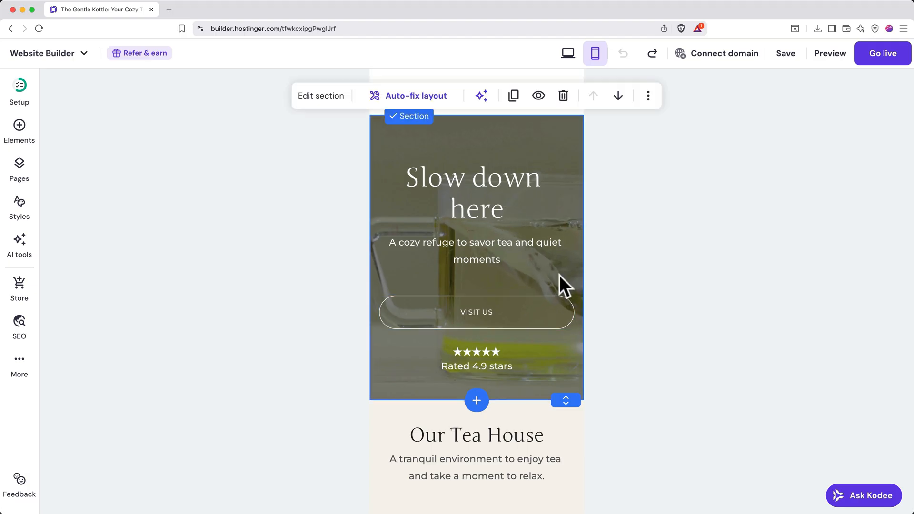
left_click(428, 101)
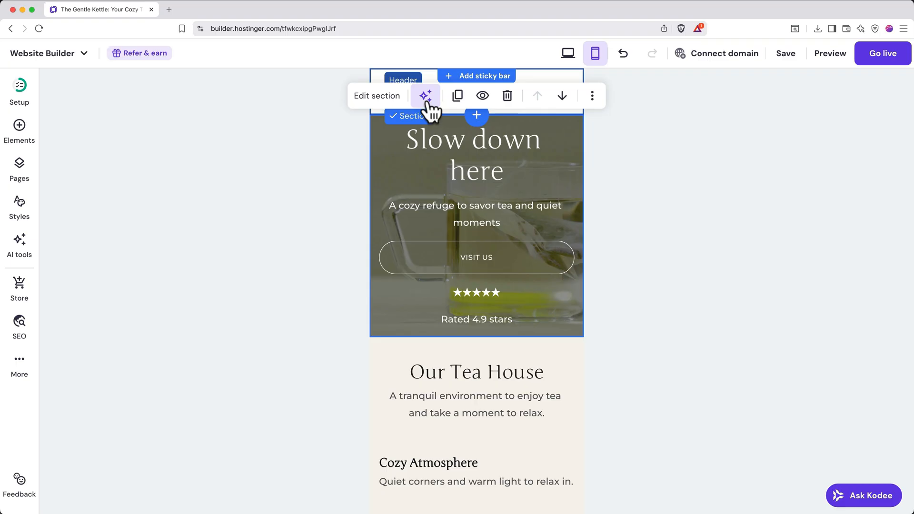
Try auto-fixing the mobile layout of the Our Tea House section, and undo it.
left_click(564, 353)
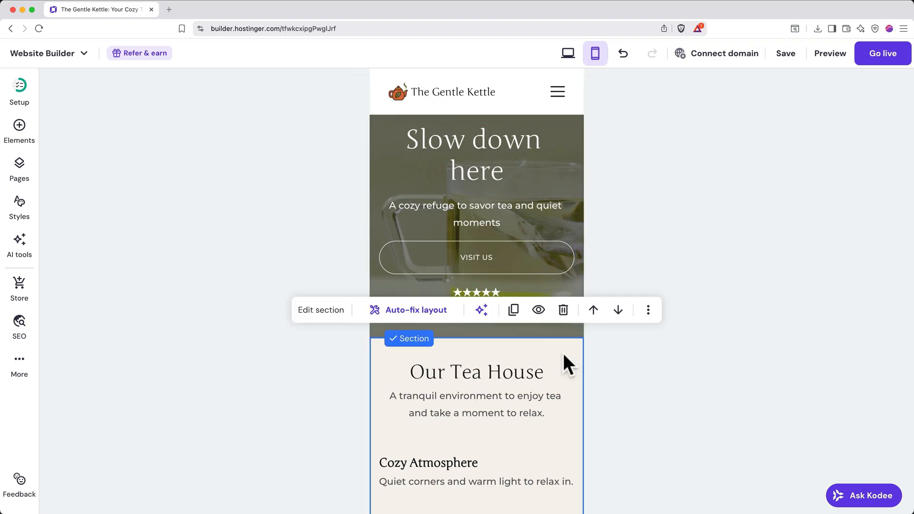
left_click(427, 316)
scroll(607, 397, "down", 5)
scroll(604, 392, "down", 2)
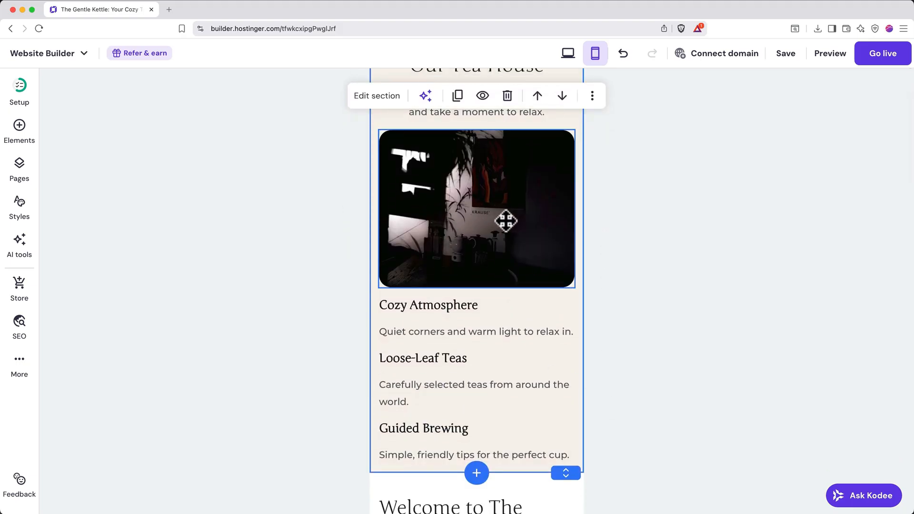
left_click(624, 55)
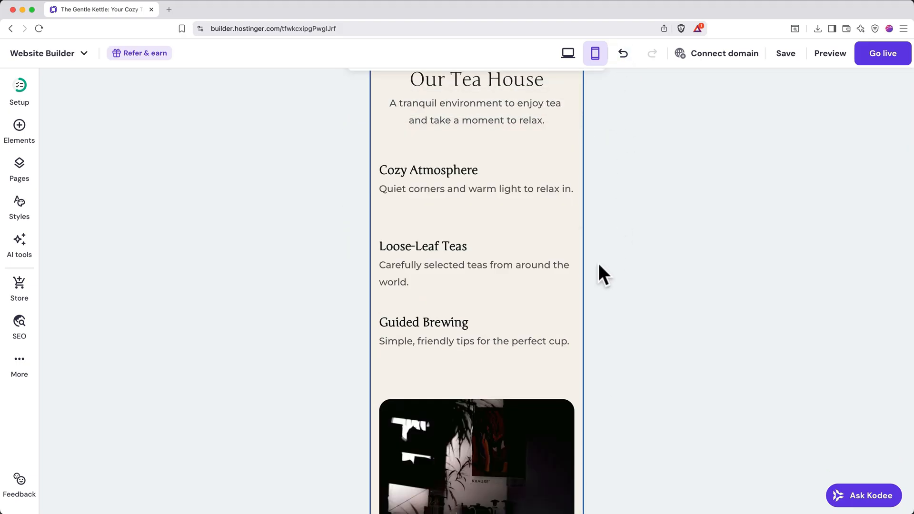
Move the Our Tea House image up closer to the Guided Brewing text and extend the section's bottom edge slightly.
scroll(599, 264, "down", 3)
left_click(485, 295)
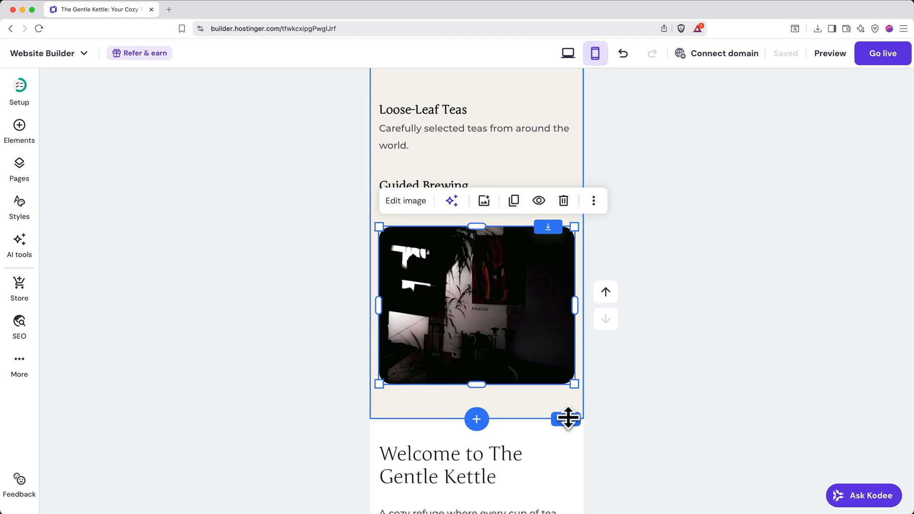
mouse_move(568, 417)
left_mouse_down()
mouse_move(570, 442)
mouse_move(570, 408)
mouse_move(573, 428)
mouse_move(564, 425)
left_mouse_up()
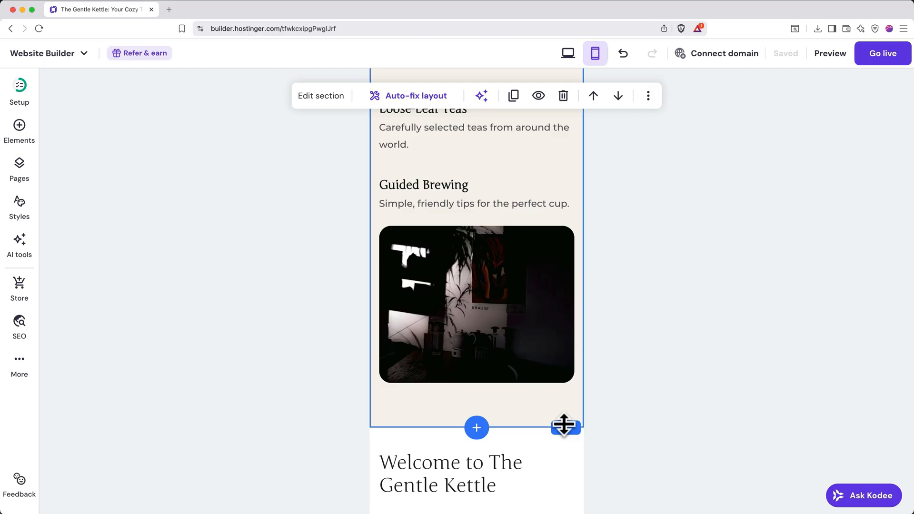
Hide the "Welcome to The Gentle Kettle" section on mobile while keeping it visible on desktop.
scroll(564, 425, "down", 5)
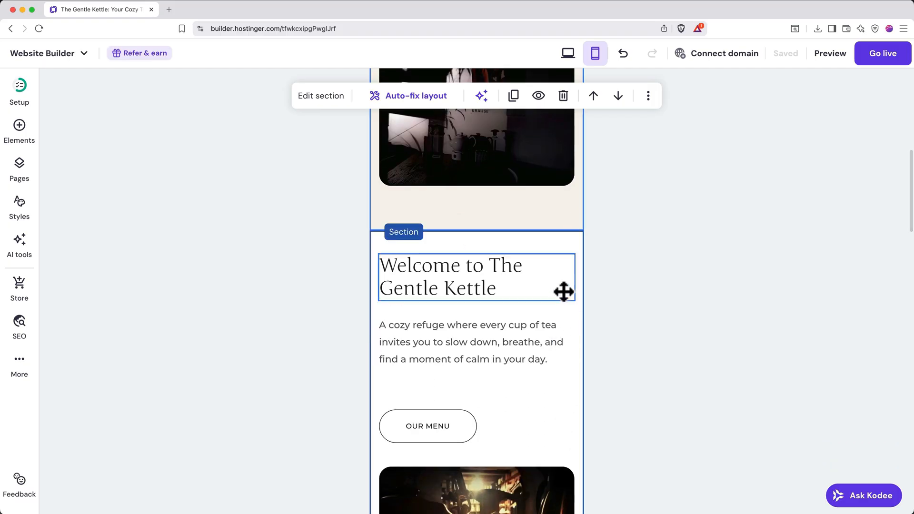
left_click(569, 241)
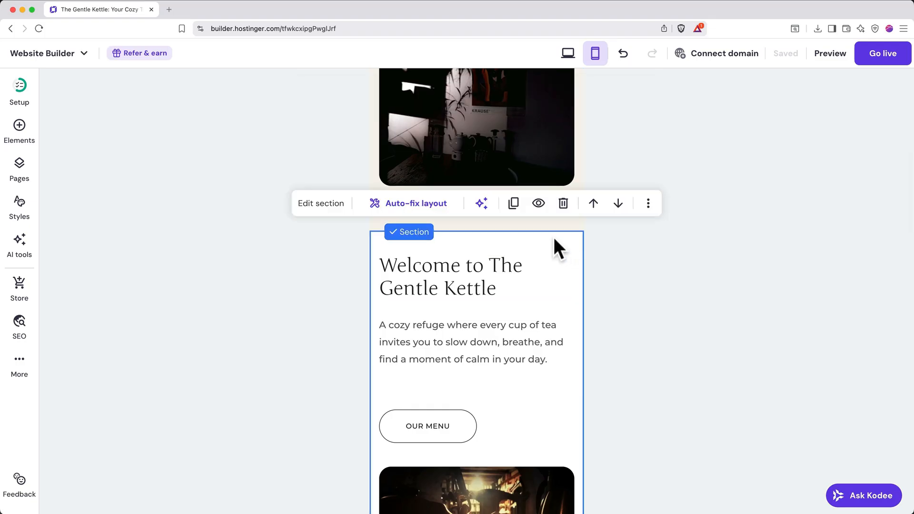
left_click(539, 205)
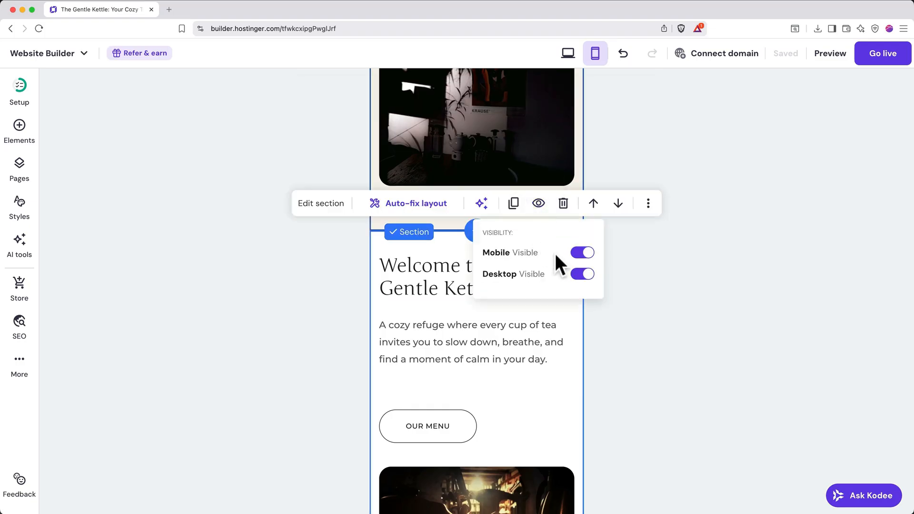
left_click(579, 253)
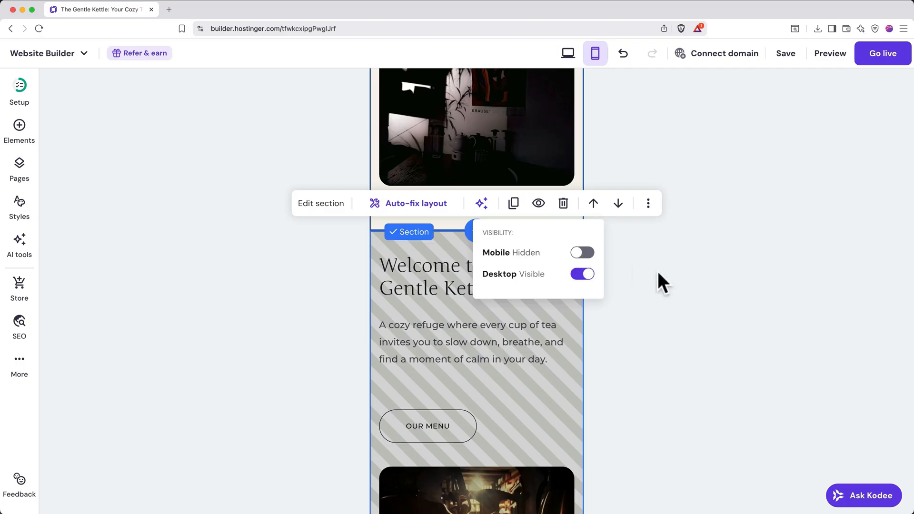
left_click(667, 276)
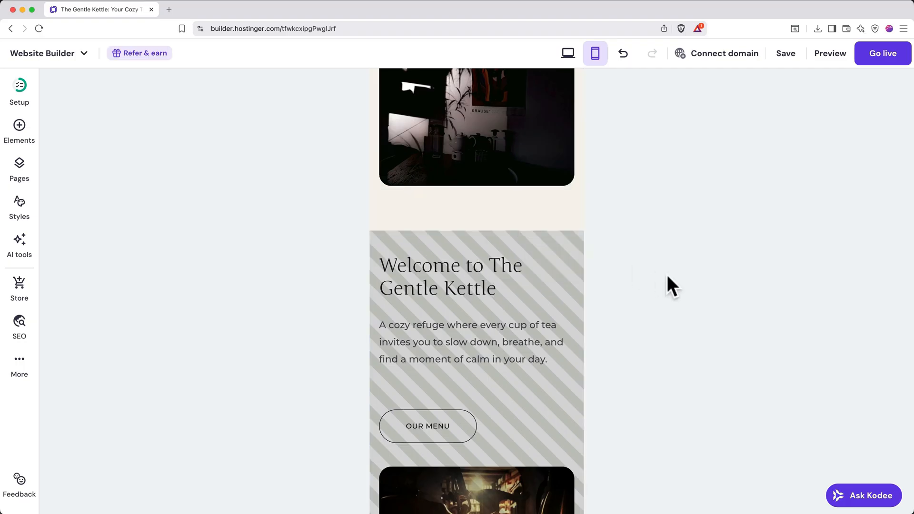
Preview the mobile site down to the Gallery Moments section, and return to the editor.
left_click(830, 56)
scroll(493, 396, "down", 1)
scroll(493, 398, "down", 15)
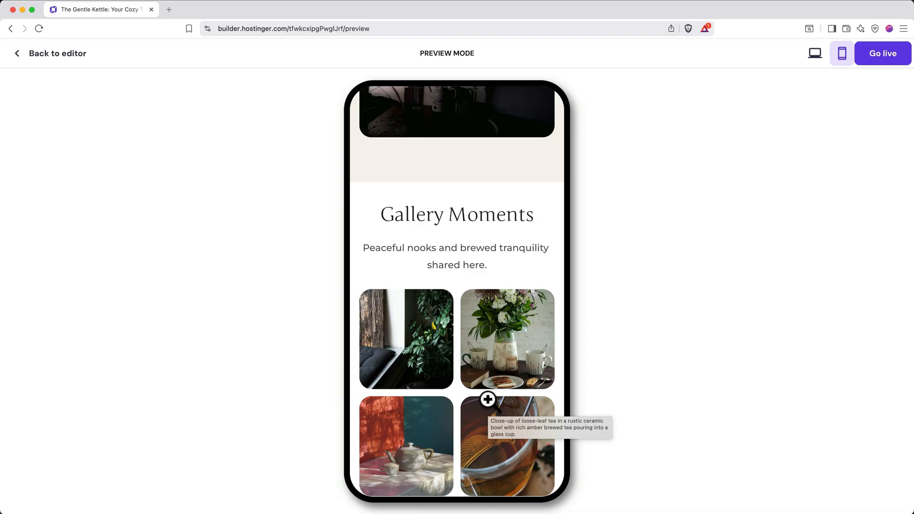
left_click(51, 56)
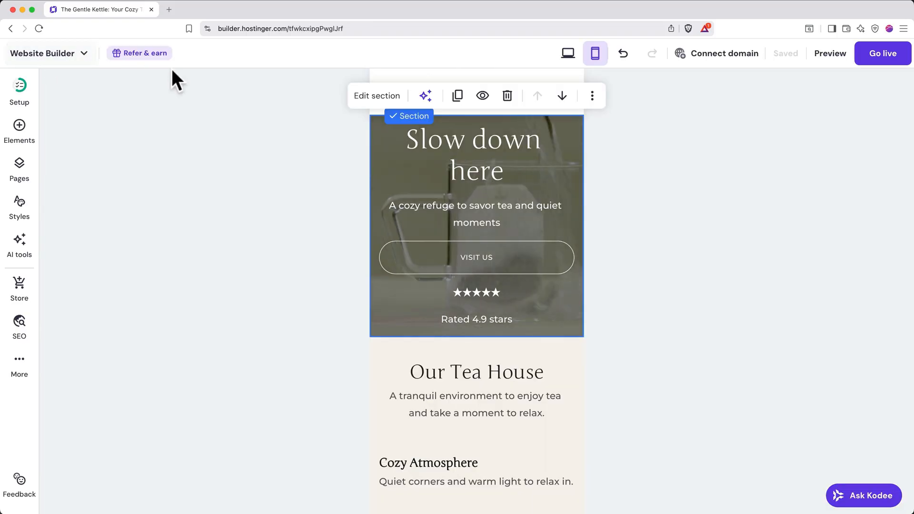
Switch back to the desktop layout and go to the contact form in the Visit page's Contact Us section.
left_click(568, 54)
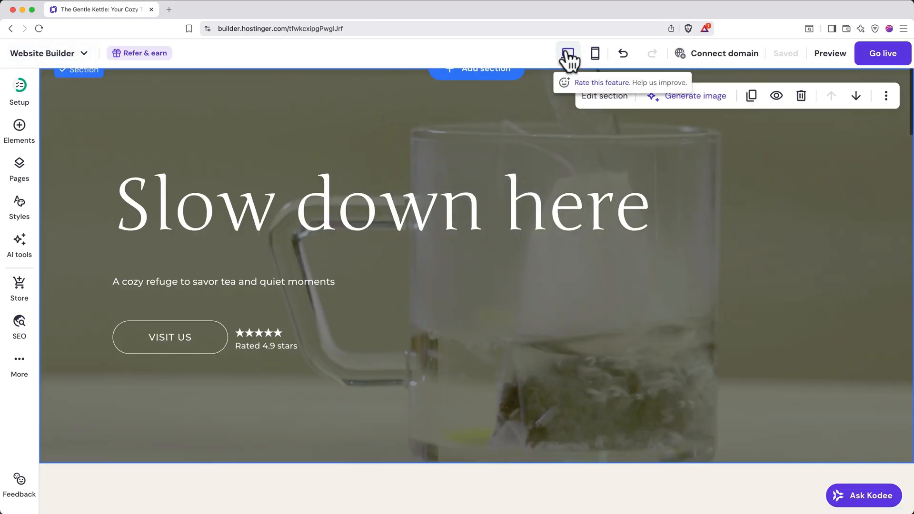
scroll(576, 158, "up", 3)
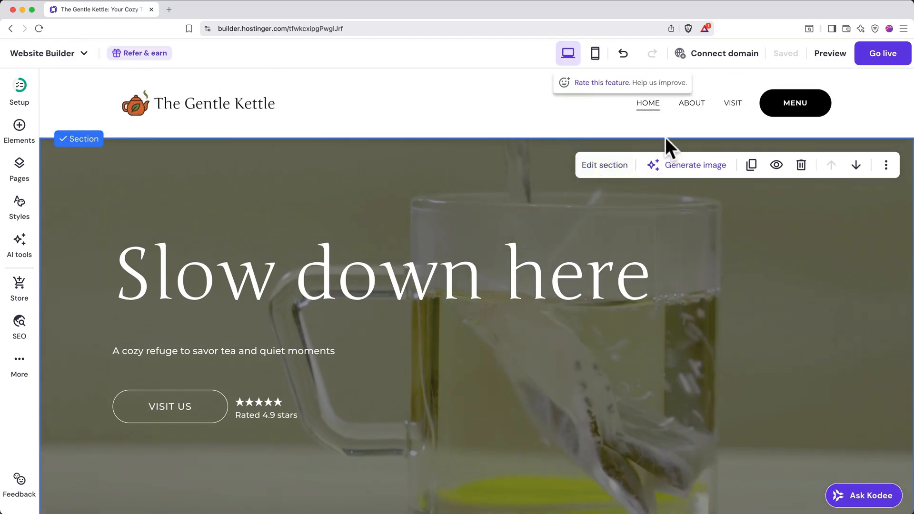
left_click(733, 103)
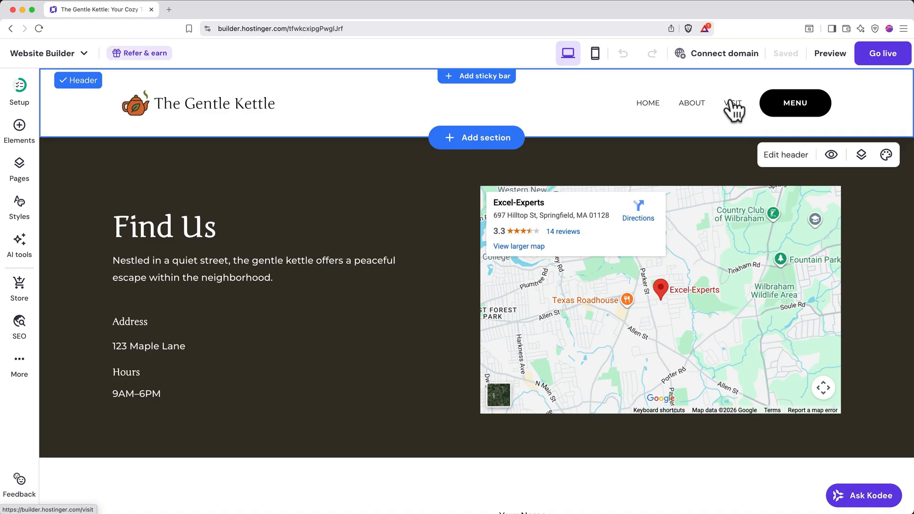
scroll(430, 306, "down", 3)
scroll(430, 306, "down", 5)
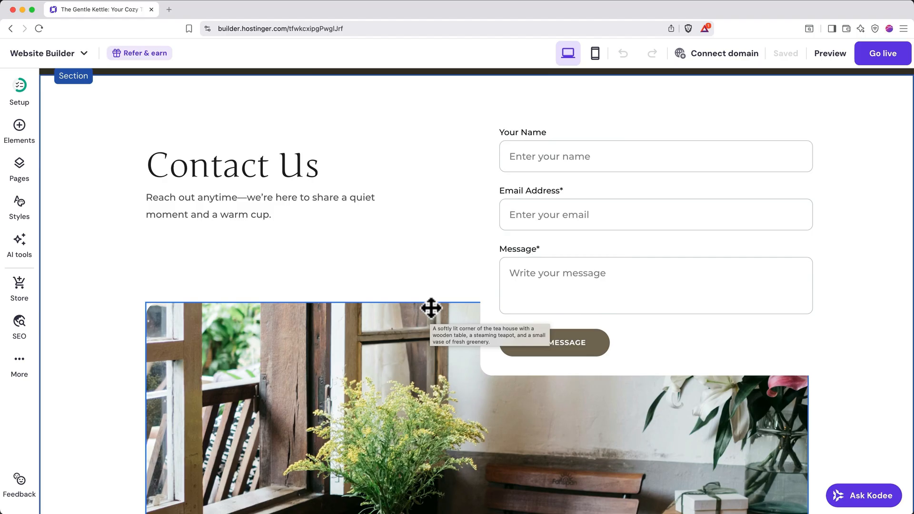
Delete the Contact Us section with the contact form and tea house photo from the Visit page.
scroll(431, 238, "up", 2)
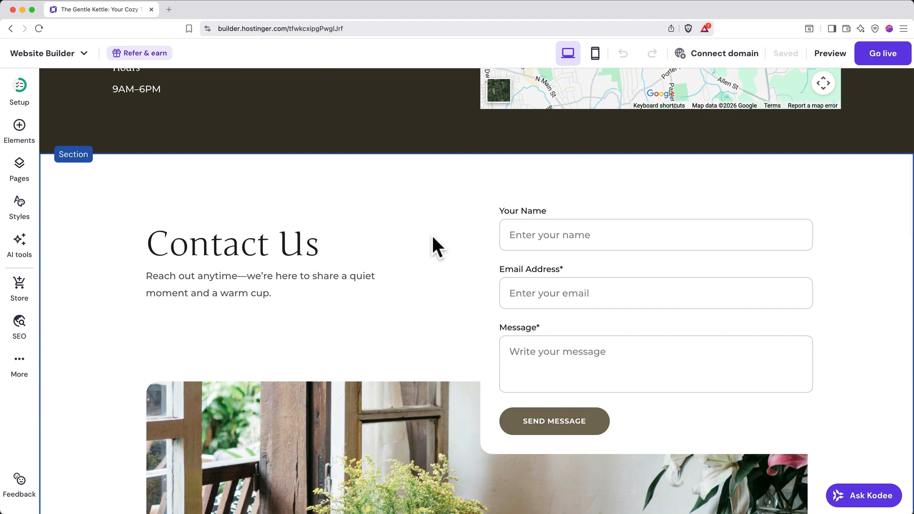
left_click(418, 193)
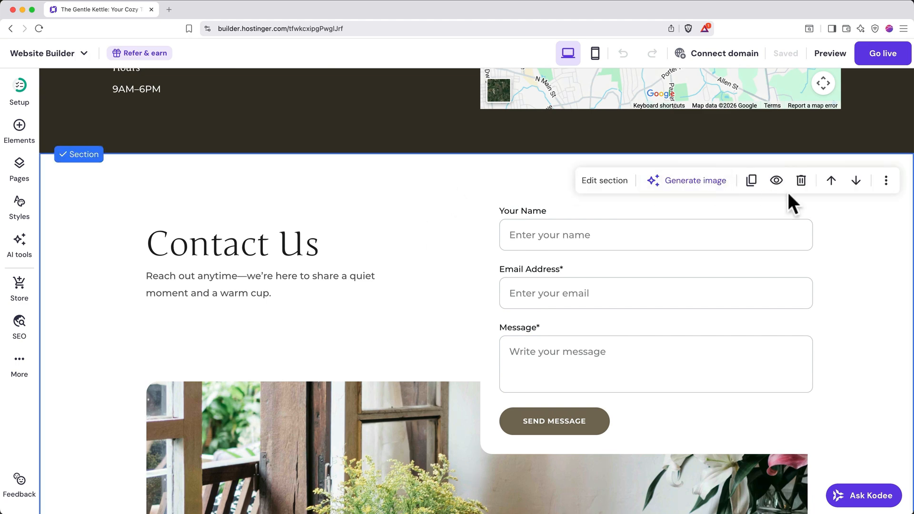
left_click(801, 183)
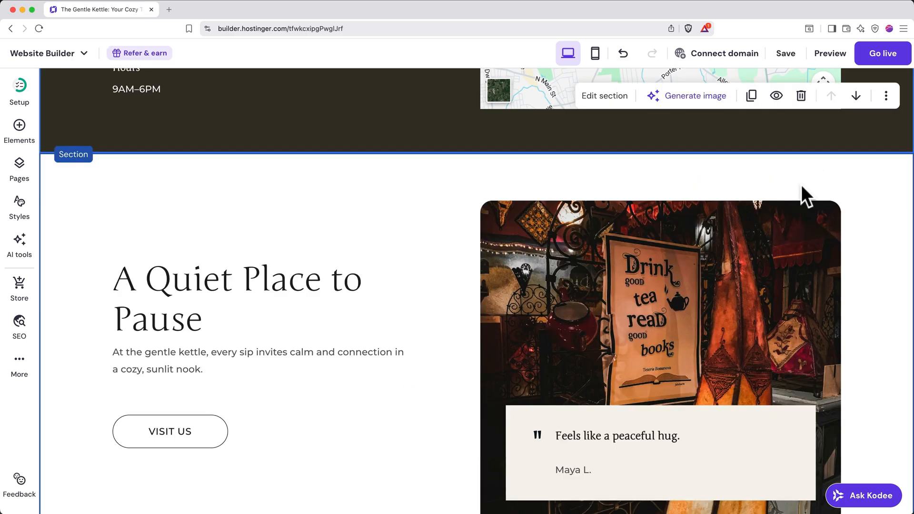
Add a Contact page from the centred contact form template, keeping the name Contact and the URL contact.
left_click(22, 175)
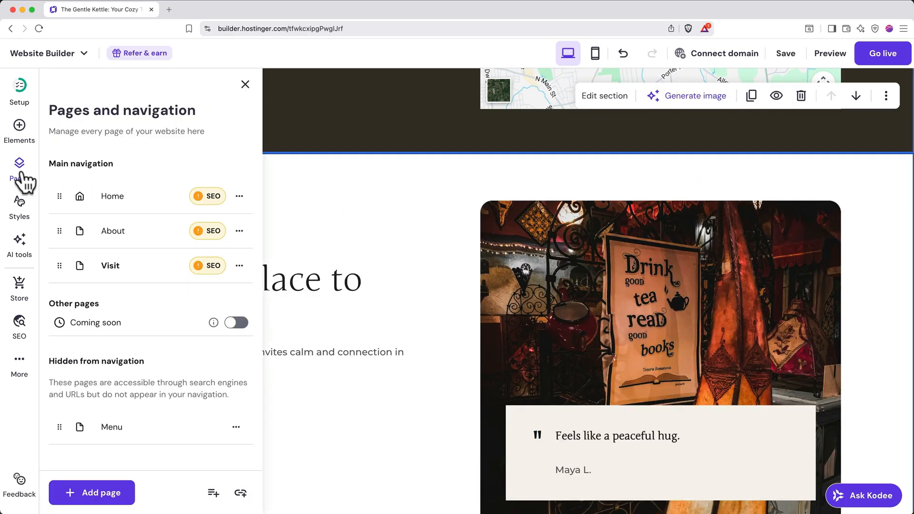
left_click(95, 487)
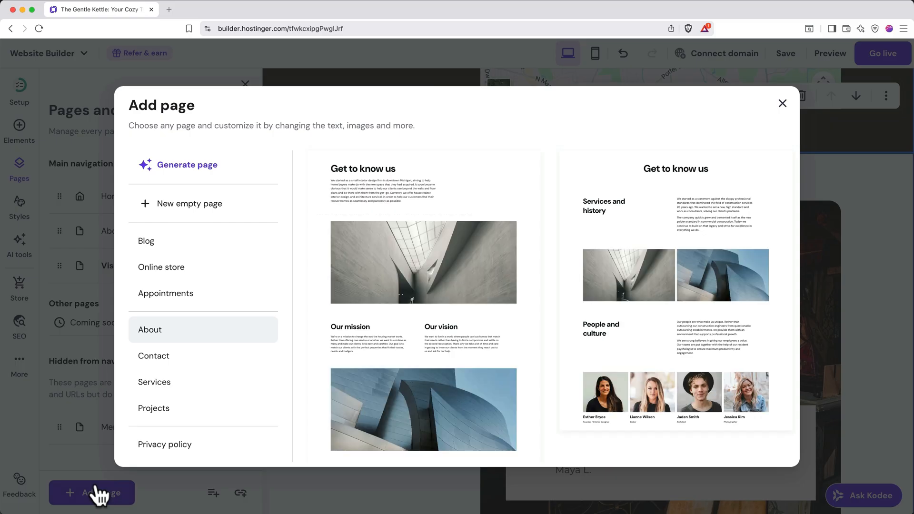
left_click(188, 360)
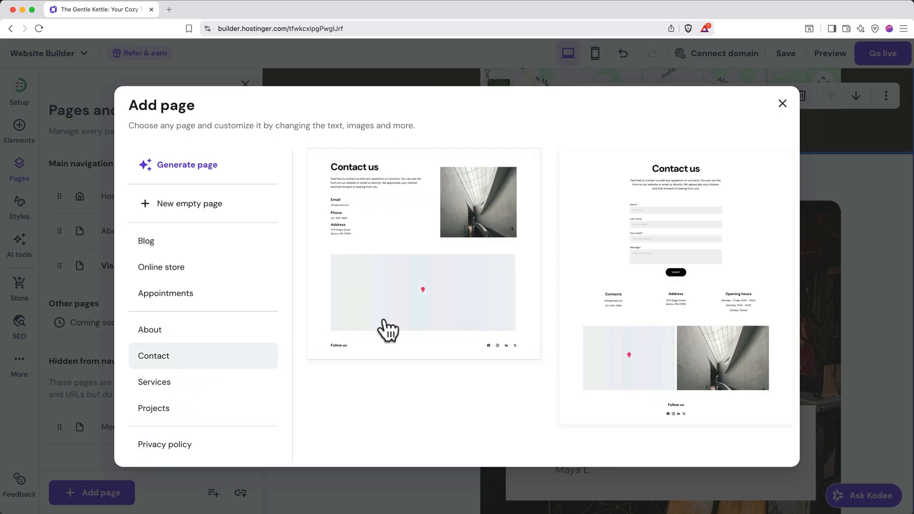
left_click(603, 283)
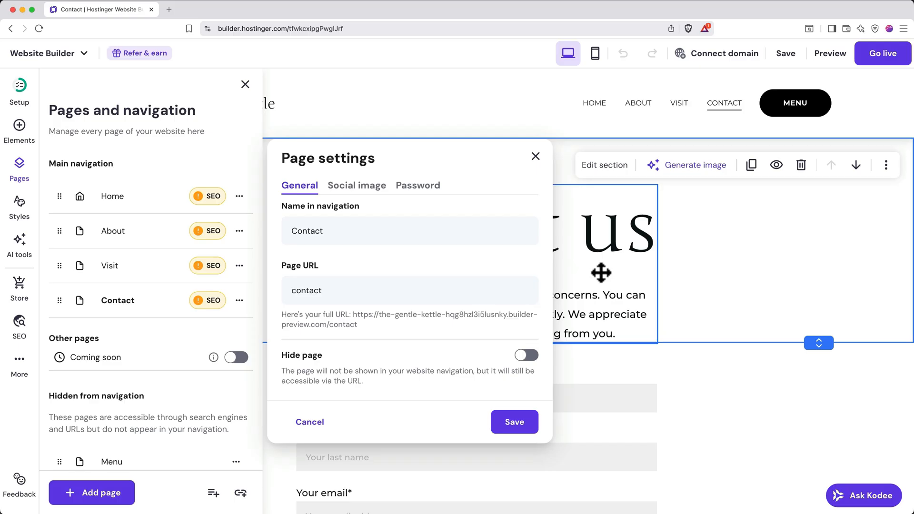
left_click(519, 421)
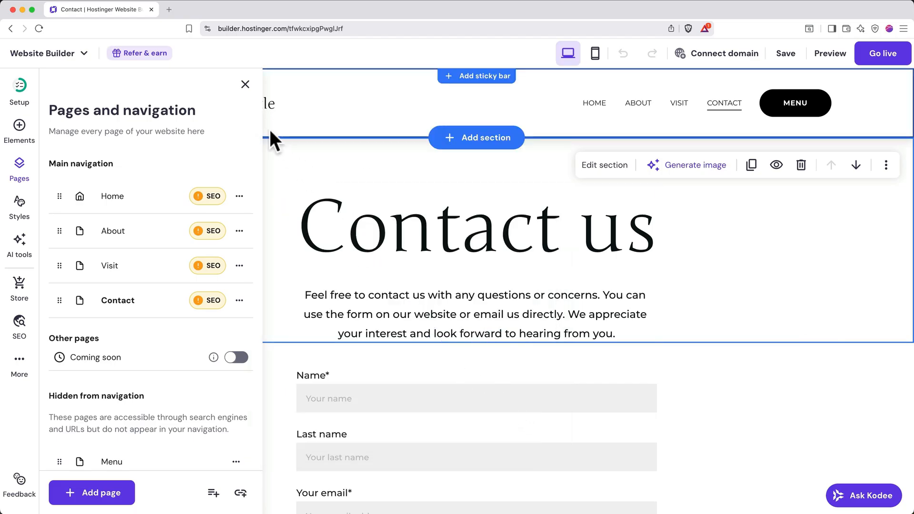
left_click(245, 85)
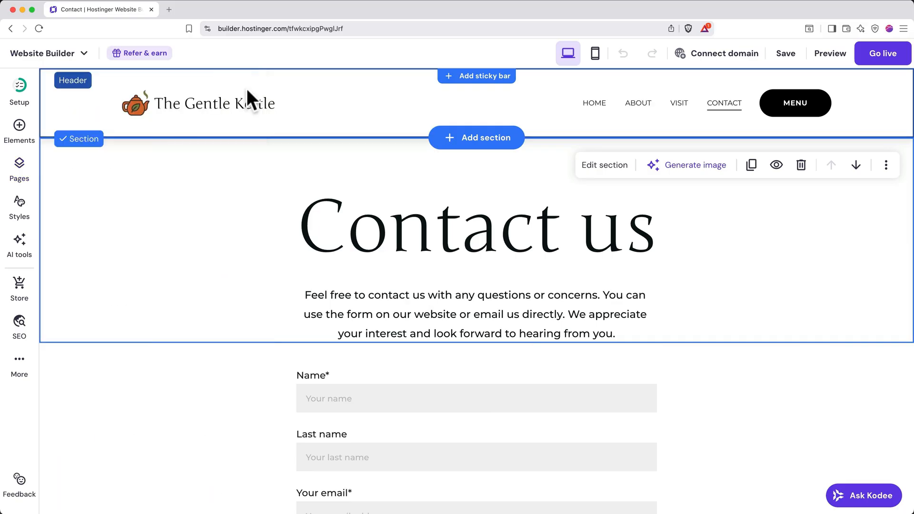
Open the new page's contact form settings and review the form name and the submission notification email.
scroll(206, 386, "down", 5)
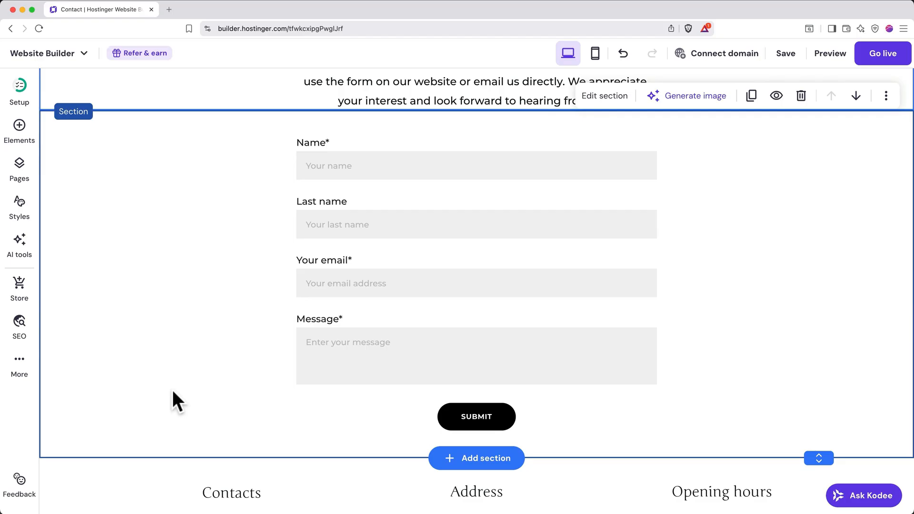
left_click(365, 256)
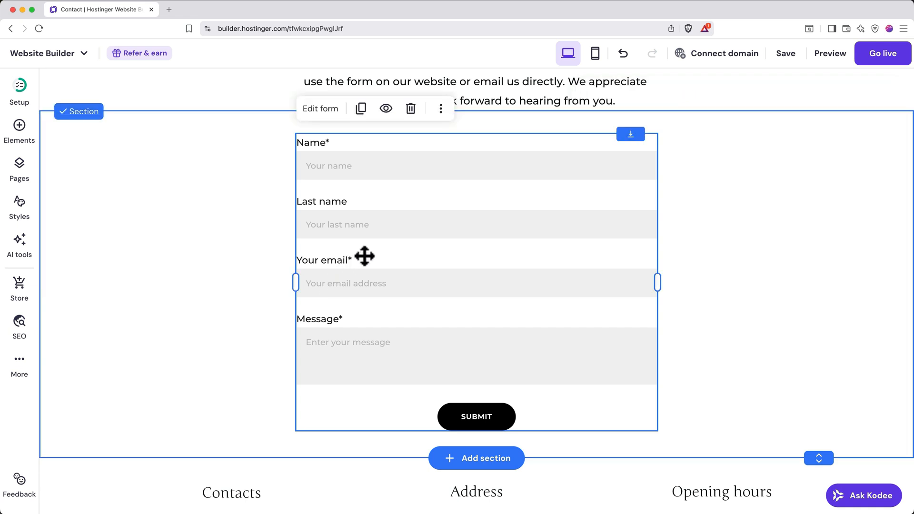
left_click(332, 108)
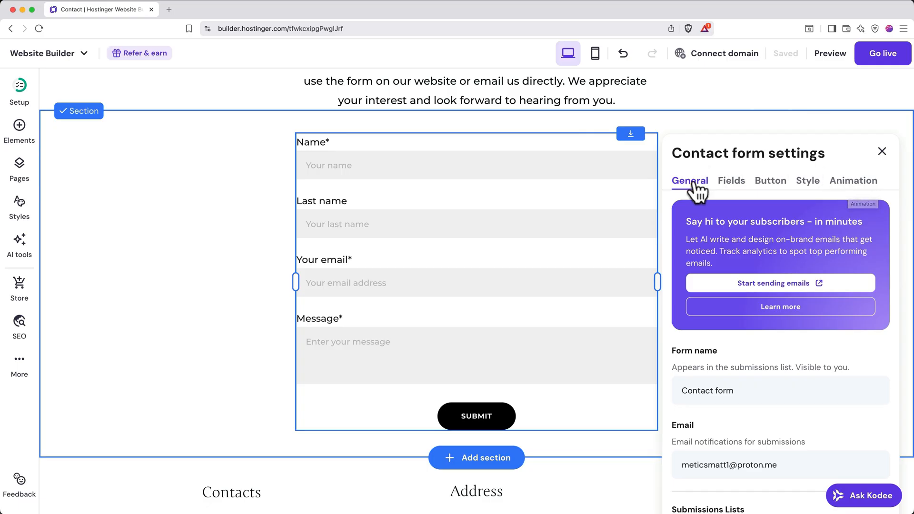
scroll(700, 191, "down", 5)
scroll(698, 190, "down", 1)
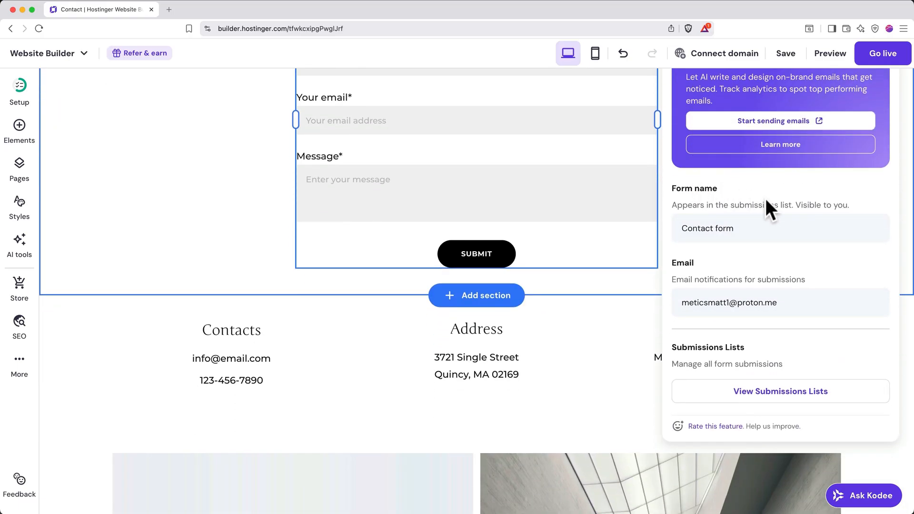
left_click(775, 228)
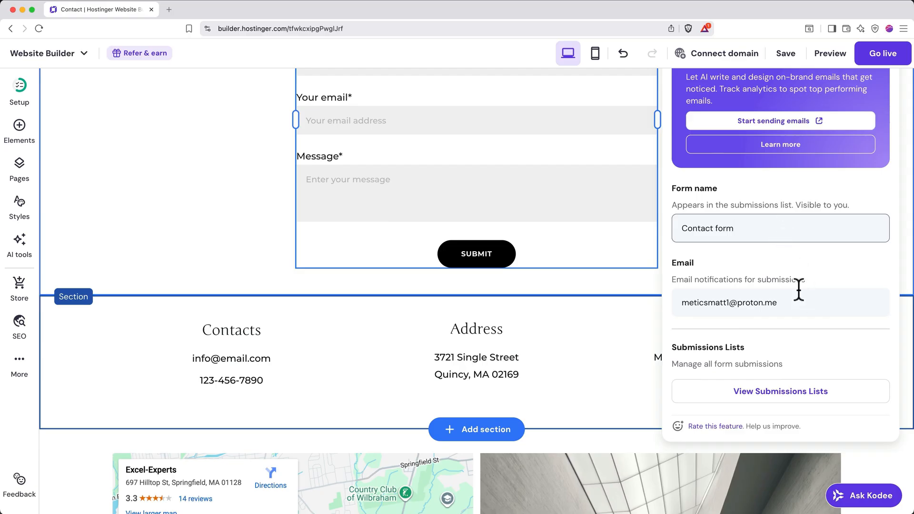
left_click(798, 300)
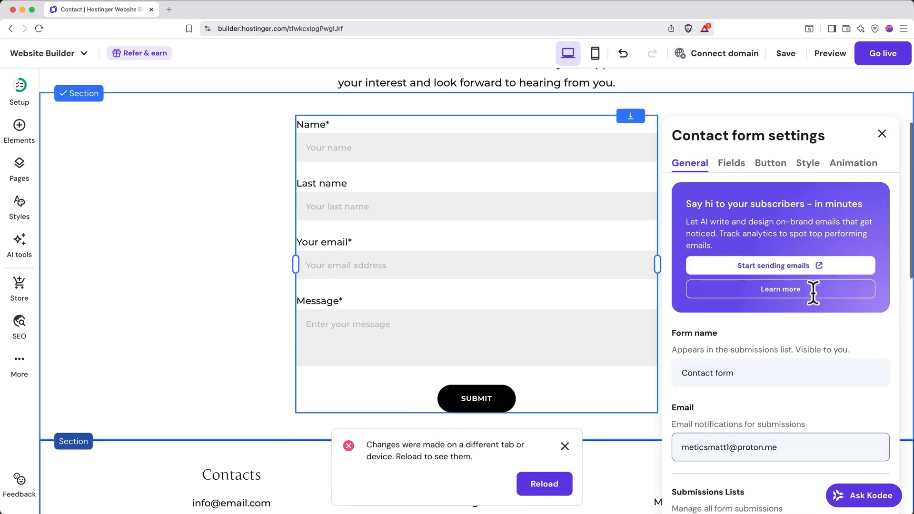
Add a Short answer field to the contact form and place it between Last name and Your email.
left_click(732, 167)
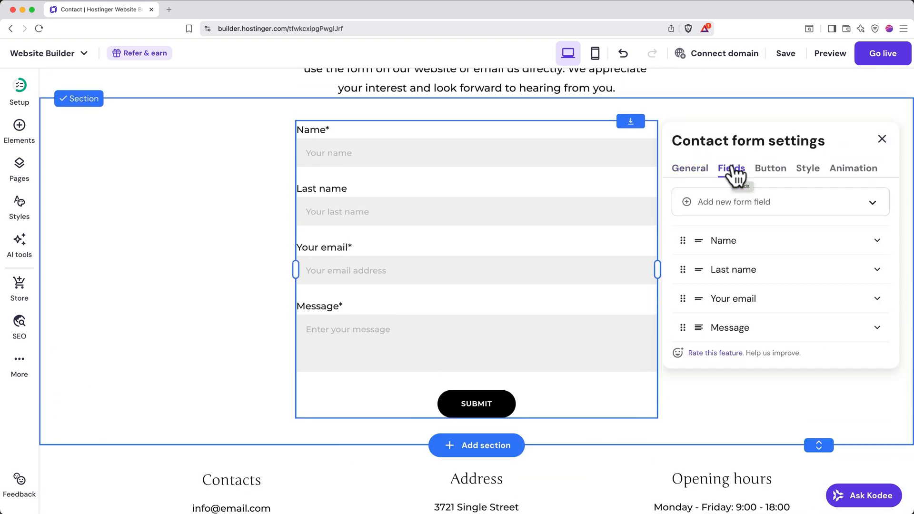
left_click(760, 207)
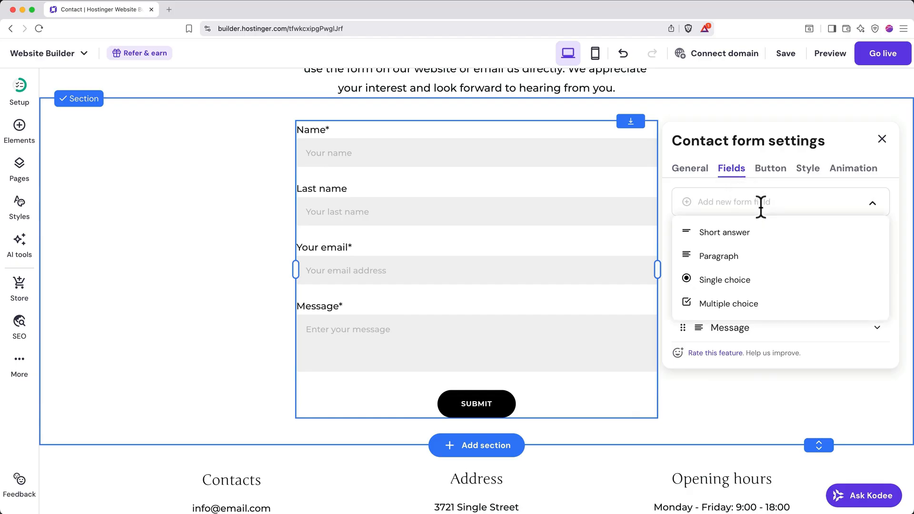
left_click(740, 235)
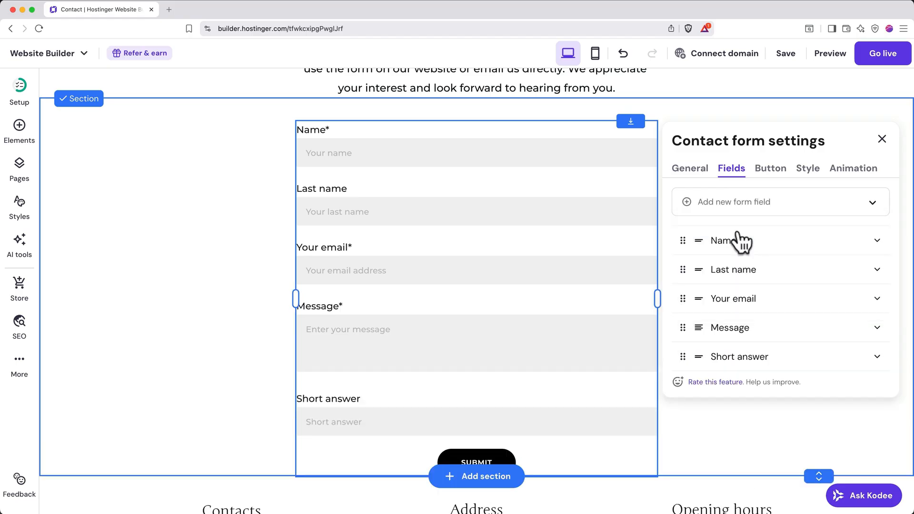
left_click_drag(683, 355, 682, 295)
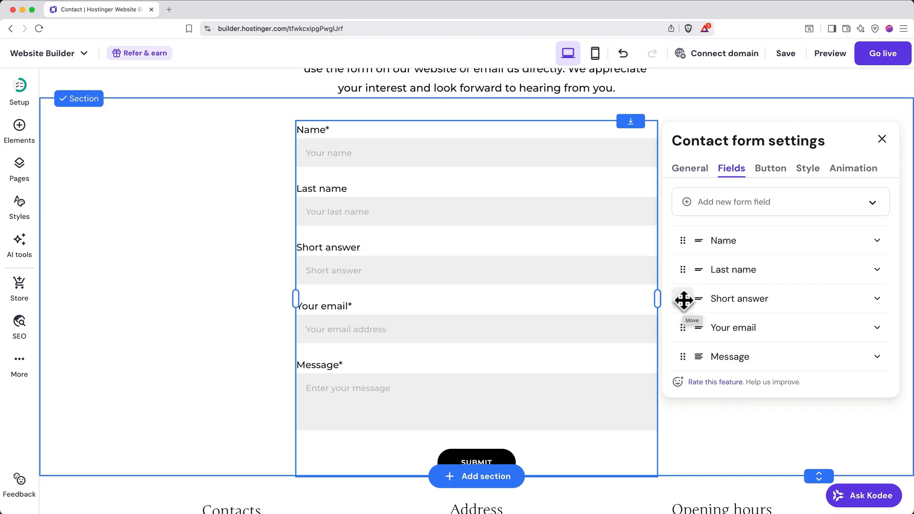
Label the new short answer field Phone and enter a sample phone number as its placeholder text.
left_click(877, 300)
scroll(813, 322, "down", 3)
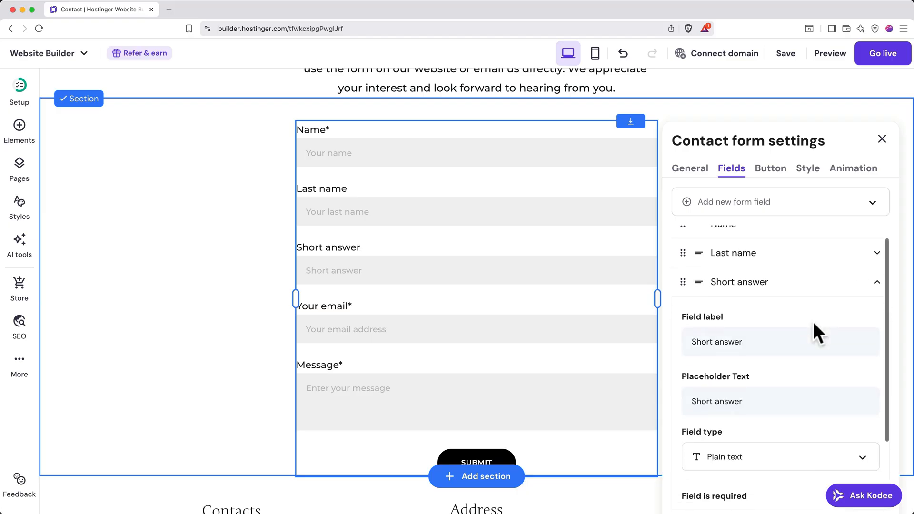
triple_click(776, 298)
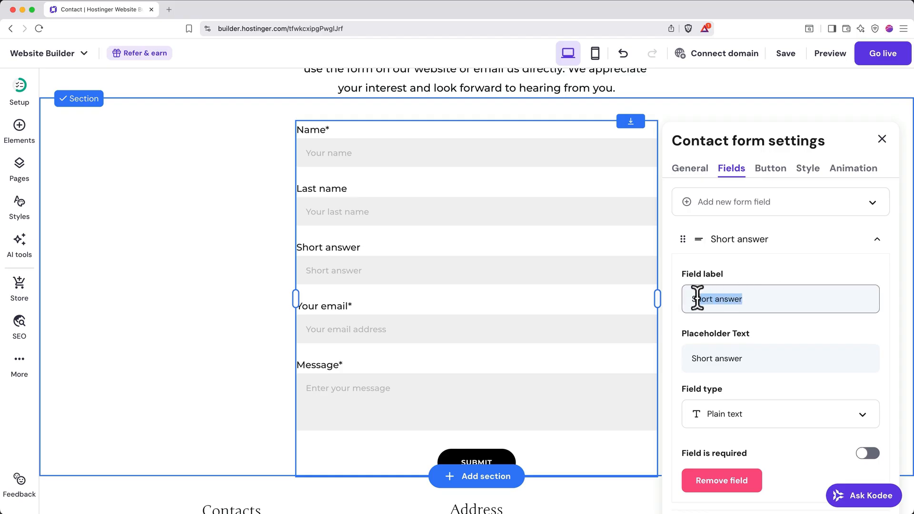
type("Phone")
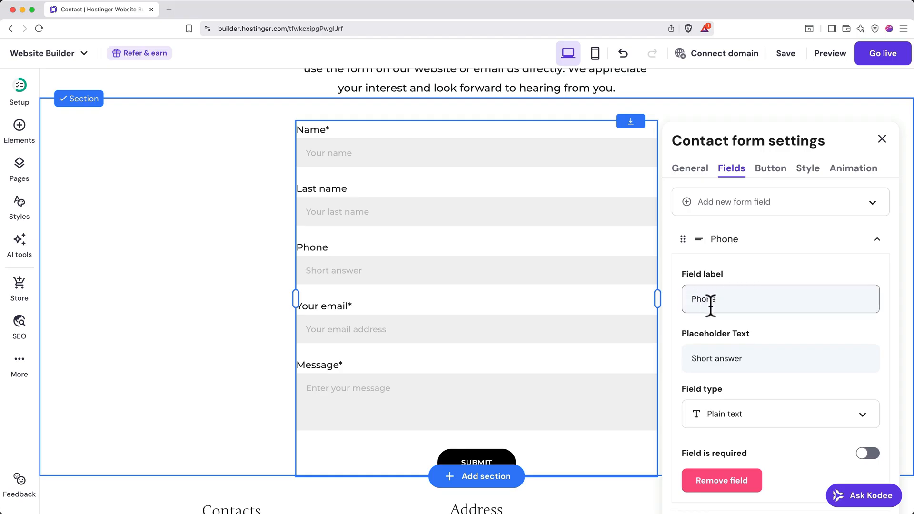
scroll(727, 345, "down", 1)
left_click(754, 332)
left_click_drag(755, 332, 691, 331)
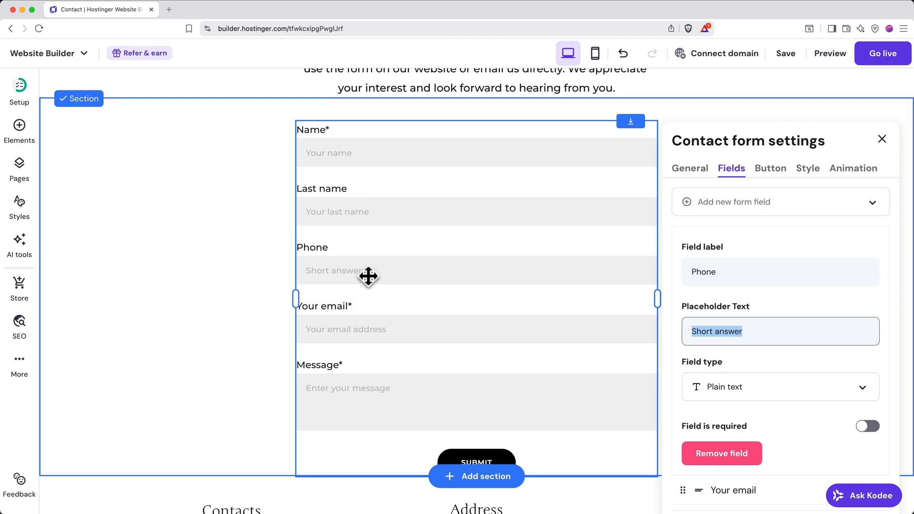
type("123-456-7890")
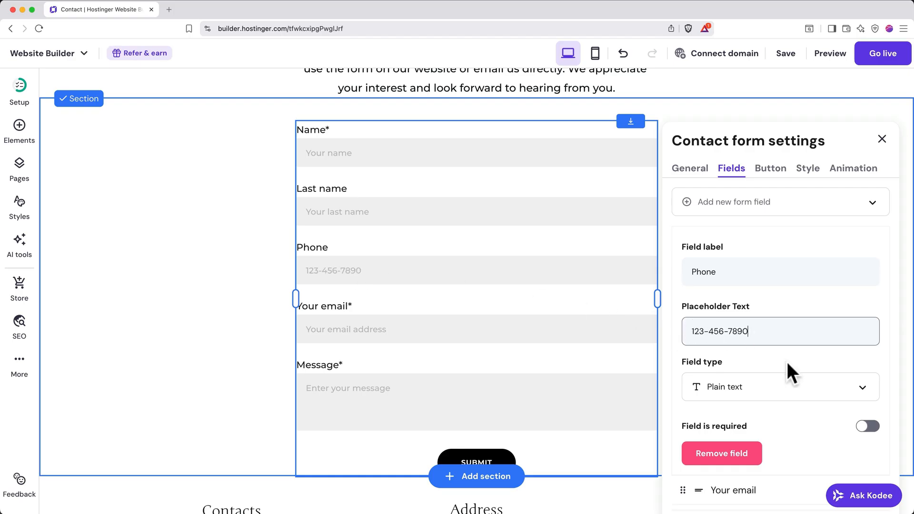
Set the Phone field's type to Phone and toggle its required setting off and back on.
scroll(786, 367, "down", 1)
left_click(787, 364)
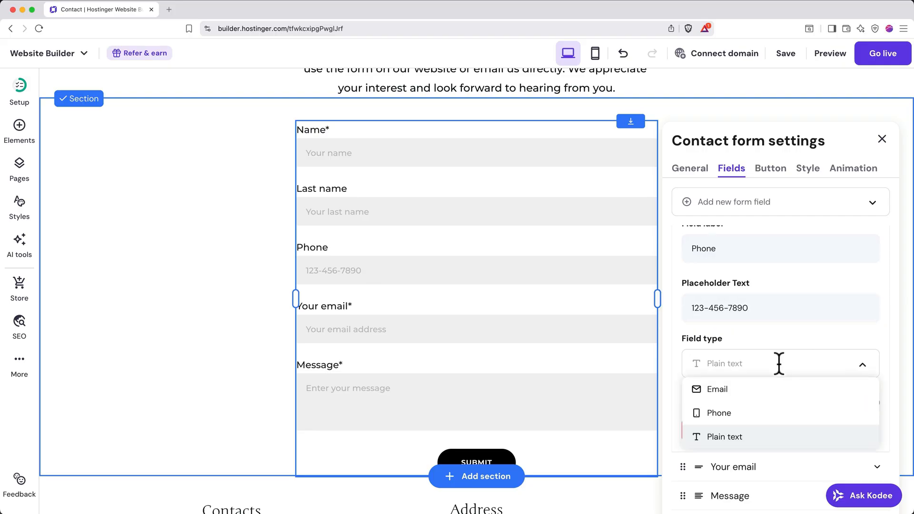
left_click(736, 412)
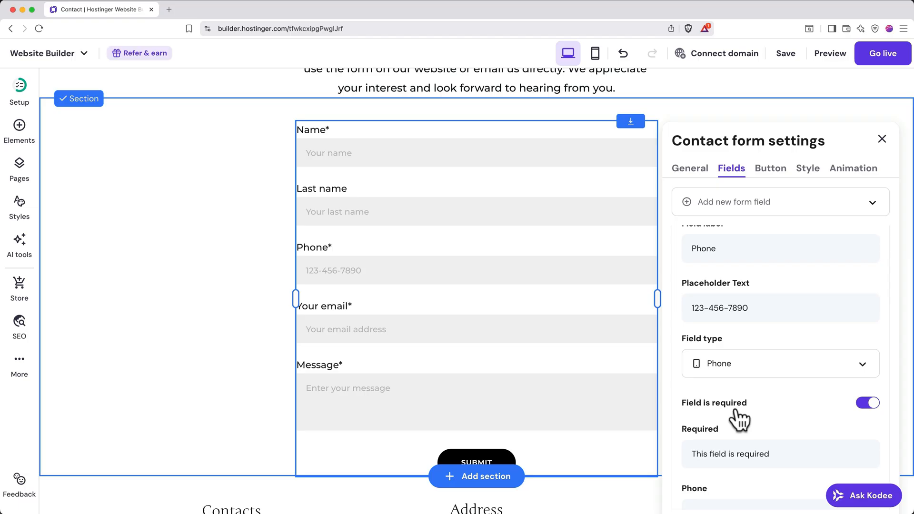
left_click(869, 403)
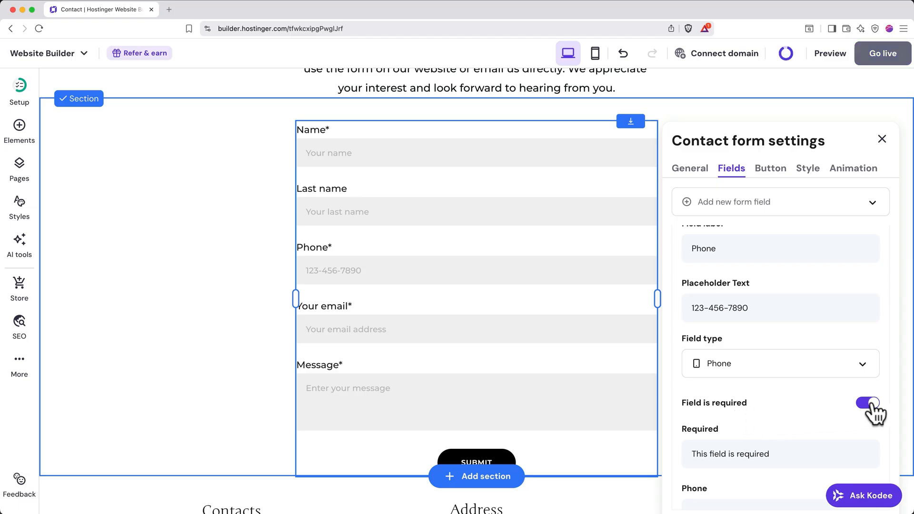
left_click(869, 403)
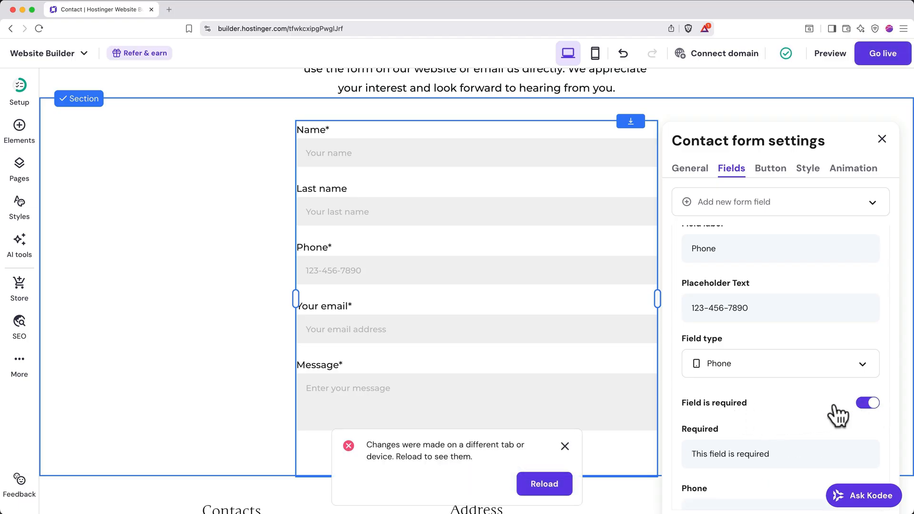
Remove the Phone field from the contact form and dismiss the reload notice.
scroll(815, 414, "down", 5)
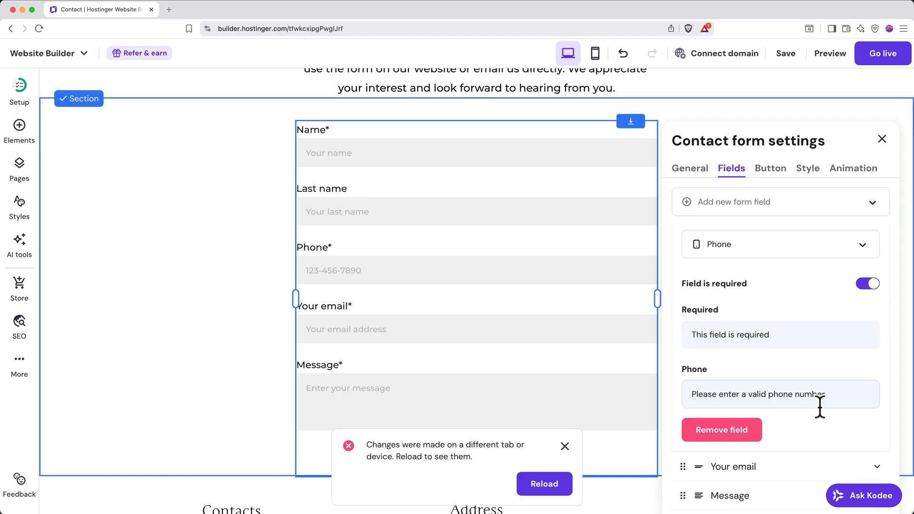
left_click(721, 430)
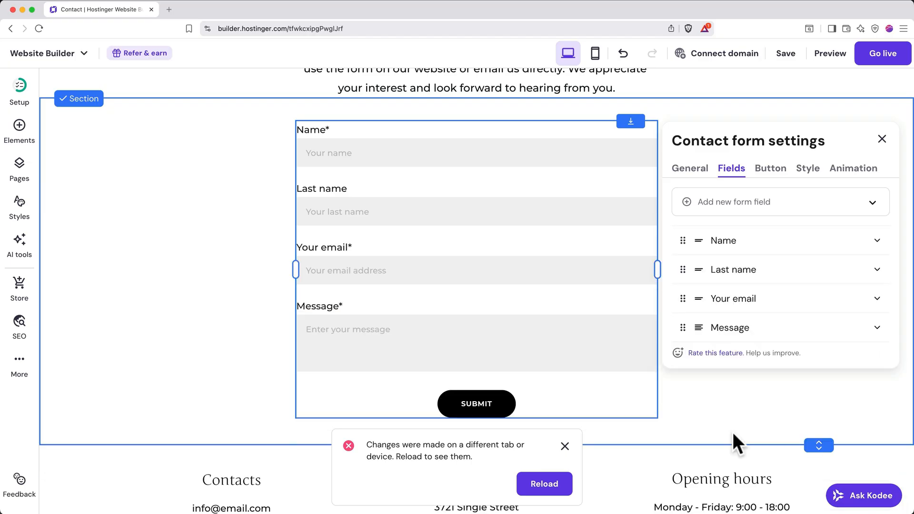
left_click(564, 448)
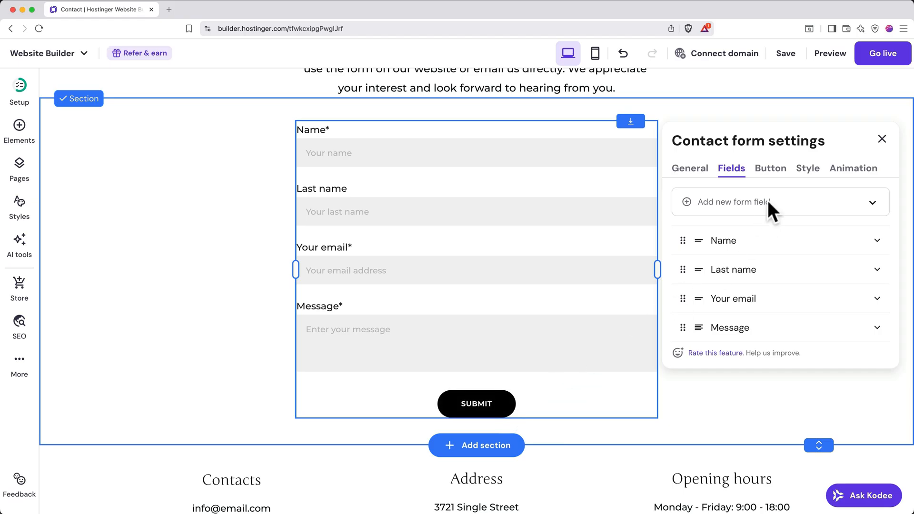
In the form's button settings, try Link to page as the submission action and switch back to Show message.
left_click(771, 170)
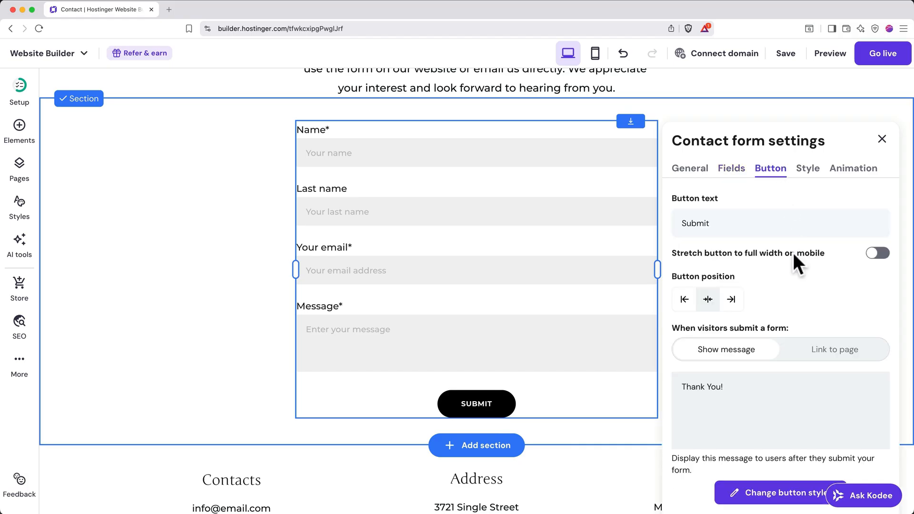
scroll(793, 253, "down", 2)
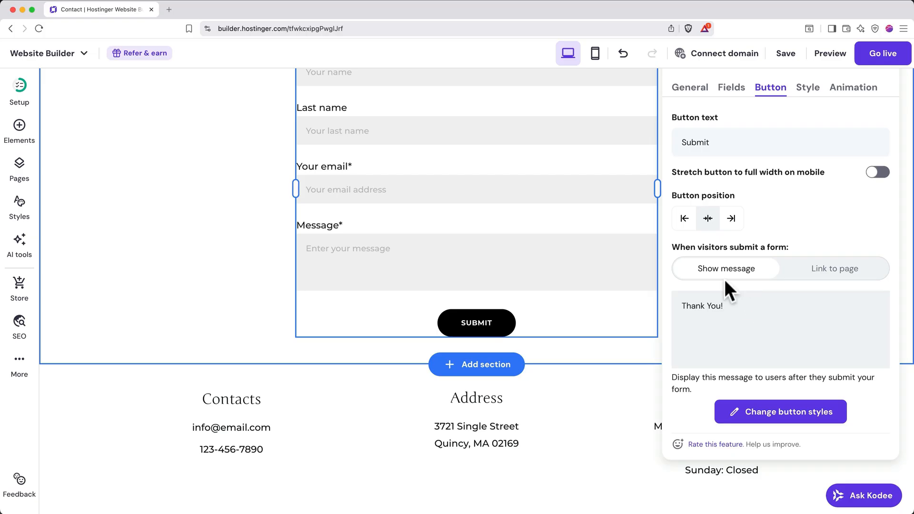
left_click(813, 269)
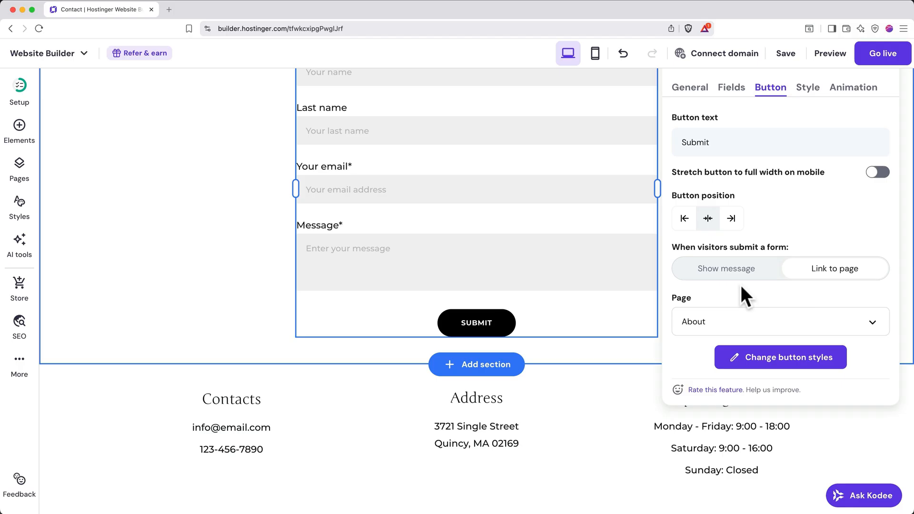
left_click(717, 274)
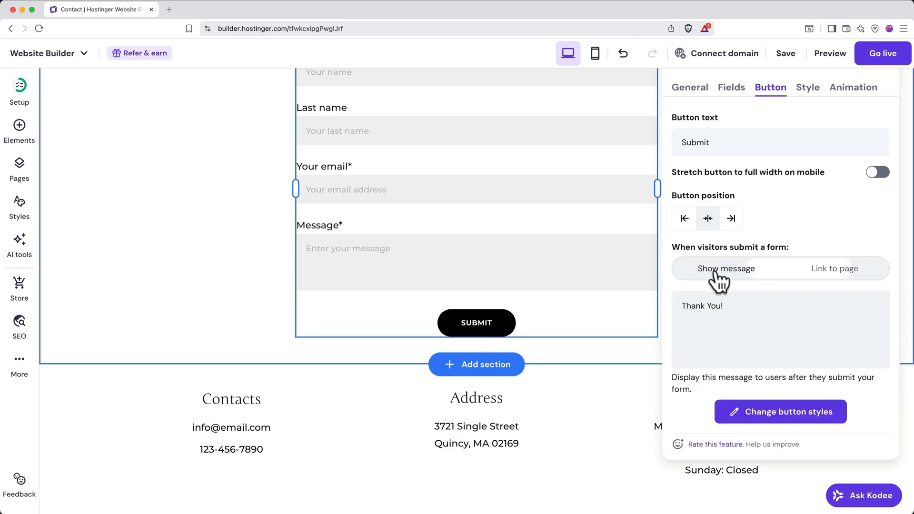
Change the label of the contact form's Name field to First Name.
left_click(764, 333)
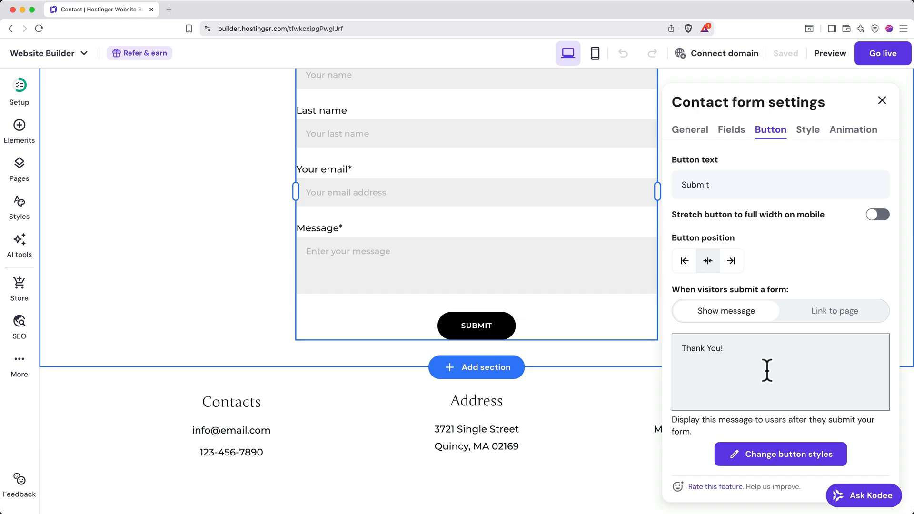
scroll(628, 203, "up", 3)
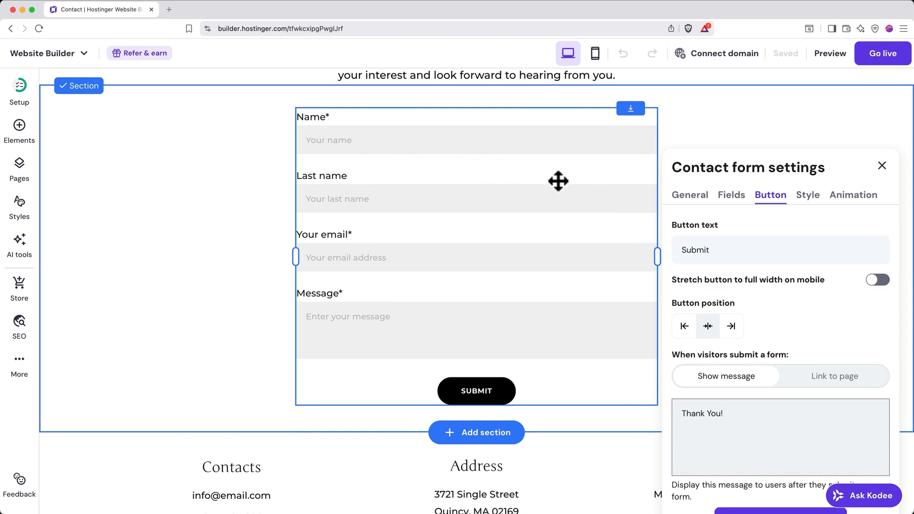
left_click(743, 196)
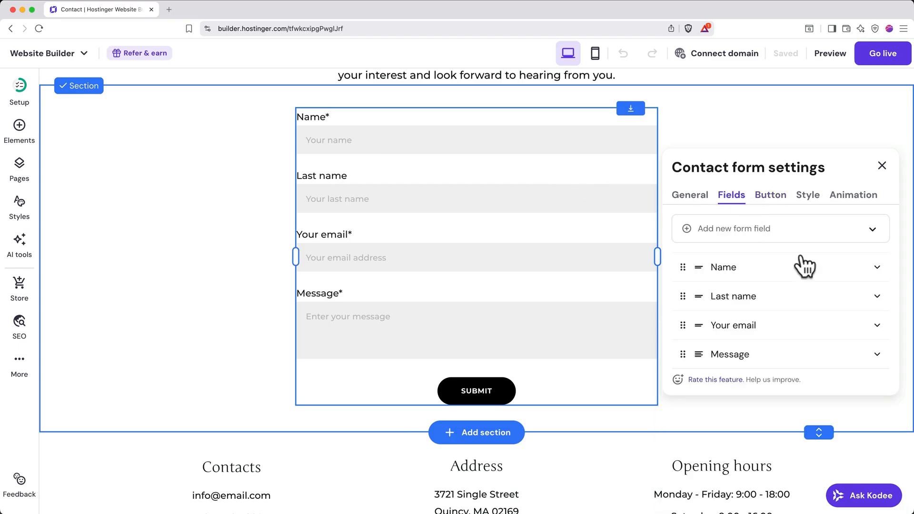
left_click(808, 268)
left_click(696, 324)
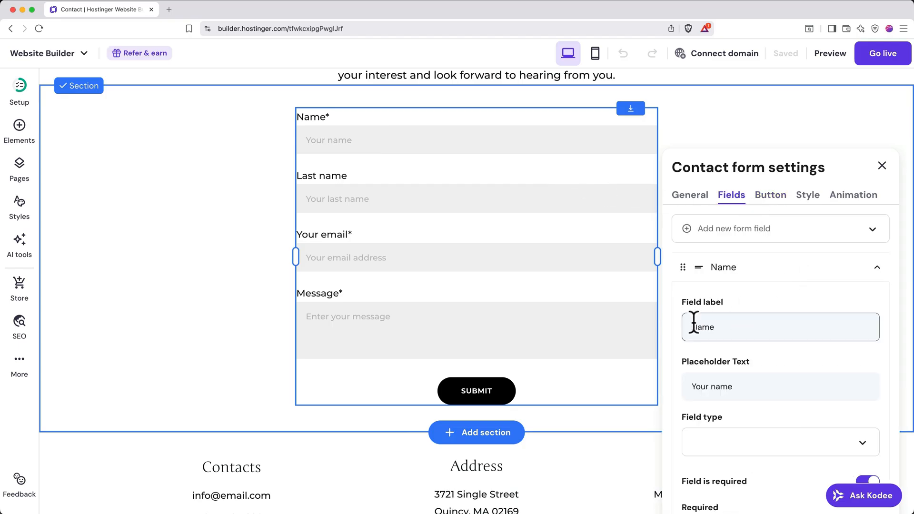
type("First")
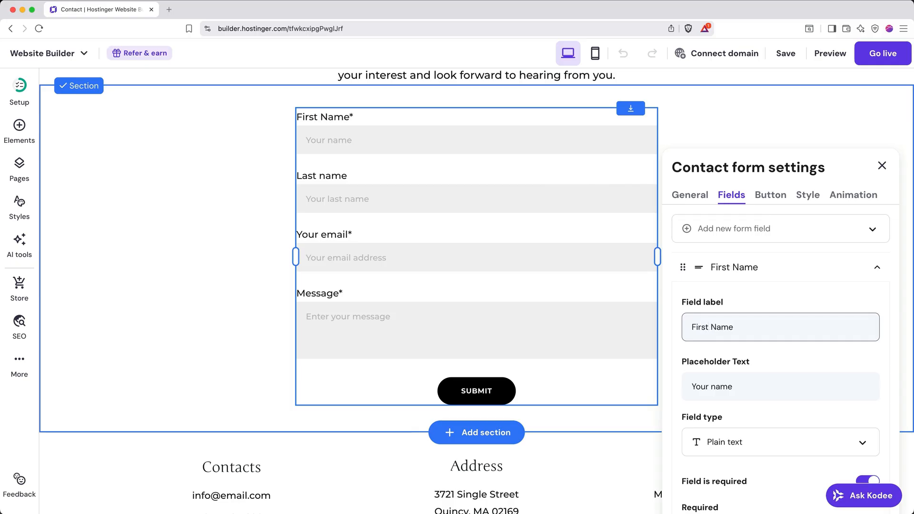
Set the First Name field's placeholder text to "Your first name", close the form settings and save the site.
left_click(709, 384)
type("first")
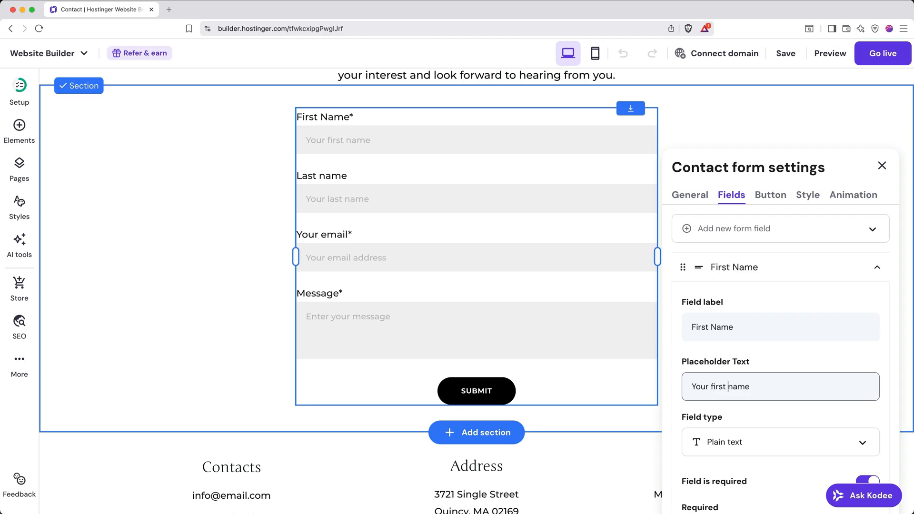
left_click(882, 165)
left_click(789, 55)
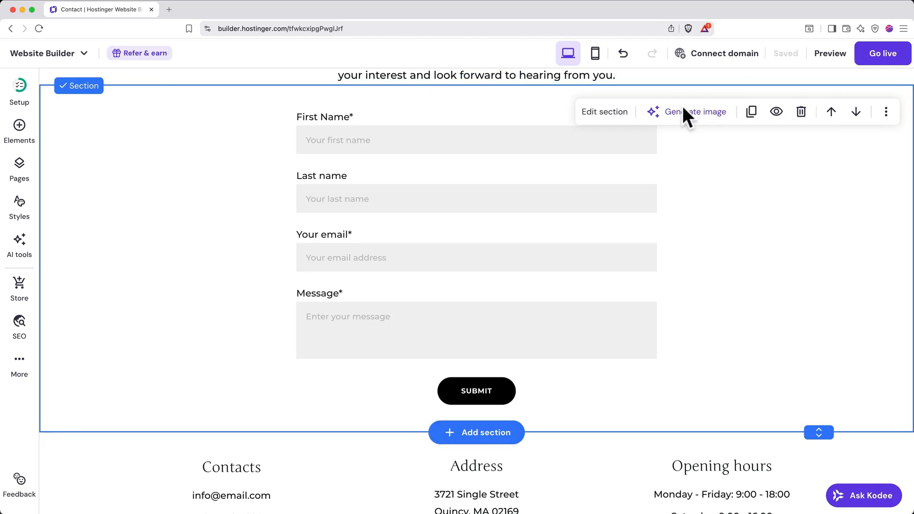
Open the site's form submissions and view the entries for the Subscribe form.
left_click(18, 366)
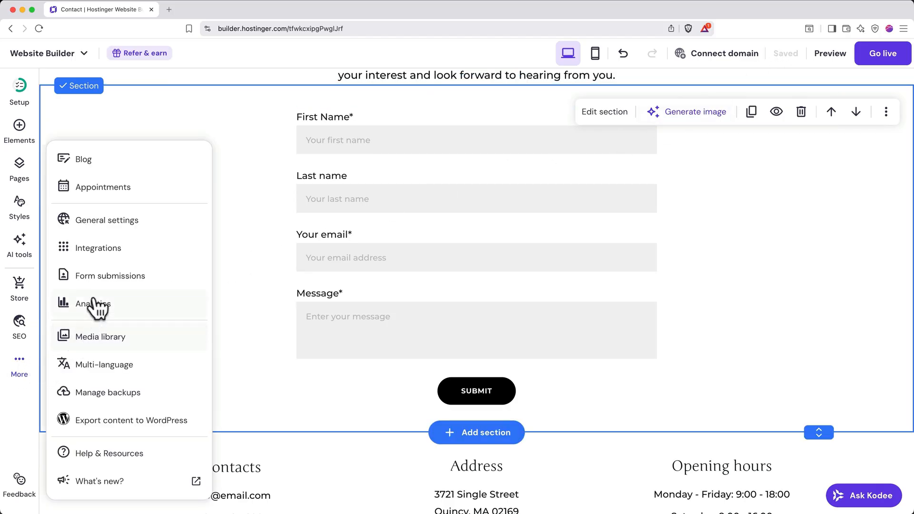
left_click(111, 276)
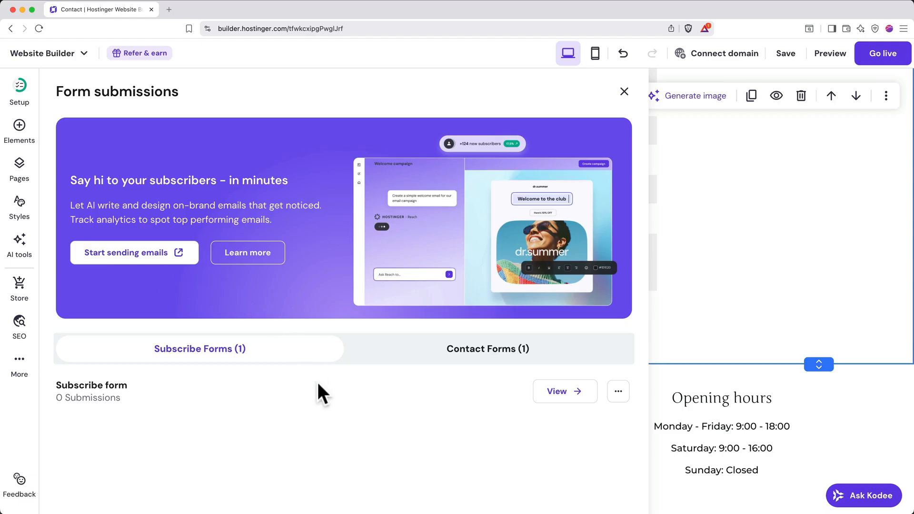
left_click(548, 393)
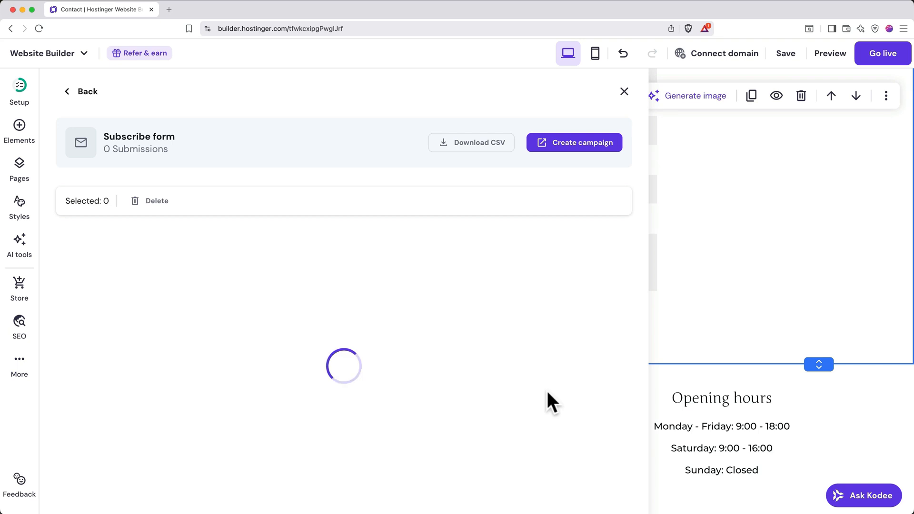
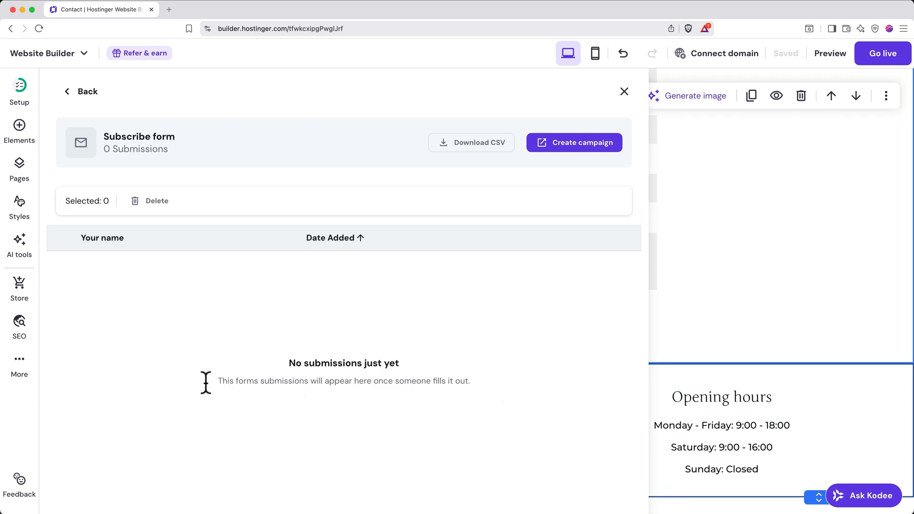
Add a blog to the website and look over the sample posts on the new Blog page.
left_click(19, 364)
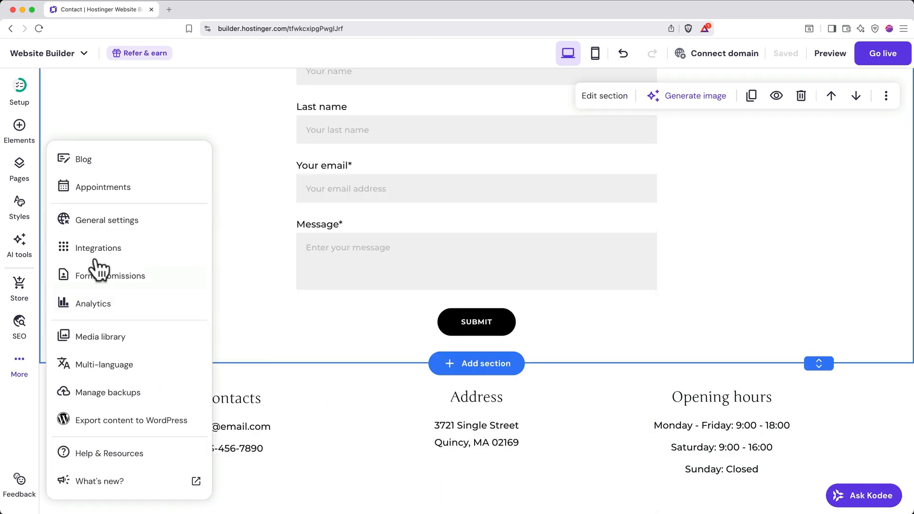
left_click(99, 165)
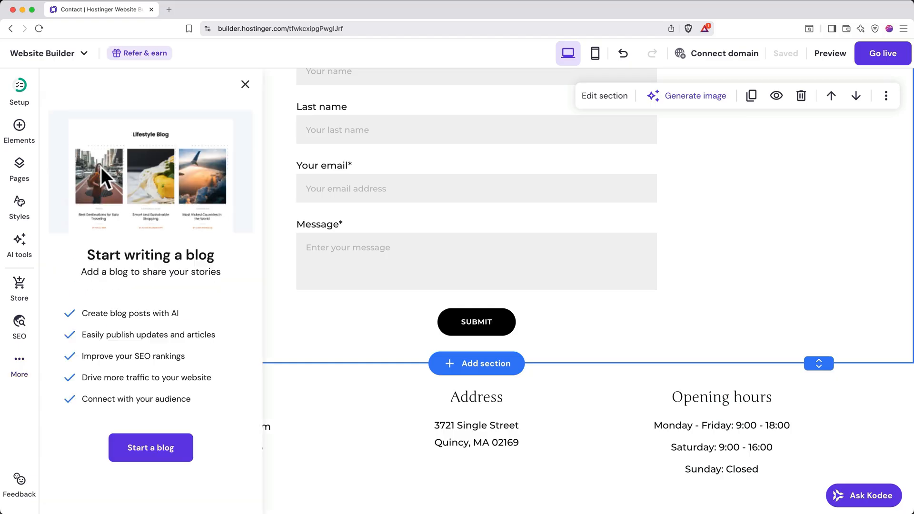
left_click(148, 450)
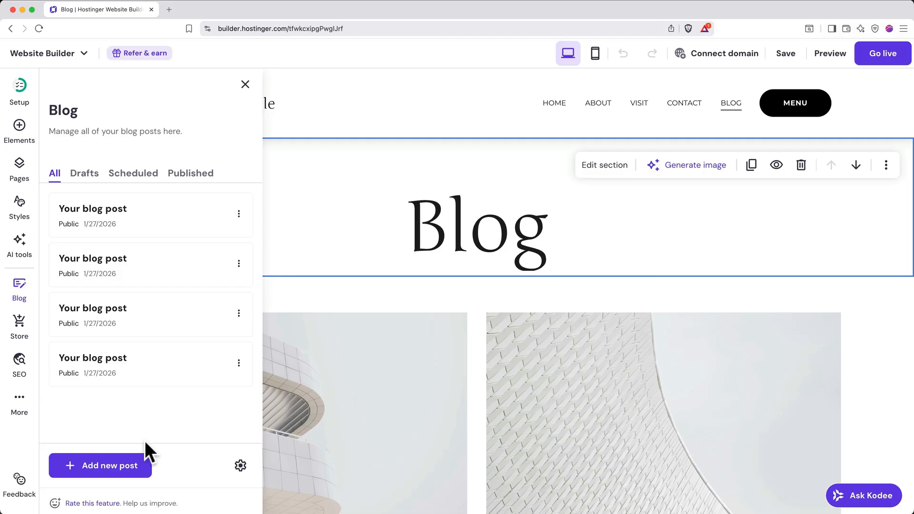
scroll(410, 417, "down", 4)
scroll(410, 418, "down", 7)
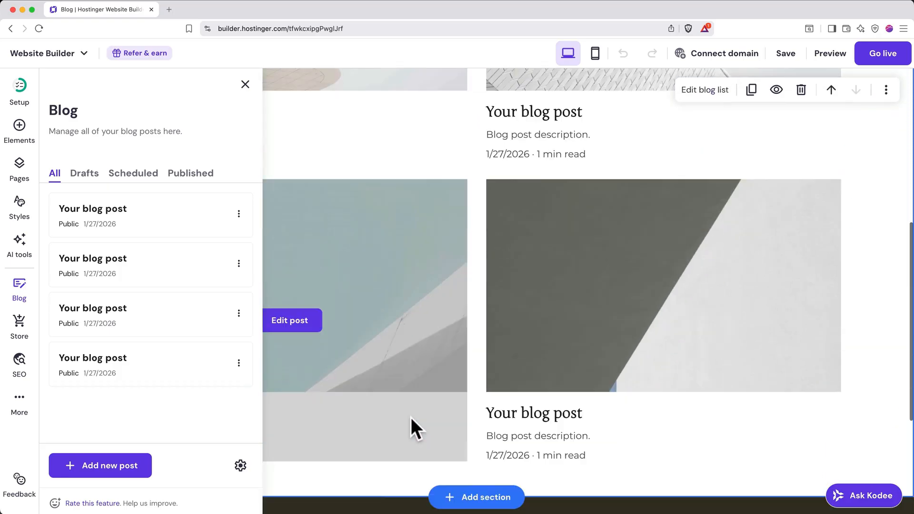
scroll(411, 418, "up", 11)
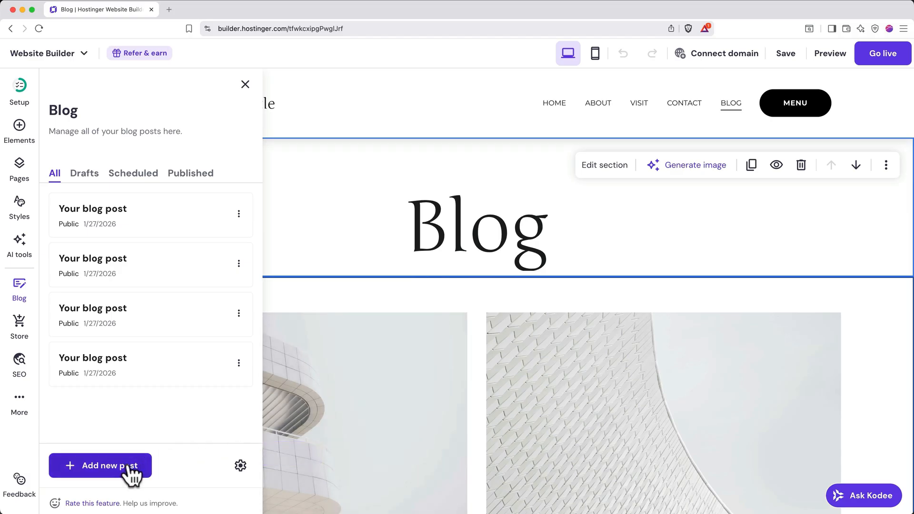
Start a new AI-written blog post with a Casual tone of voice and a length of 800-1000 words.
left_click(129, 471)
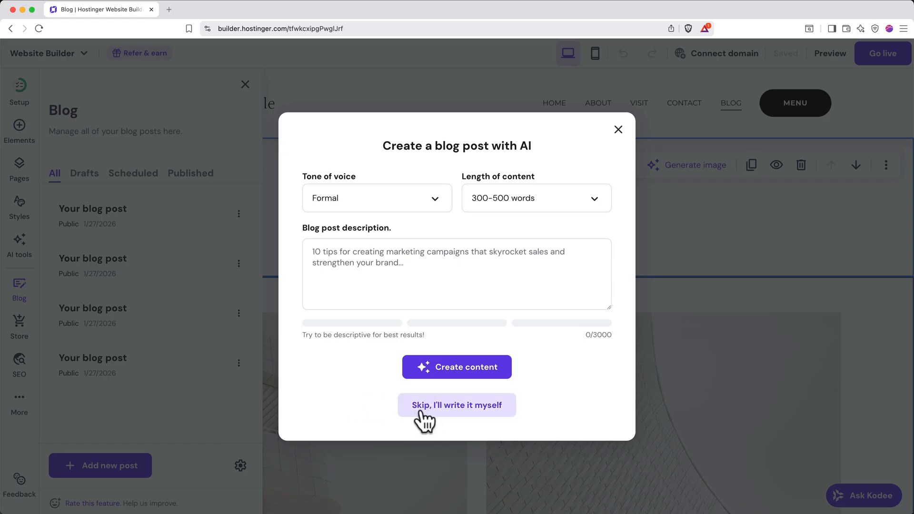
left_click(406, 203)
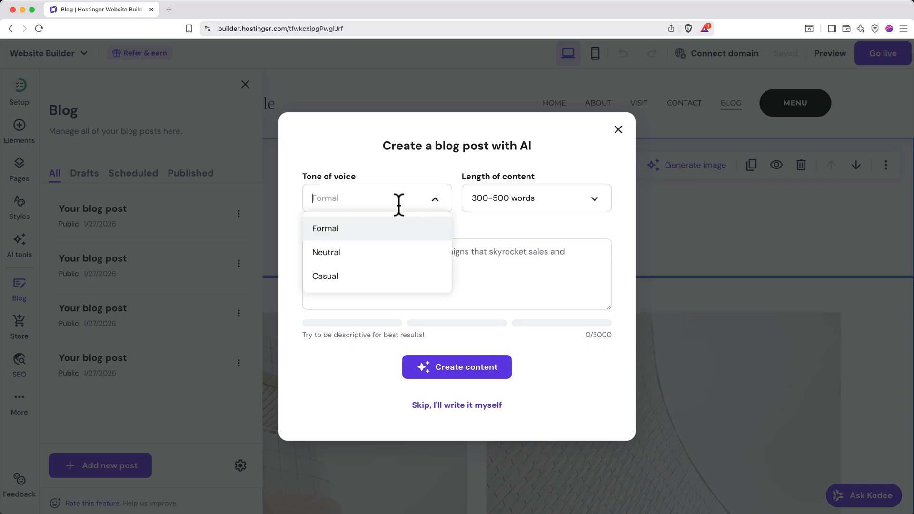
left_click(361, 276)
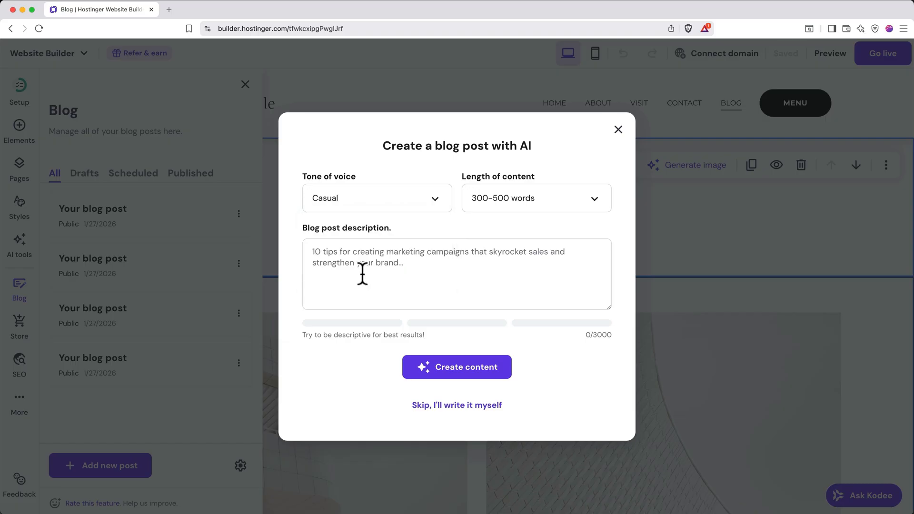
left_click(550, 199)
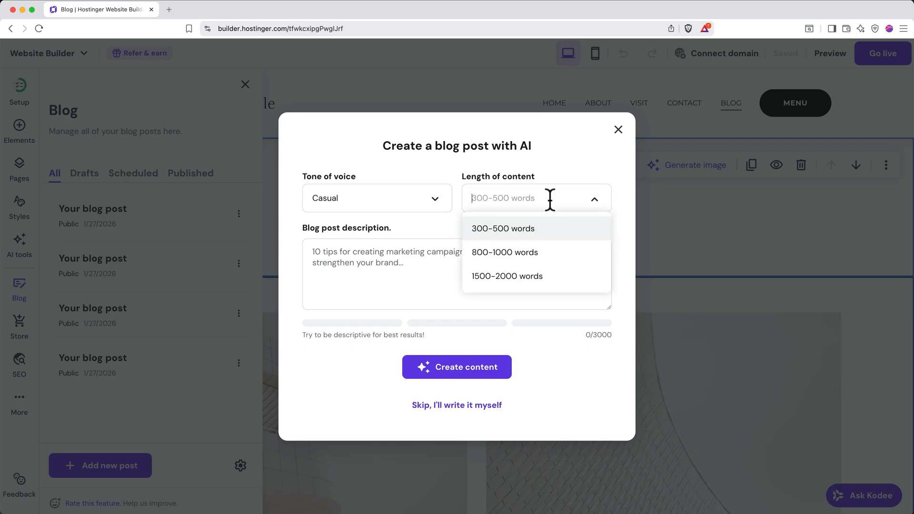
left_click(513, 258)
Describe the post as "Write a blog post about how to brew the perfect cup of loose leaf tea." and generate its content.
left_click(417, 267)
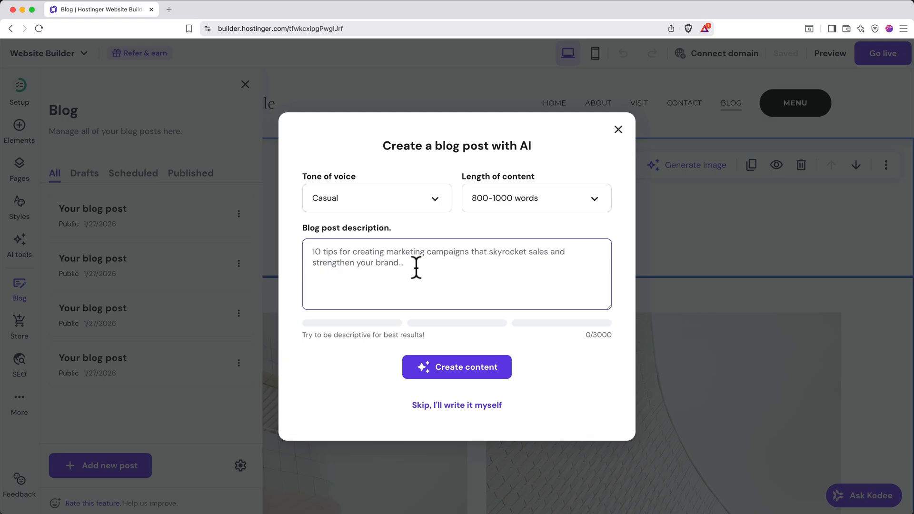
type("Write a blog post abou")
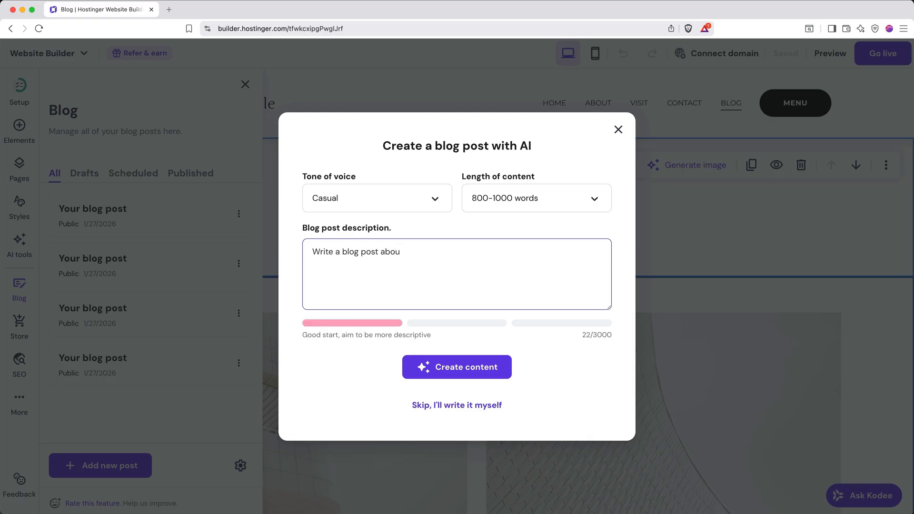
type("t how to brew the perfect cup of loo")
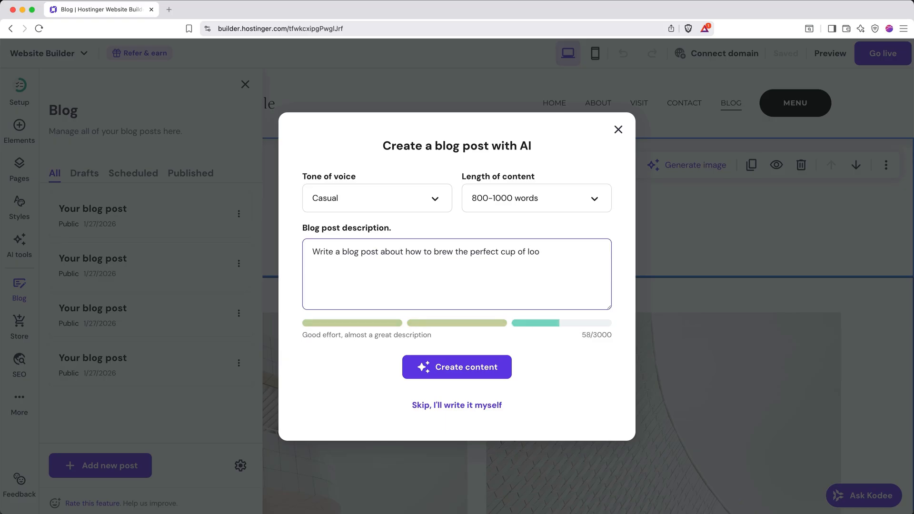
type("se leaf tea.")
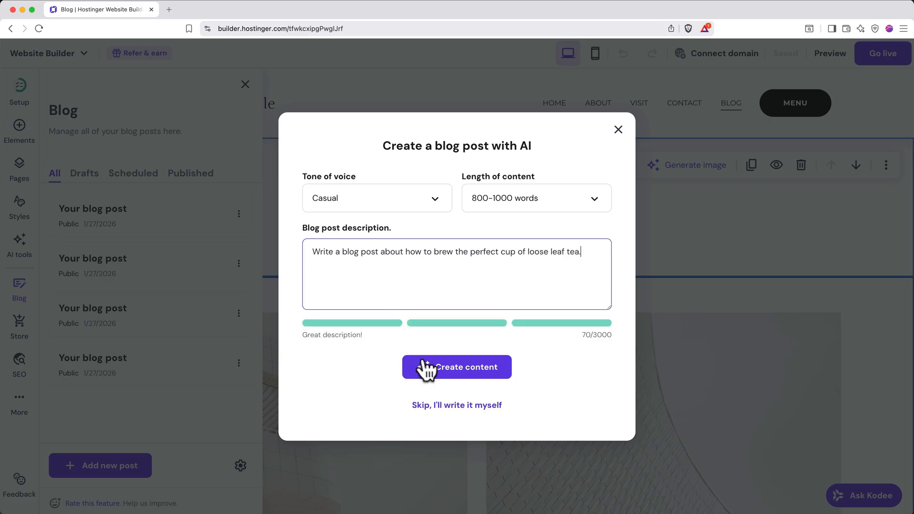
left_click(434, 372)
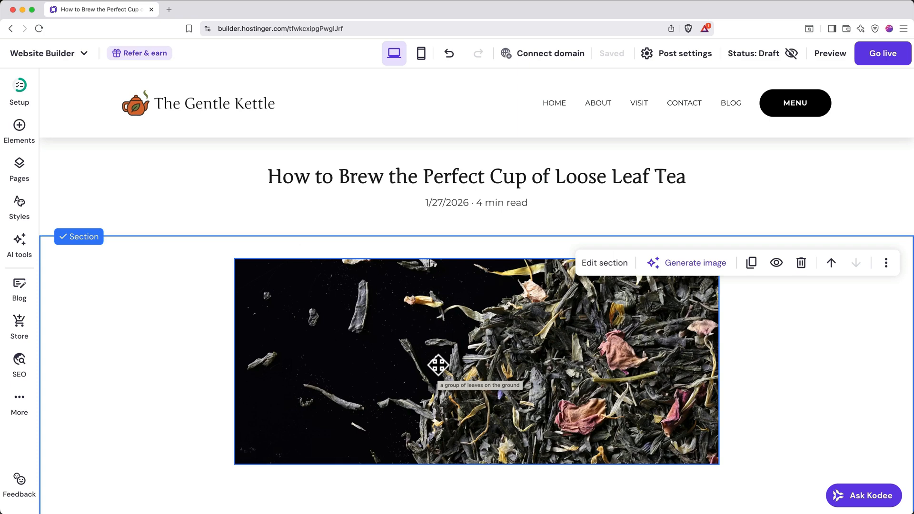
Read through the generated loose leaf tea post, checking its title, main image, headings and body text.
scroll(438, 365, "down", 5)
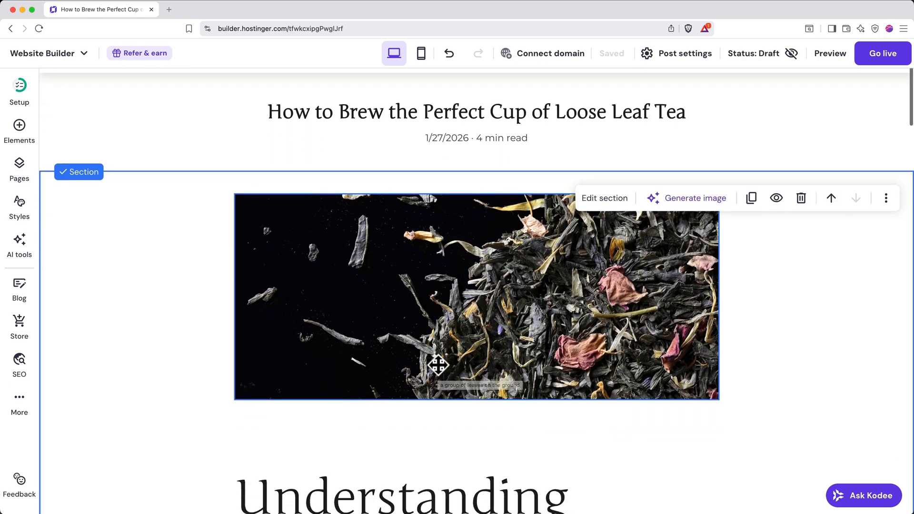
scroll(437, 365, "down", 7)
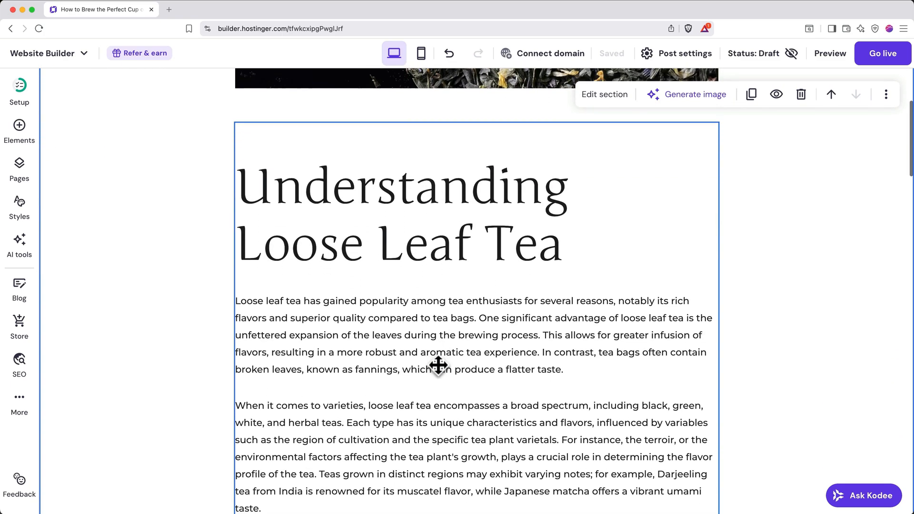
scroll(438, 366, "down", 7)
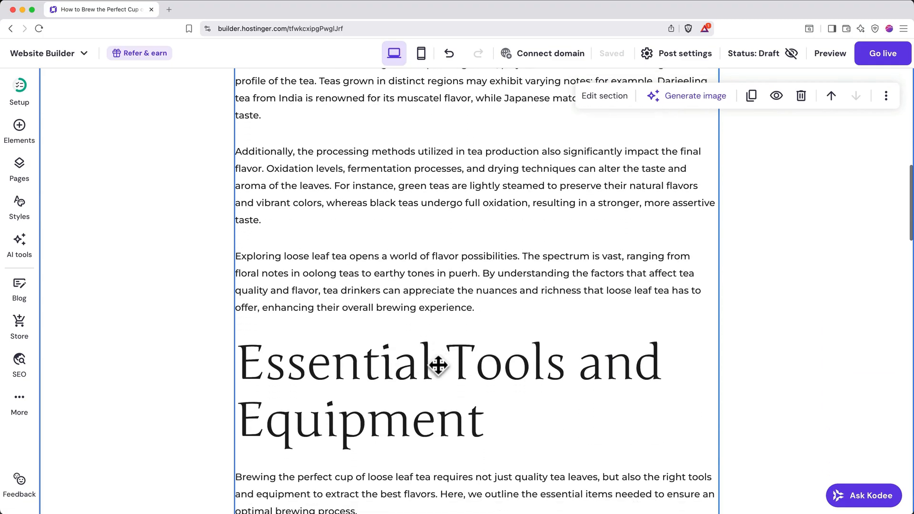
scroll(438, 365, "down", 2)
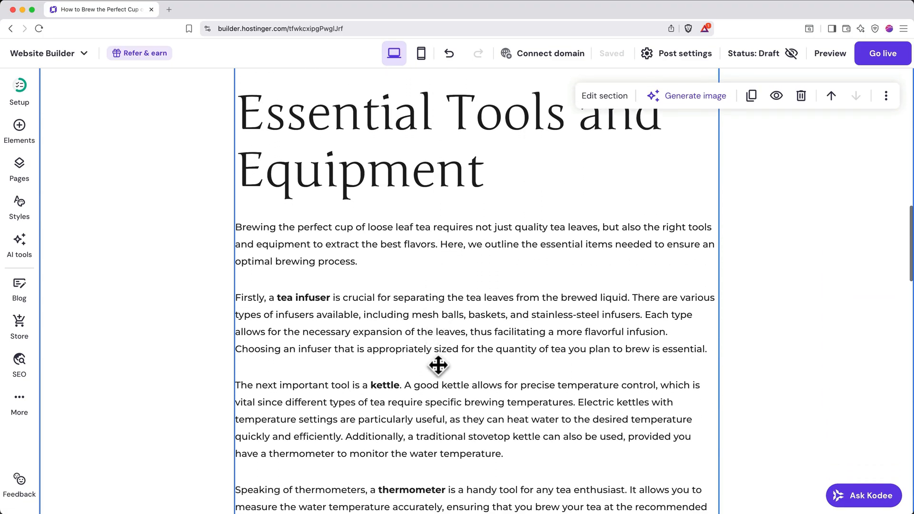
scroll(438, 365, "up", 20)
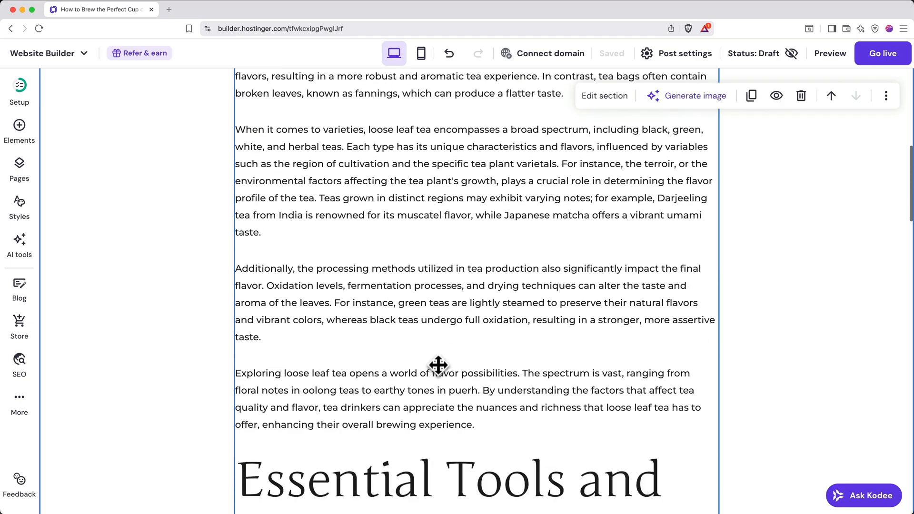
scroll(438, 365, "up", 2)
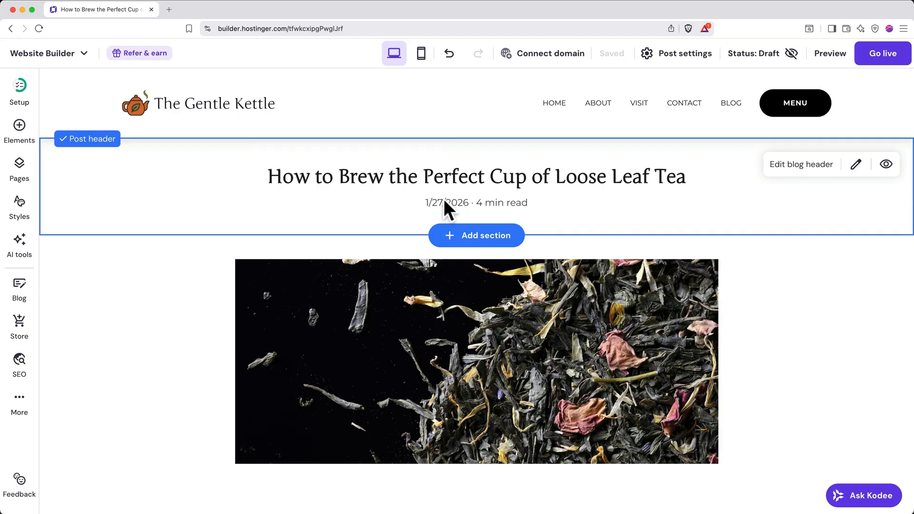
scroll(188, 306, "down", 4)
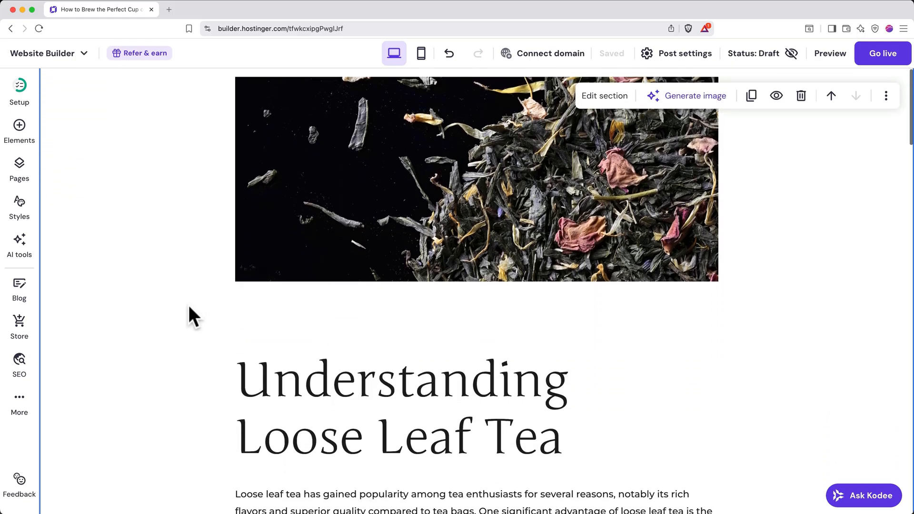
scroll(384, 229, "down", 1)
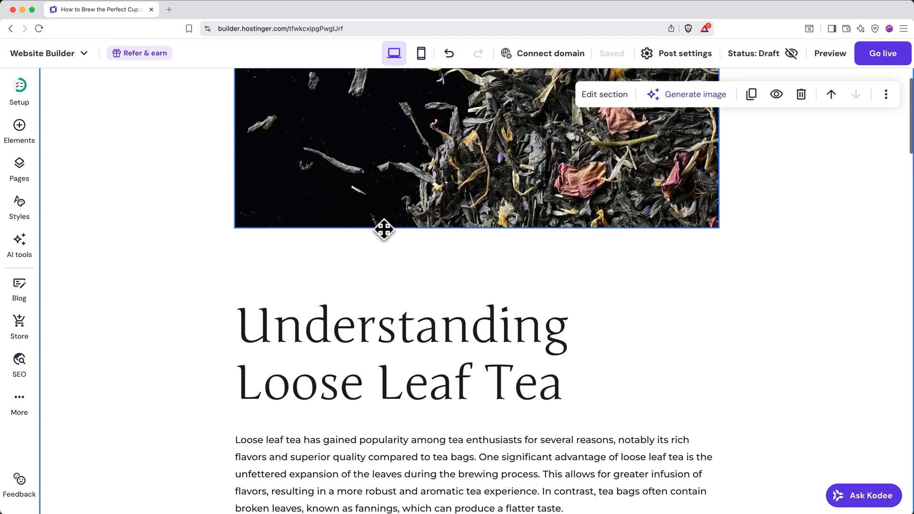
scroll(383, 229, "down", 5)
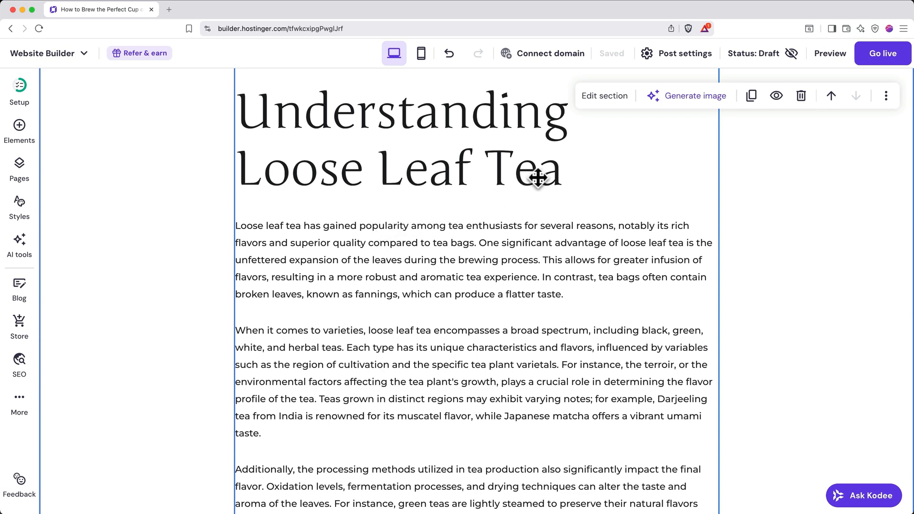
In the post's settings, replace the post URL with how-to-brew-the-perfect-tea, a shortened form of the post title.
left_click(682, 60)
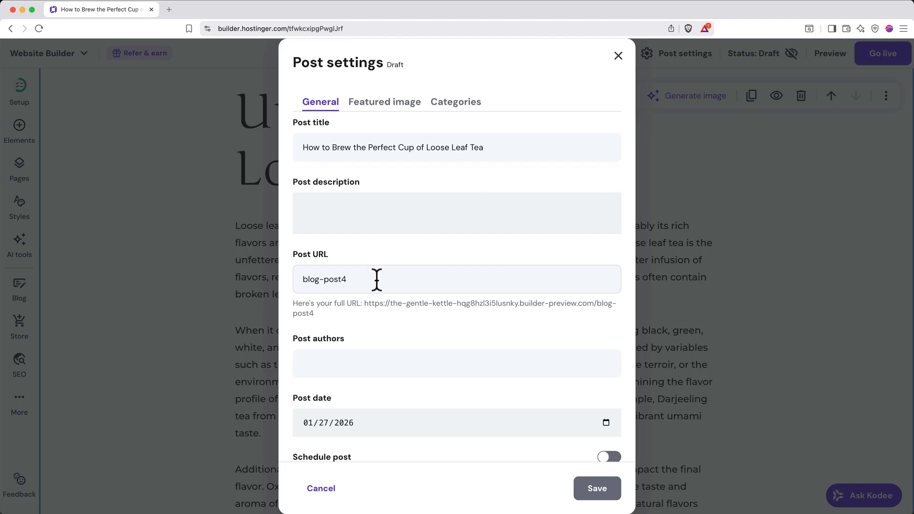
triple_click(402, 147)
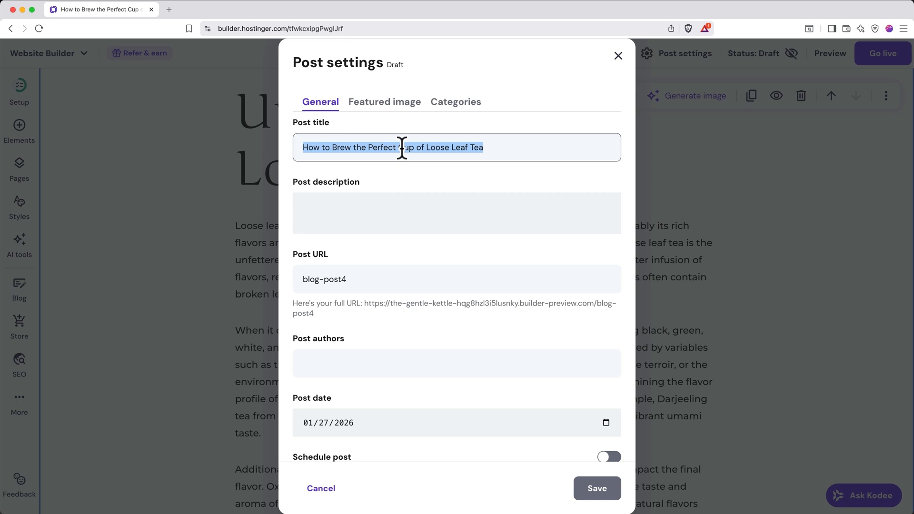
triple_click(351, 280)
type("how-to-brew-the-perfect-cup-of-loose-leaf-tea")
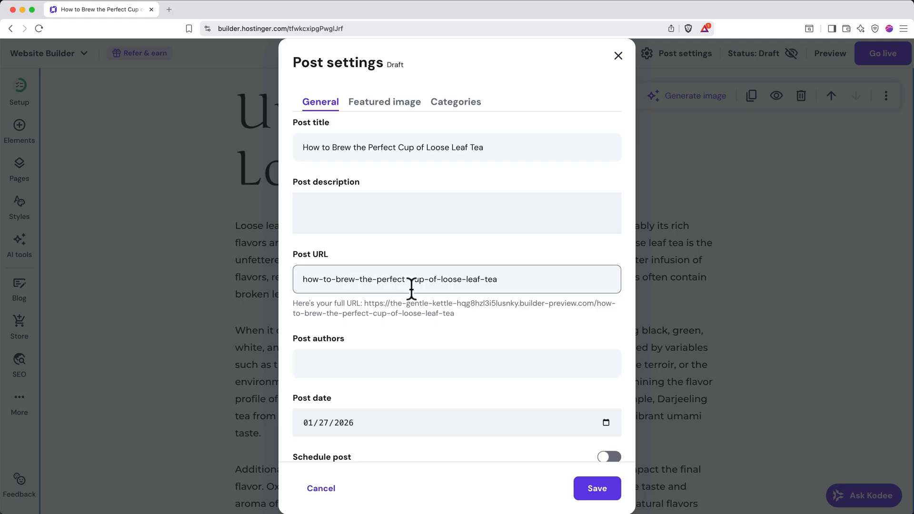
left_click_drag(410, 280, 483, 281)
key("BackSpace")
Enter the author's full name in the post authors field and look at the calendar for the post date.
scroll(473, 326, "down", 1)
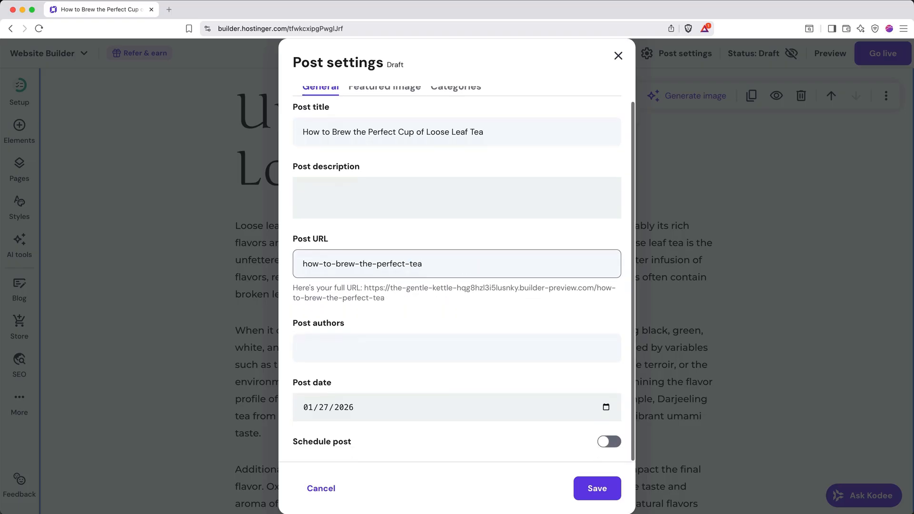
left_click(455, 342)
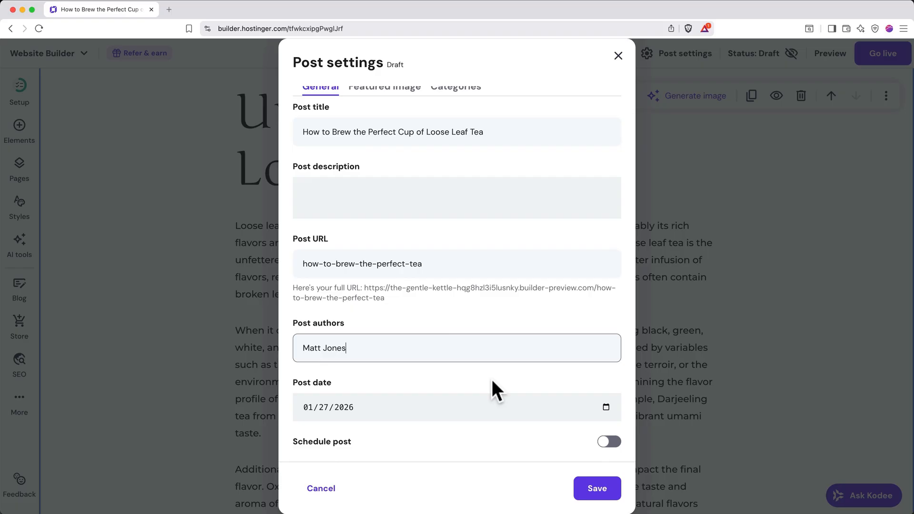
left_click(605, 408)
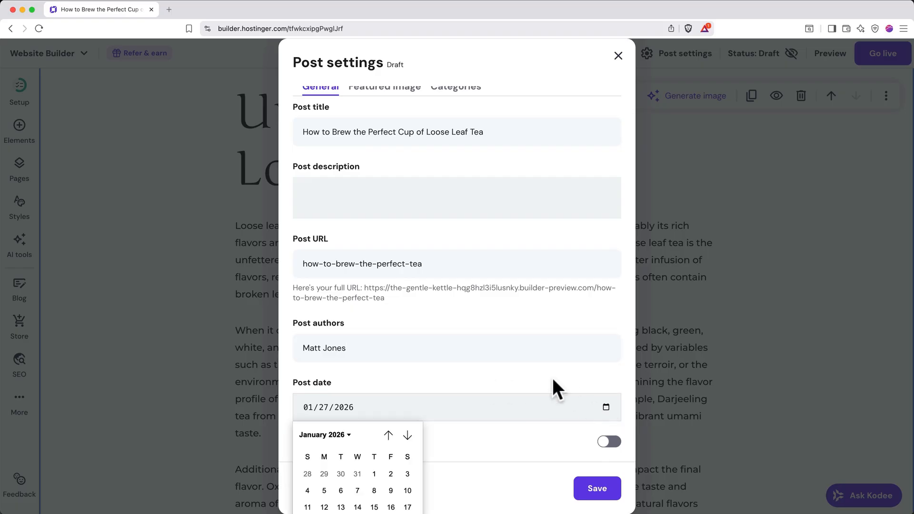
left_click(540, 369)
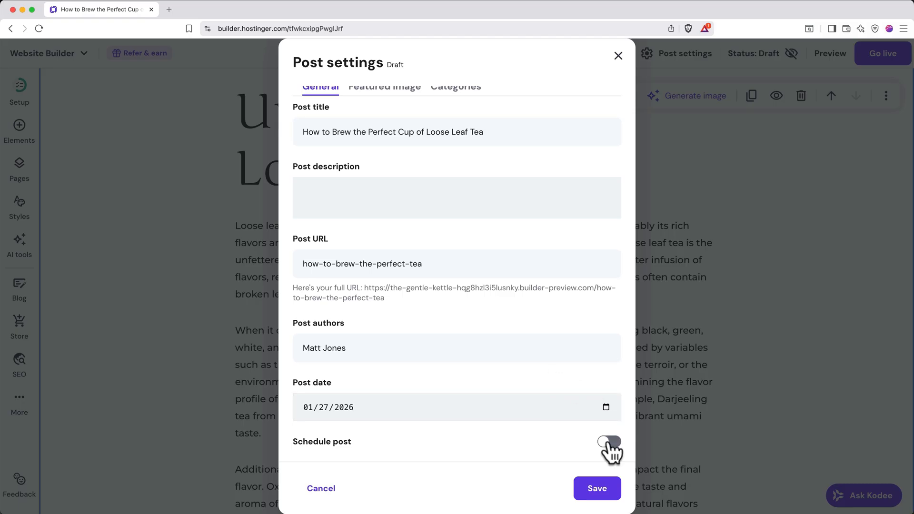
scroll(609, 445, "up", 2)
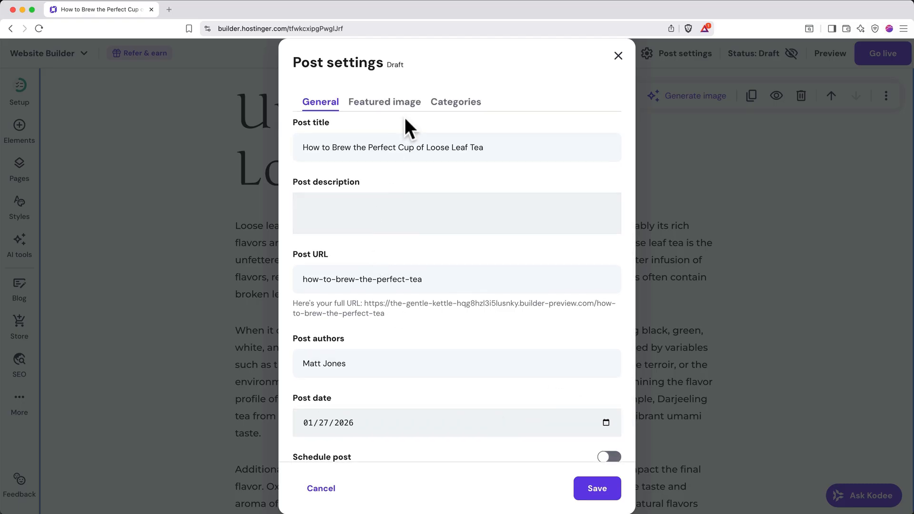
Check the post's featured image, add a new category named Helpful Guides to the post, and save the post settings.
left_click(386, 102)
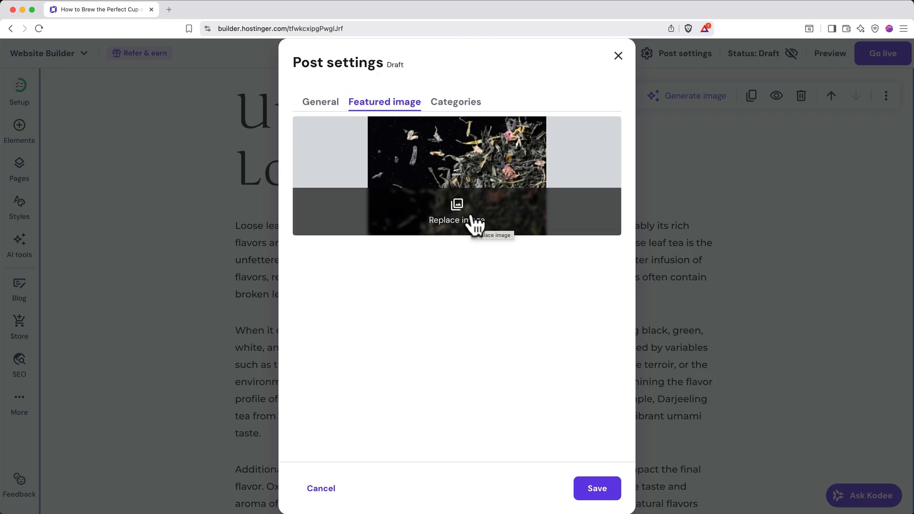
left_click(458, 114)
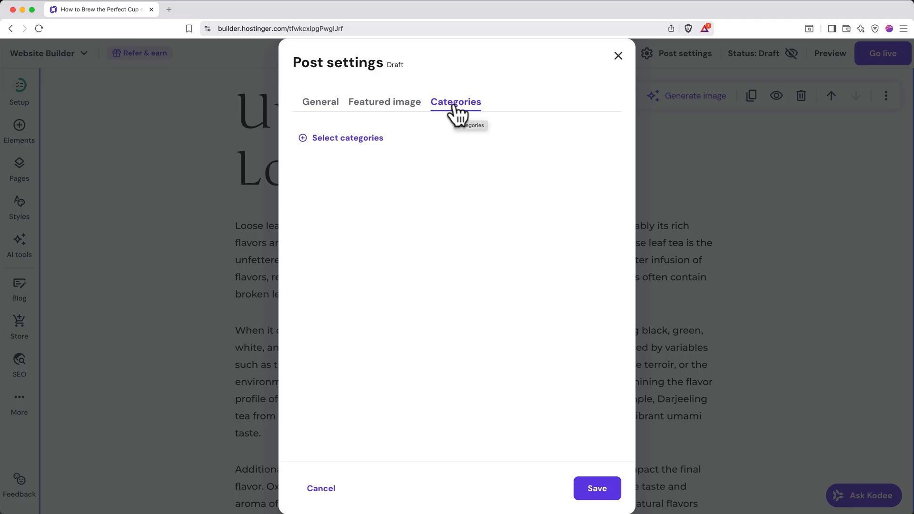
left_click(352, 139)
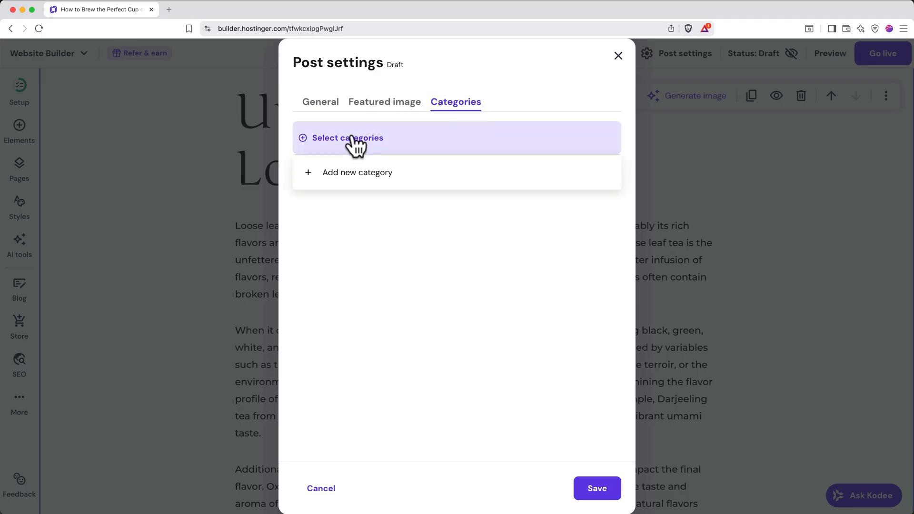
left_click(365, 172)
left_click(381, 131)
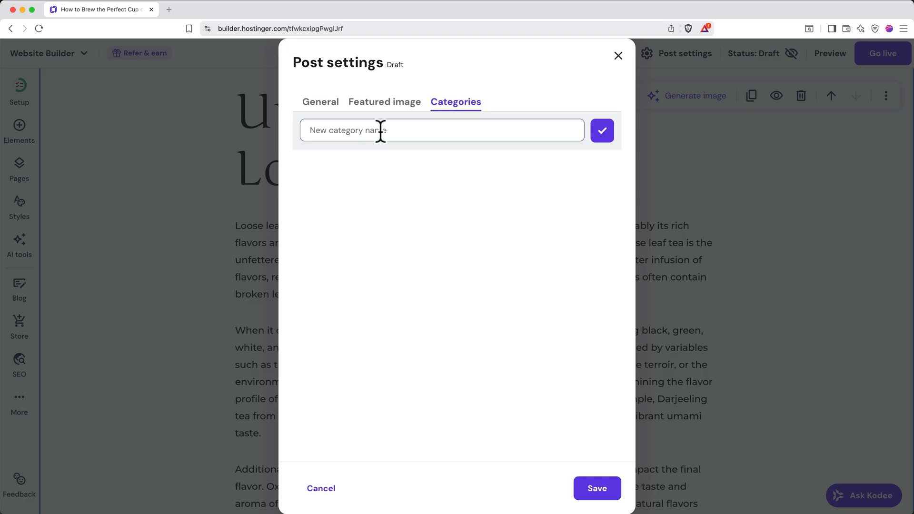
type("Helpful Guides")
left_click(598, 134)
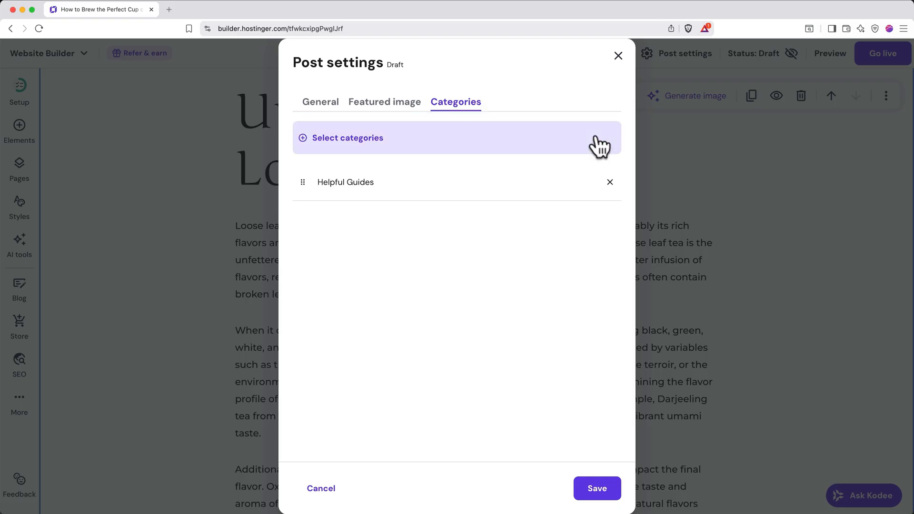
left_click(601, 490)
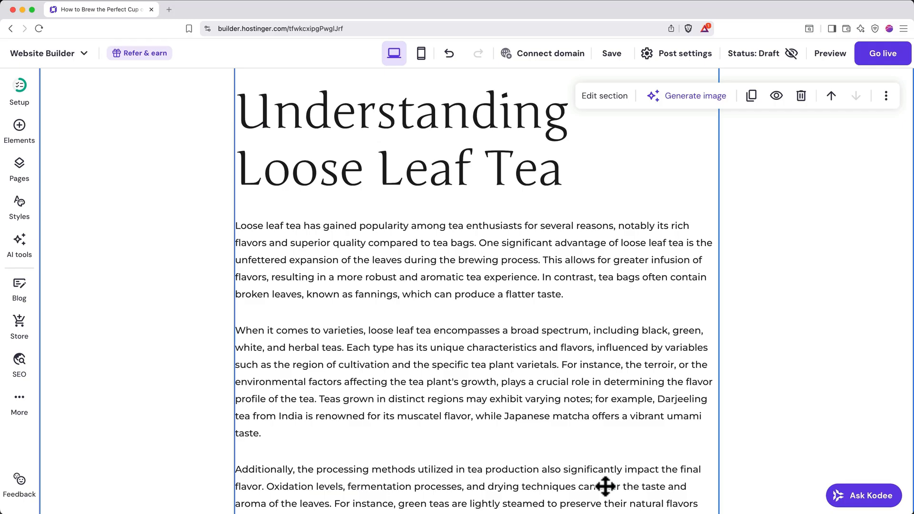
Make the loose leaf tea post public and preview it as visitors will see it.
left_click(774, 71)
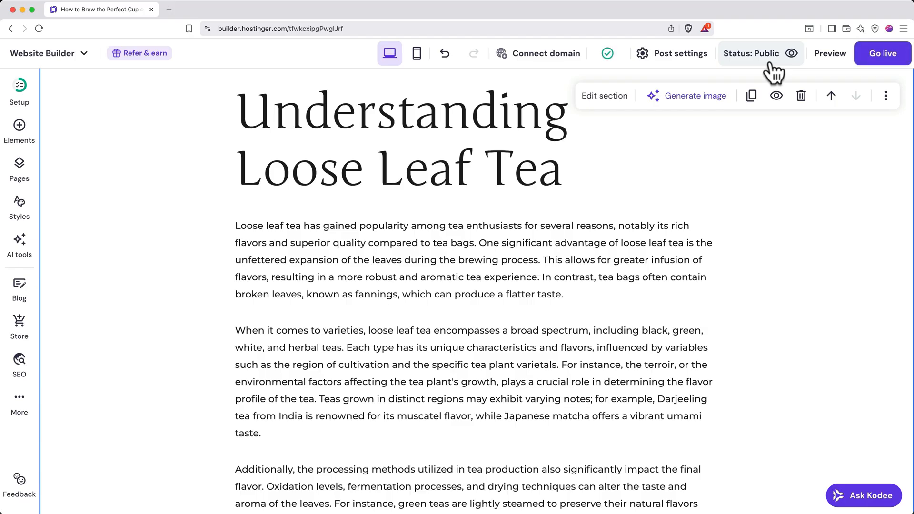
left_click(822, 57)
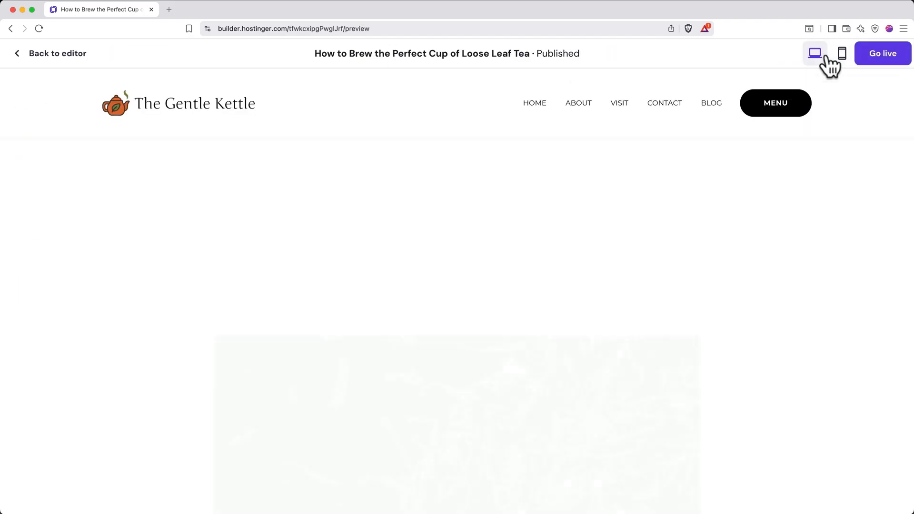
scroll(767, 288, "down", 10)
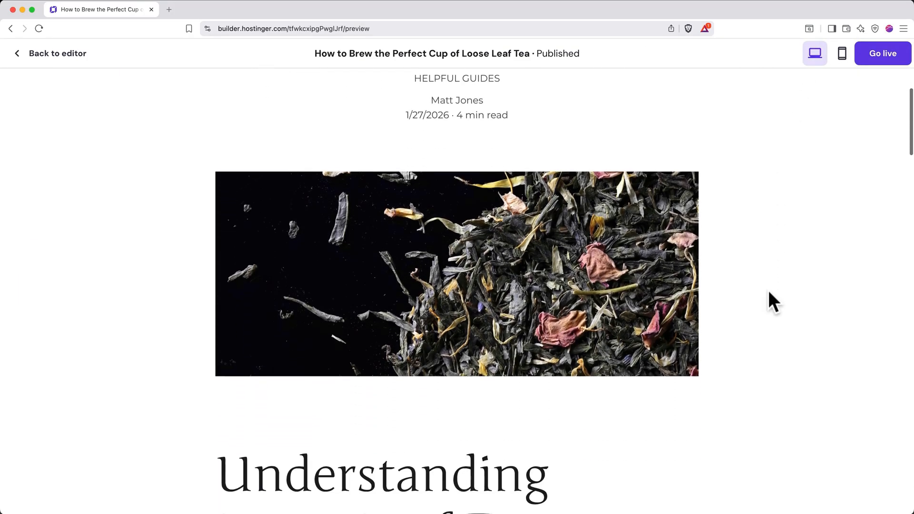
left_click(47, 56)
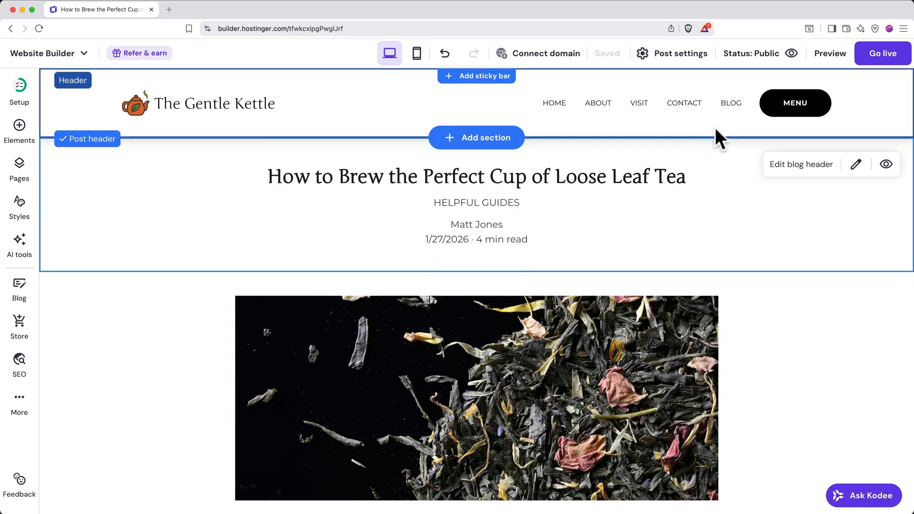
Review the Blog page's post list and delete all the placeholder "Your blog post" entries, keeping the loose leaf tea post.
left_click(728, 106)
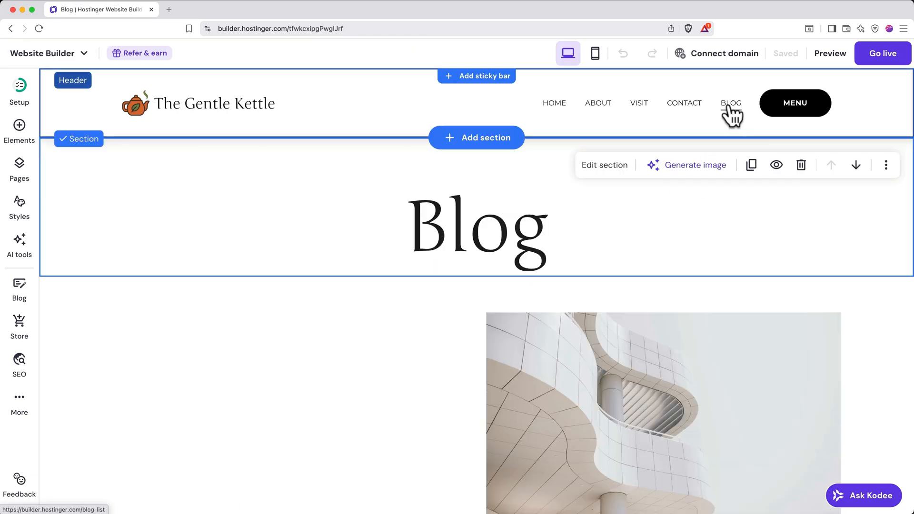
scroll(424, 380, "down", 5)
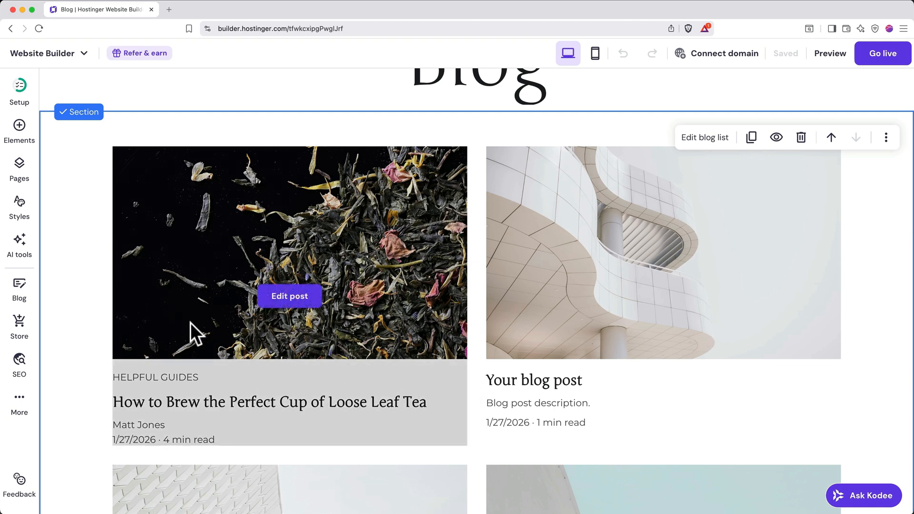
left_click(27, 303)
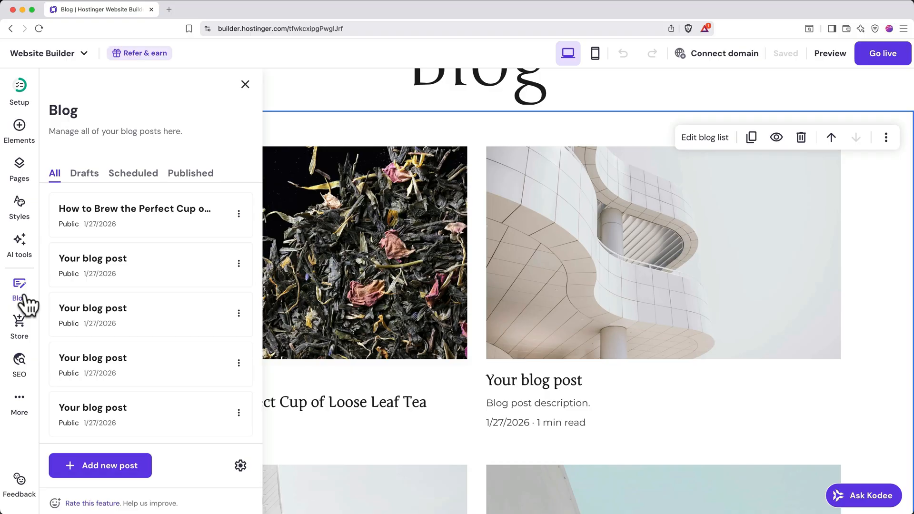
left_click(239, 264)
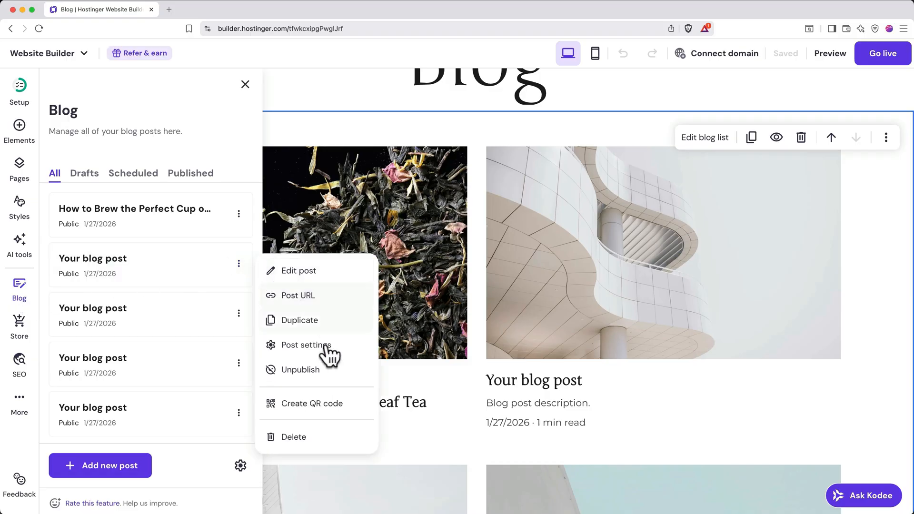
left_click(303, 438)
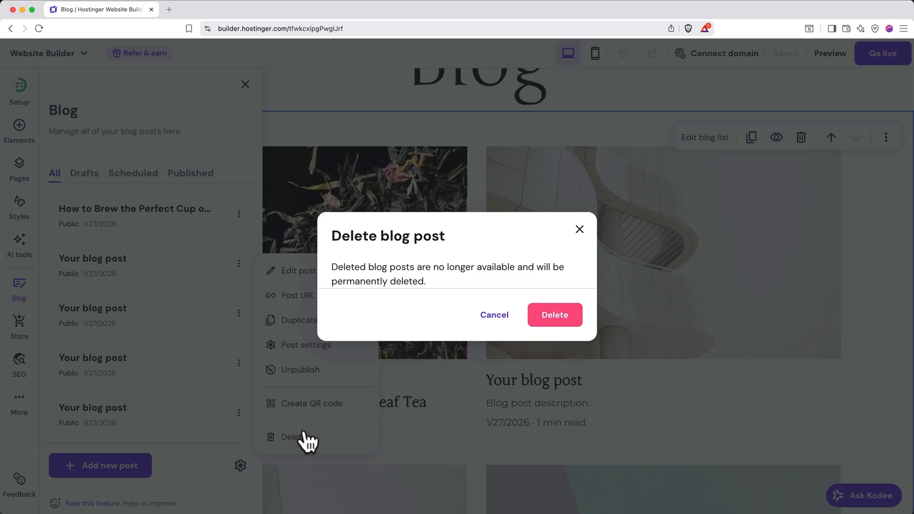
left_click(548, 319)
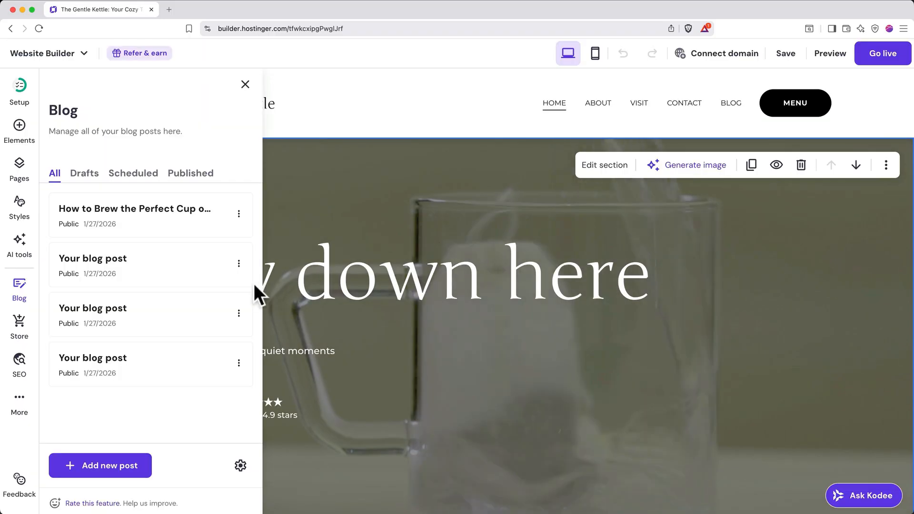
left_click(239, 265)
left_click(314, 437)
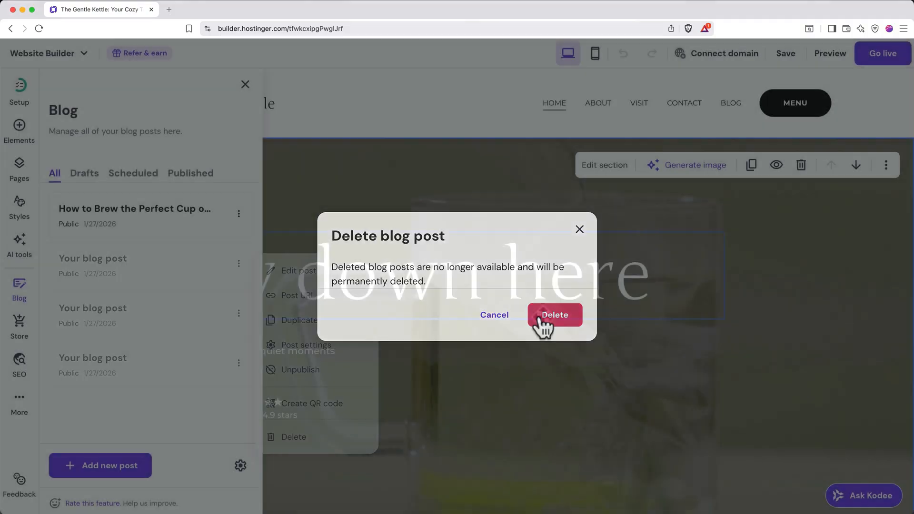
left_click(543, 316)
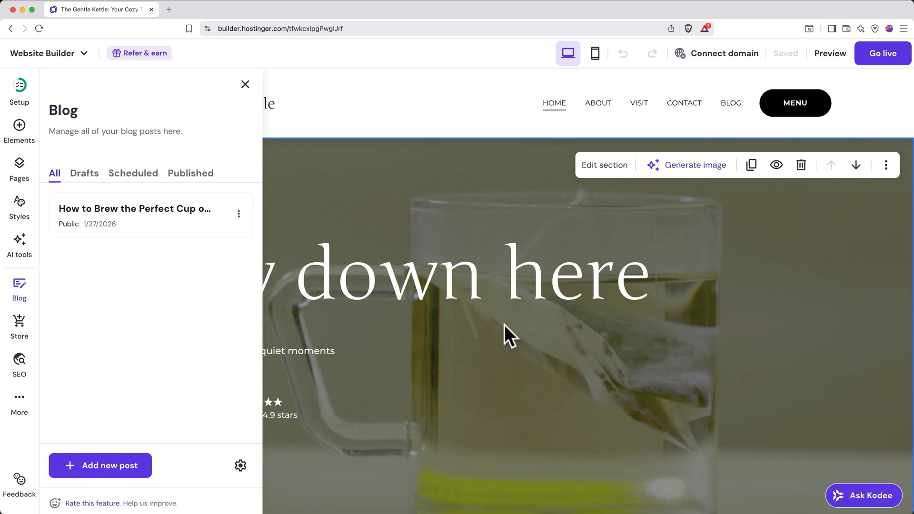
Add an online store to the website and open its product list for management.
left_click(31, 329)
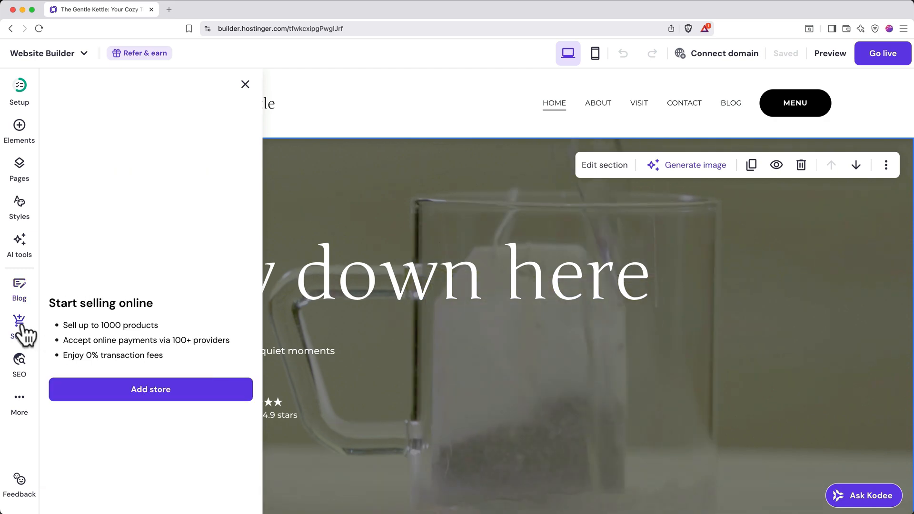
left_click(154, 389)
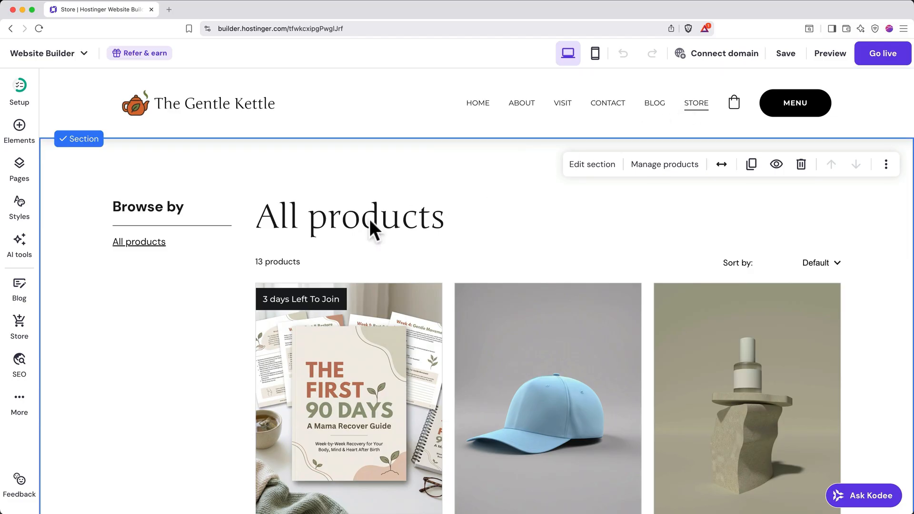
left_click(19, 323)
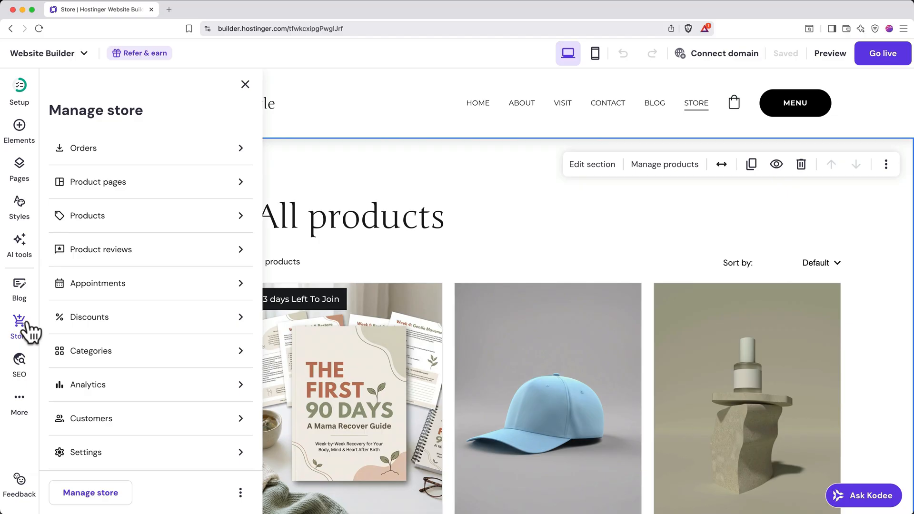
left_click(161, 227)
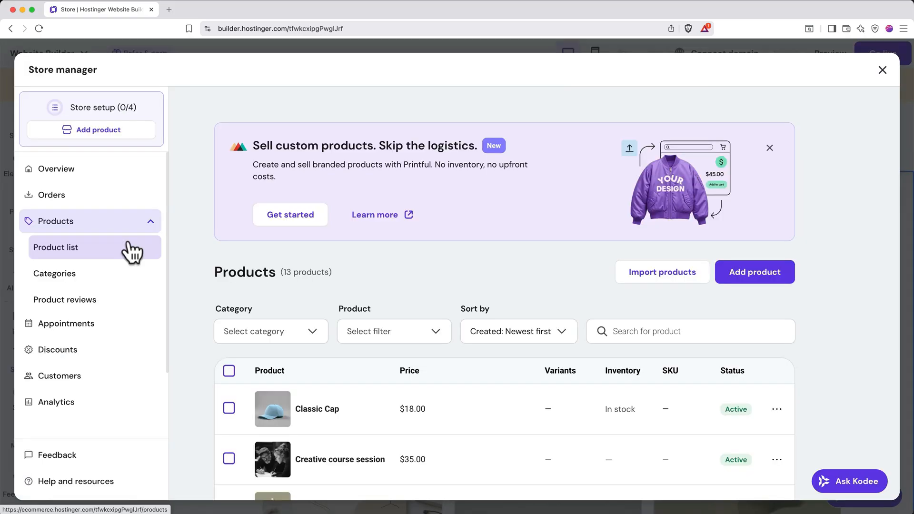
Start adding a new physical product to the store and look through the fields of its form.
left_click(781, 276)
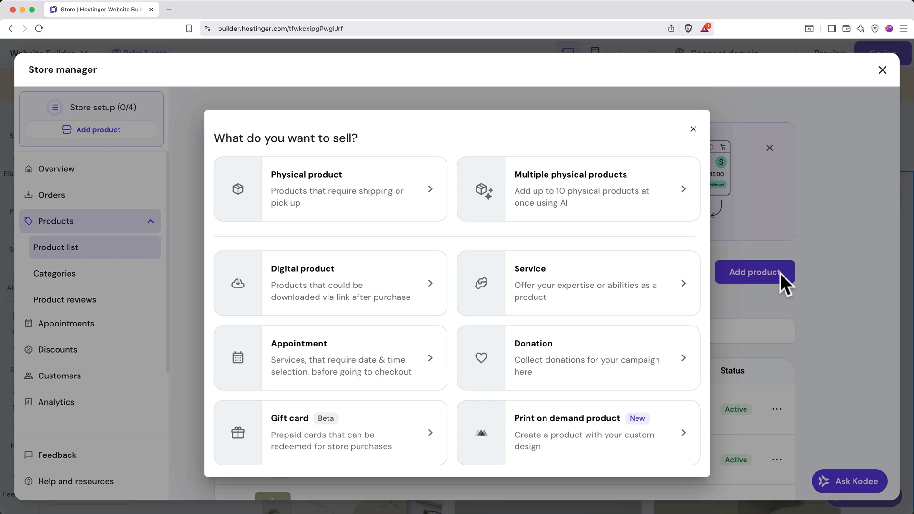
left_click(405, 210)
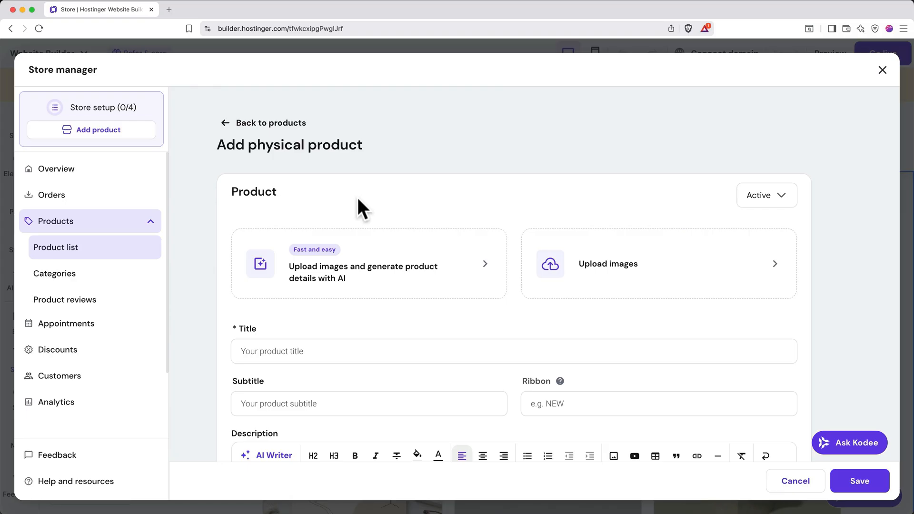
scroll(358, 199, "down", 5)
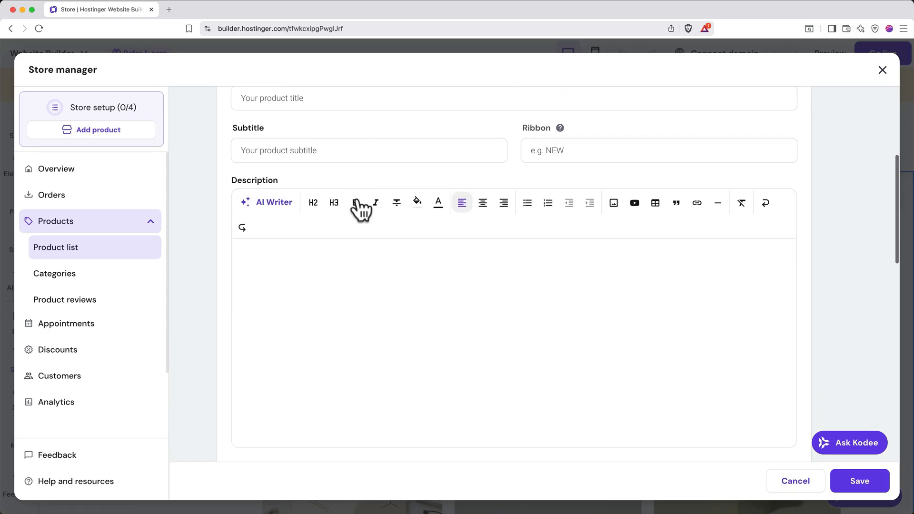
scroll(358, 199, "down", 10)
scroll(358, 199, "down", 7)
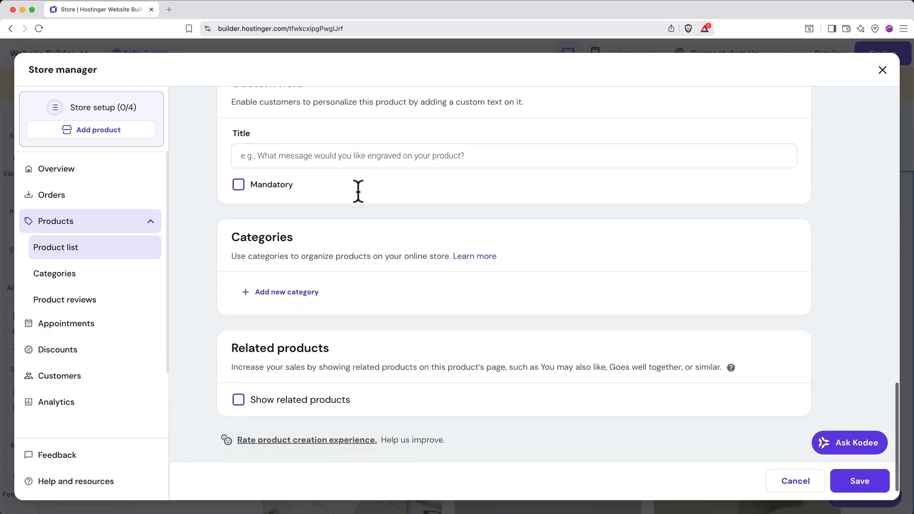
scroll(358, 192, "up", 7)
scroll(358, 191, "up", 13)
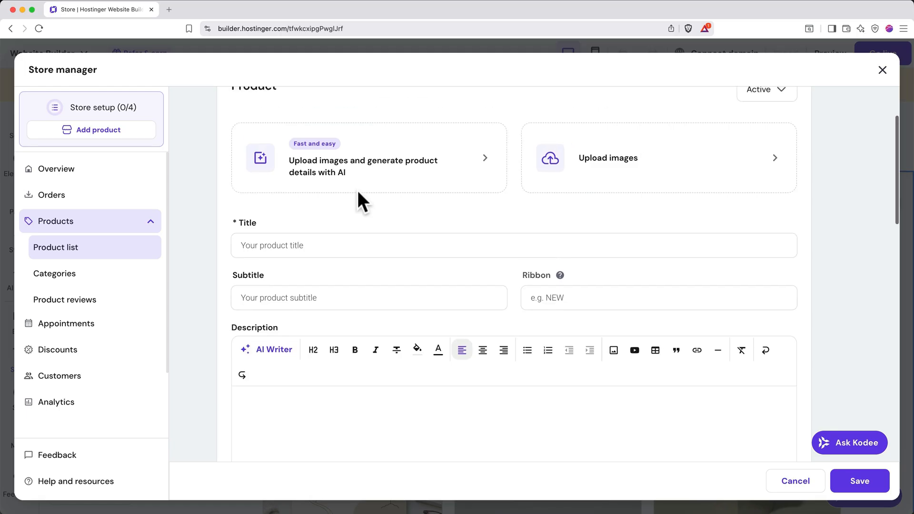
scroll(358, 191, "up", 2)
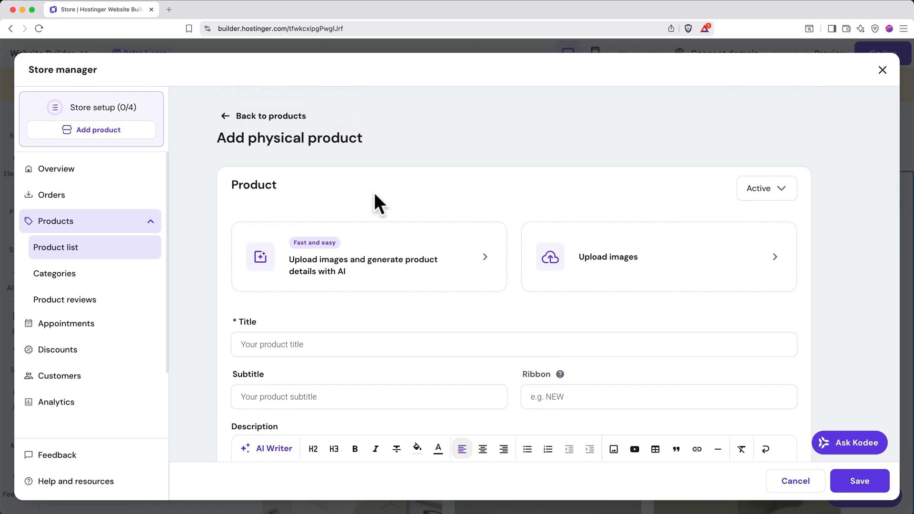
Upload the three Madagascar Vanilla images from 03 Product Images, generate the product details with AI, and review the text.
left_click(383, 279)
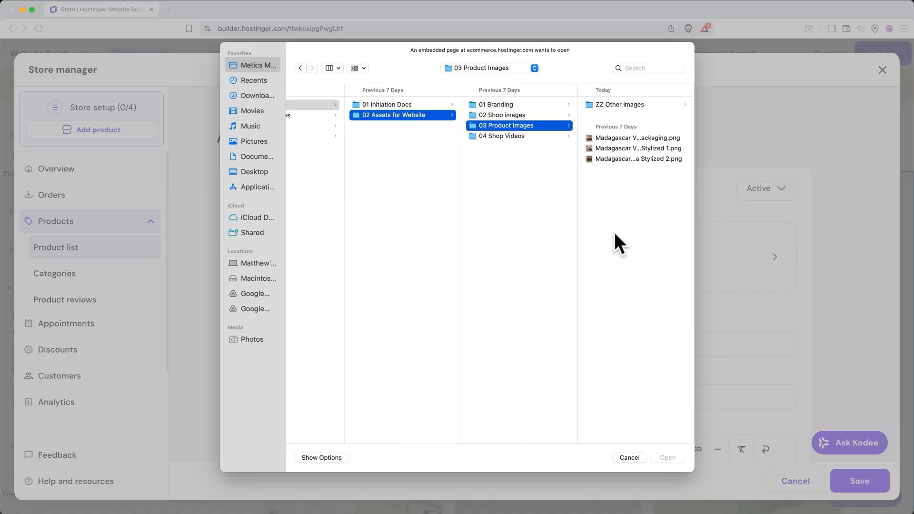
left_click_drag(622, 210, 621, 135)
key("Return")
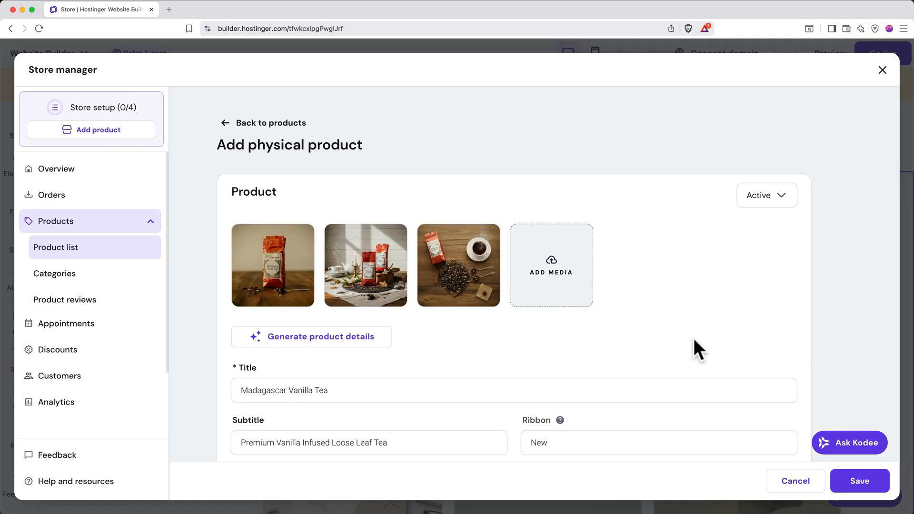
scroll(679, 358, "down", 5)
scroll(679, 359, "down", 1)
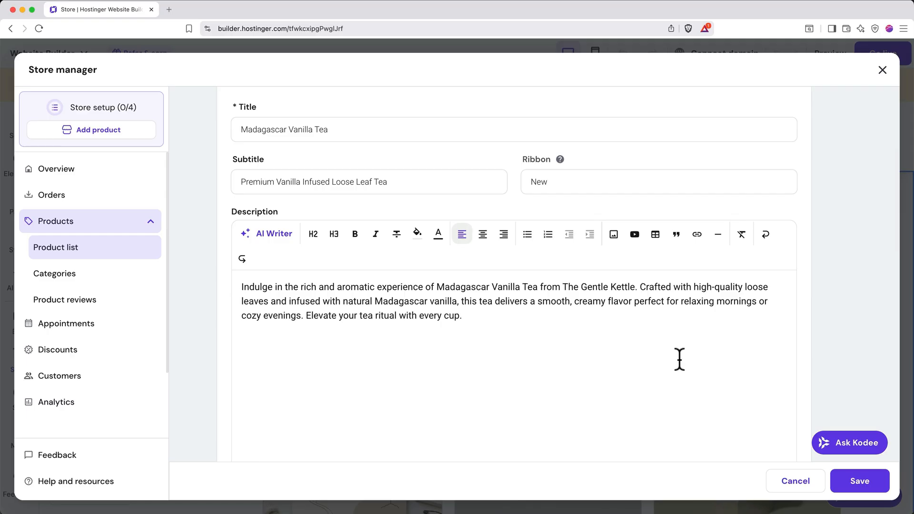
Set the Madagascar Vanilla Tea price to $12 and track its stock with a quantity of 100.
scroll(679, 358, "down", 10)
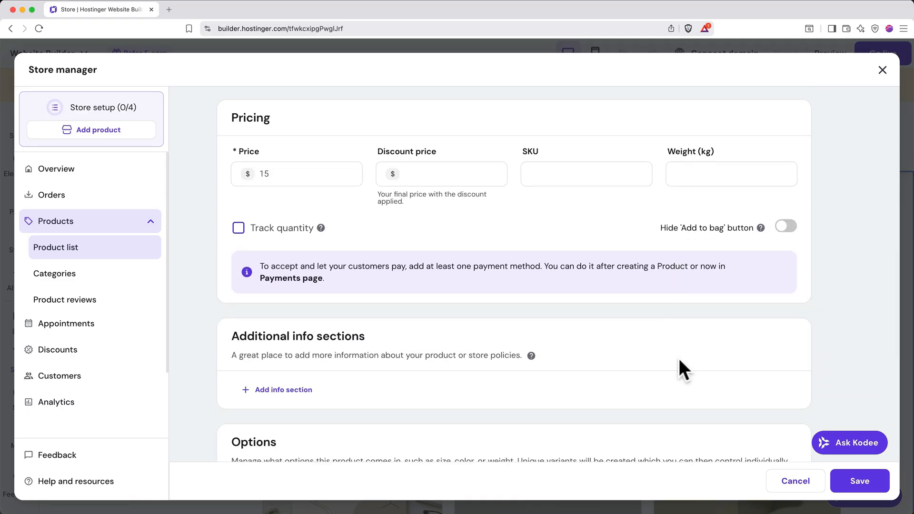
left_click(330, 176)
key("BackSpace")
type("2")
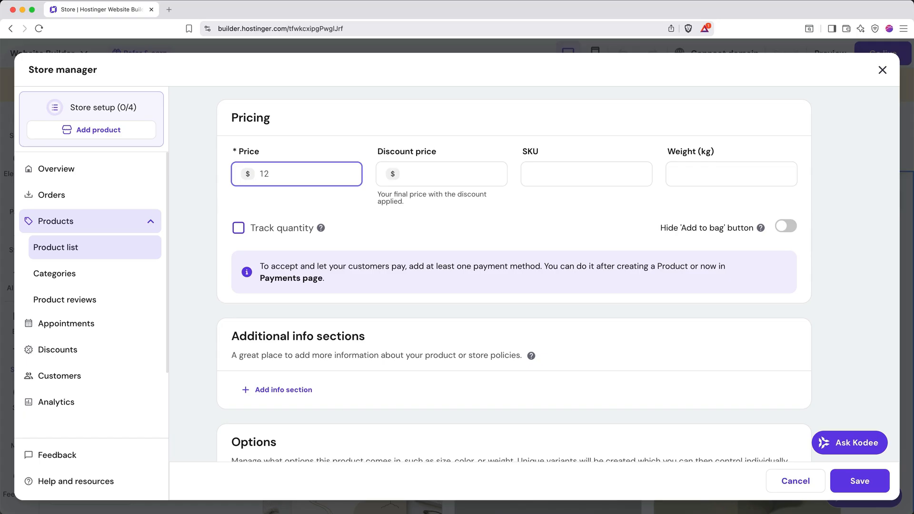
left_click(238, 228)
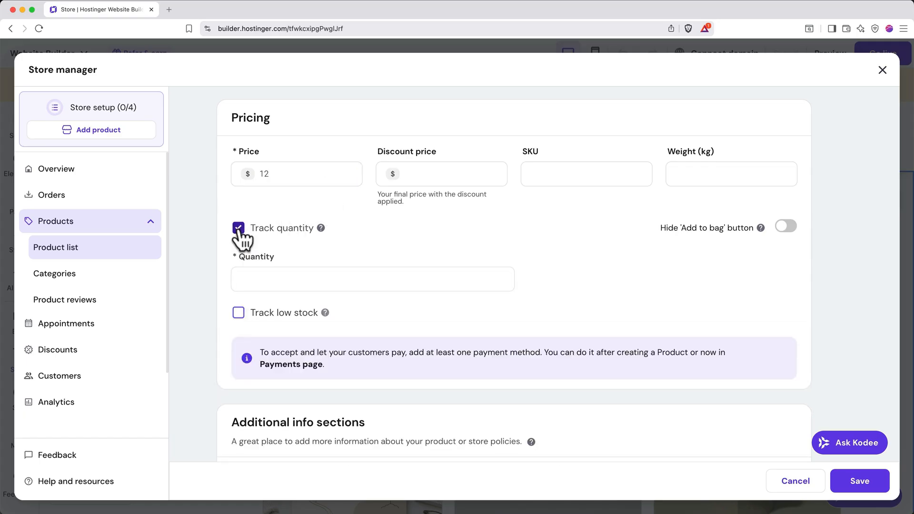
left_click(281, 275)
type("100")
Assign the suggested Flavored Tea category to the product and save it.
scroll(384, 304, "down", 10)
scroll(384, 305, "down", 3)
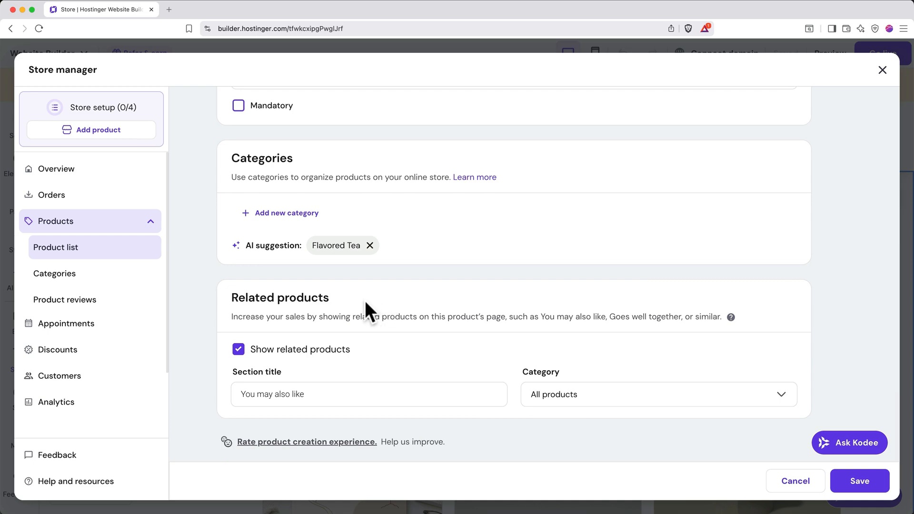
left_click(340, 251)
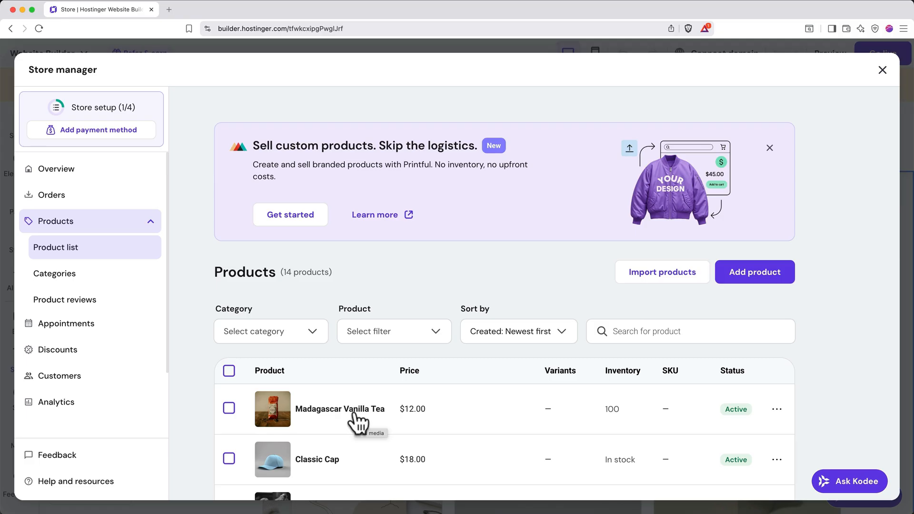
Delete every sample product except Madagascar Vanilla Tea, and return to the store page to check how it is displayed.
scroll(356, 422, "down", 5)
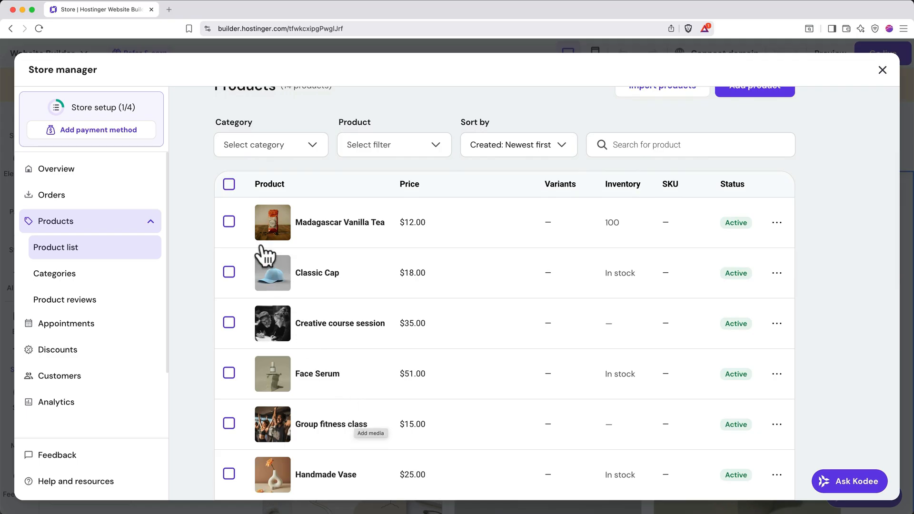
left_click(229, 184)
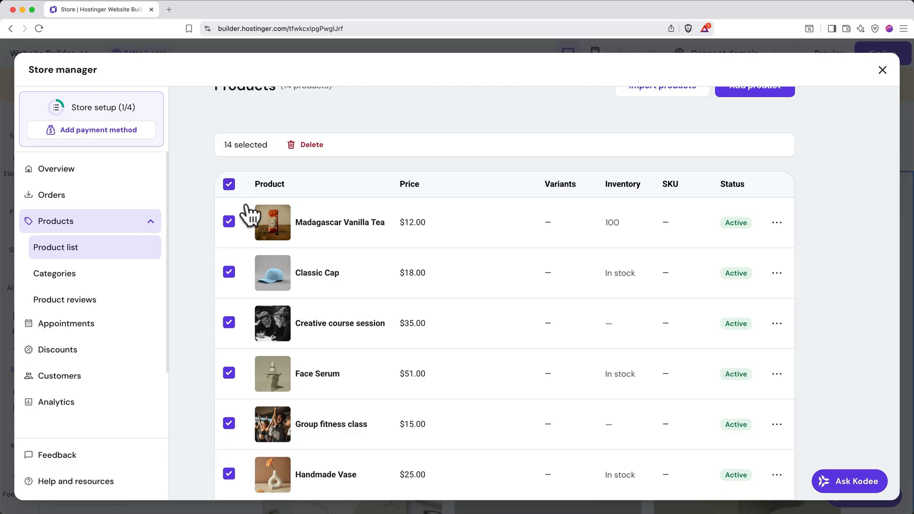
left_click(229, 222)
left_click(310, 145)
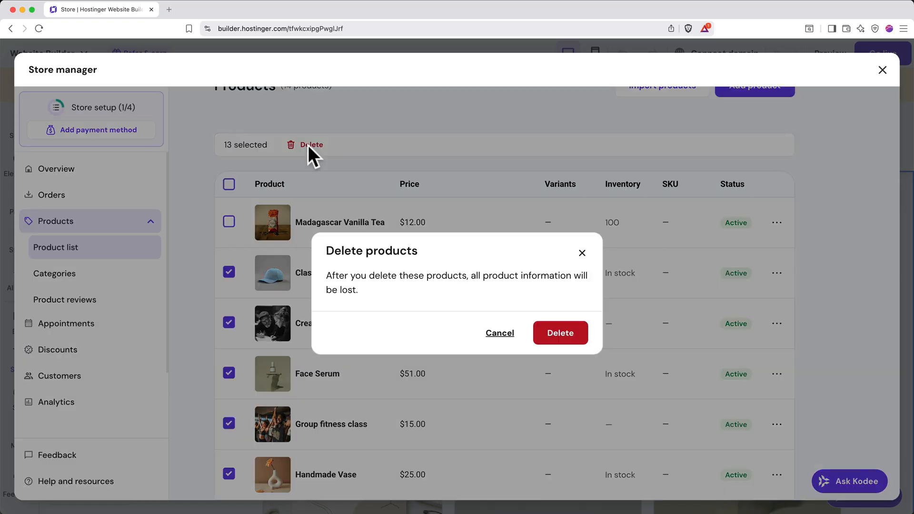
left_click(543, 339)
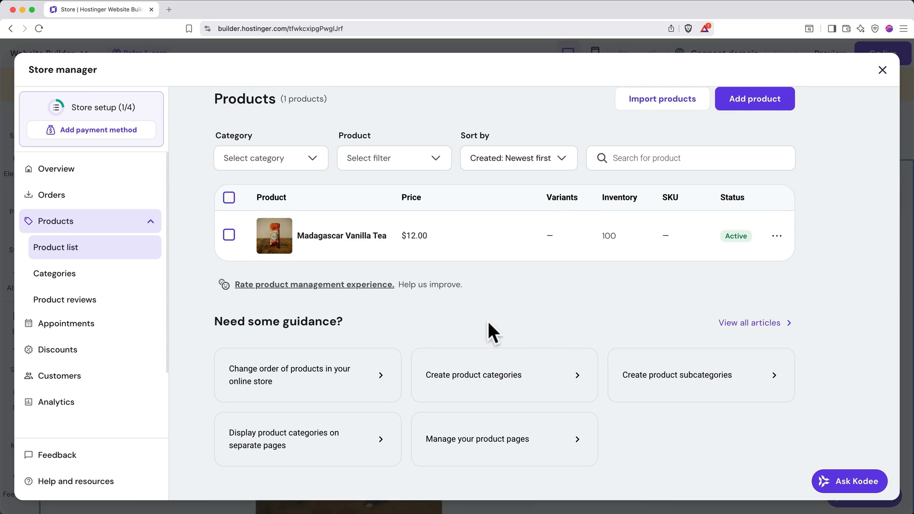
left_click(882, 71)
scroll(610, 359, "down", 3)
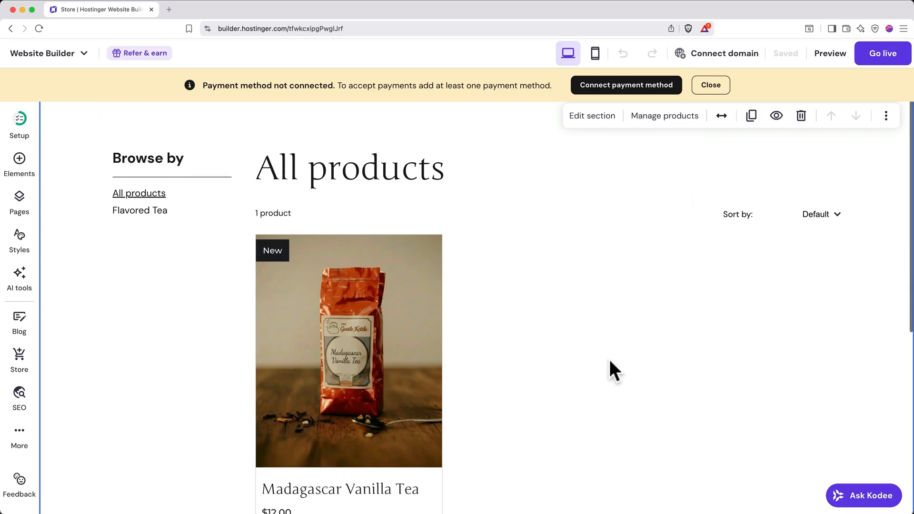
scroll(610, 360, "down", 3)
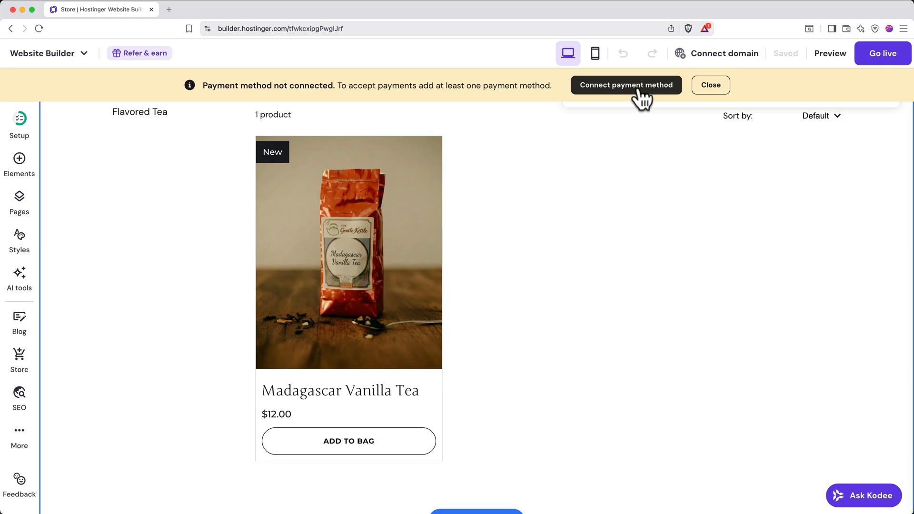
Open the payment settings of the online store.
left_click(21, 352)
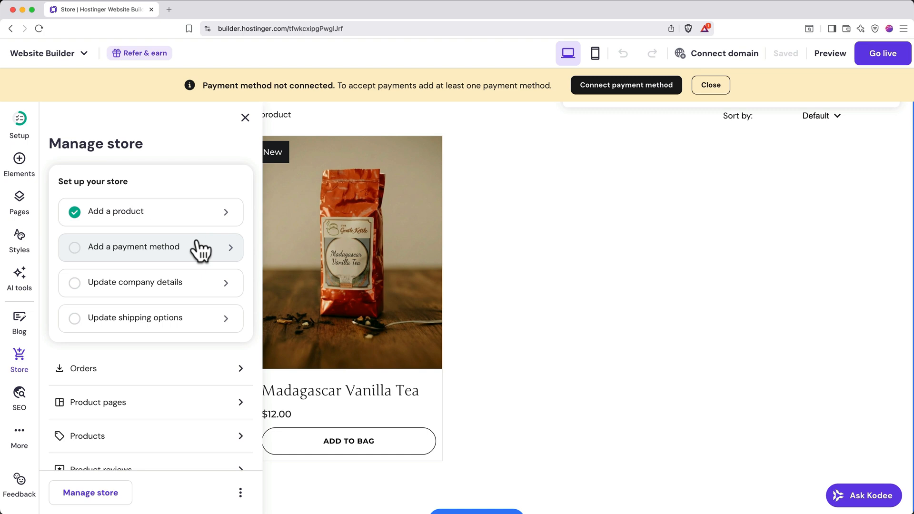
scroll(186, 400, "down", 5)
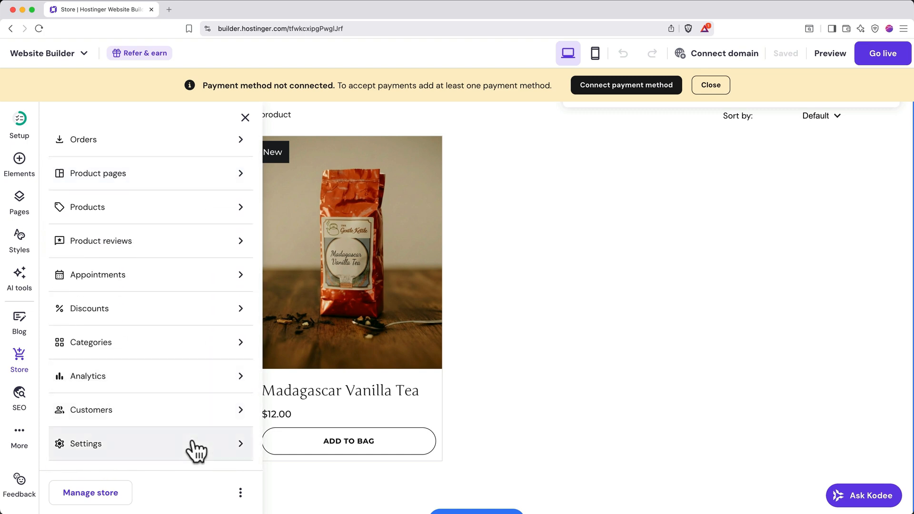
left_click(220, 446)
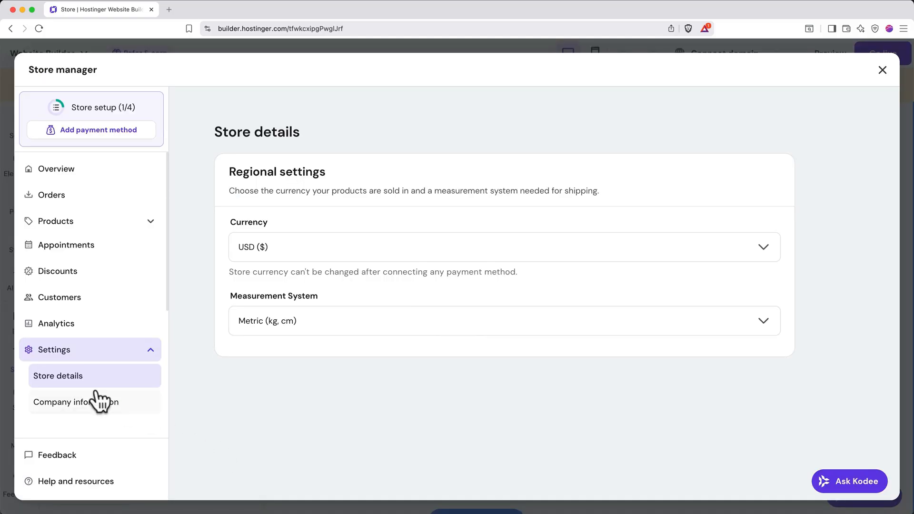
scroll(95, 395, "down", 3)
scroll(99, 402, "down", 1)
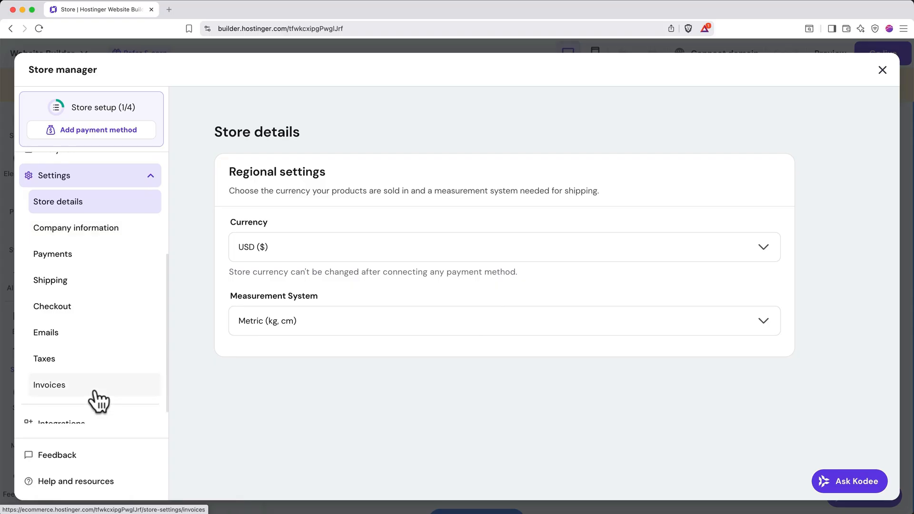
left_click(84, 265)
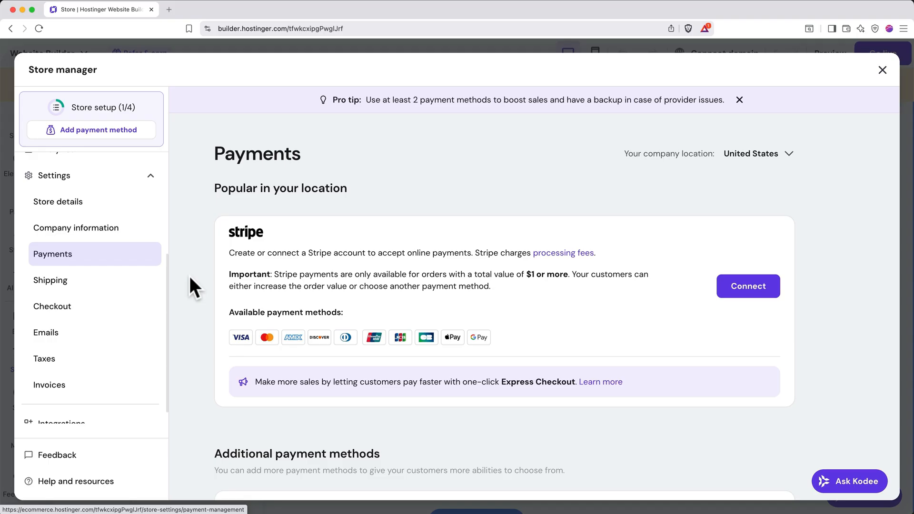
Look through the available payment methods and start connecting Stripe to the store.
scroll(189, 276, "down", 5)
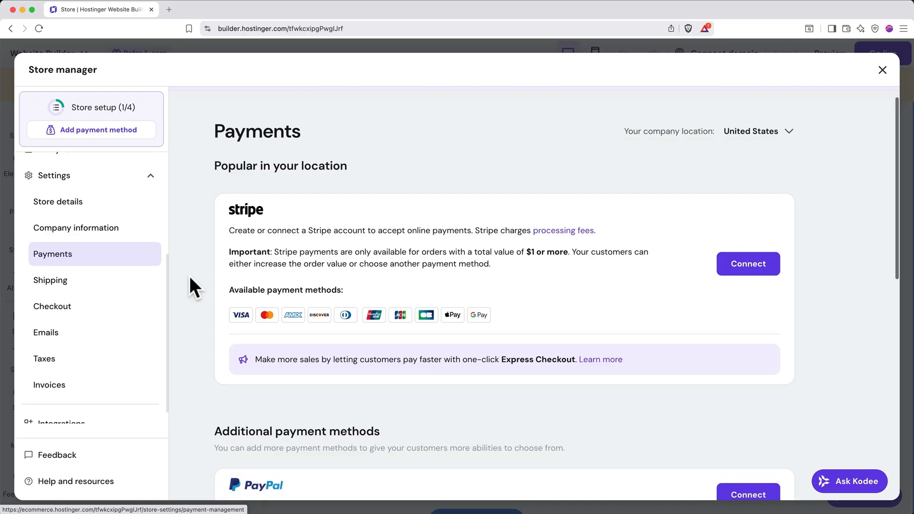
scroll(189, 278, "down", 5)
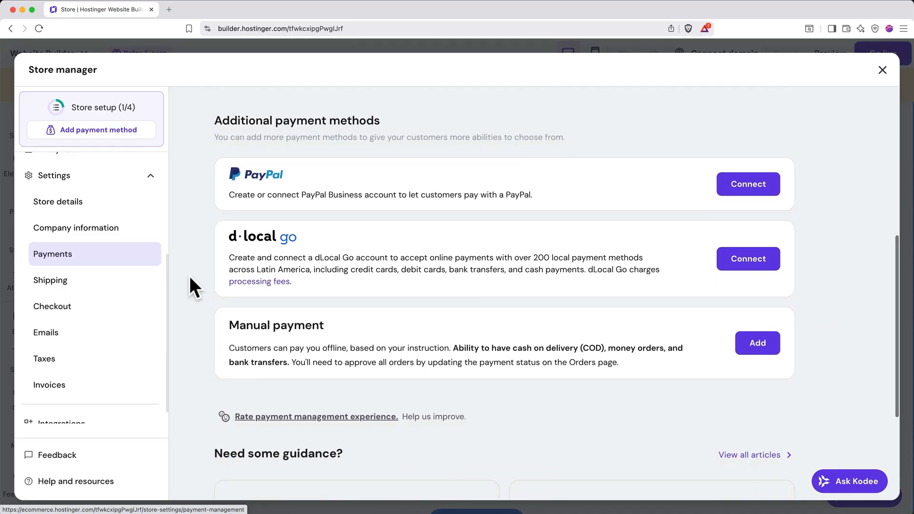
scroll(190, 276, "up", 10)
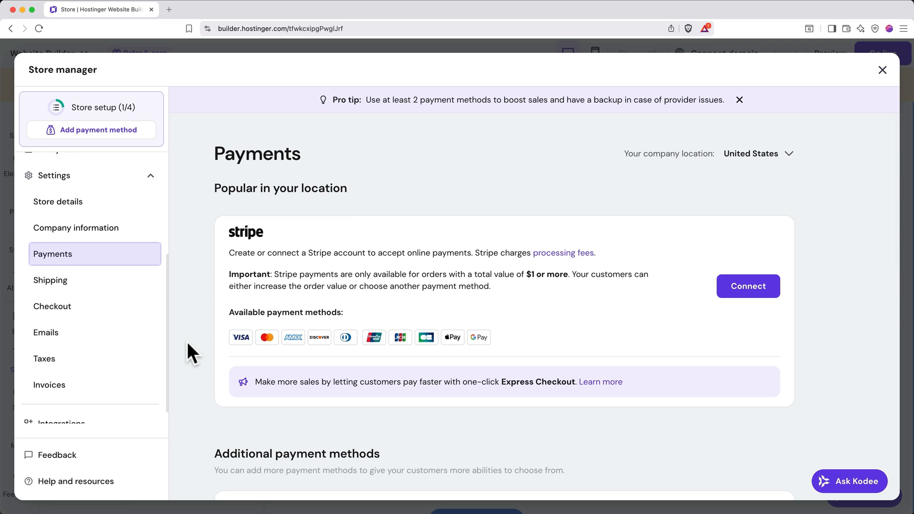
left_click(745, 300)
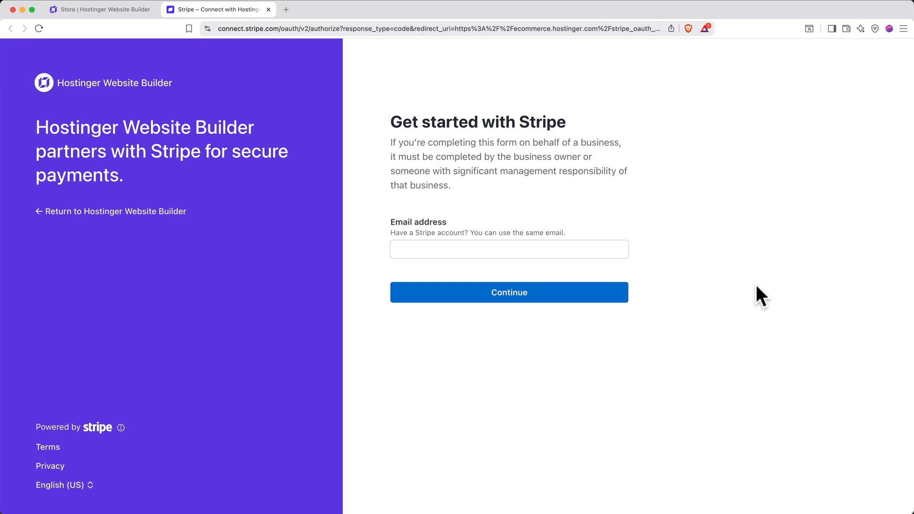
Register the Stripe account with the owner's email address and account password, and secure the account.
left_click(594, 250)
left_click(599, 293)
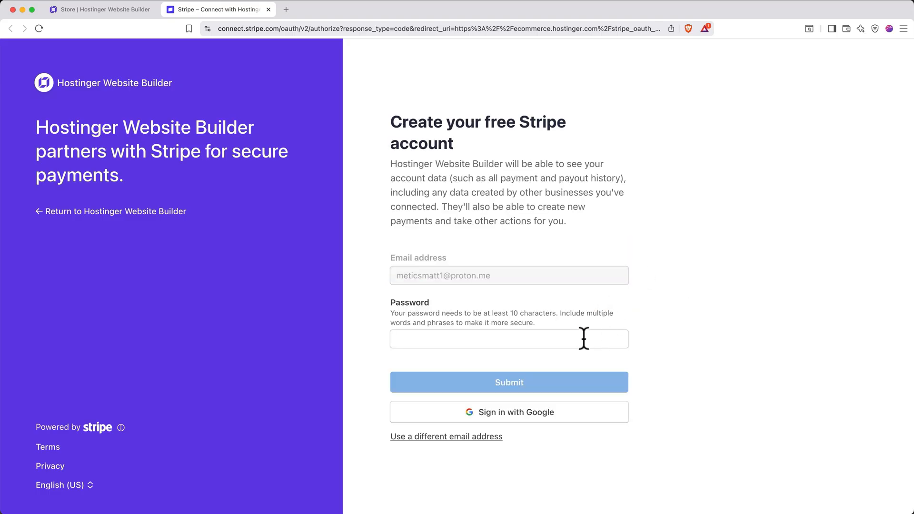
left_click(584, 339)
type("•••••••••••••••••")
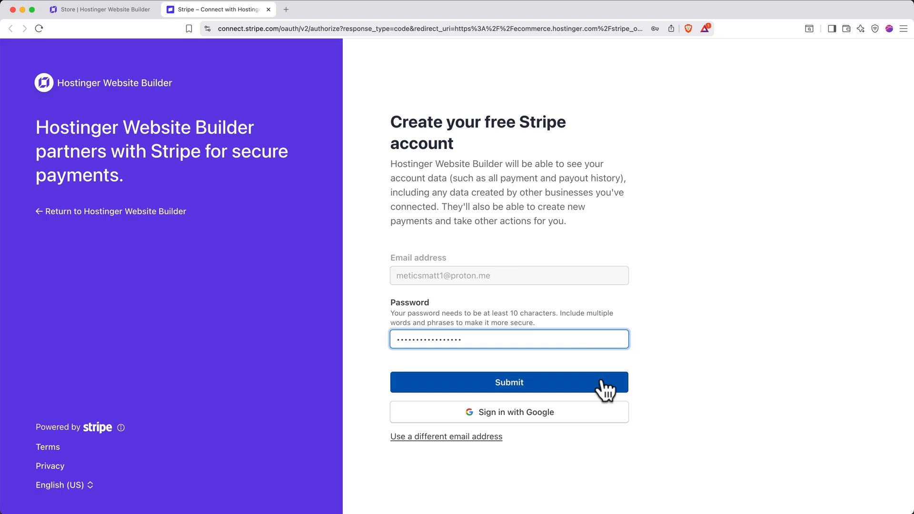
left_click(601, 381)
left_click(593, 393)
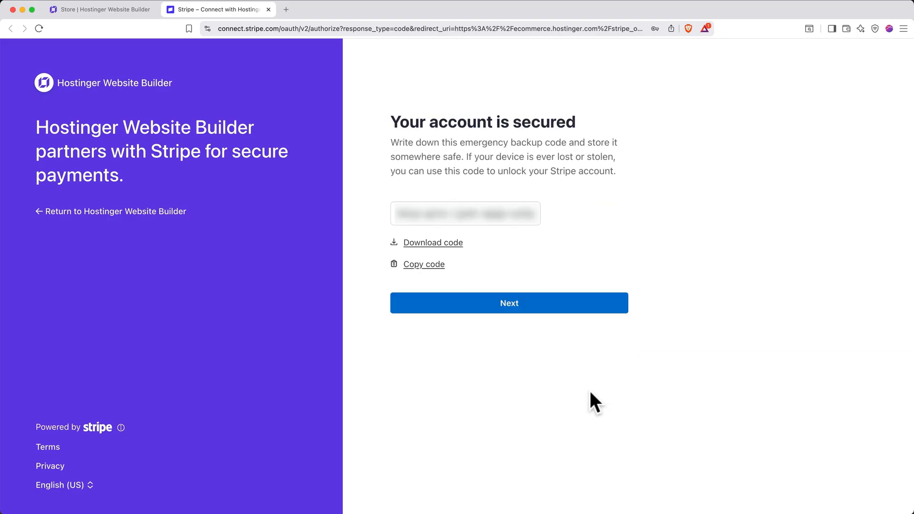
Download the emergency backup code, and submit United States as the business location and Individual as the business type.
left_click(428, 244)
key("Return")
left_click(563, 304)
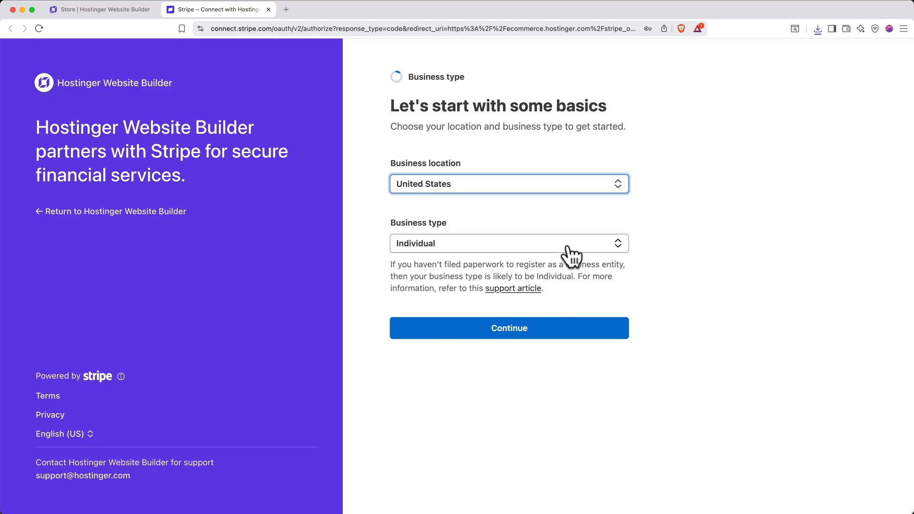
left_click(573, 325)
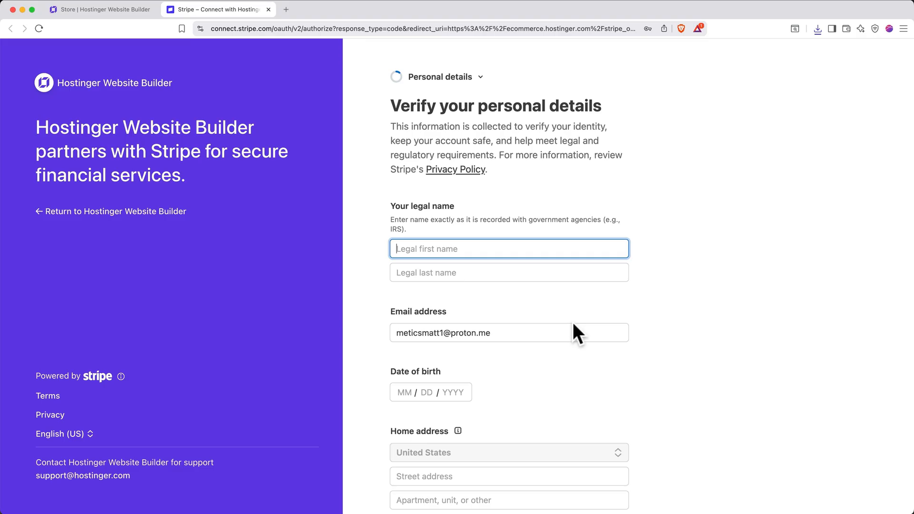
Fill in and submit the owner's personal details, including home address, phone number and last four digits of the Social Security number.
scroll(573, 322, "down", 5)
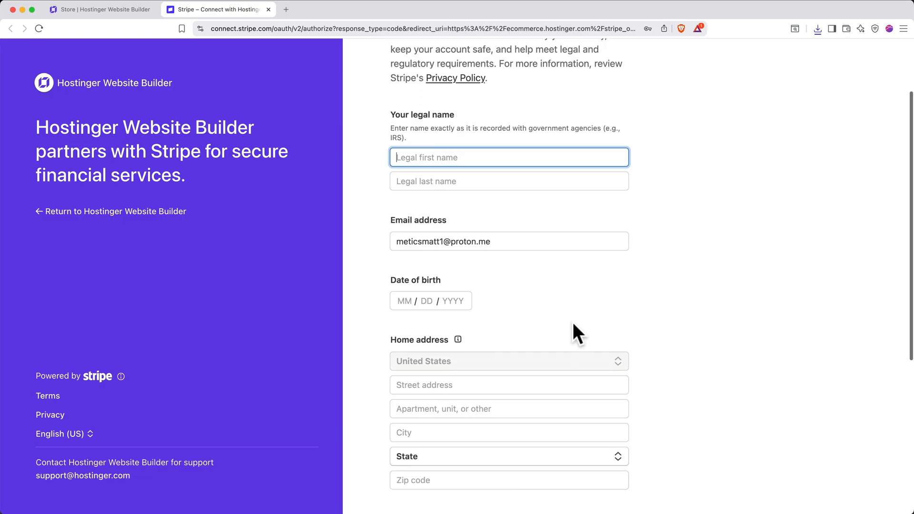
scroll(573, 322, "down", 5)
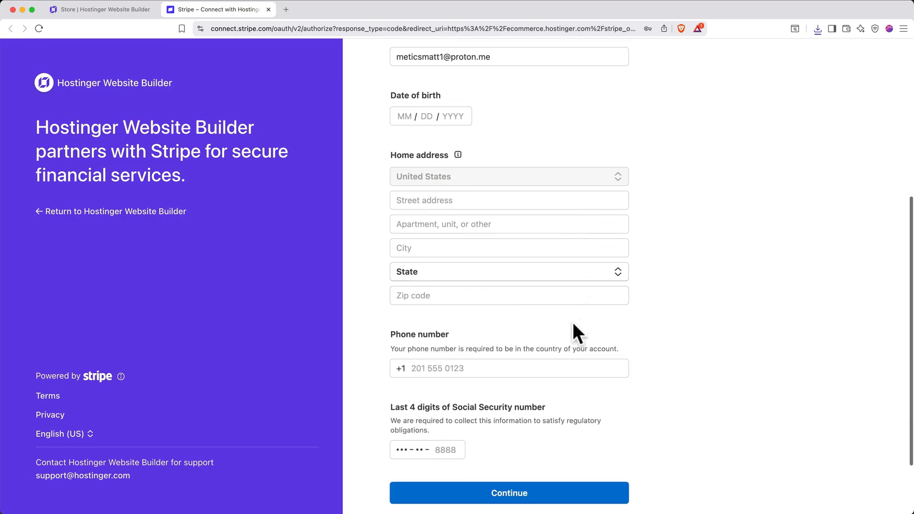
scroll(572, 321, "down", 2)
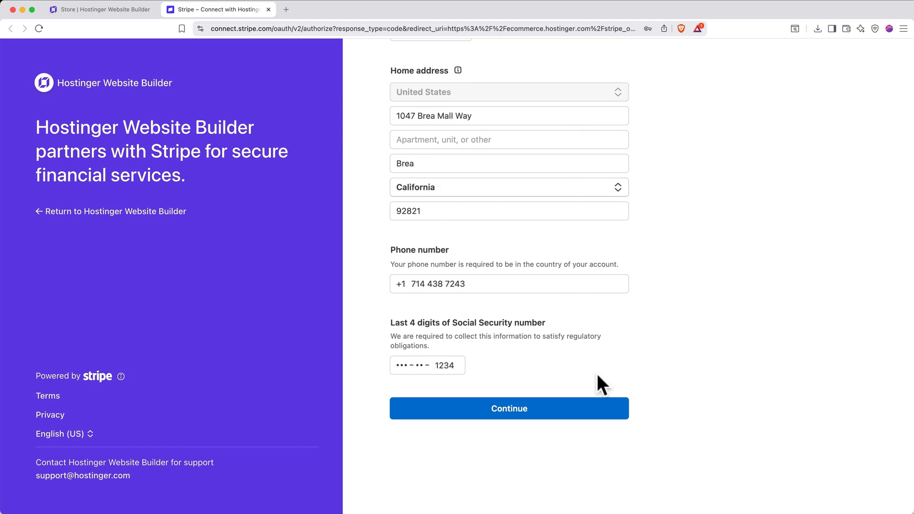
left_click(549, 410)
Set the industry to Restaurants and nightlife, paste the product description of The Gentle Kettle tea shop, and submit the business details.
left_click(525, 236)
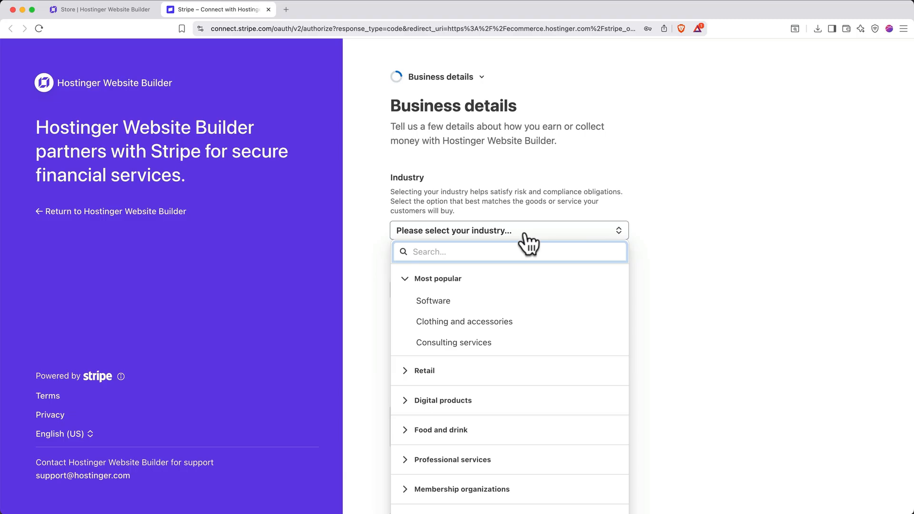
left_click(409, 433)
scroll(418, 431, "down", 2)
left_click(455, 391)
scroll(455, 393, "down", 3)
left_click(491, 363)
type("The Gentle Kettle is a tea shop in California providing a cozy place for customers to enjoy tea and read a book, or buy loose leaf tea to enjoy at home!")
left_click(460, 440)
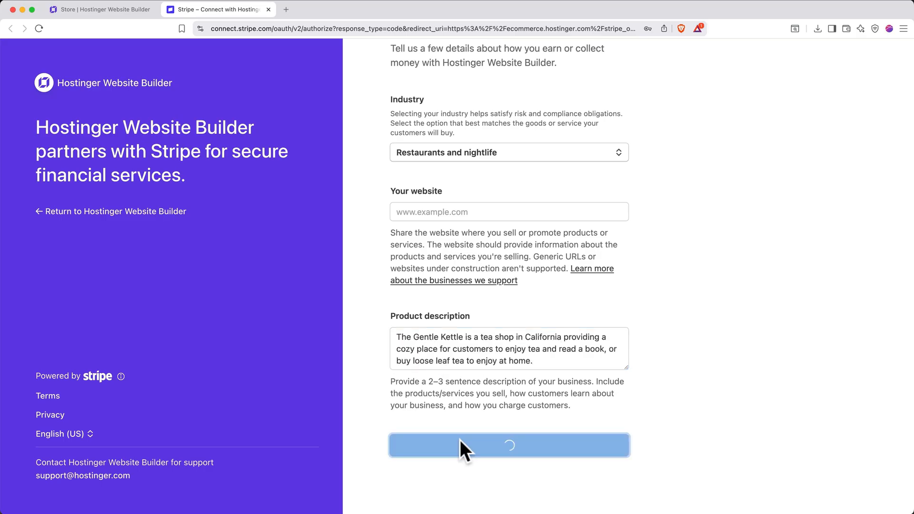
left_click(462, 452)
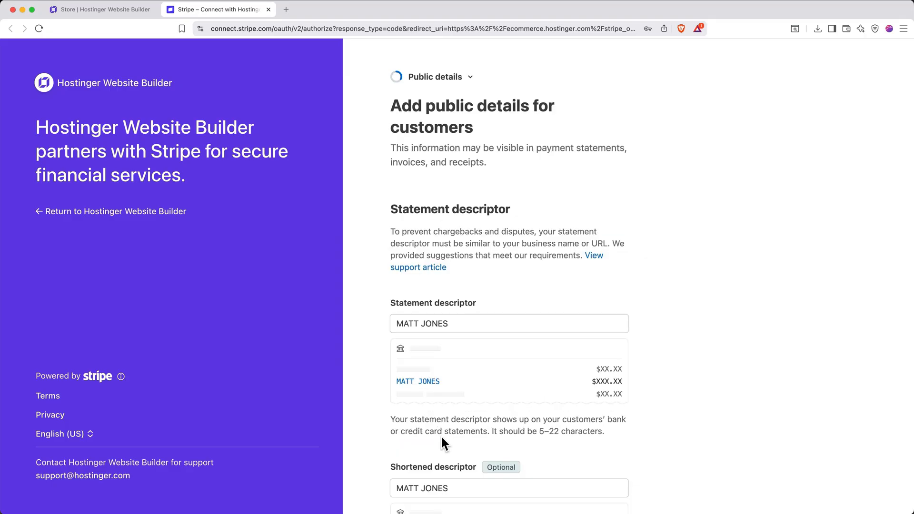
Check the statement descriptor and customer support contact details, and submit them as the public details.
triple_click(471, 325)
scroll(470, 333, "down", 10)
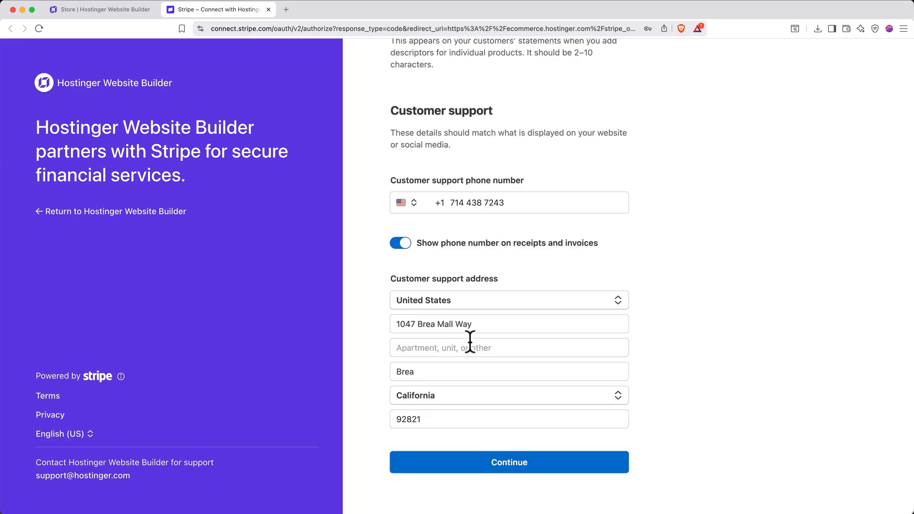
left_click(452, 466)
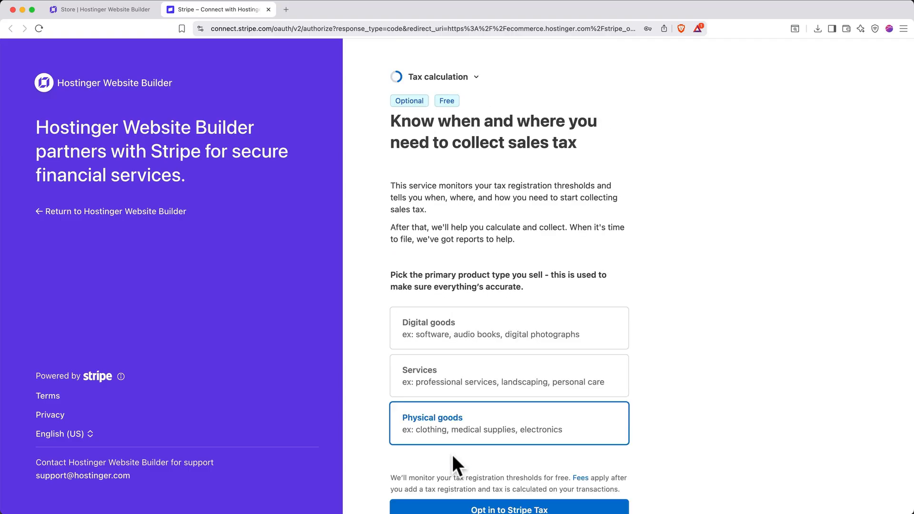
Opt in to Stripe Tax for physical goods, then review the Stripe account information and agree to and submit it.
scroll(452, 465, "down", 4)
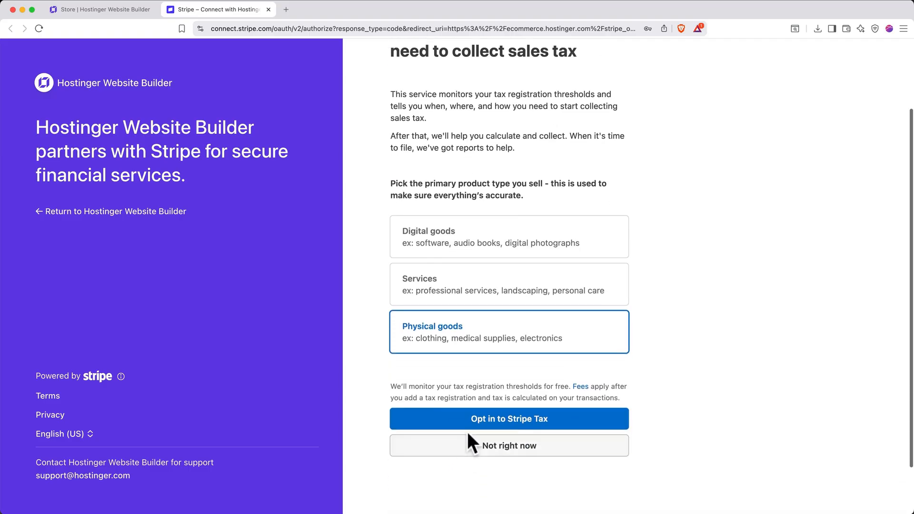
left_click(465, 420)
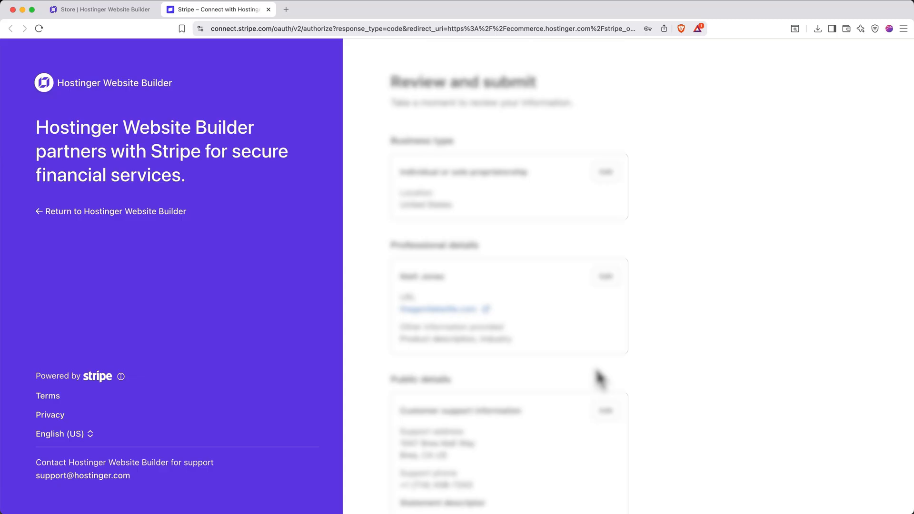
scroll(600, 379, "down", 10)
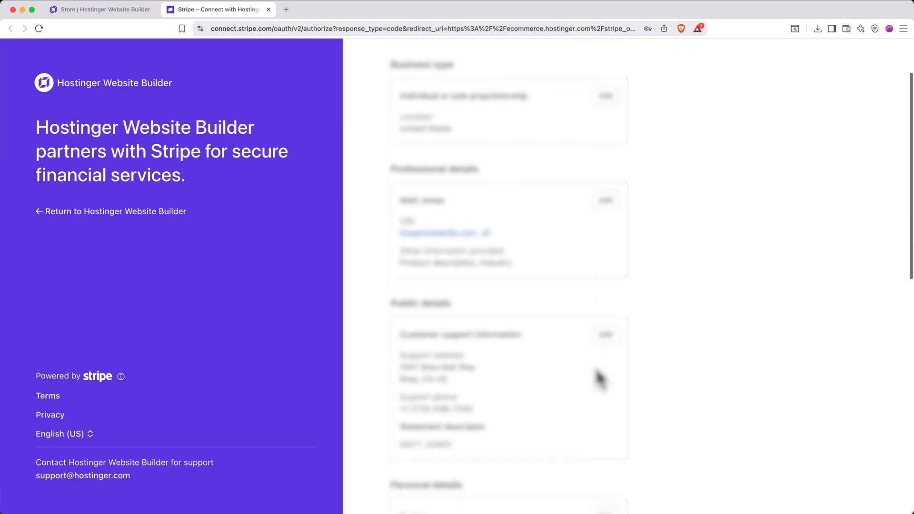
scroll(601, 379, "down", 3)
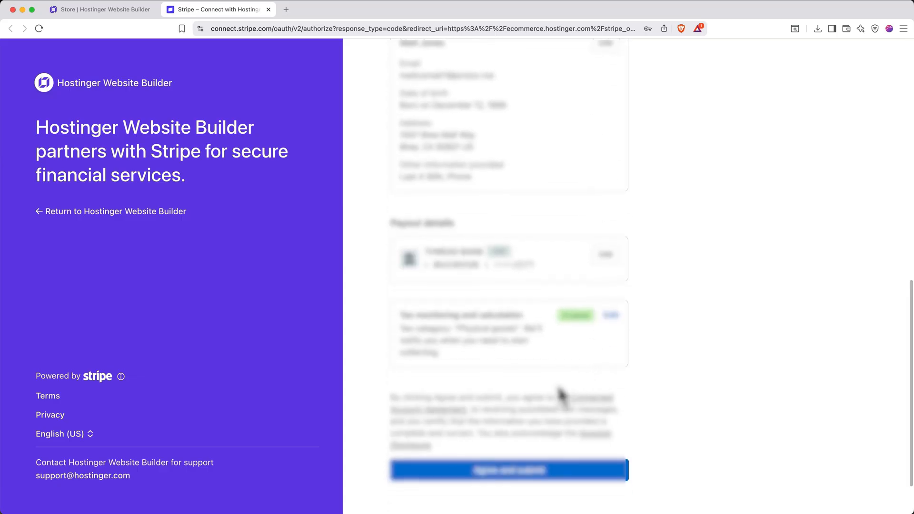
left_click(553, 481)
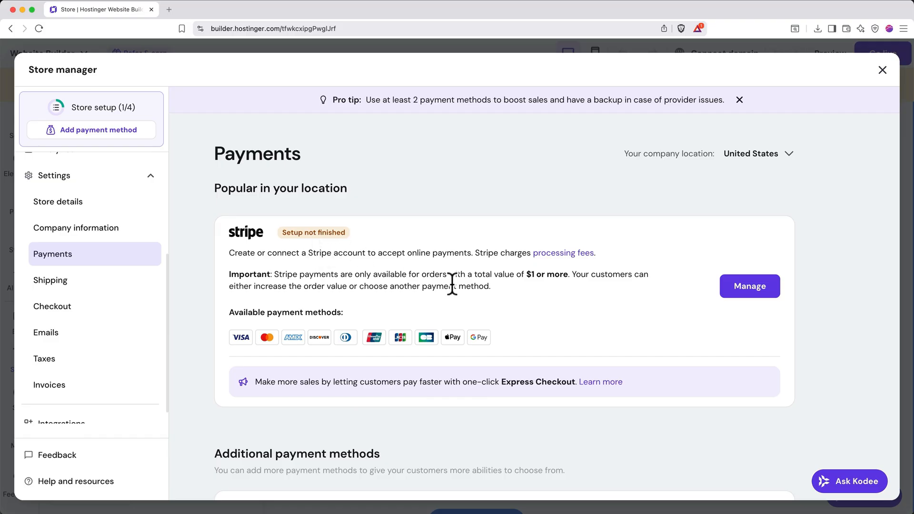
Open the Stripe payment management in the store's payment settings and finish the outstanding Stripe setup.
left_click(740, 295)
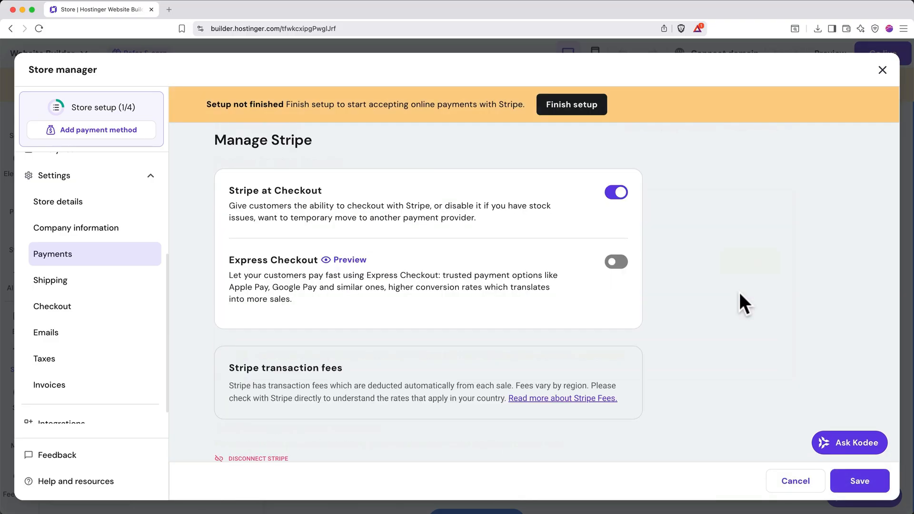
left_click(569, 109)
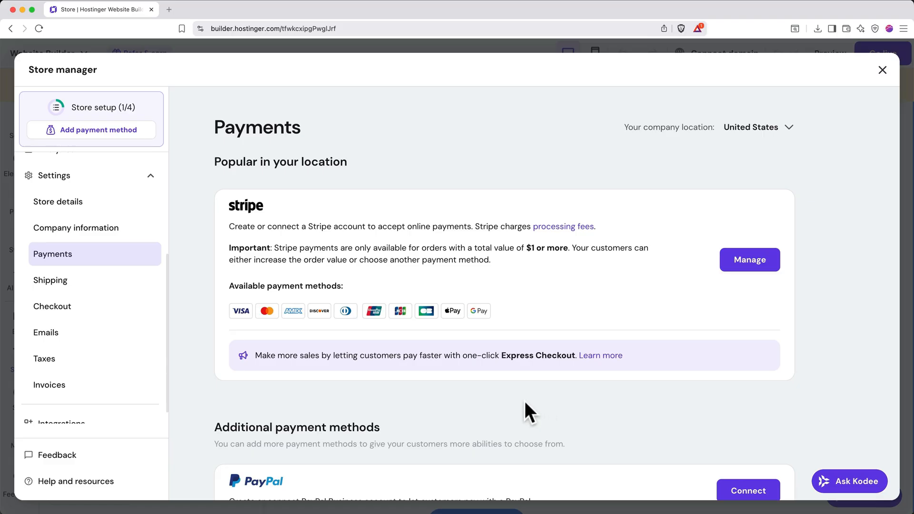
Create and save a shipping zone named The United States that covers the country United States.
left_click(105, 284)
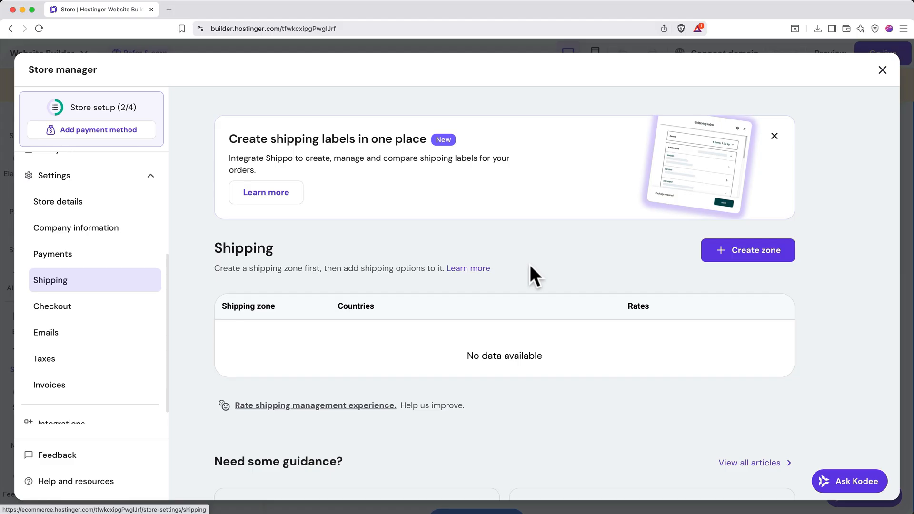
left_click(751, 256)
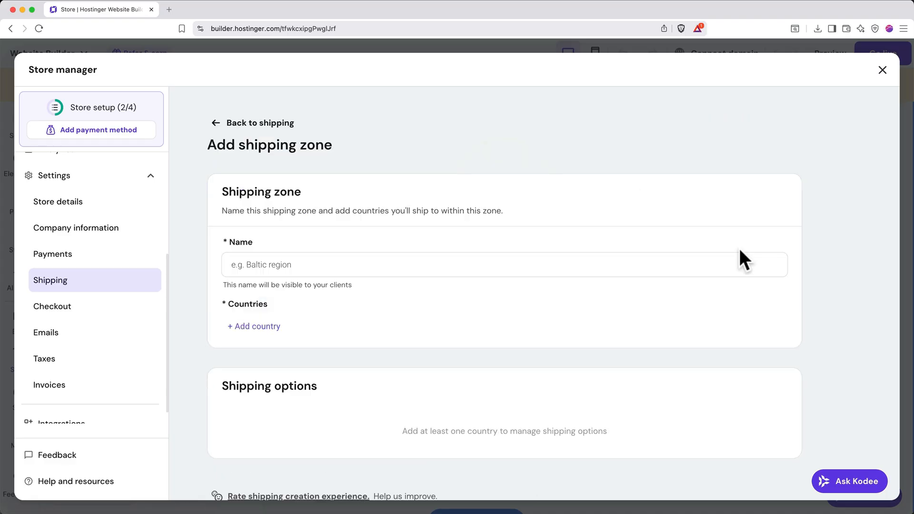
left_click(578, 262)
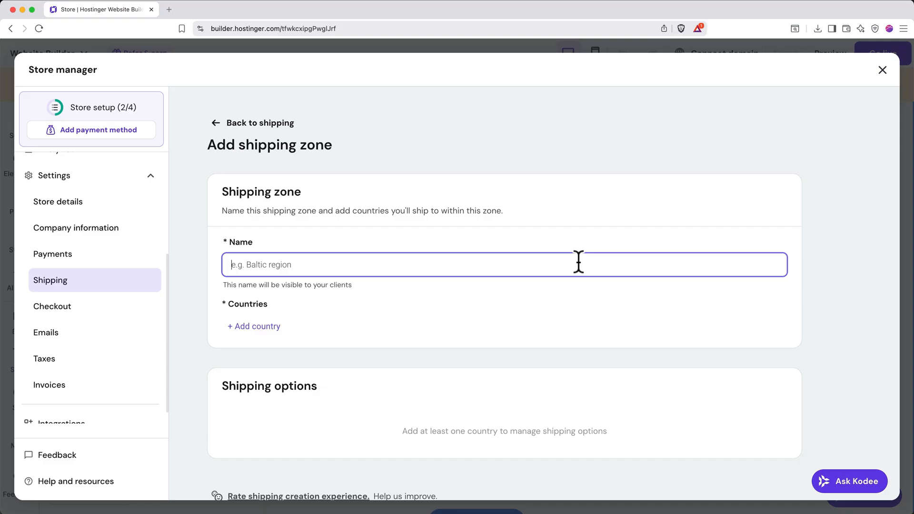
type("The United States")
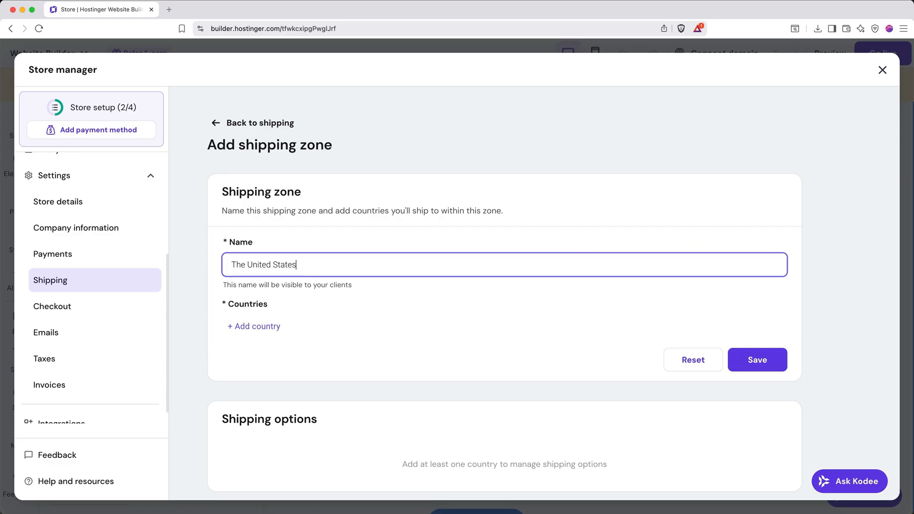
left_click(269, 327)
scroll(315, 300, "down", 20)
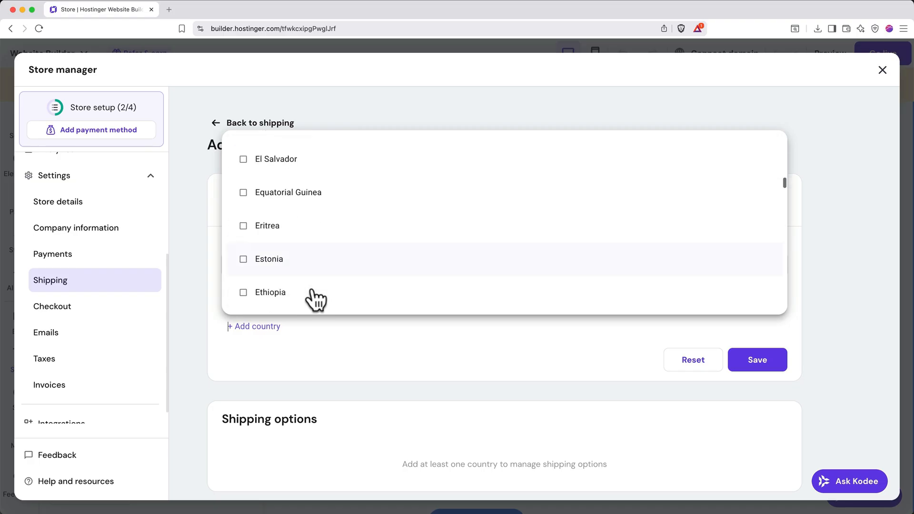
scroll(315, 299, "down", 10)
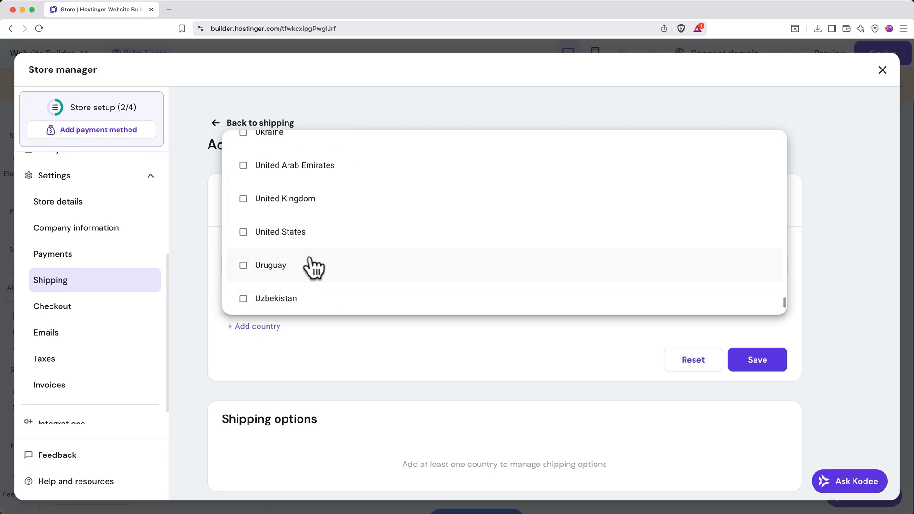
left_click(307, 233)
left_click(341, 370)
left_click(744, 366)
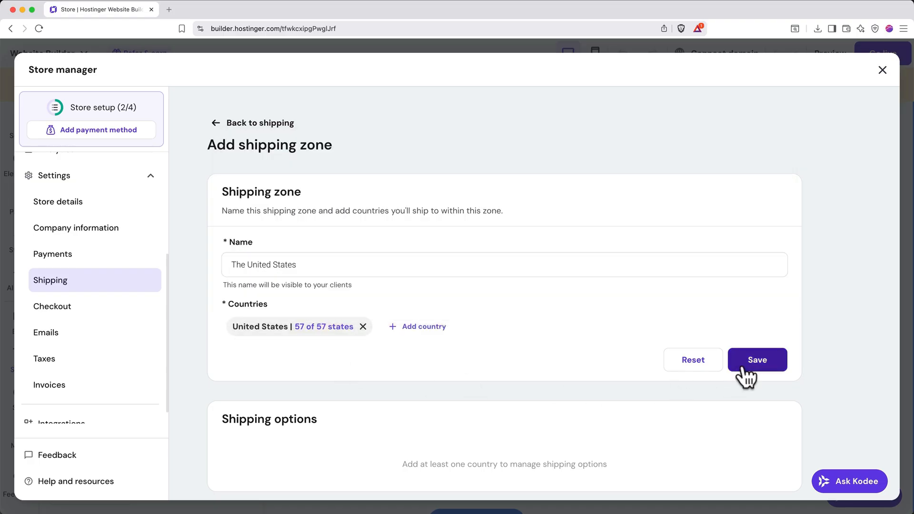
Set the shipping rate of the zone's Regular option to 5, without any conditions.
scroll(746, 376, "down", 2)
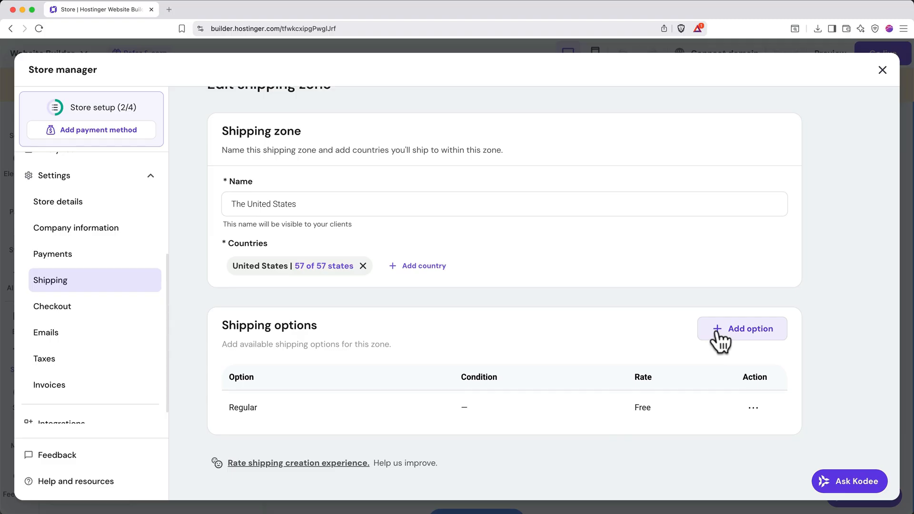
left_click(639, 406)
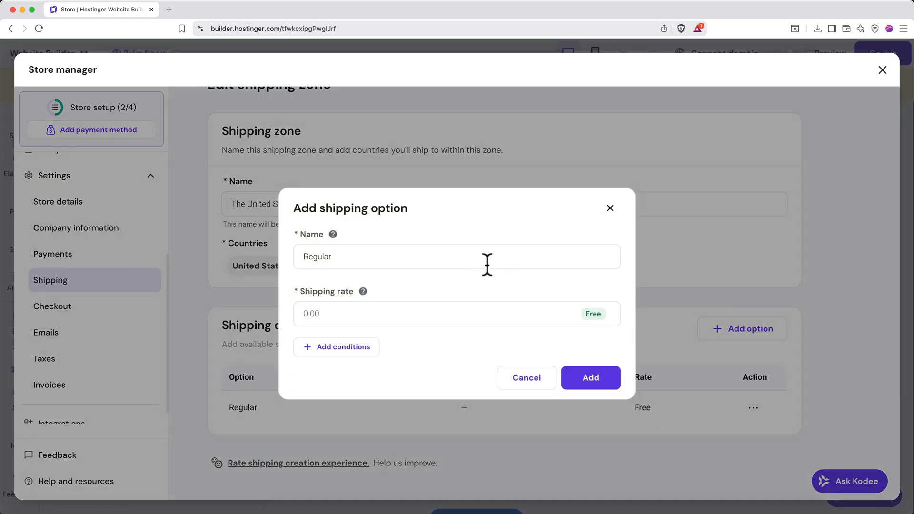
left_click(482, 312)
type("5")
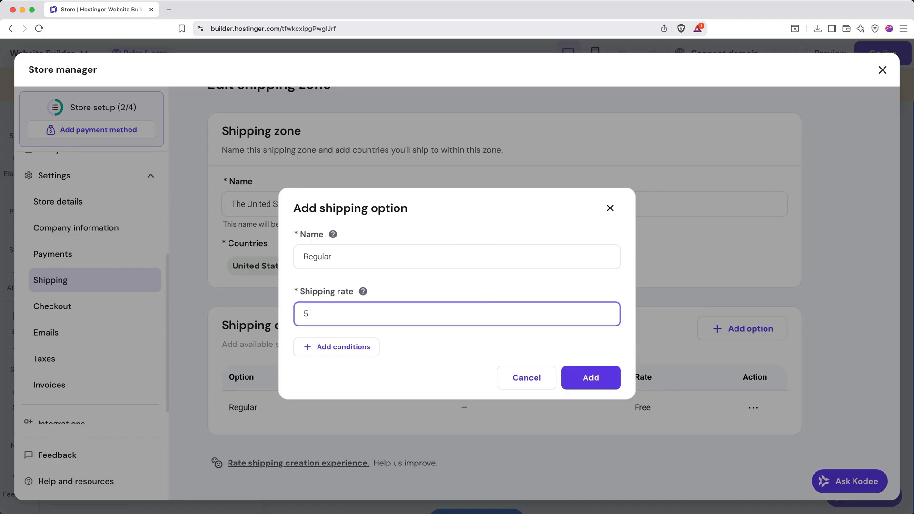
left_click(479, 338)
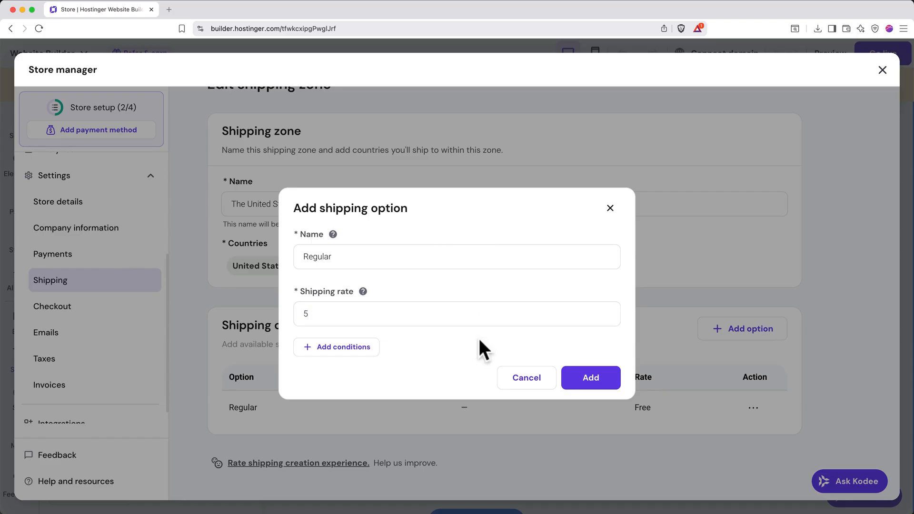
left_click(352, 347)
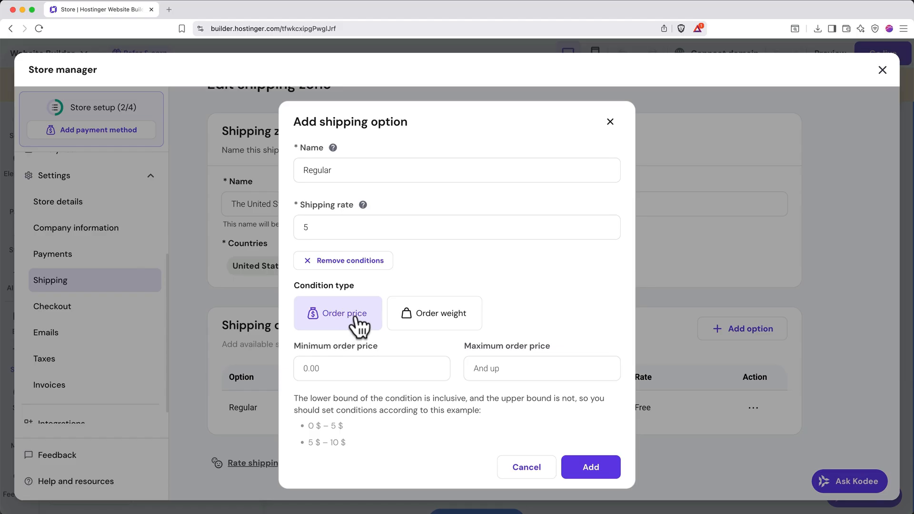
left_click(364, 262)
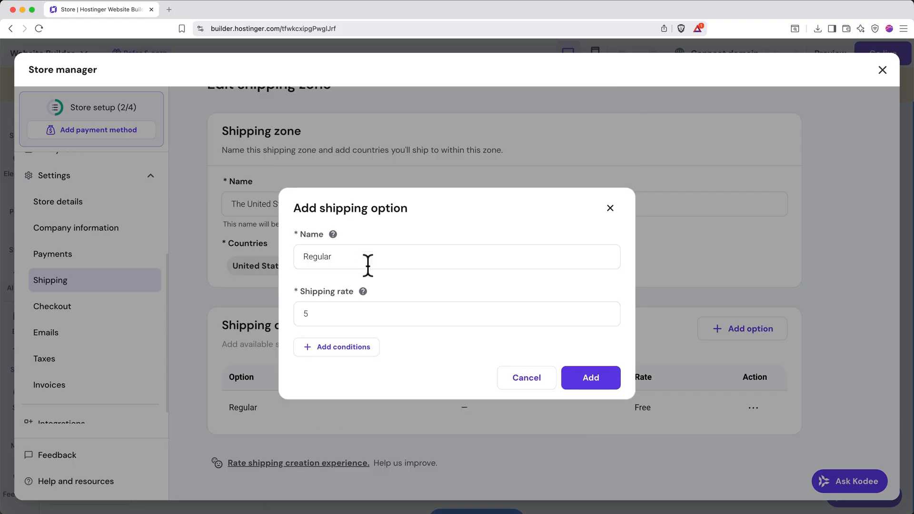
left_click(591, 379)
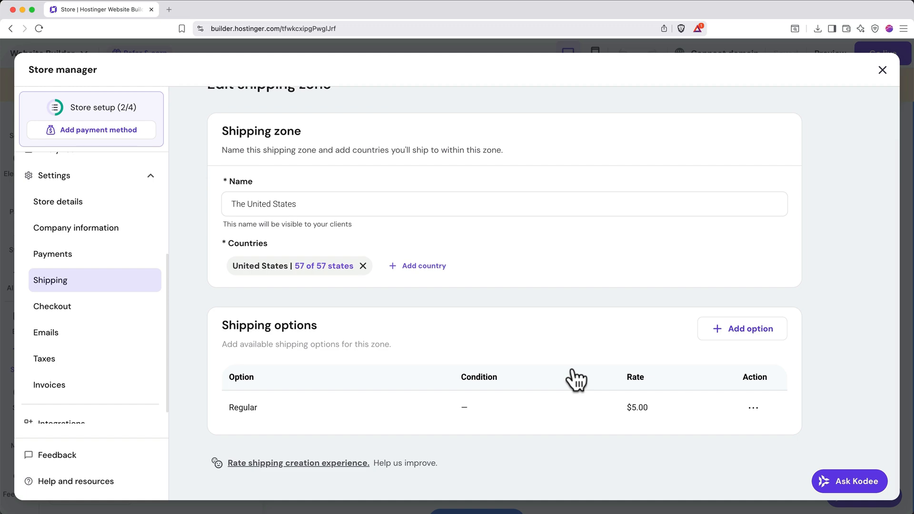
Check the currency and measurement system in the store details, and open the tax settings.
left_click(122, 211)
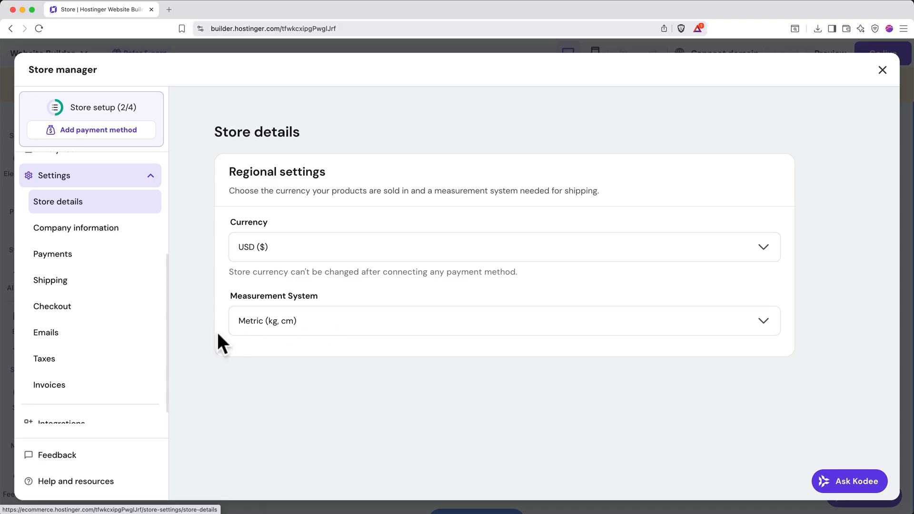
left_click(97, 360)
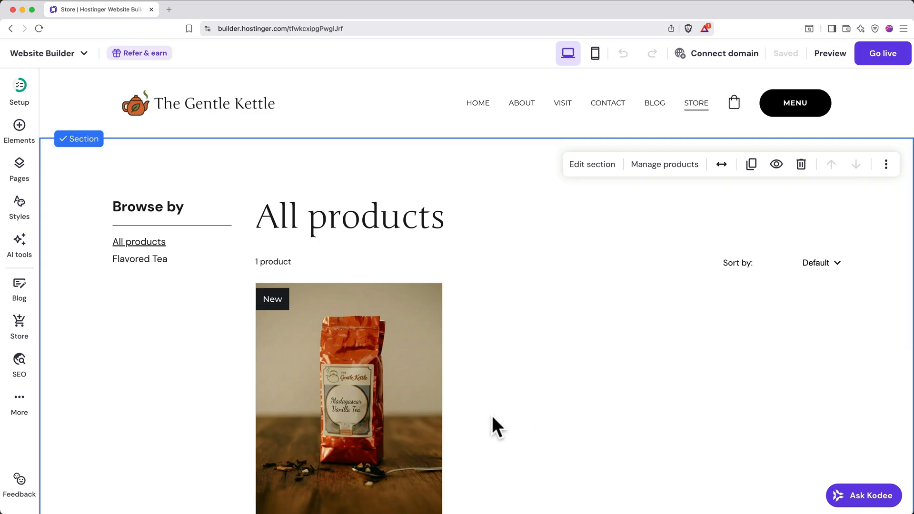
Examine the Home page's SEO settings, including the search result preview, focus keywords, SEO title, meta description and their improvement hints.
left_click(20, 360)
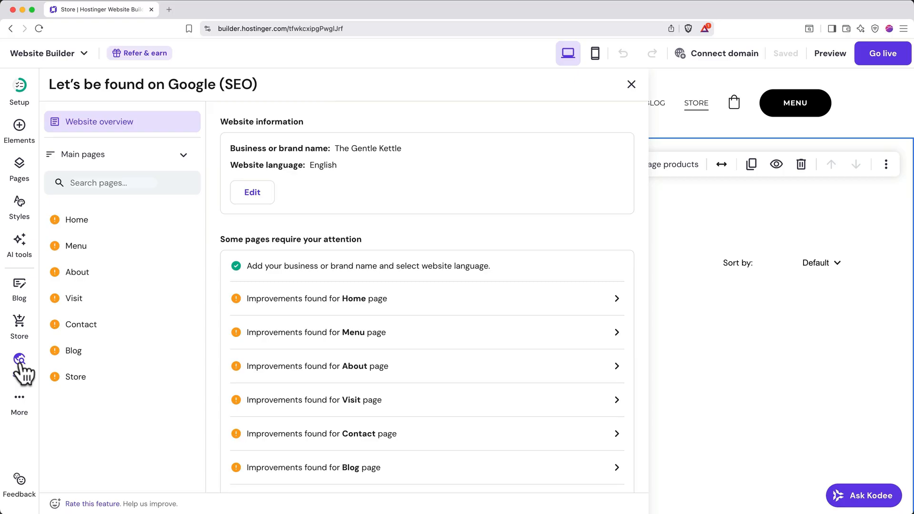
left_click(107, 227)
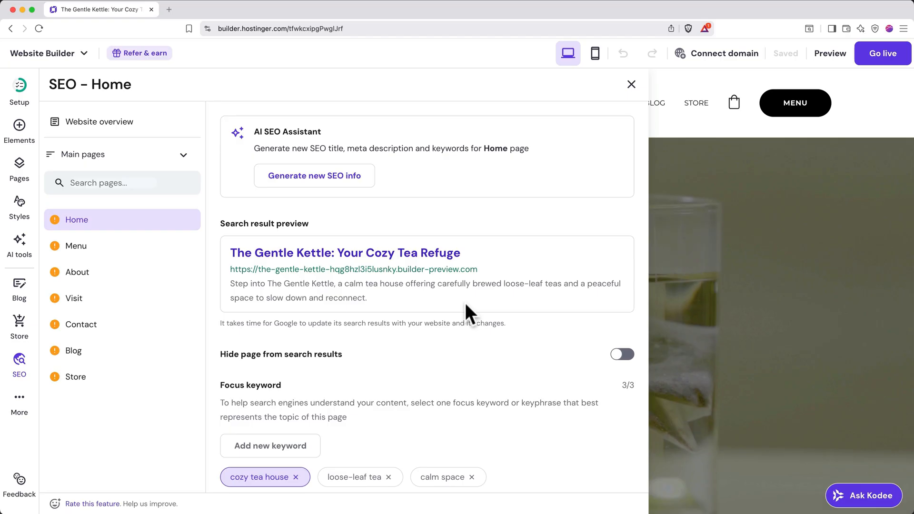
scroll(466, 306, "down", 5)
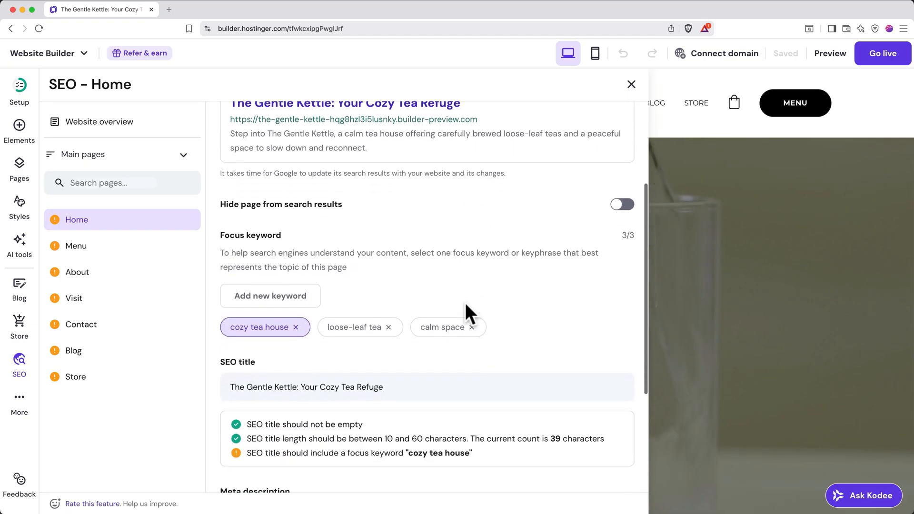
scroll(464, 301, "down", 2)
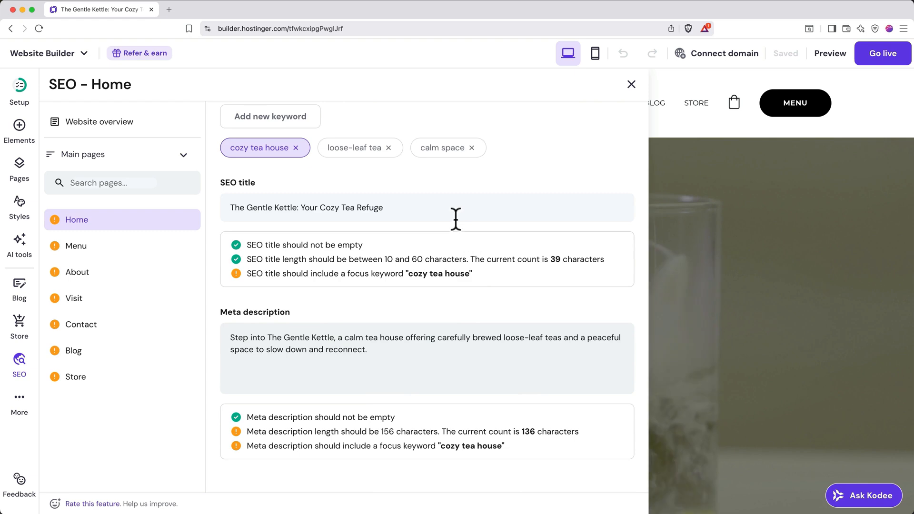
scroll(425, 206, "up", 4)
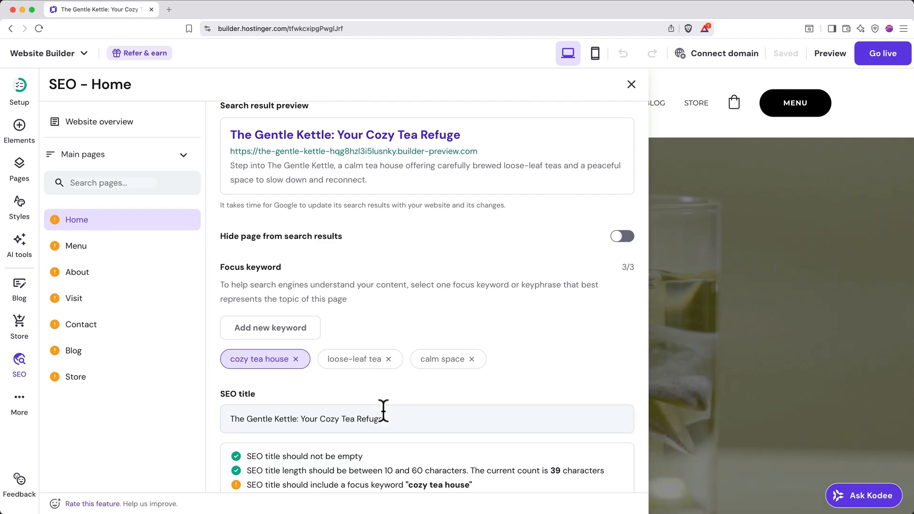
scroll(383, 409, "down", 1)
scroll(383, 410, "down", 3)
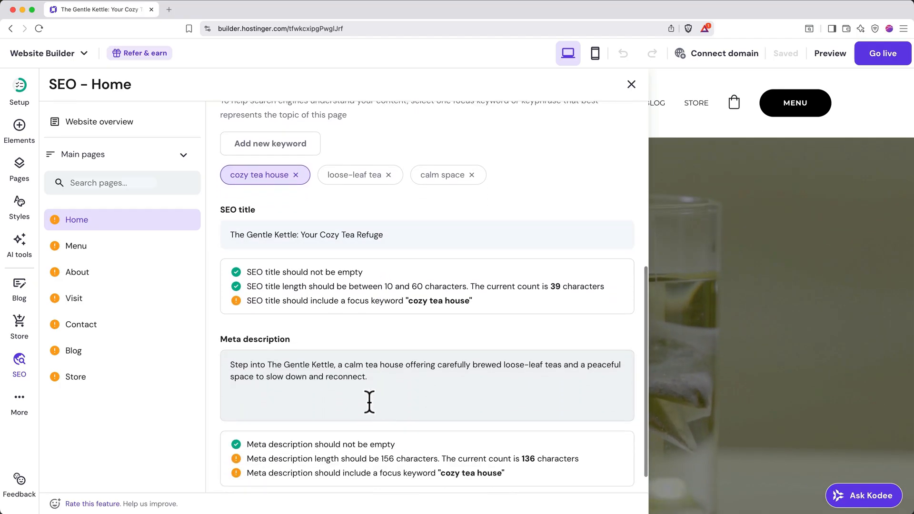
scroll(350, 382, "up", 5)
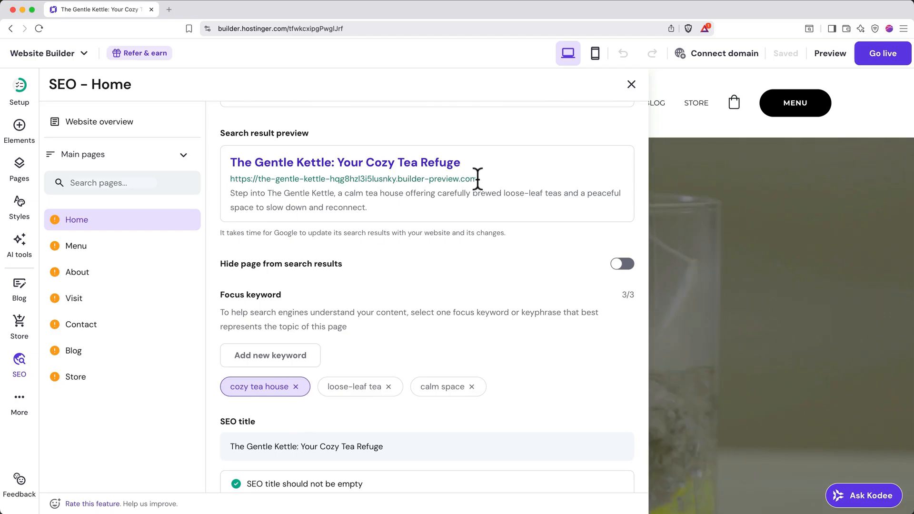
scroll(456, 255, "down", 4)
scroll(456, 252, "down", 1)
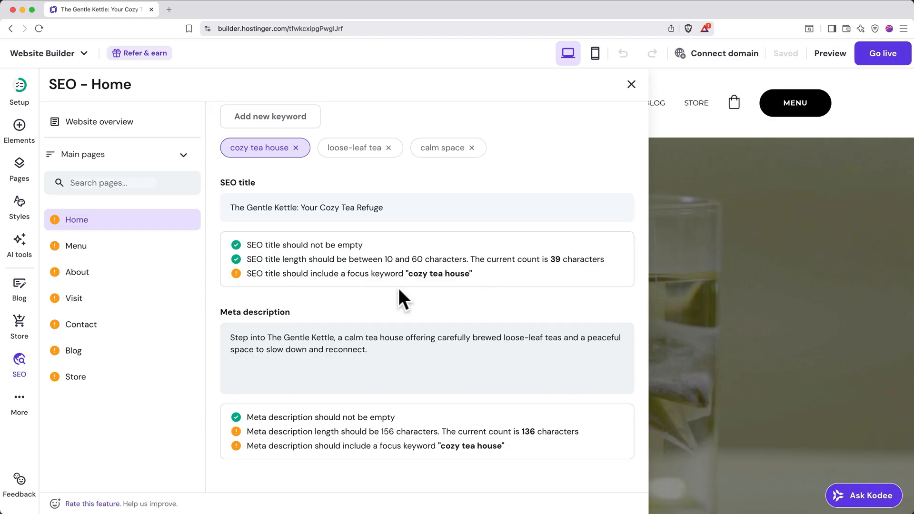
scroll(398, 288, "up", 2)
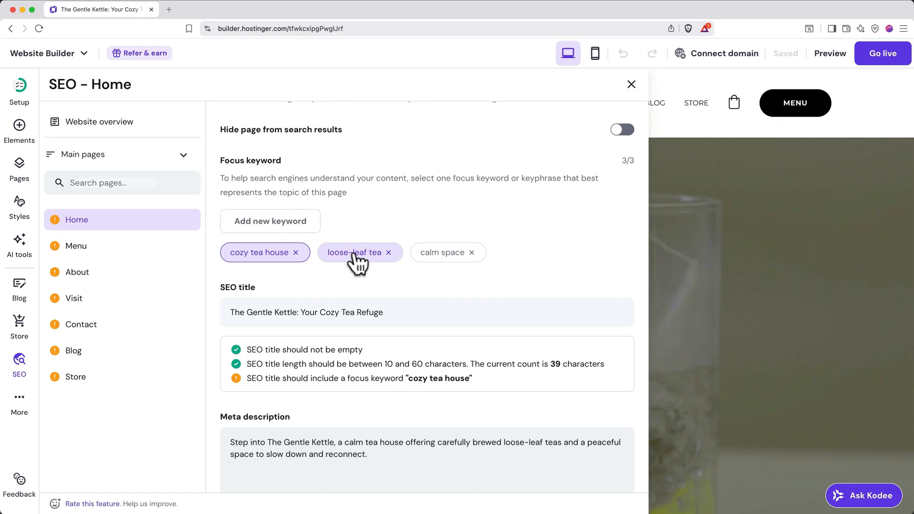
scroll(355, 259, "up", 3)
scroll(357, 261, "up", 5)
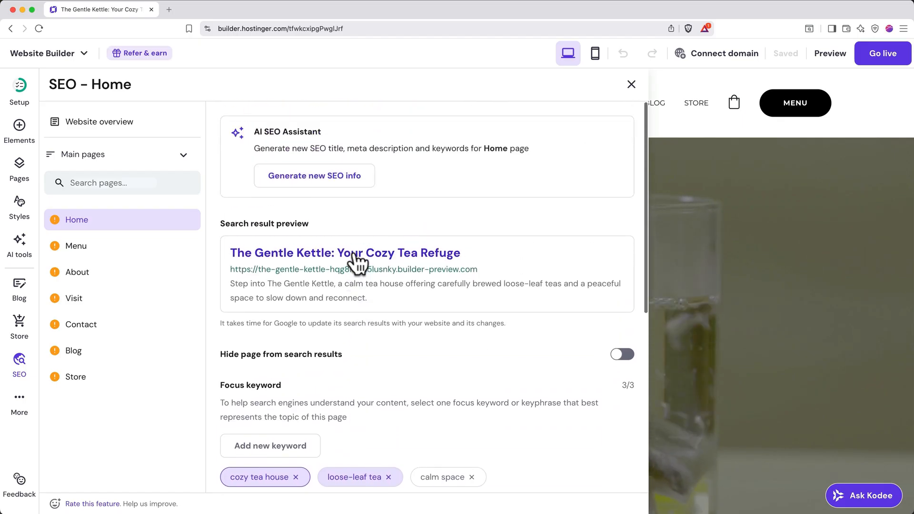
Generate new SEO info for the Home page using the keywords tea house, loose-leaf teas and peaceful space, and apply the suggested title and description.
left_click(356, 177)
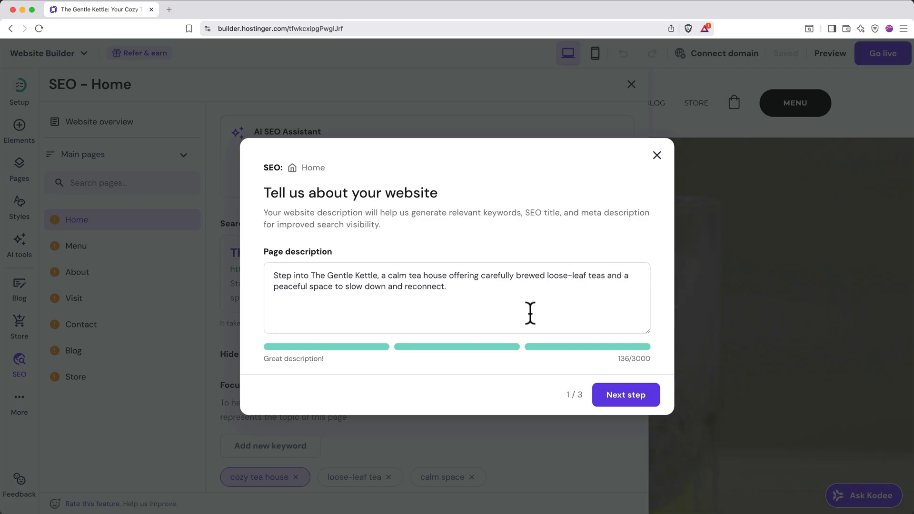
left_click(620, 399)
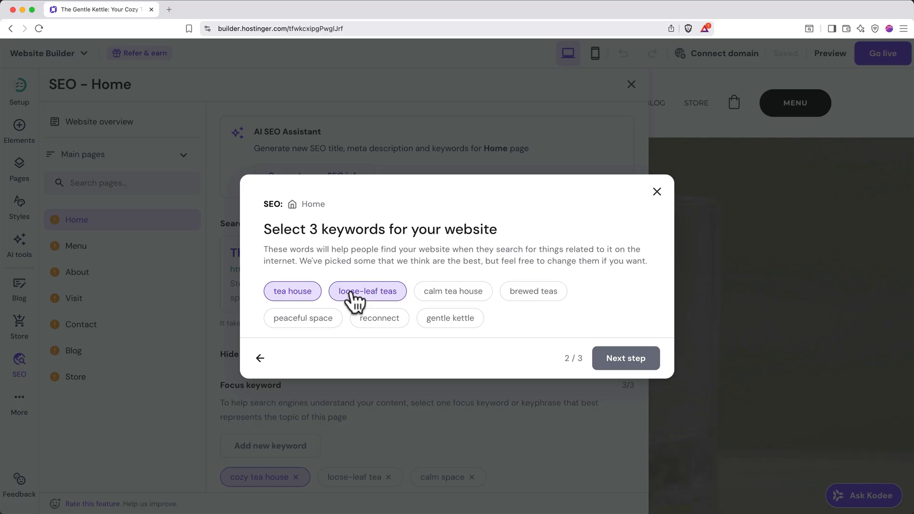
left_click(327, 322)
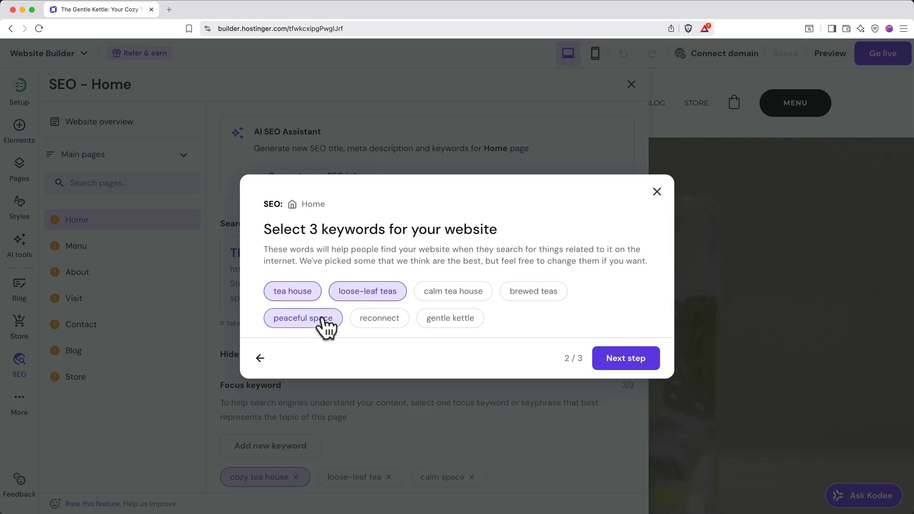
left_click(632, 360)
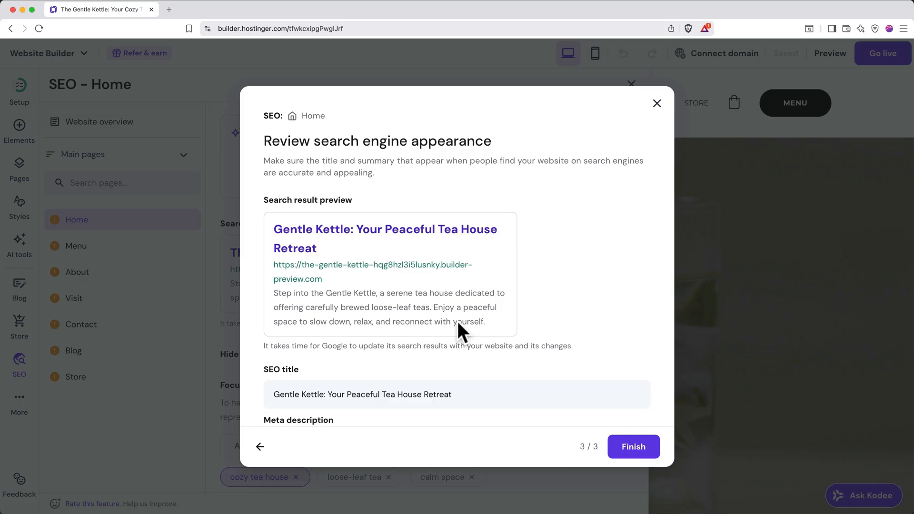
scroll(458, 321, "down", 2)
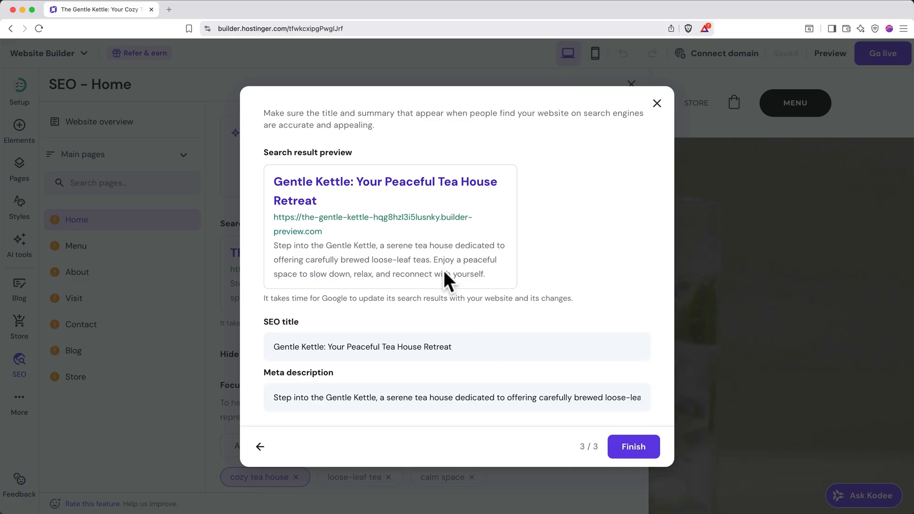
left_click(634, 450)
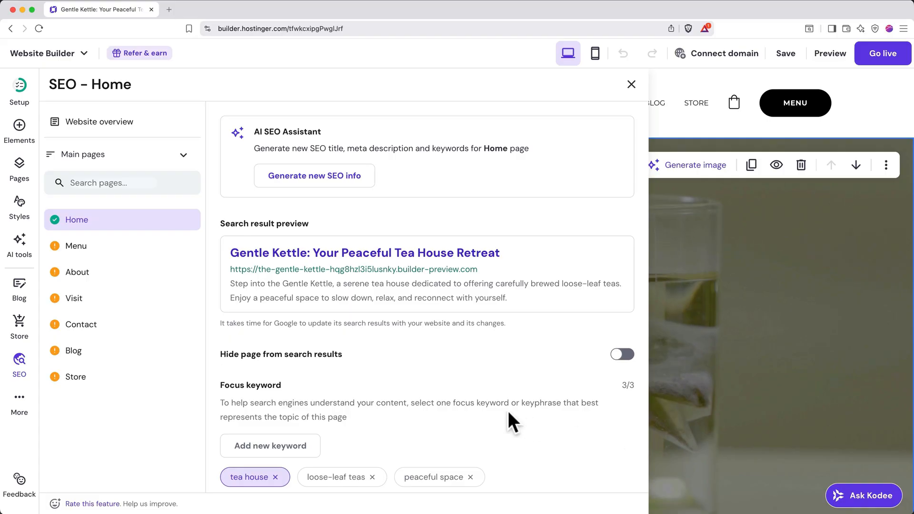
scroll(509, 413, "down", 5)
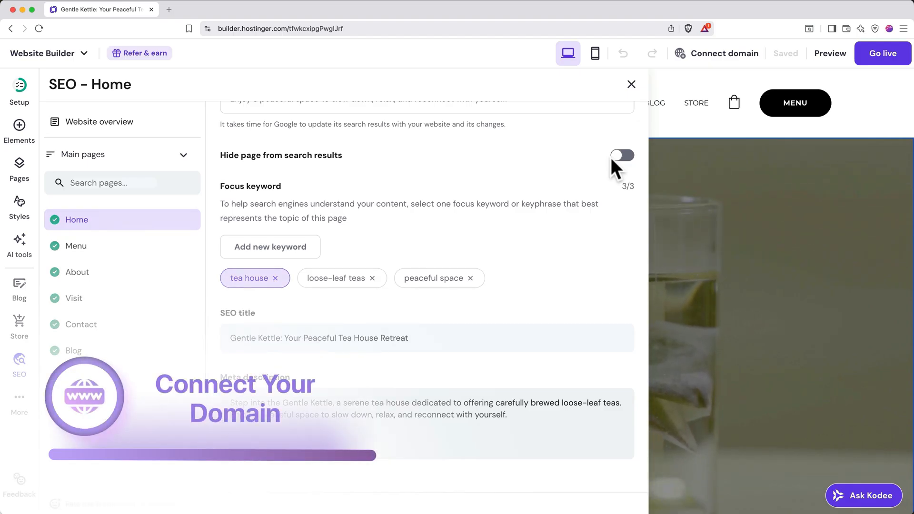
Start claiming the site's free domain and select thegentlekettle.com as the domain name.
left_click(720, 52)
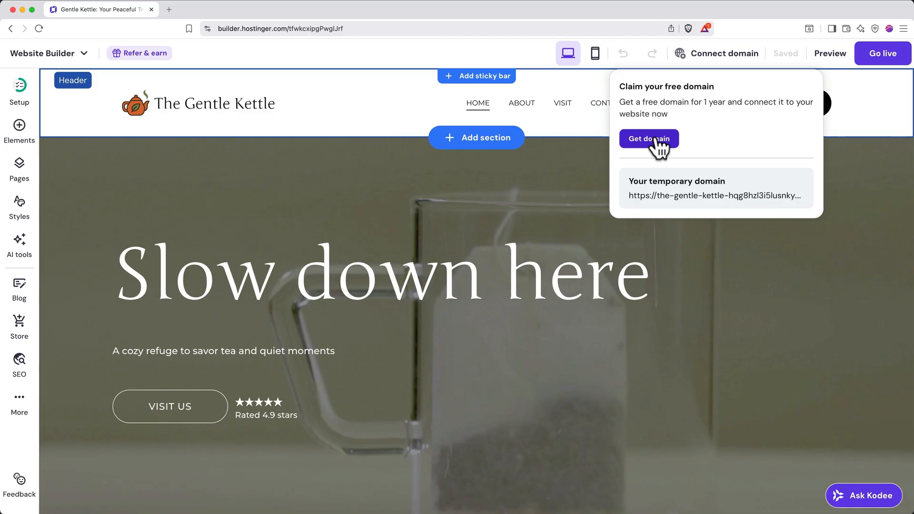
left_click(657, 140)
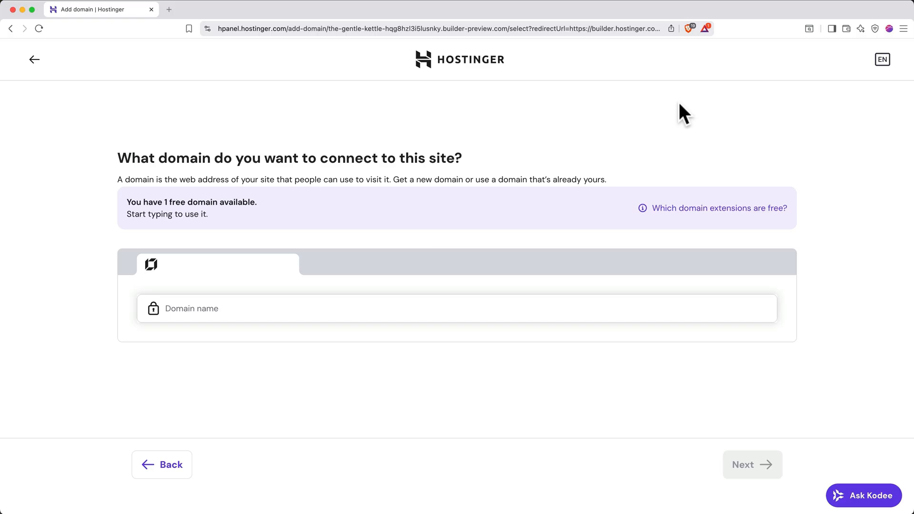
left_click(449, 305)
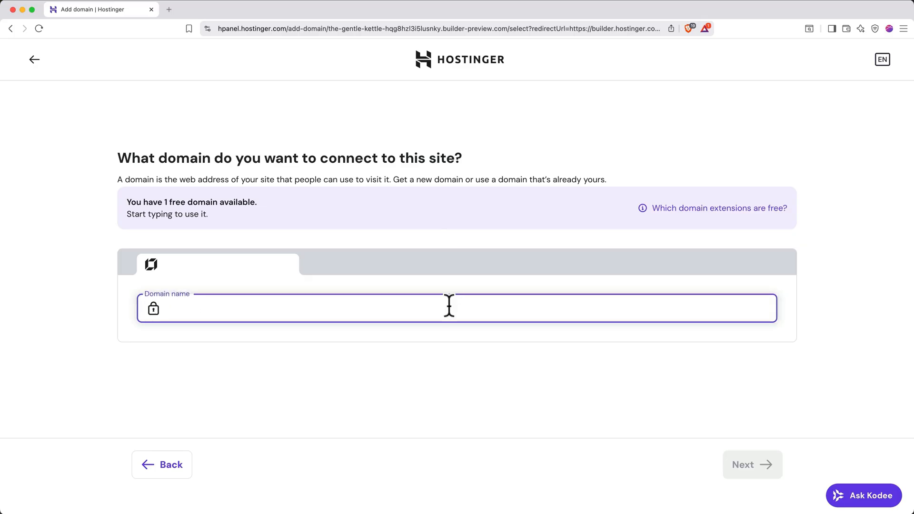
type("thegentlekettle.com")
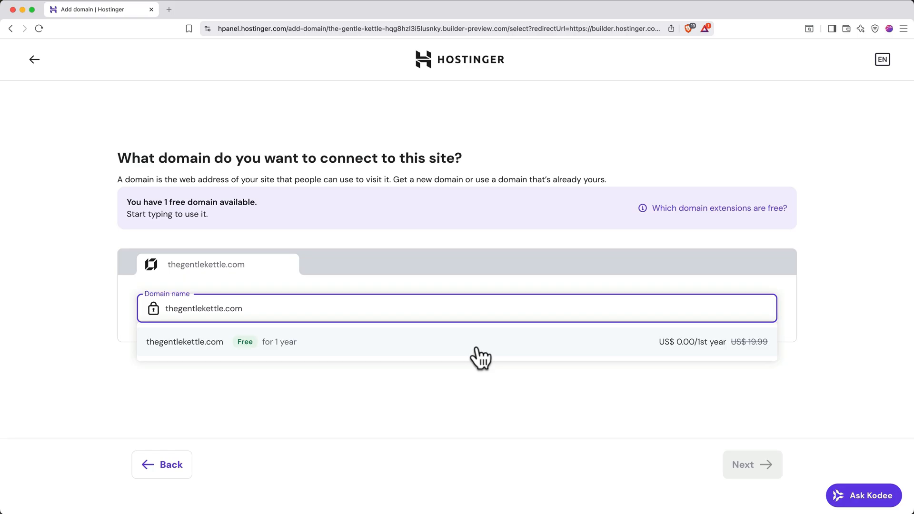
left_click(666, 350)
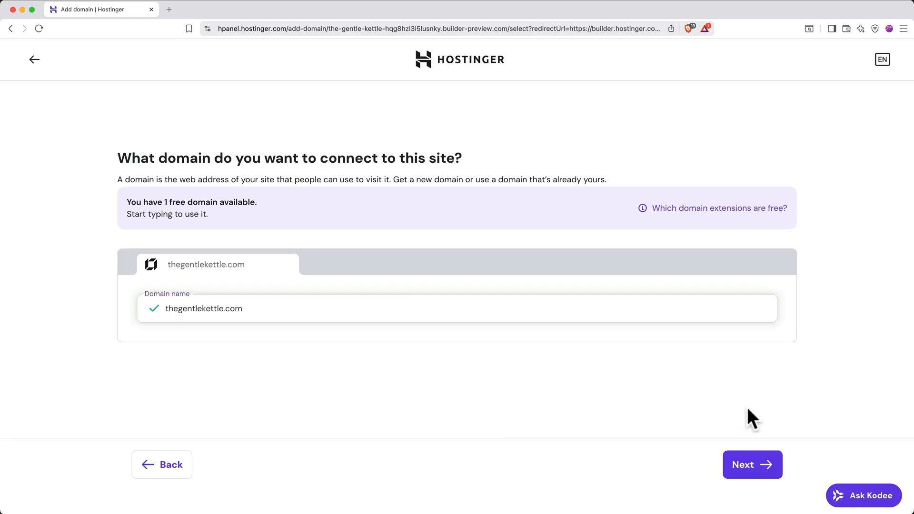
Register the chosen domain as a Personal registrant in the United States with the owner's contact details.
left_click(760, 468)
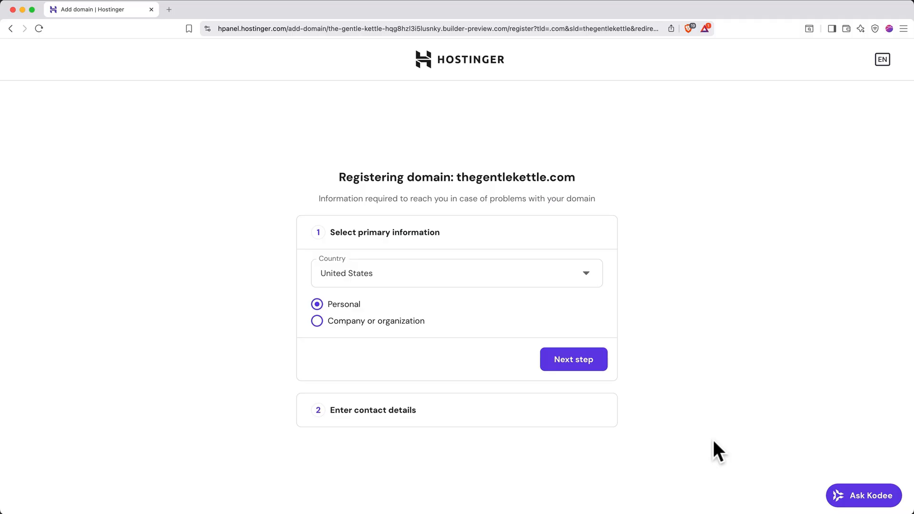
left_click(590, 359)
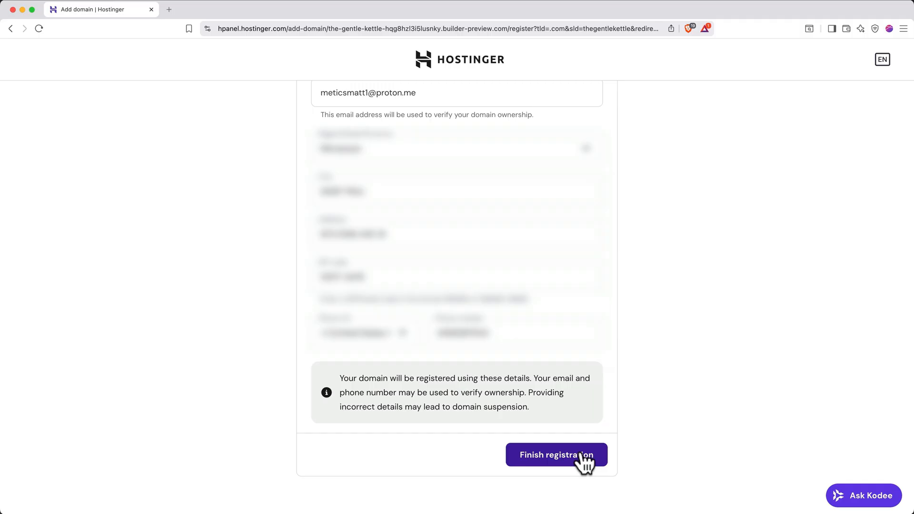
left_click(582, 453)
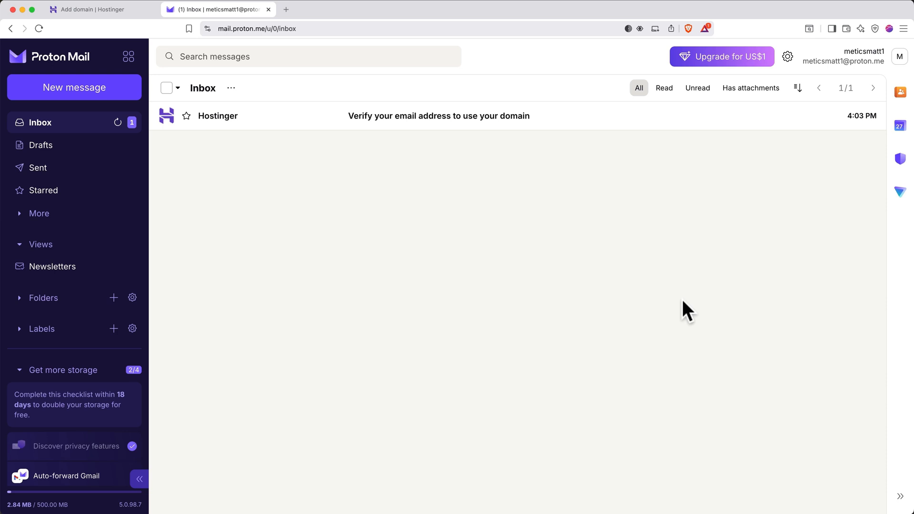
Verify the domain's contact email through Hostinger's message in Proton Mail, and return to the website builder.
left_click(585, 120)
scroll(585, 127, "down", 4)
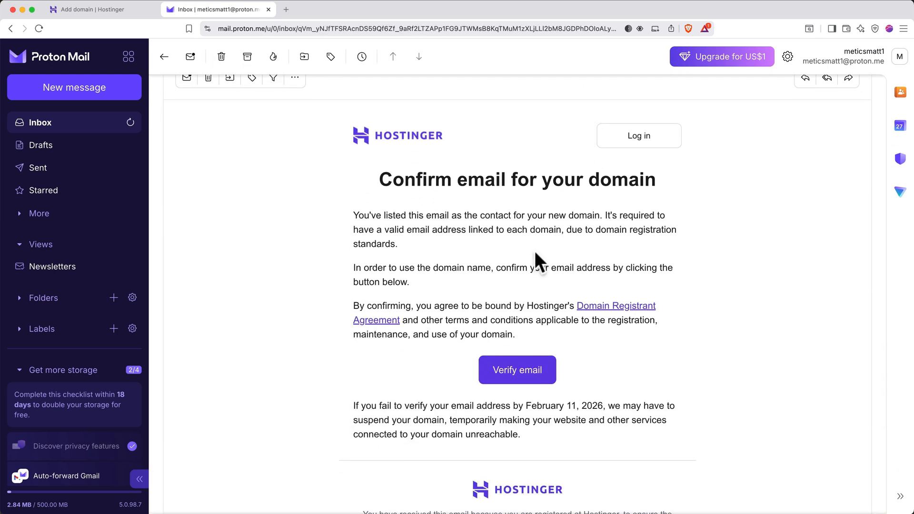
left_click(533, 365)
left_click(583, 350)
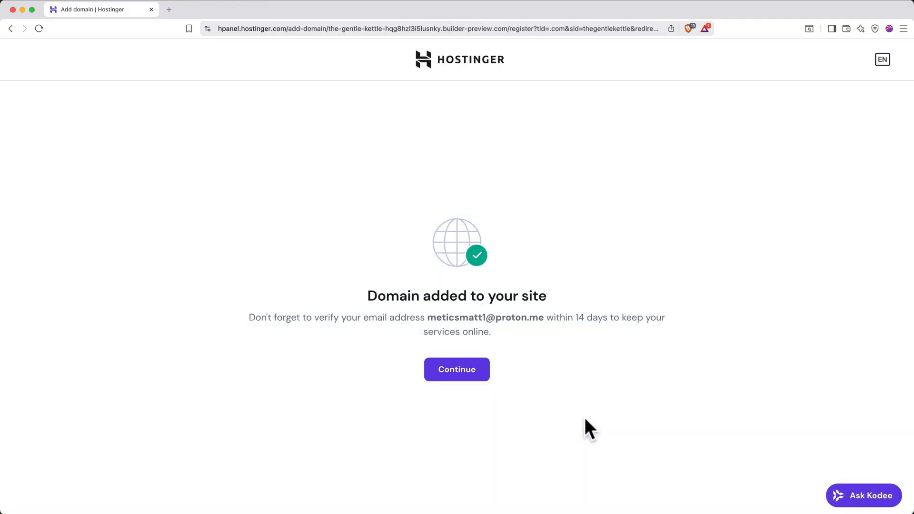
left_click(471, 377)
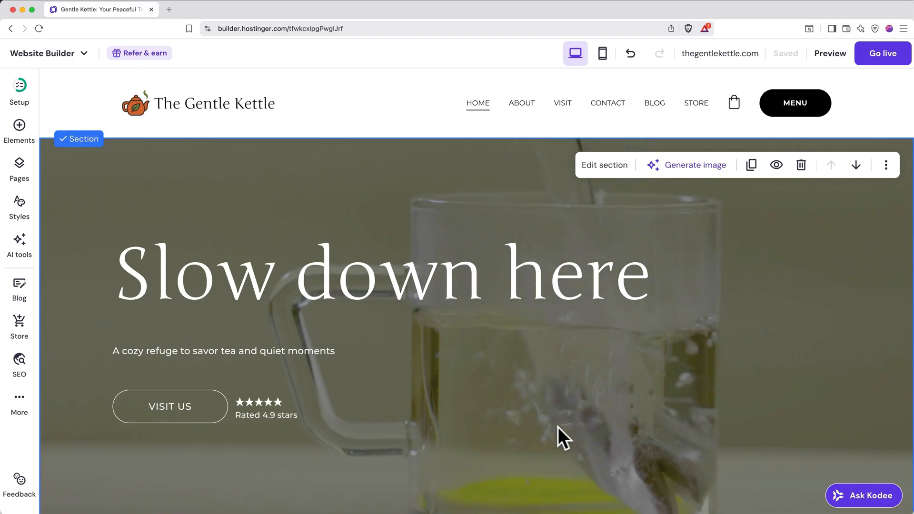
Publish the website on thegentlekettle.com, view the live site, and return to the builder.
left_click(738, 62)
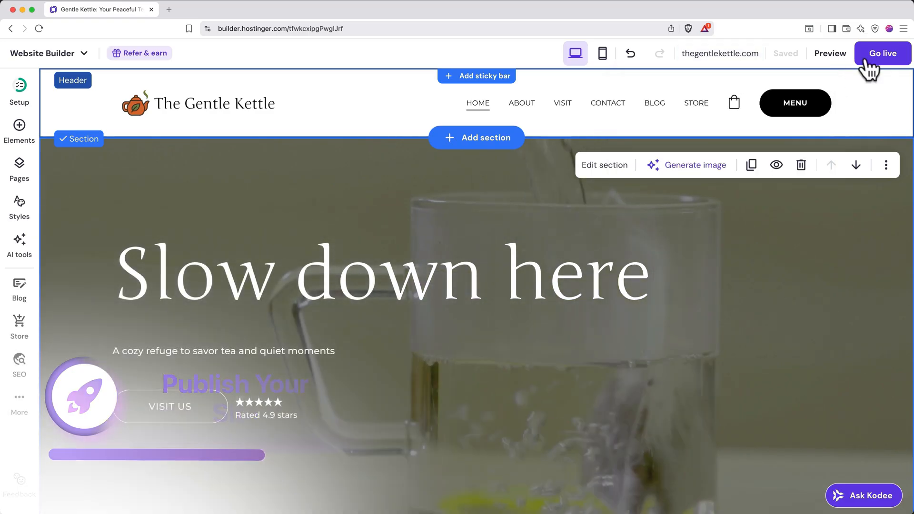
left_click(883, 56)
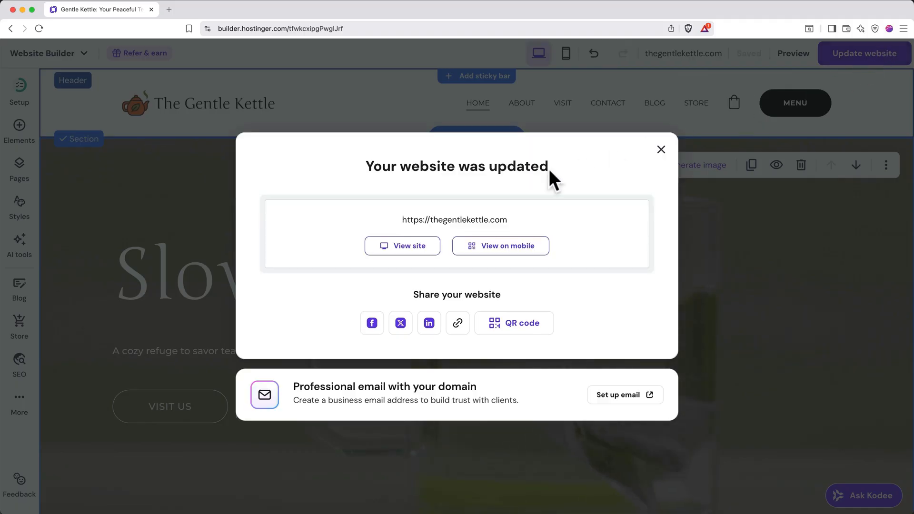
left_click(414, 249)
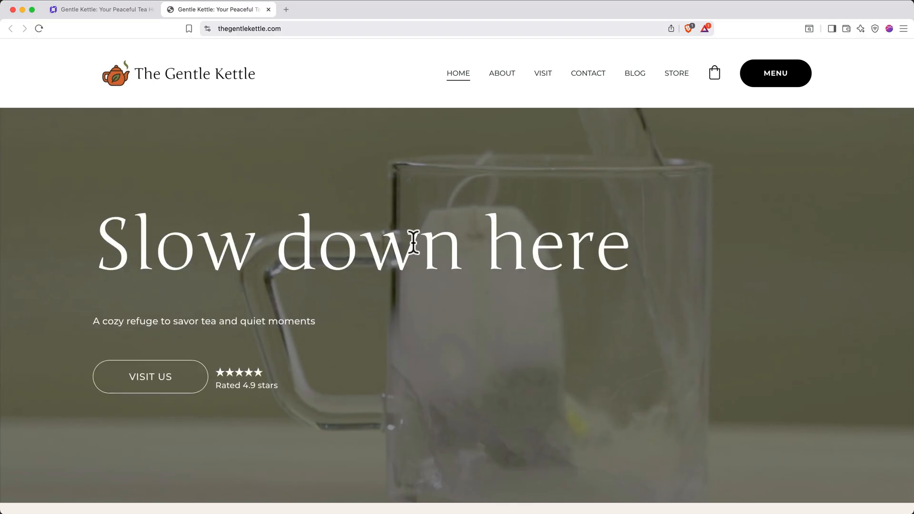
key("super+w")
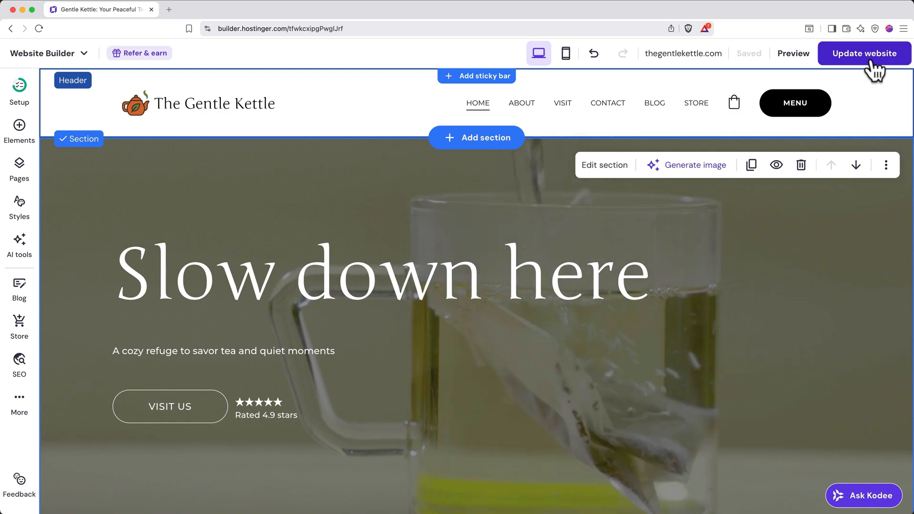
Go to the Emails section of the Hostinger dashboard and claim the free email plan for thegentlekettle.com.
left_click(56, 54)
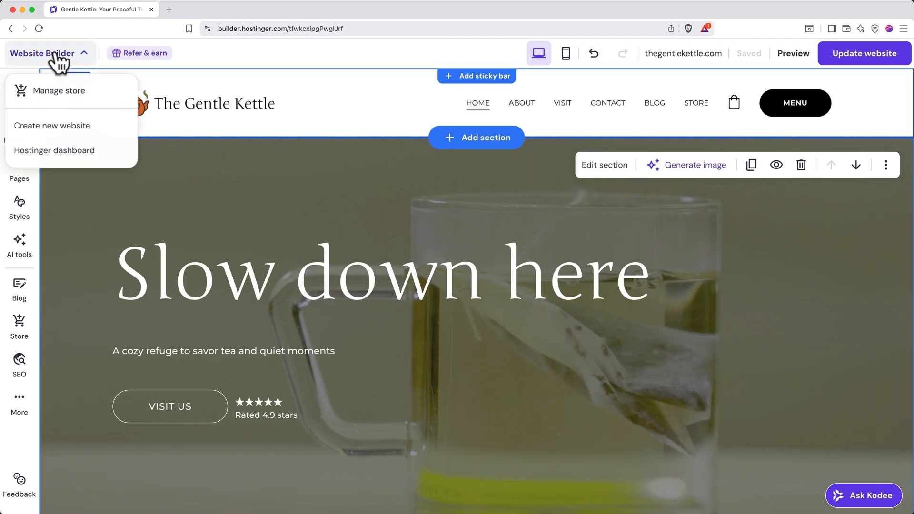
left_click(55, 151)
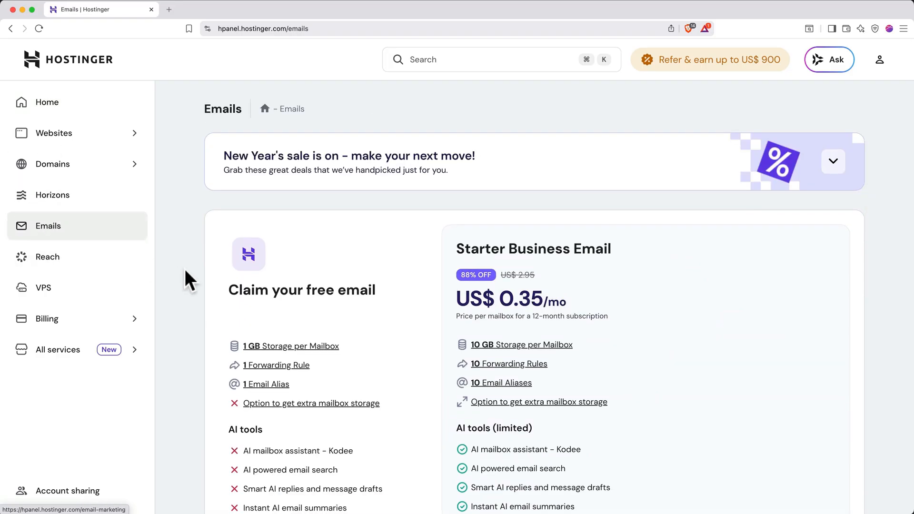
scroll(184, 269, "down", 5)
scroll(184, 269, "down", 2)
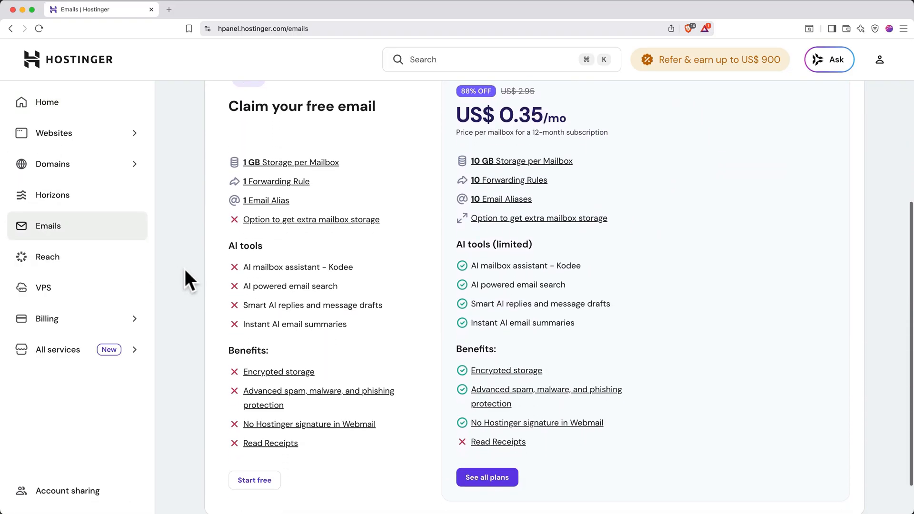
left_click(254, 471)
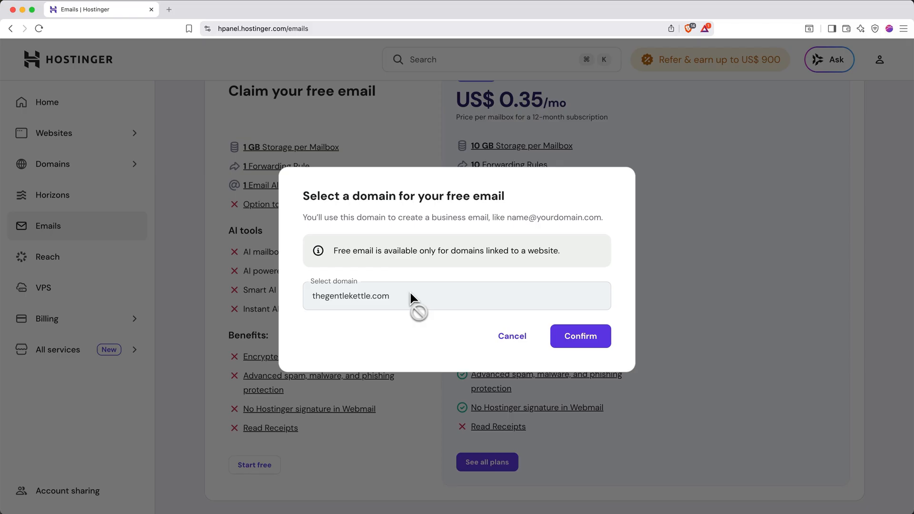
left_click(582, 338)
left_click(585, 394)
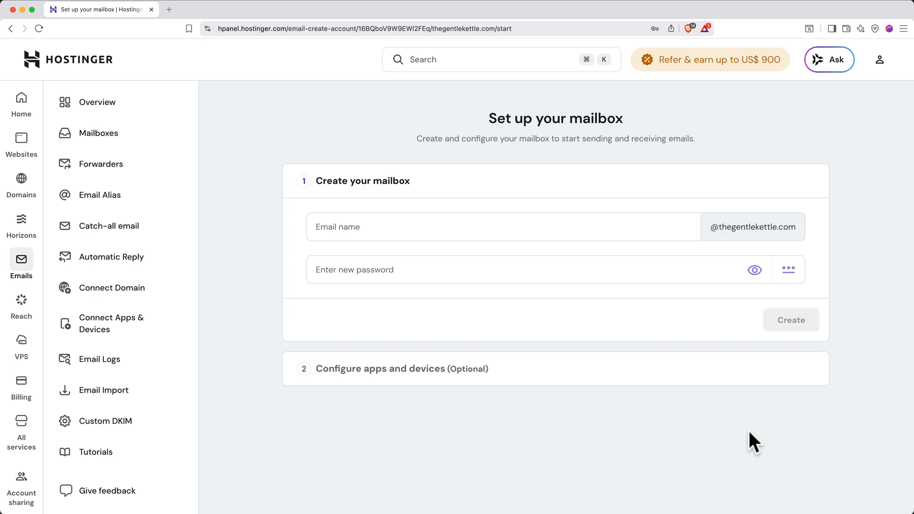
left_click(679, 224)
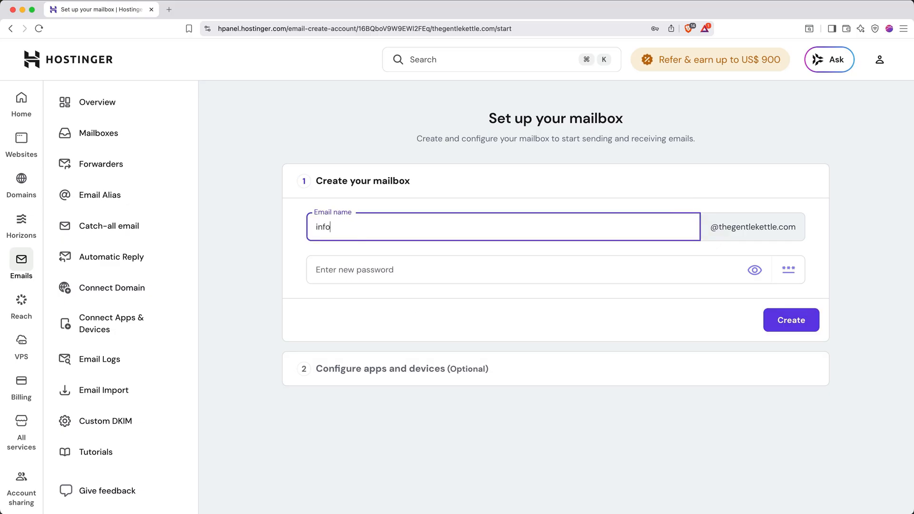
left_click(673, 271)
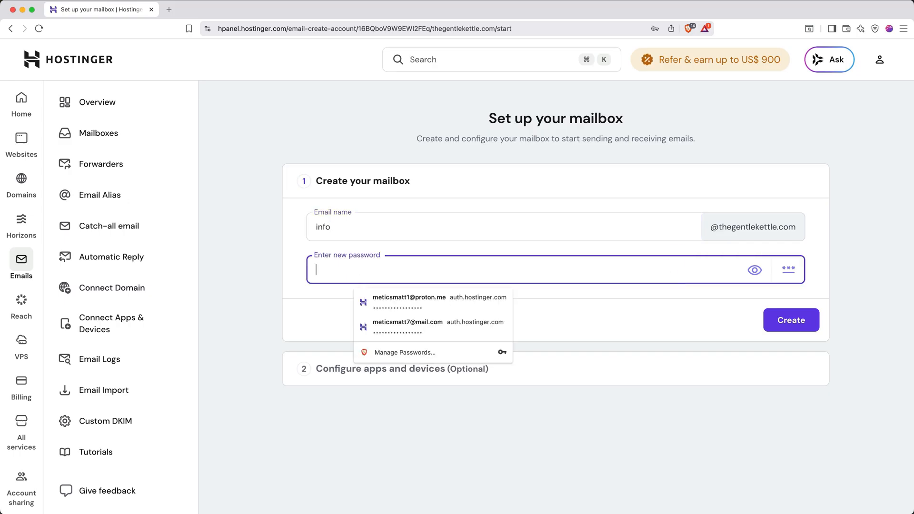
type("•••••••••••••••••")
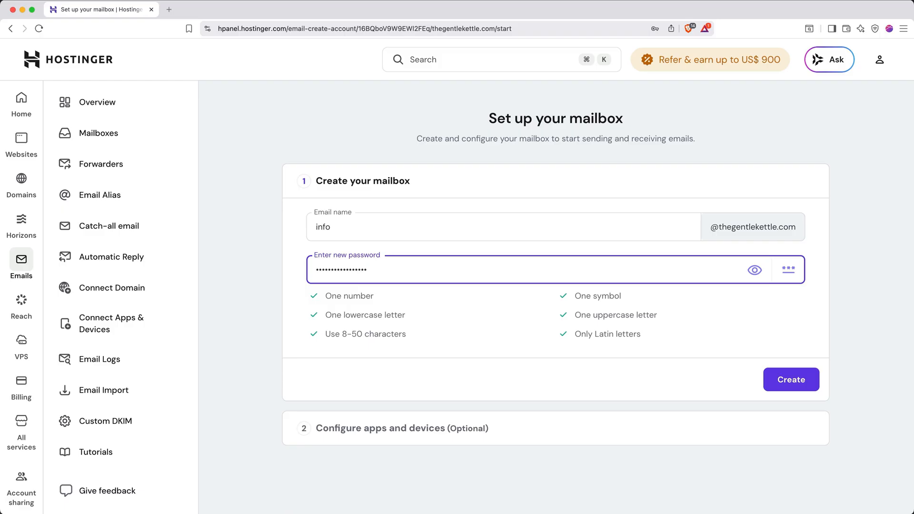
left_click(786, 376)
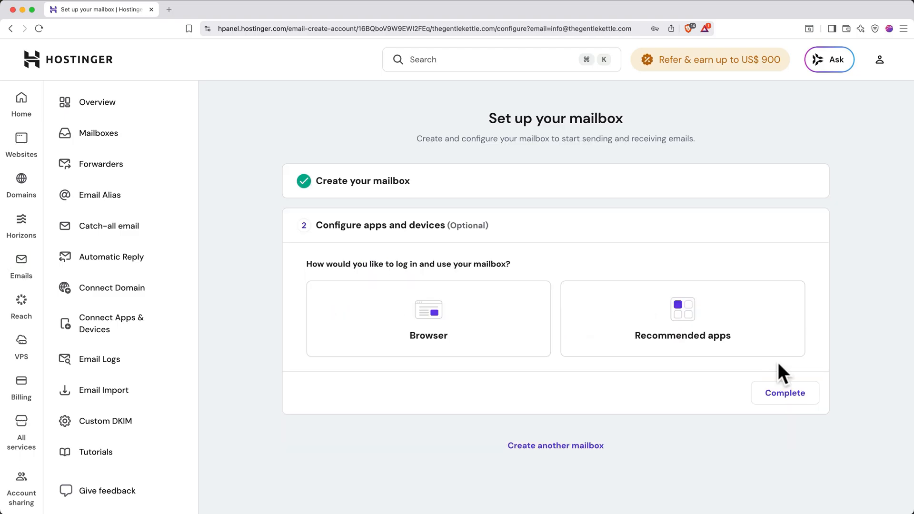
Choose browser access for the new mailbox and log in to Hostinger Mail with the mailbox password.
left_click(498, 342)
left_click(751, 362)
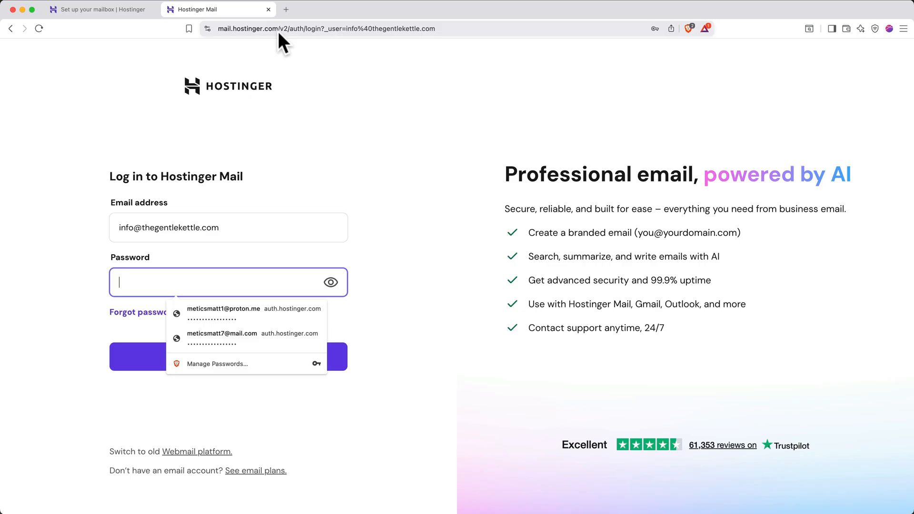
type("•••••••••••••")
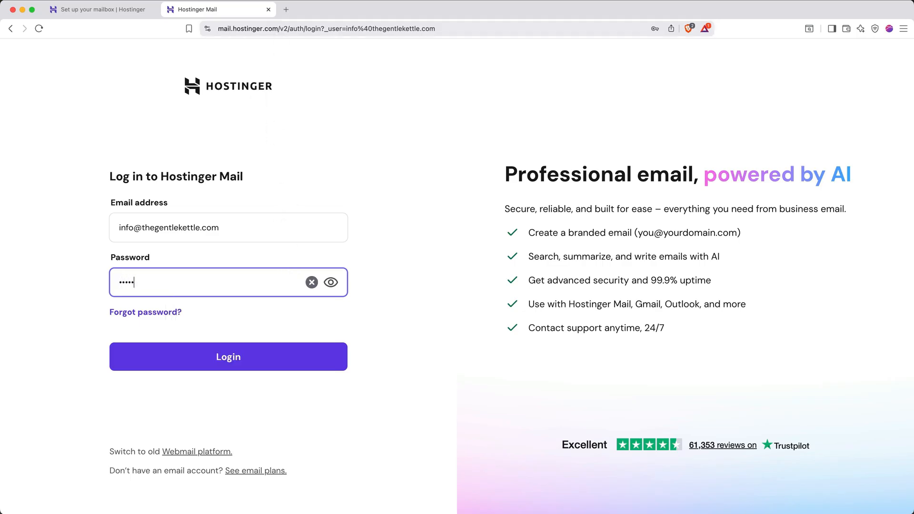
type("••••")
left_click(292, 369)
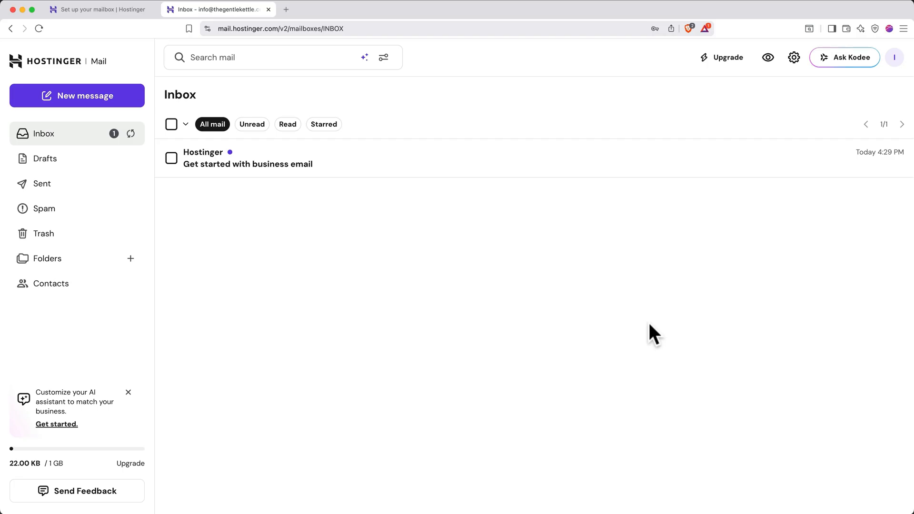